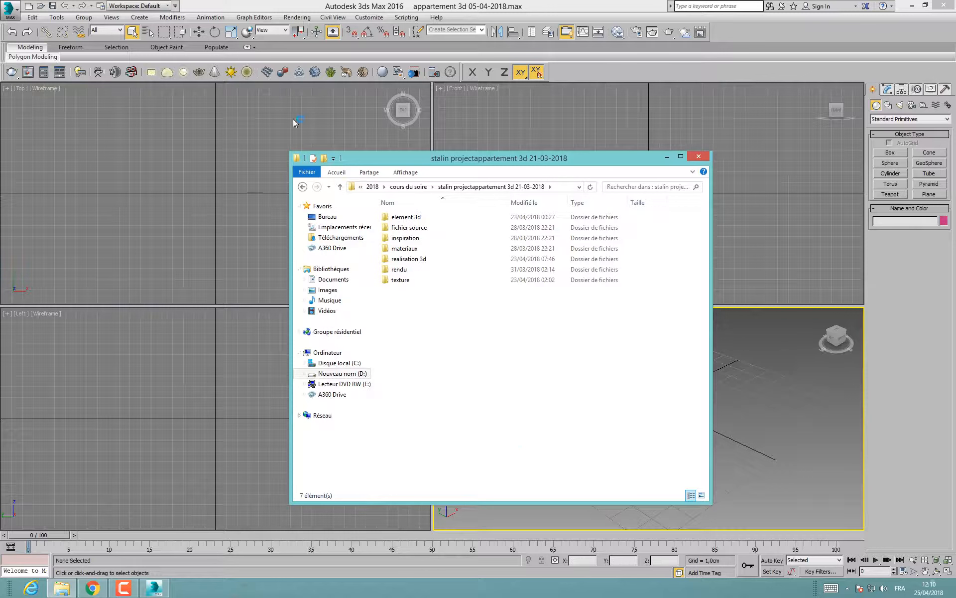
Step: Review the scene files in realisation 3d and the model and texture files in the kitchen folders under element 3d\cuisine
double_click(426, 259)
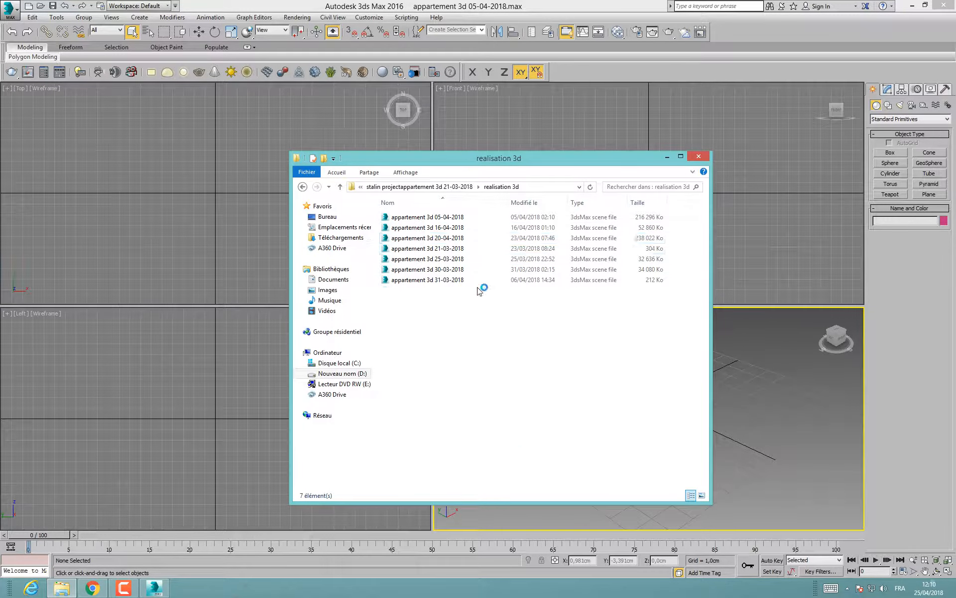
left_click(451, 187)
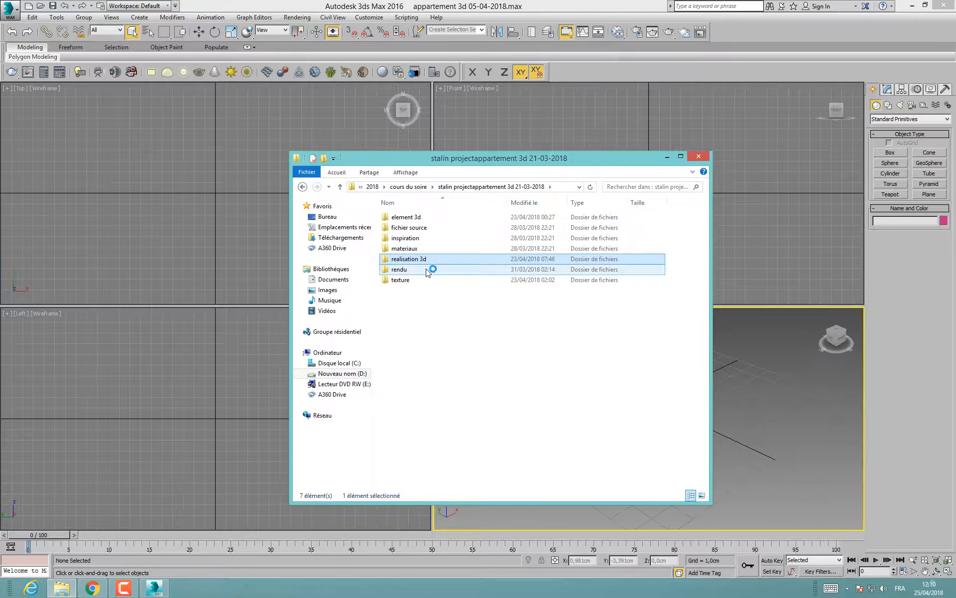
double_click(405, 218)
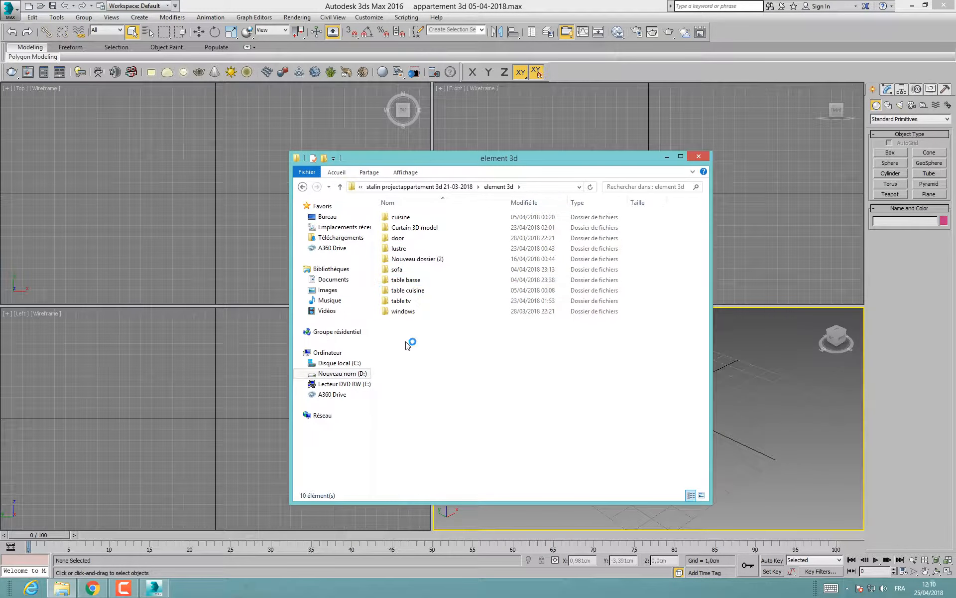
double_click(405, 217)
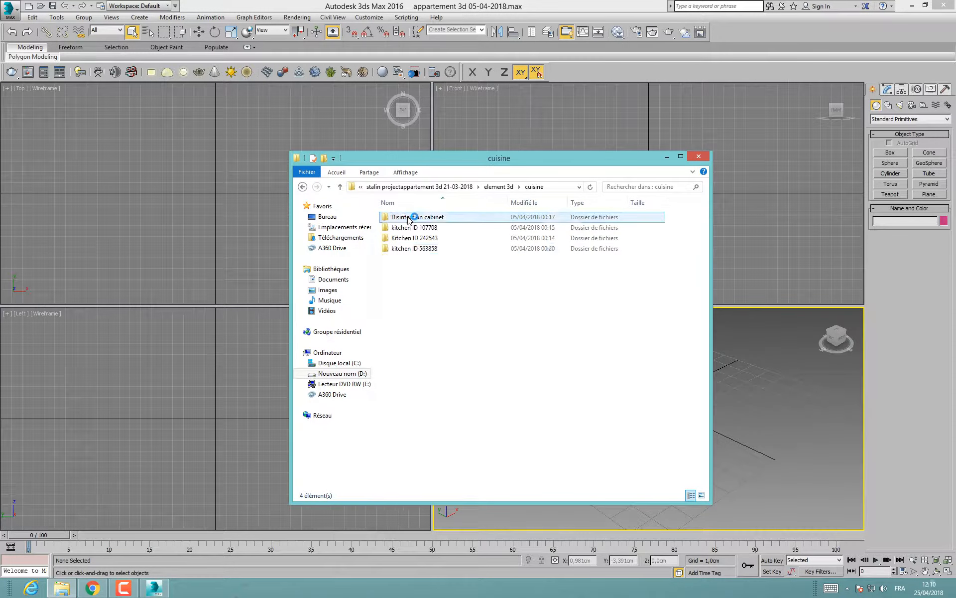
double_click(408, 217)
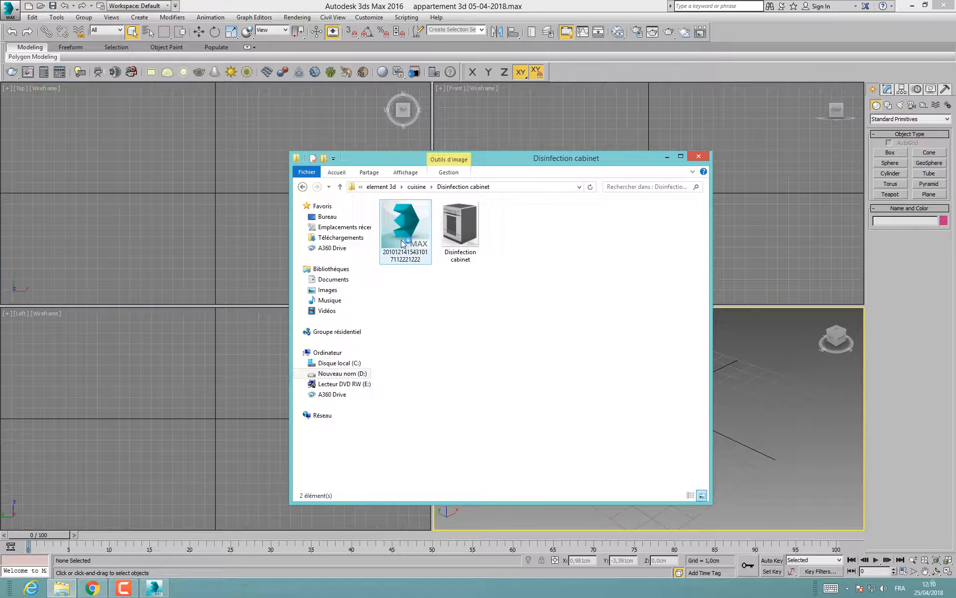
left_click(416, 186)
double_click(412, 227)
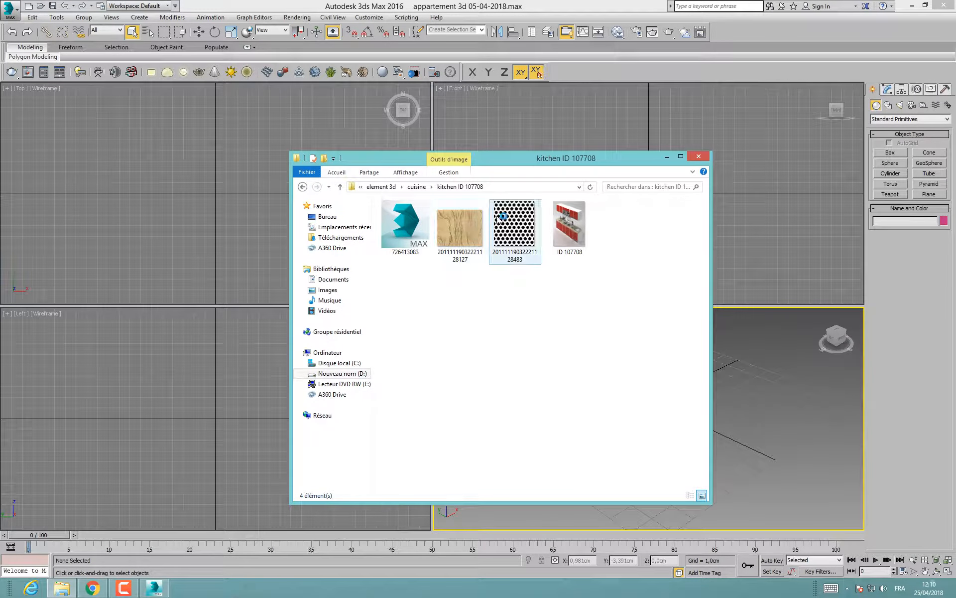
left_click(416, 186)
double_click(419, 238)
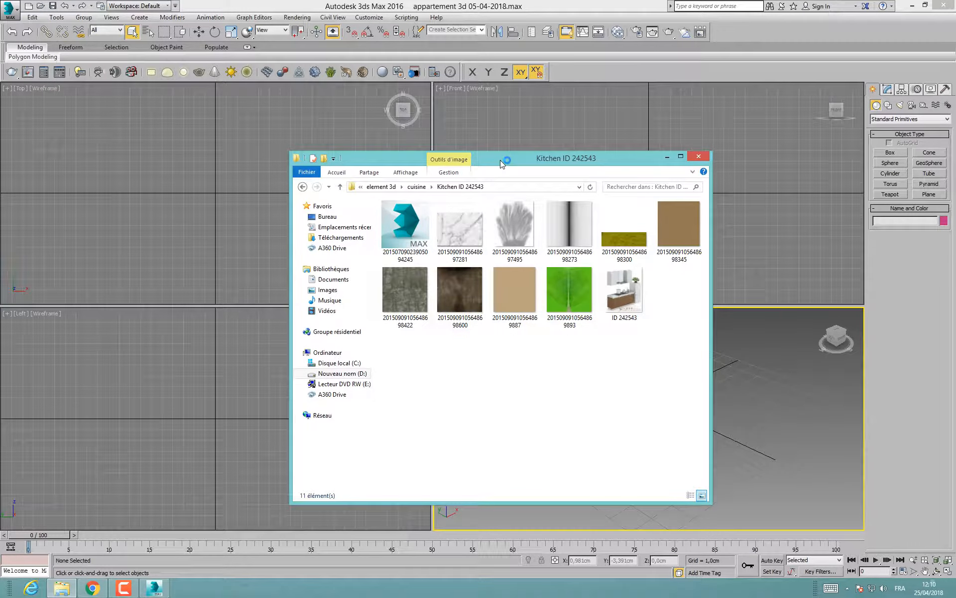
left_click_drag(502, 163, 492, 161)
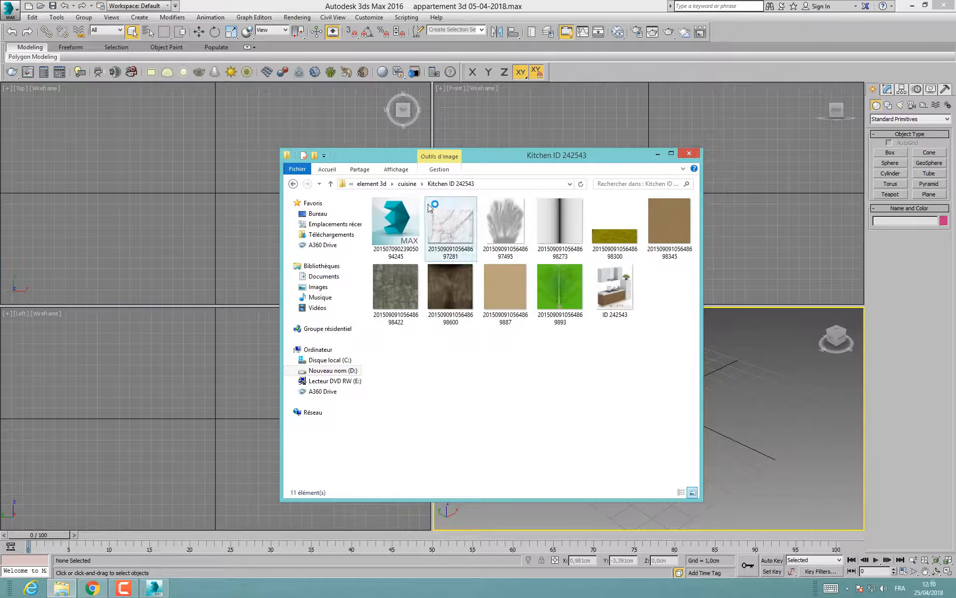
Step: Look through all the images in the apartment project's texture folder
left_click(371, 183)
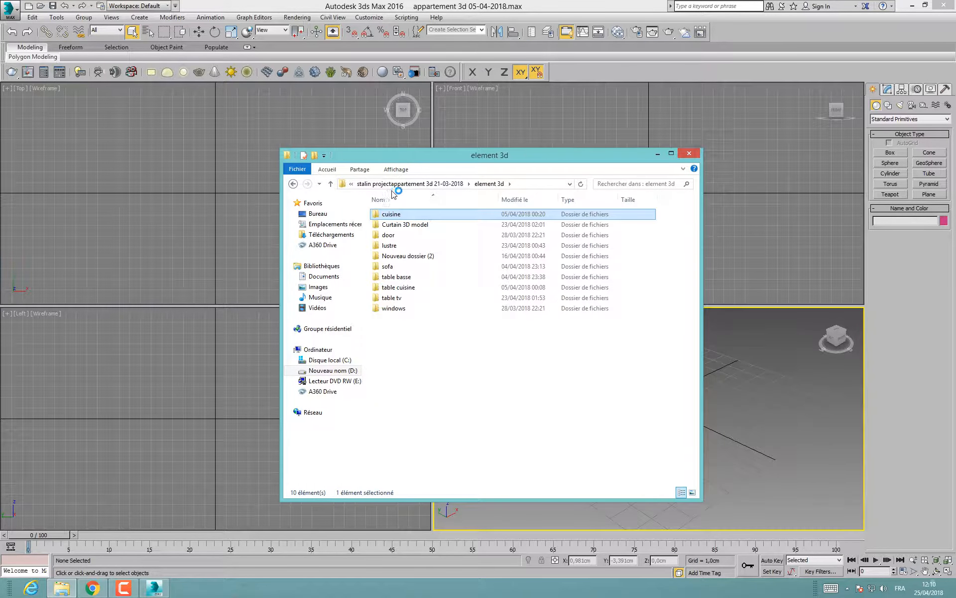
left_click(428, 184)
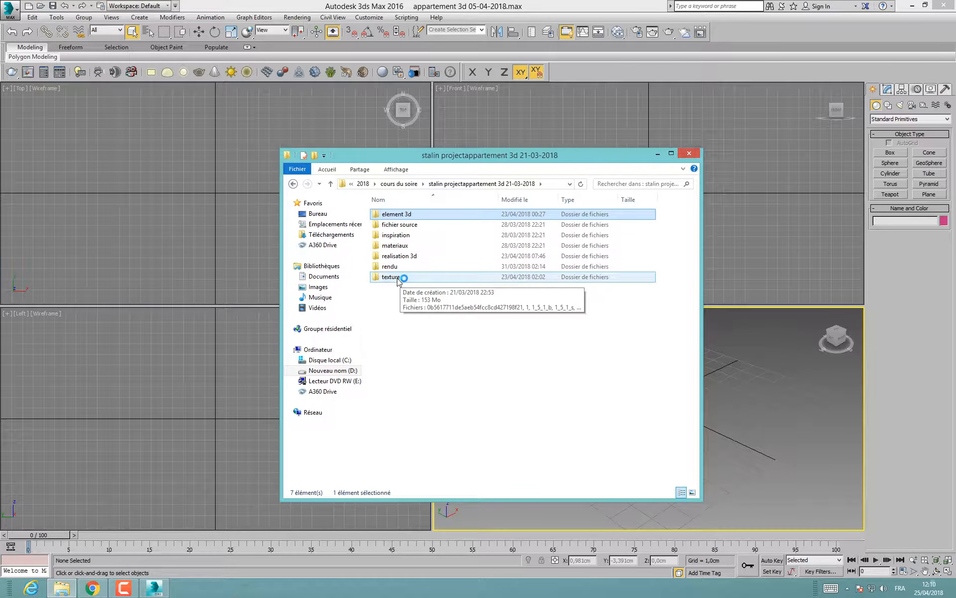
double_click(393, 278)
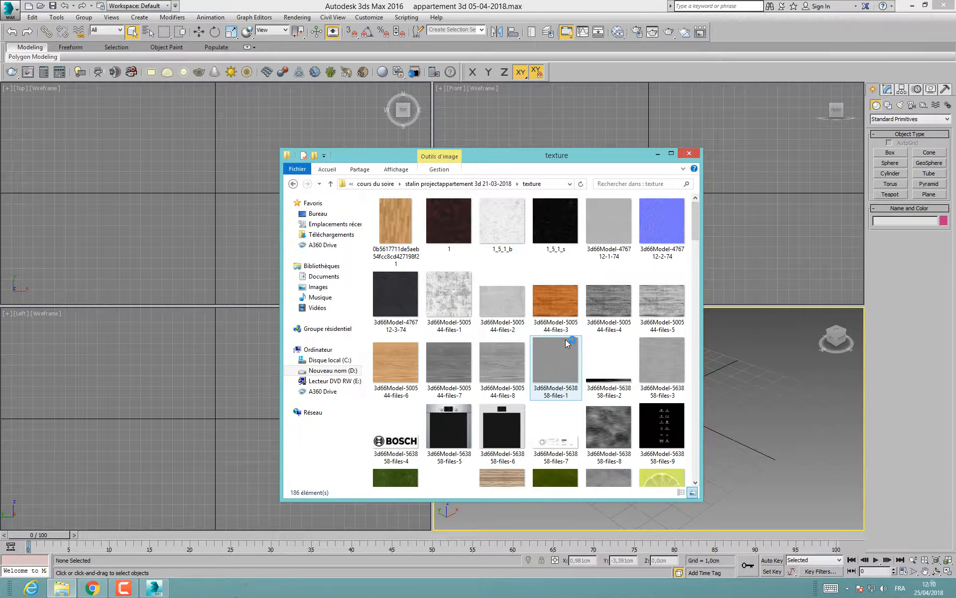
scroll(595, 338, "down", 20)
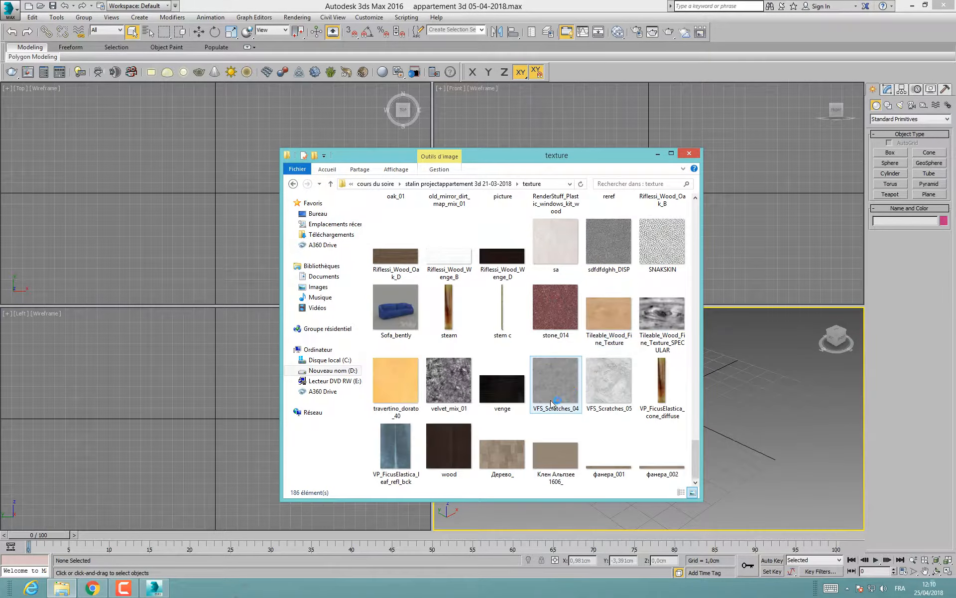
scroll(573, 373, "up", 20)
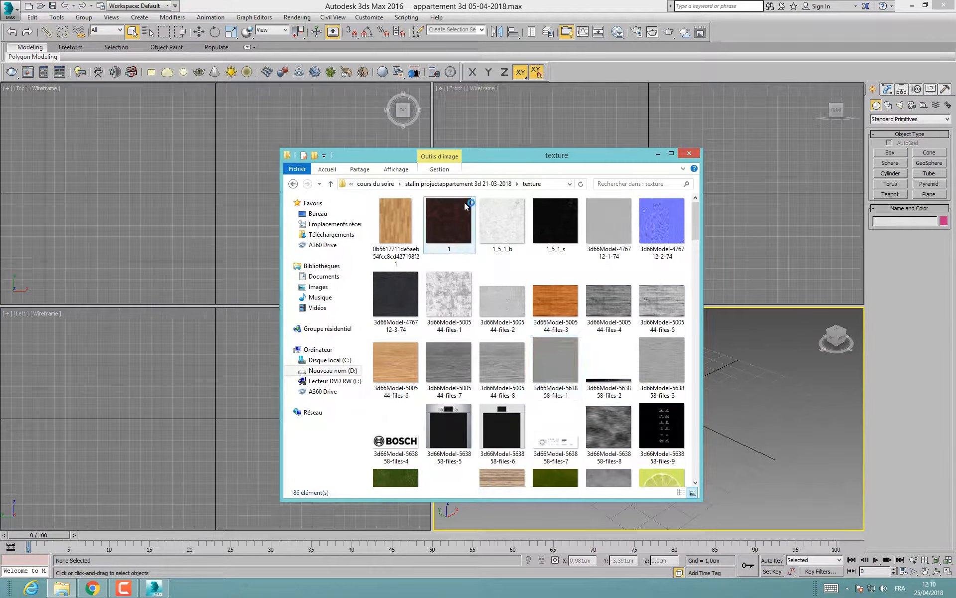
Step: Open element 3d\cuisine\kitchen ID 107708 and select its wood and perforated-pattern texture images
left_click(463, 183)
double_click(397, 215)
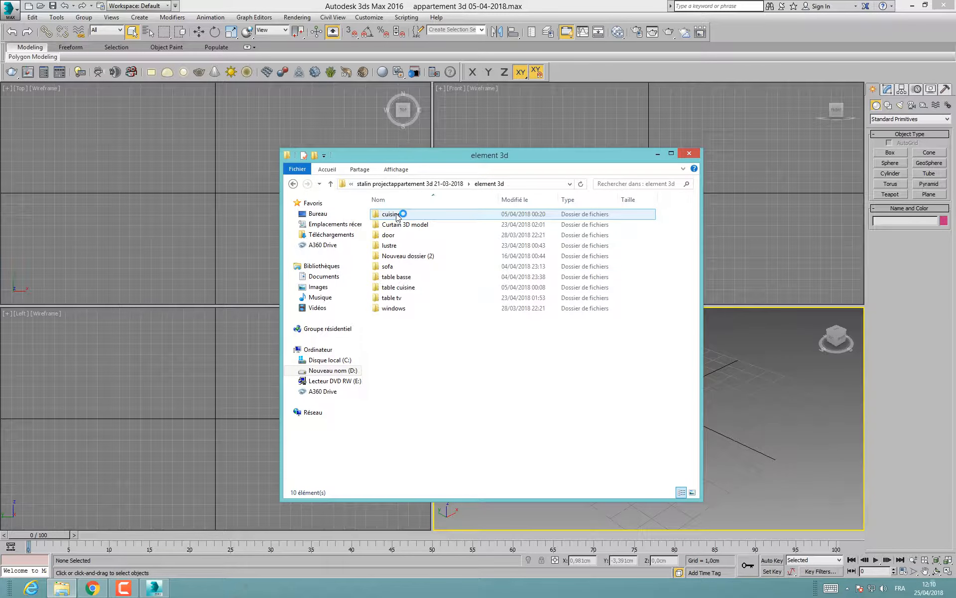
double_click(392, 215)
double_click(393, 224)
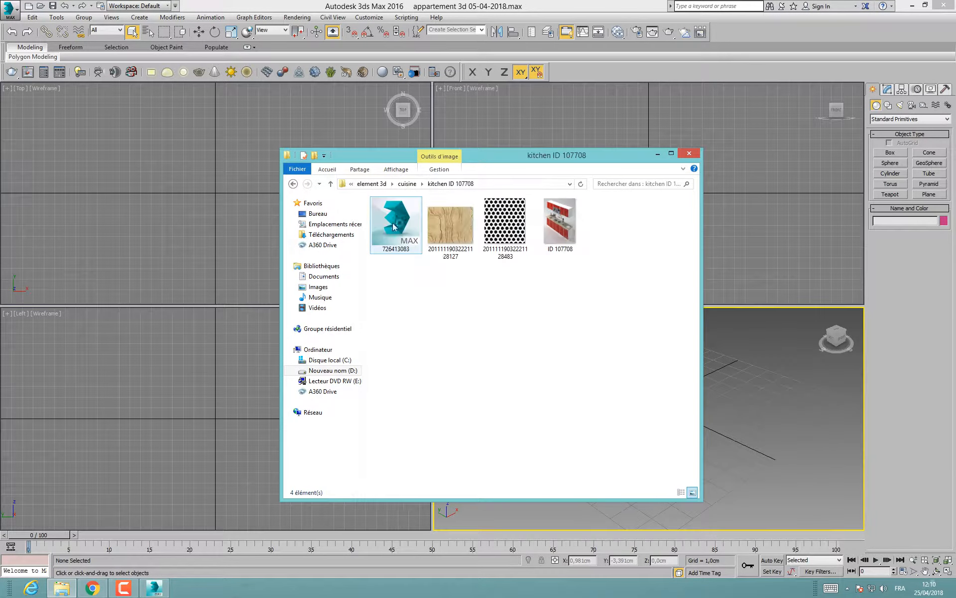
left_click_drag(505, 278, 456, 235)
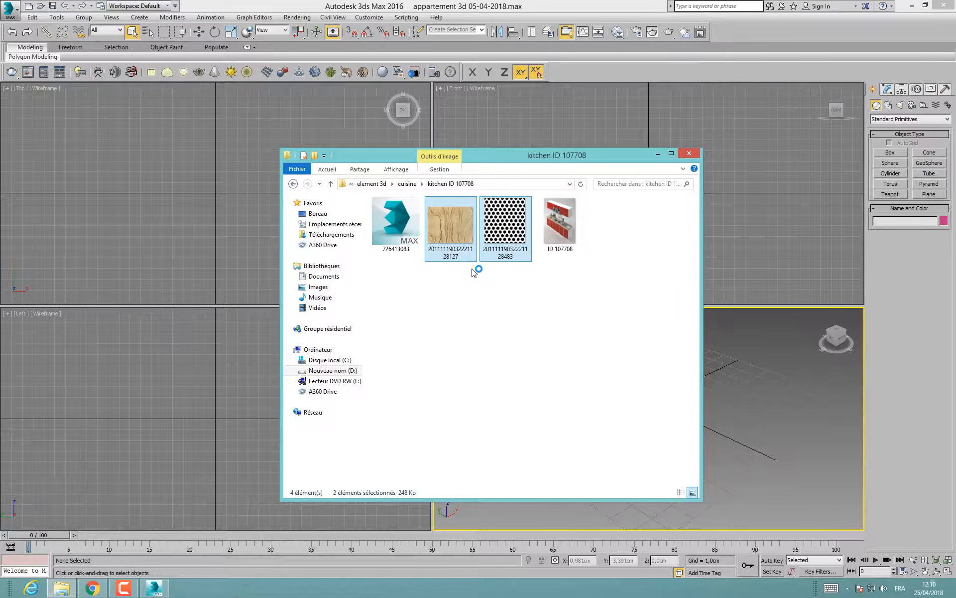
Step: Go back to the project's root folder and view the texture folder again
left_click(372, 184)
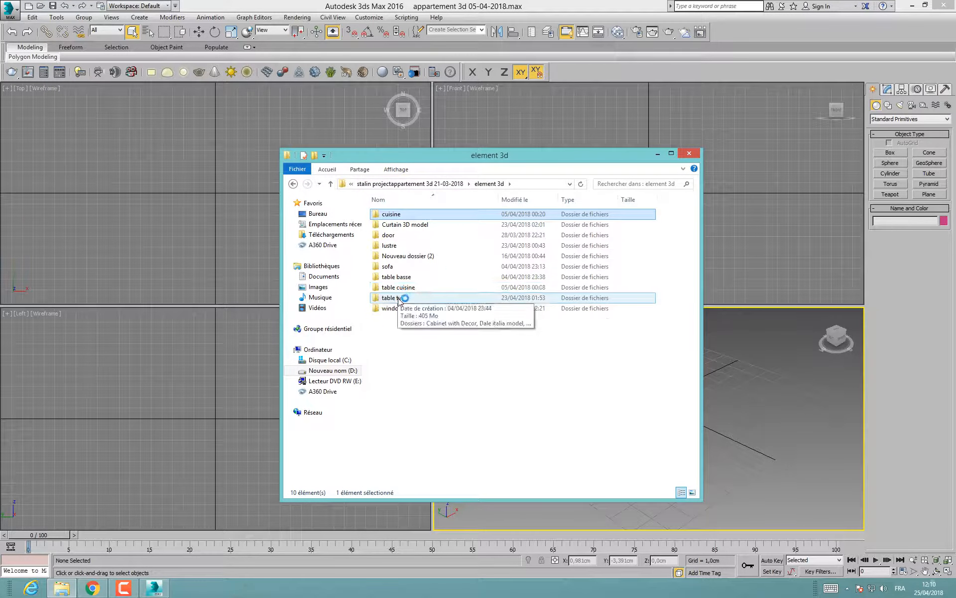
left_click(395, 184)
double_click(396, 271)
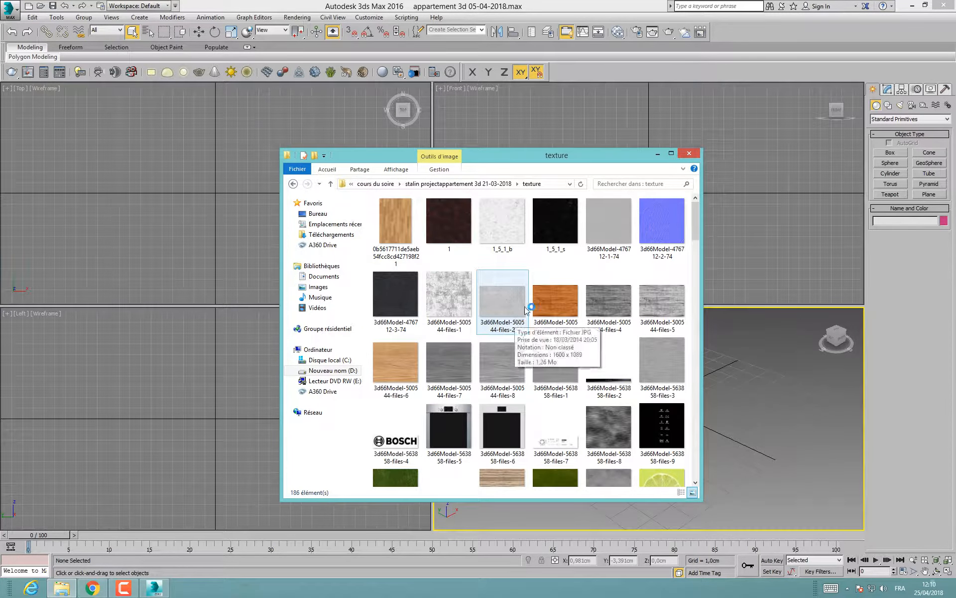
Step: Open element 3d\sofa\Tuareg Sofa, show its files as thumbnails and select the fabric_b01 and fabric_d01 images
left_click(438, 184)
double_click(397, 214)
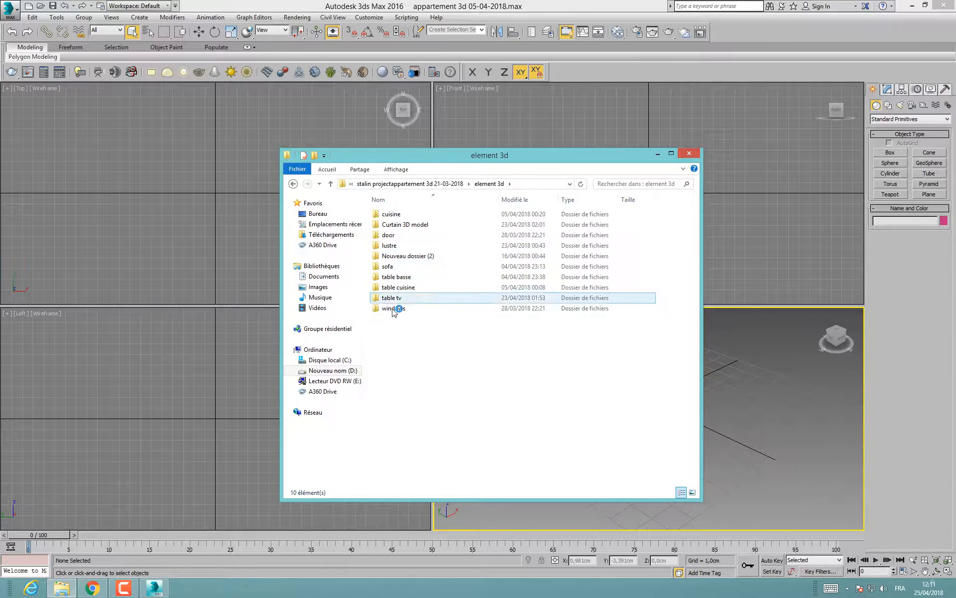
double_click(387, 267)
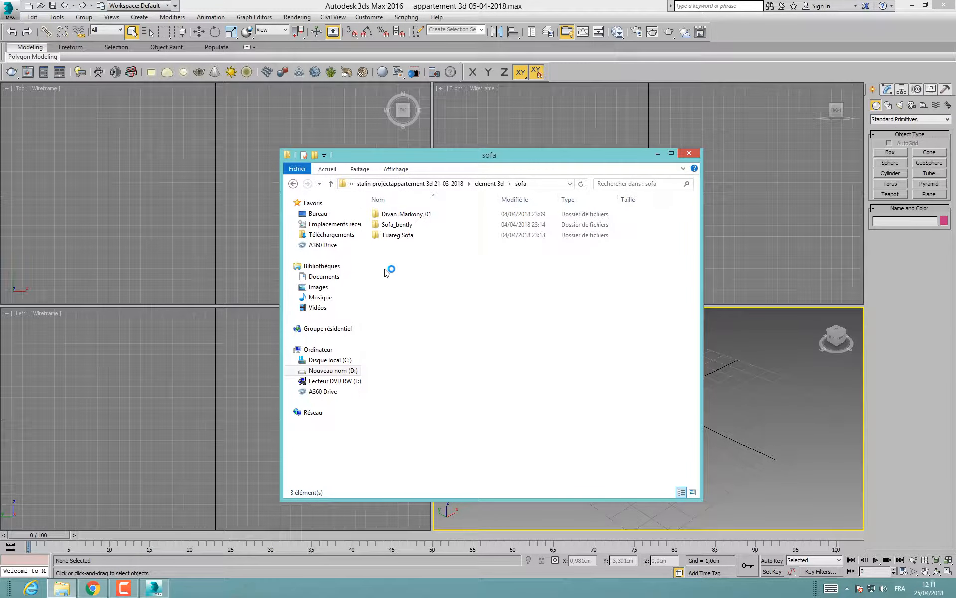
double_click(395, 235)
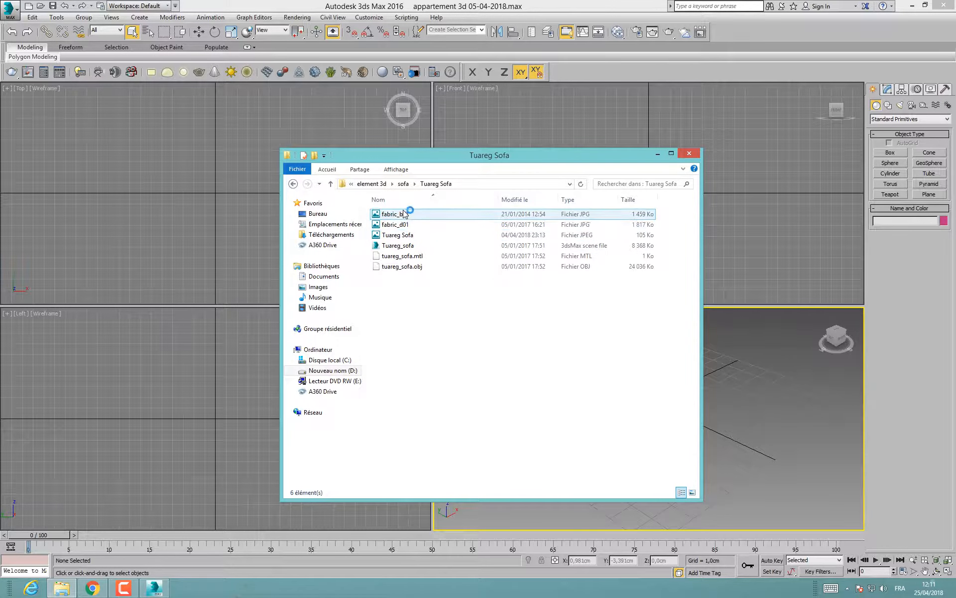
left_click(396, 170)
left_click(417, 188)
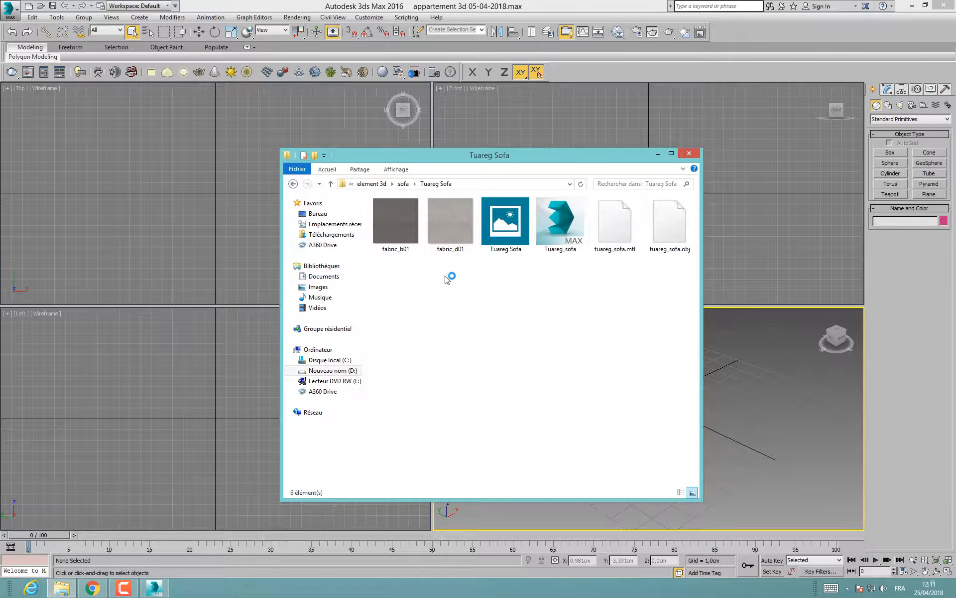
left_click_drag(446, 279, 399, 233)
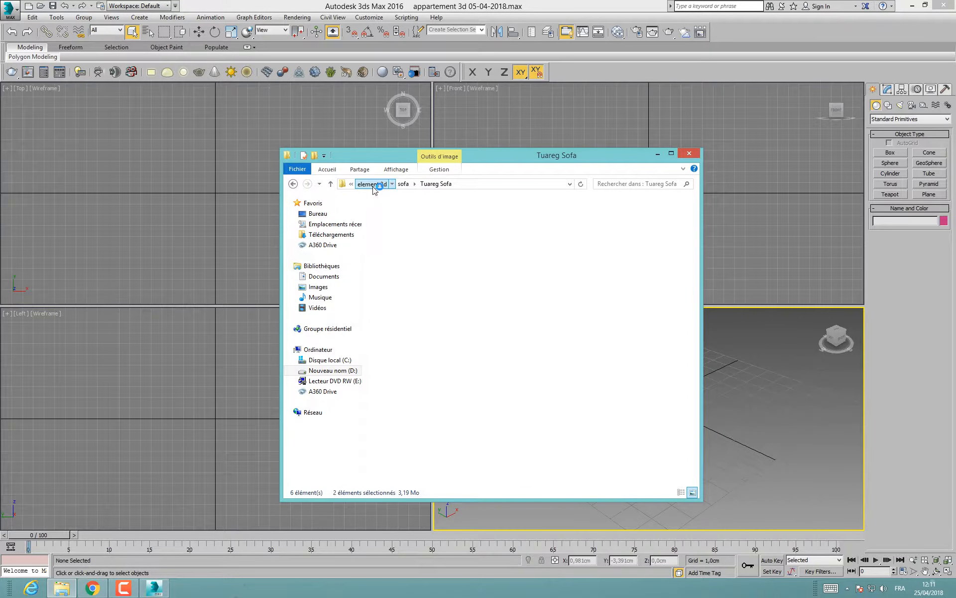
Step: Return to the project's texture folder, browse its images and close the folder window
left_click(401, 184)
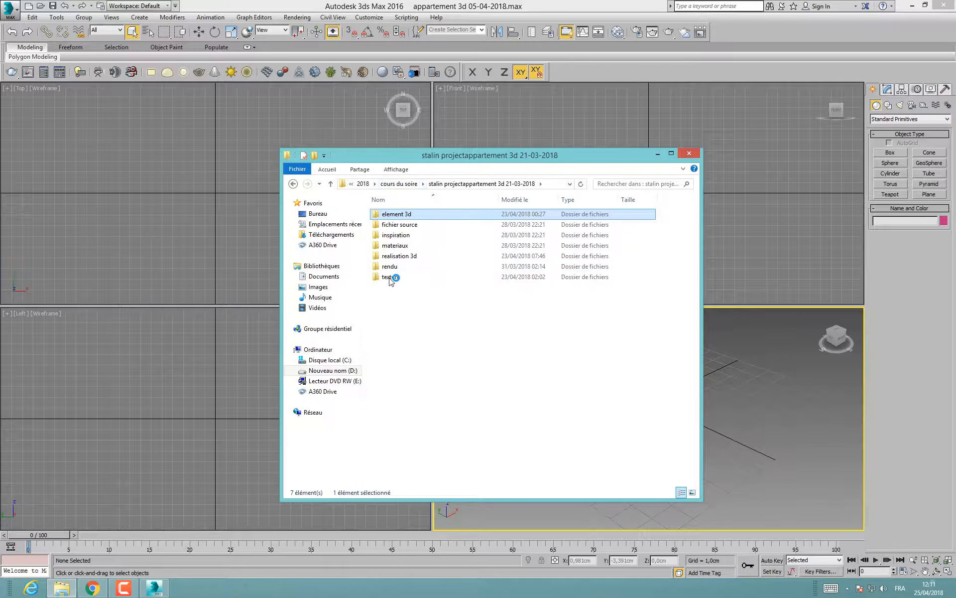
left_click(411, 184)
double_click(398, 235)
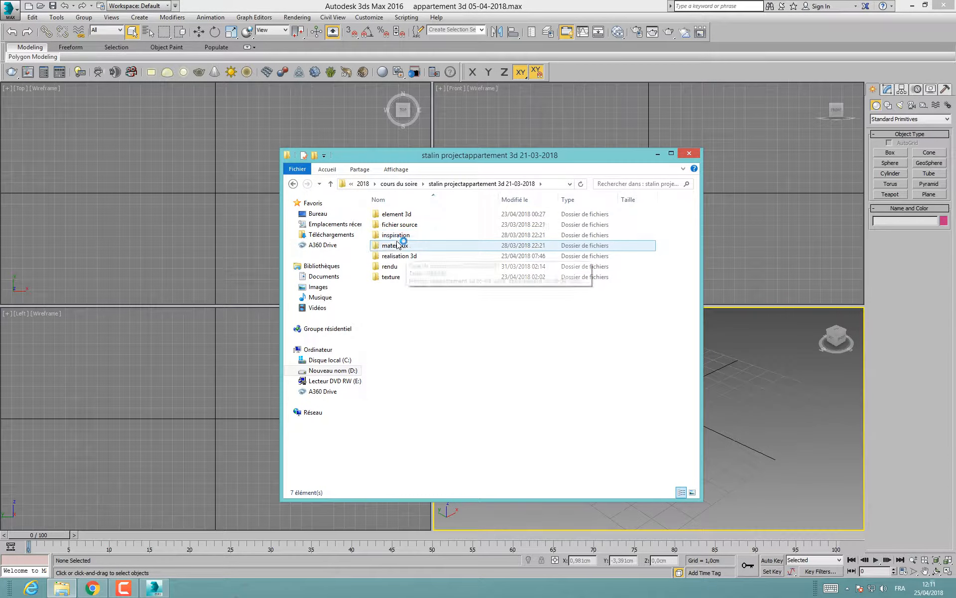
double_click(391, 277)
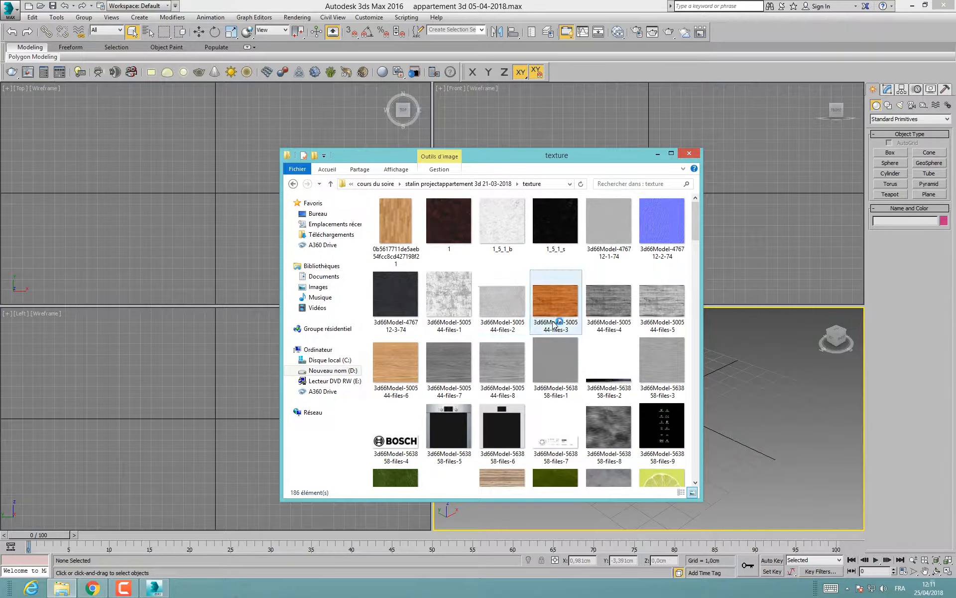
scroll(524, 383, "down", 3)
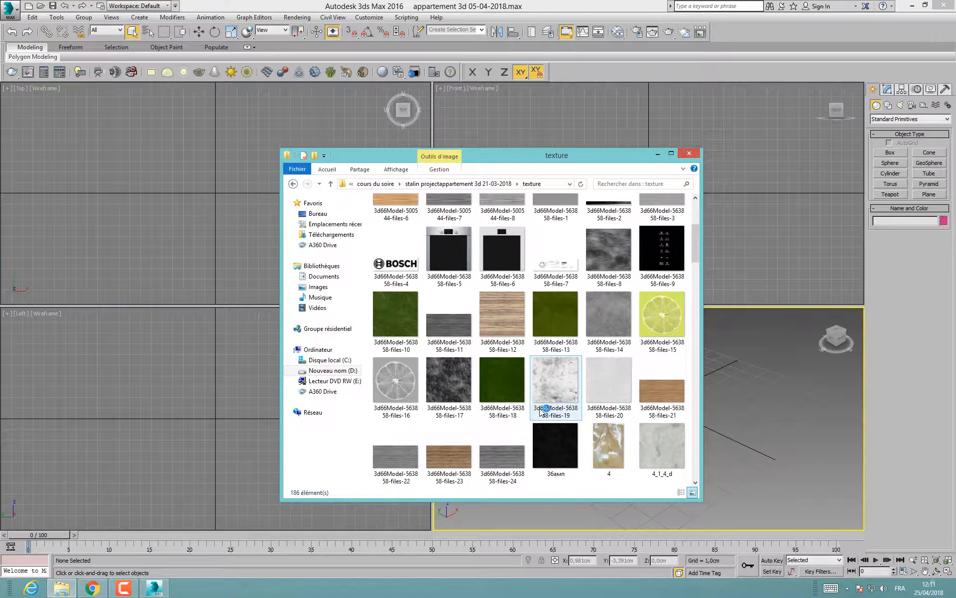
scroll(543, 407, "down", 3)
scroll(548, 349, "up", 10)
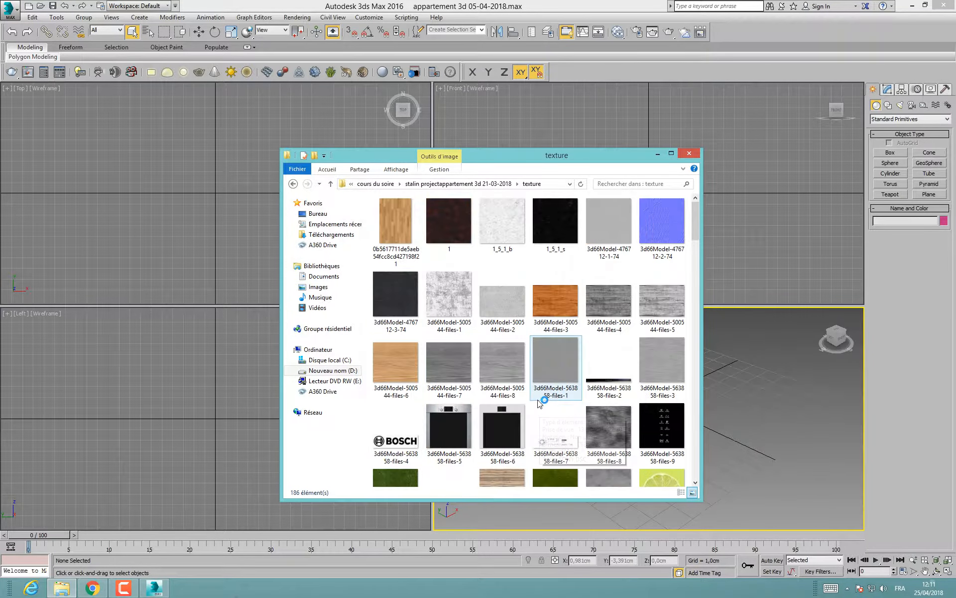
left_click(689, 154)
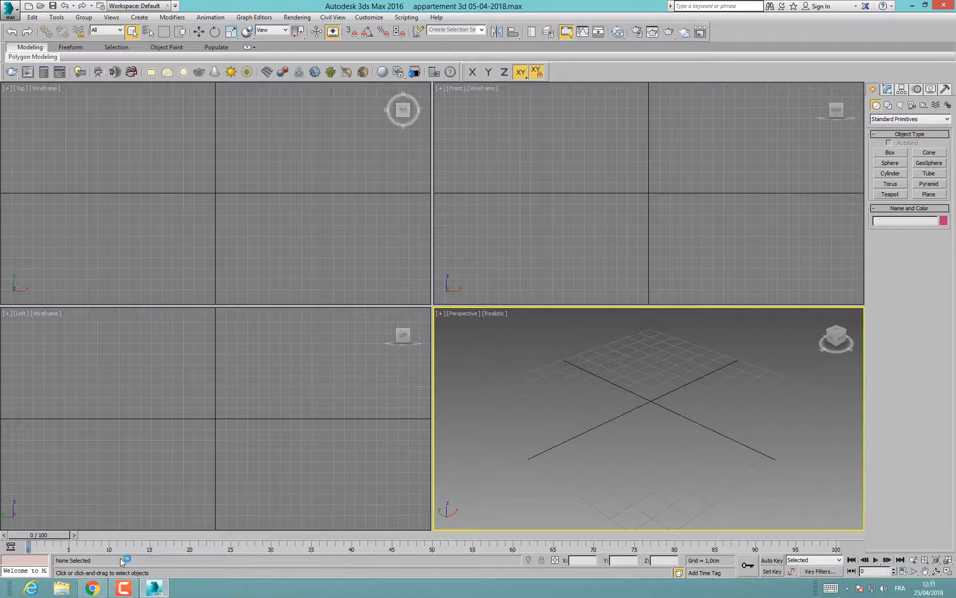
Step: Open the Configure User Paths settings at the list of External Files paths
left_click(373, 18)
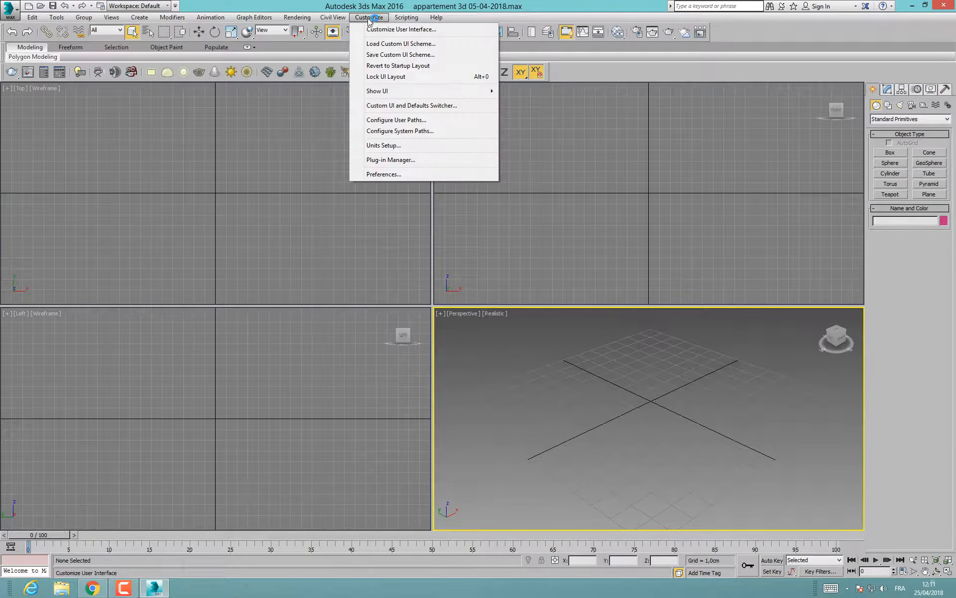
left_click(394, 121)
left_click(396, 217)
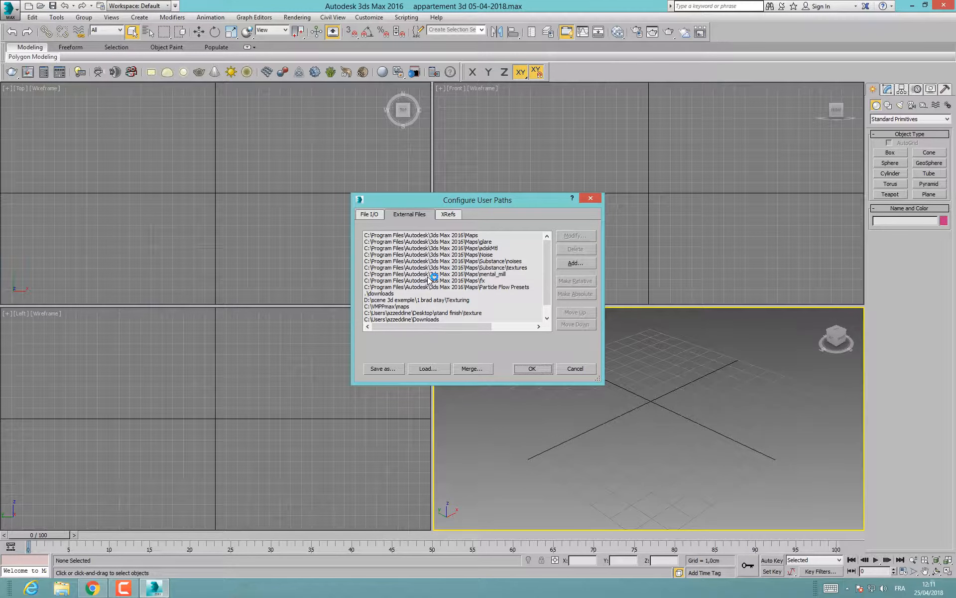
Step: Open a file browser window and browse through D:\les ecoles\COLLEGE LASALLE\2018\cours du soire\stalin projectappartement 3d 21-03-2018 to the element 3d\cuisine folder
left_click(61, 587)
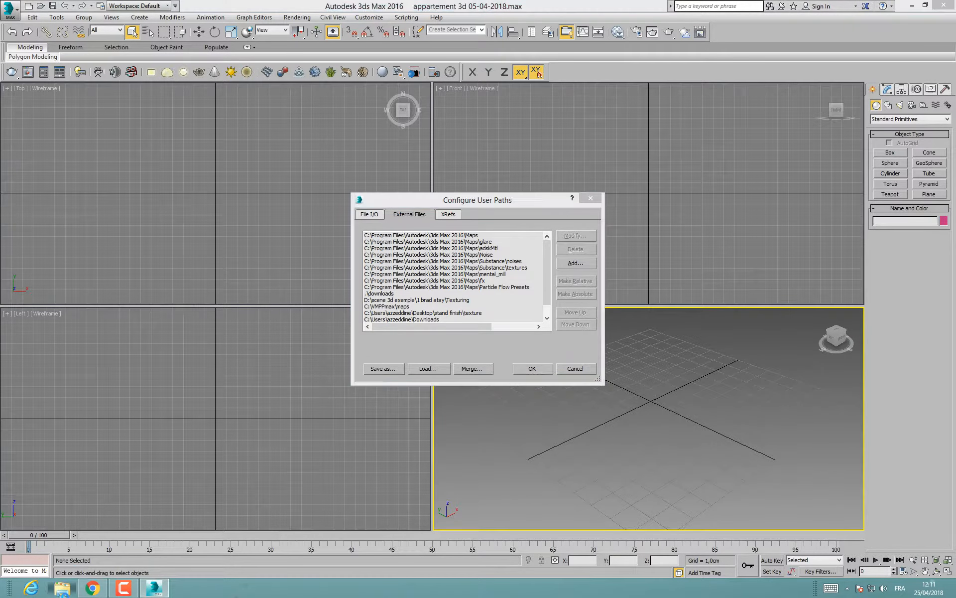
left_click_drag(425, 156, 697, 156)
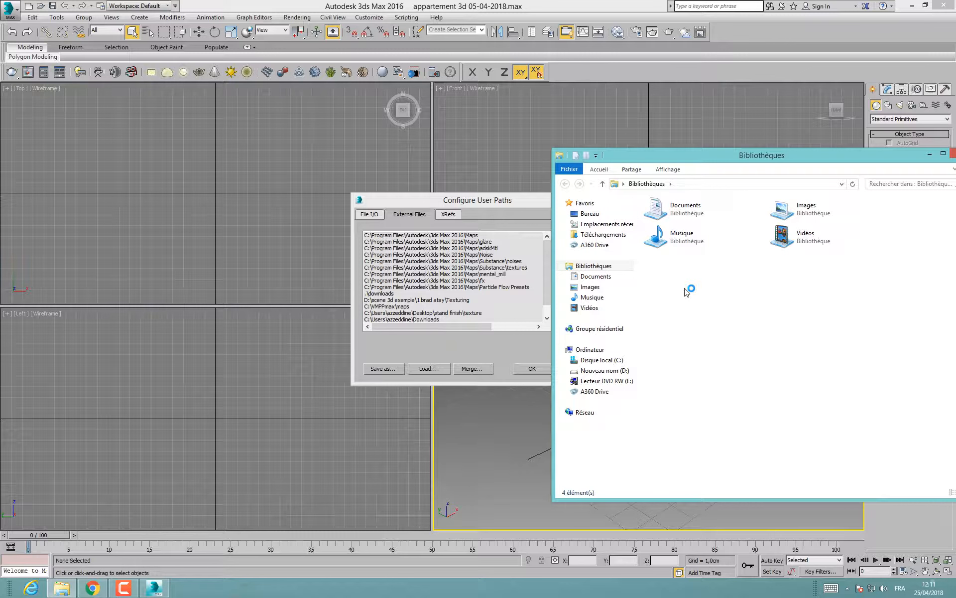
left_click(605, 370)
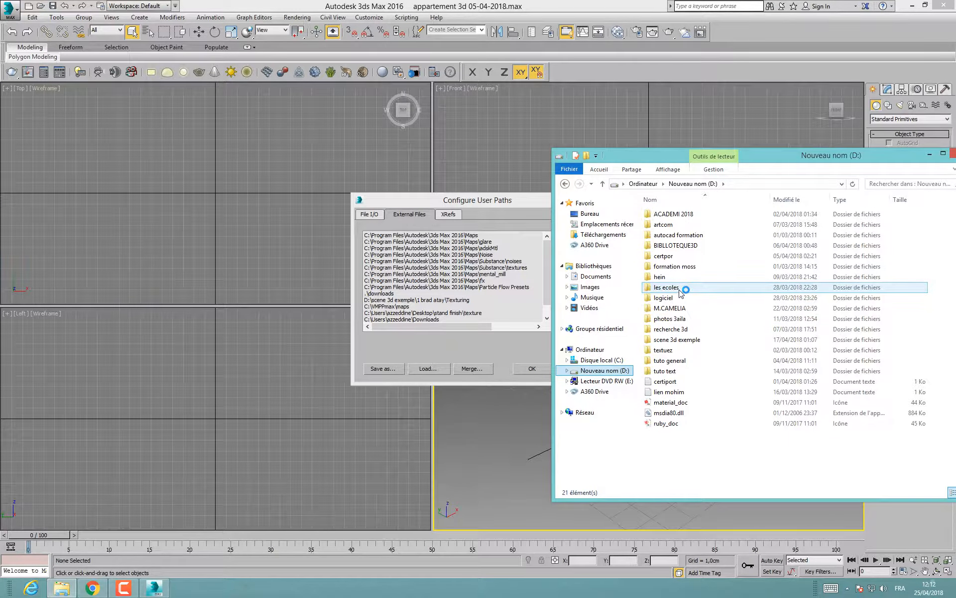
double_click(680, 292)
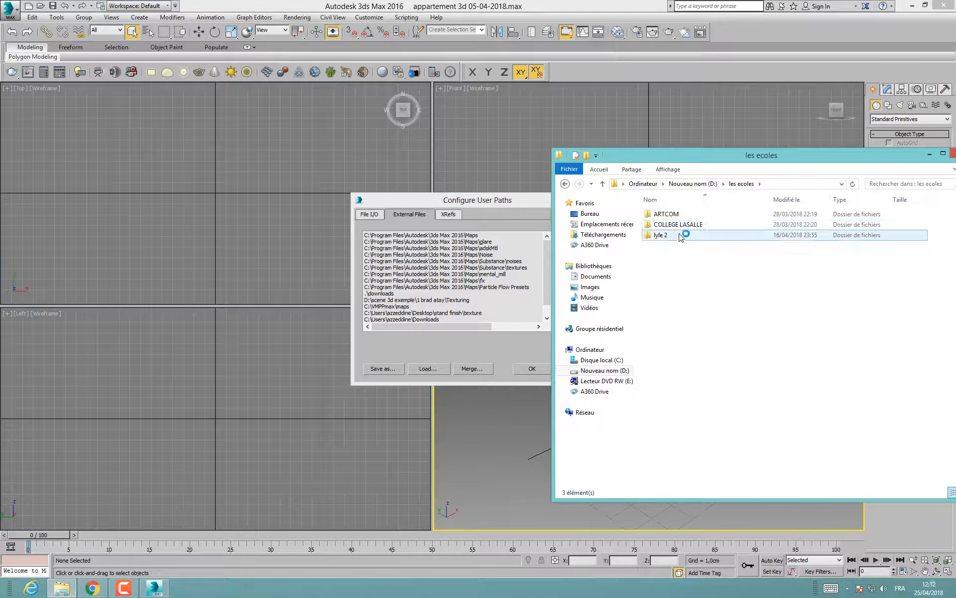
double_click(681, 225)
double_click(668, 215)
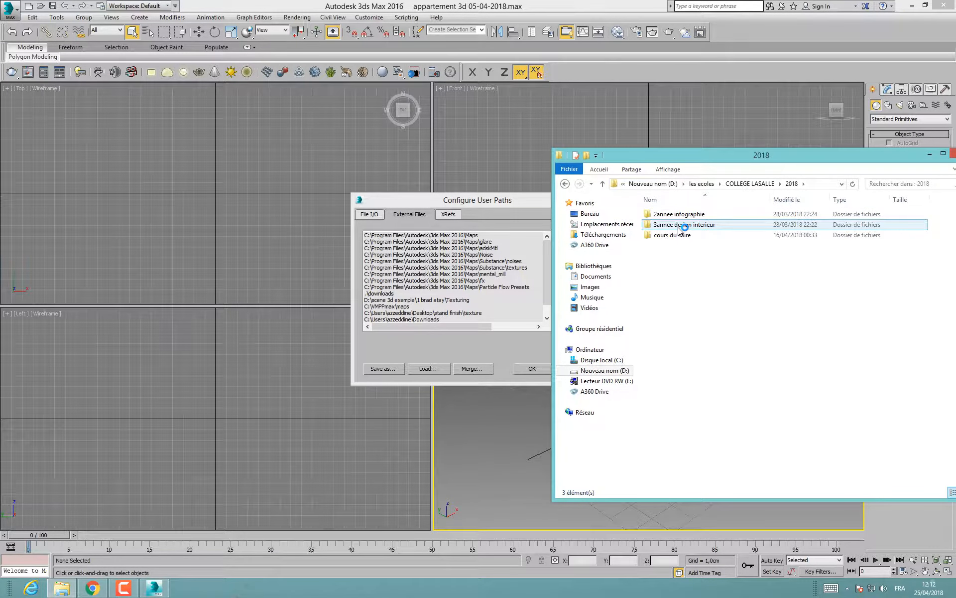
double_click(675, 236)
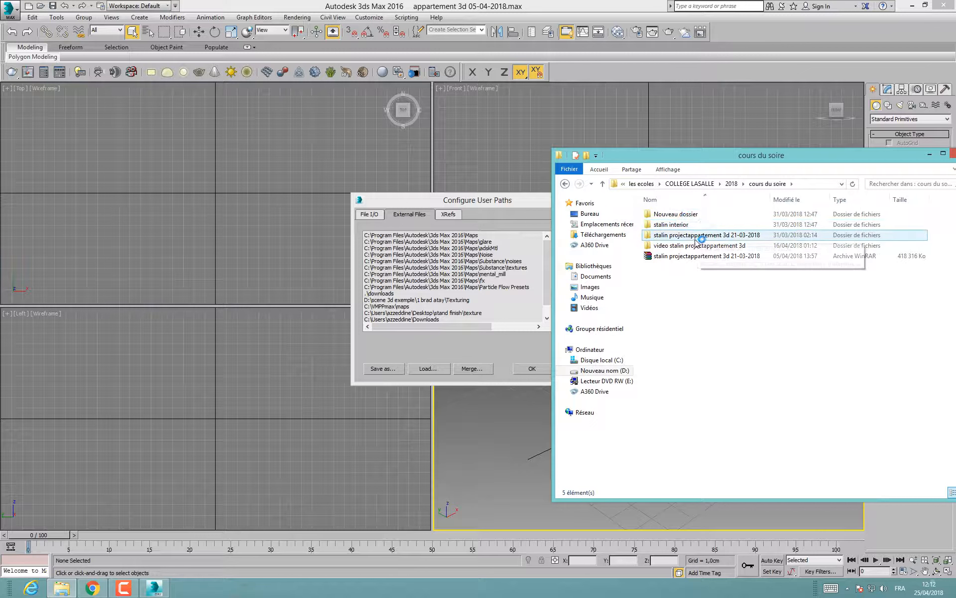
double_click(675, 235)
double_click(670, 215)
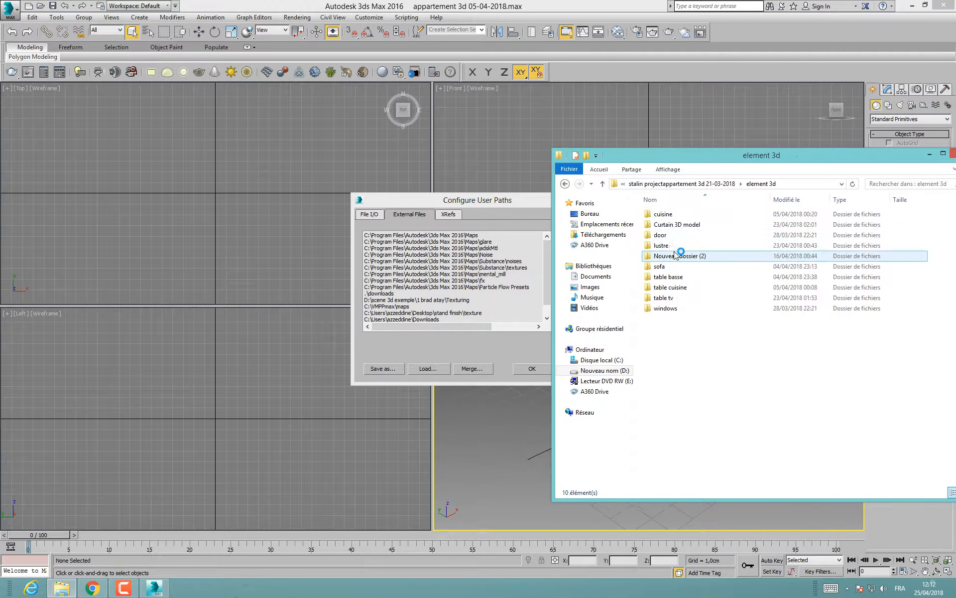
double_click(663, 215)
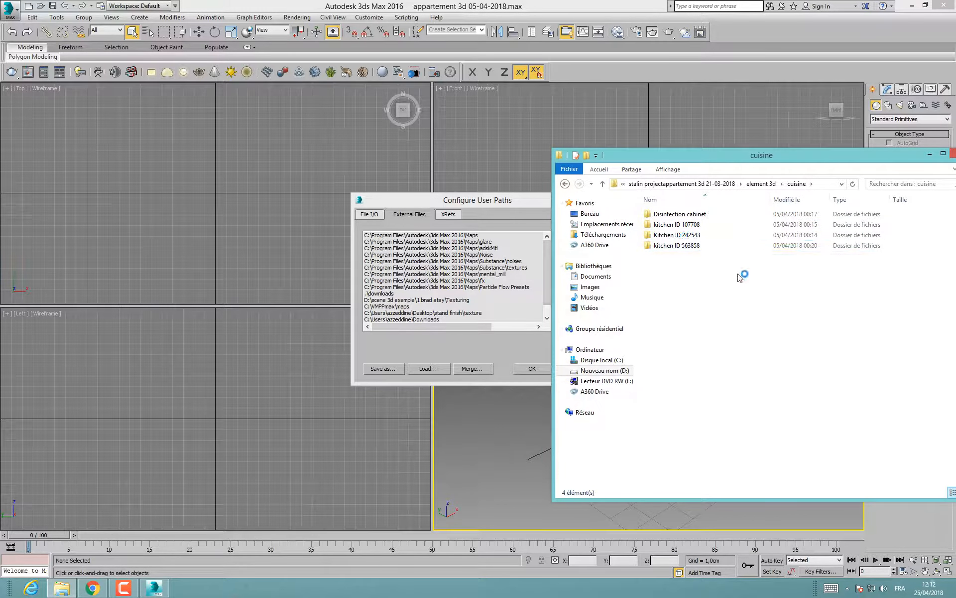
Step: Return to the project's root folder, open its texture folder and look through the images
left_click(664, 185)
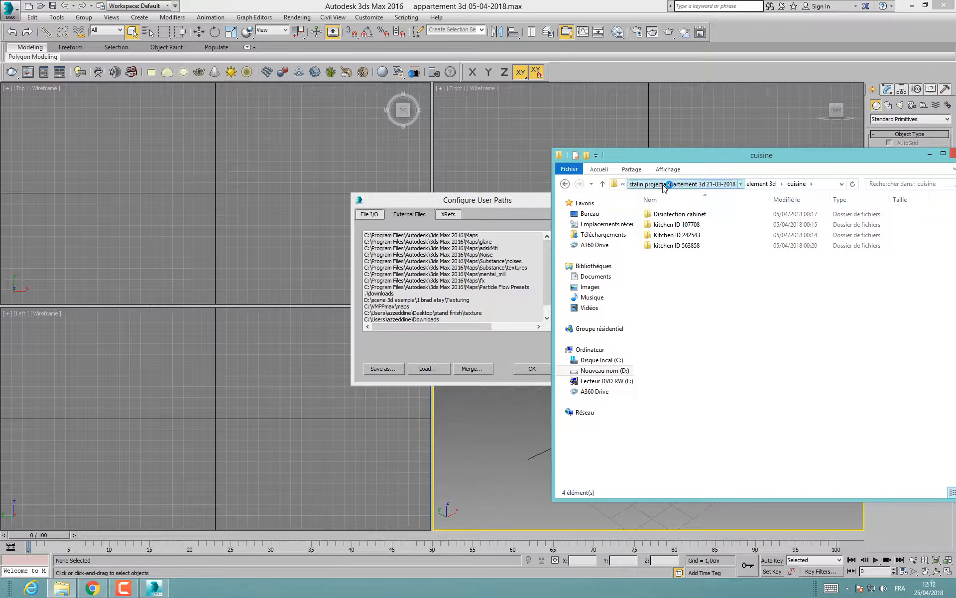
double_click(669, 279)
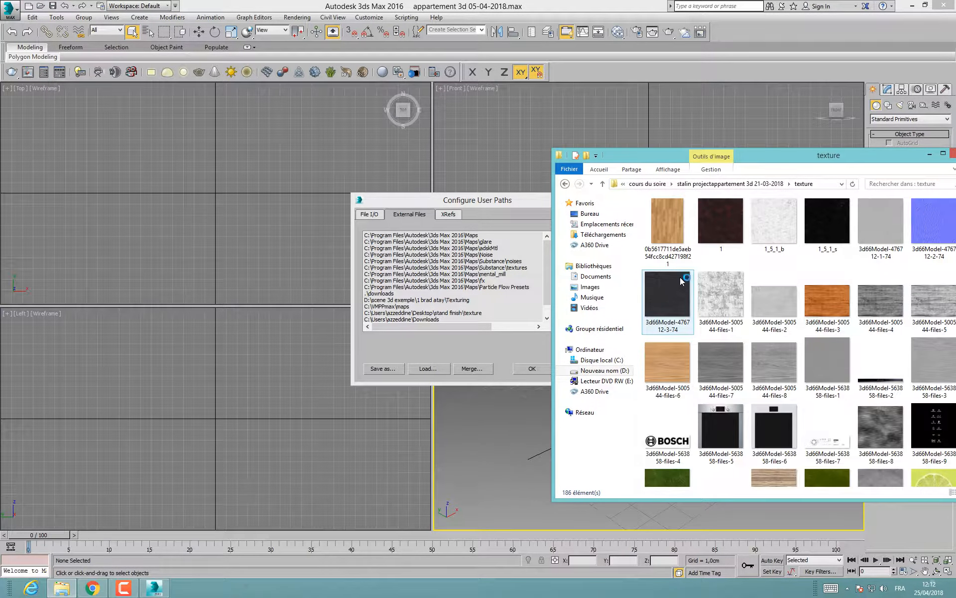
left_click_drag(773, 158, 610, 164)
scroll(638, 306, "down", 10)
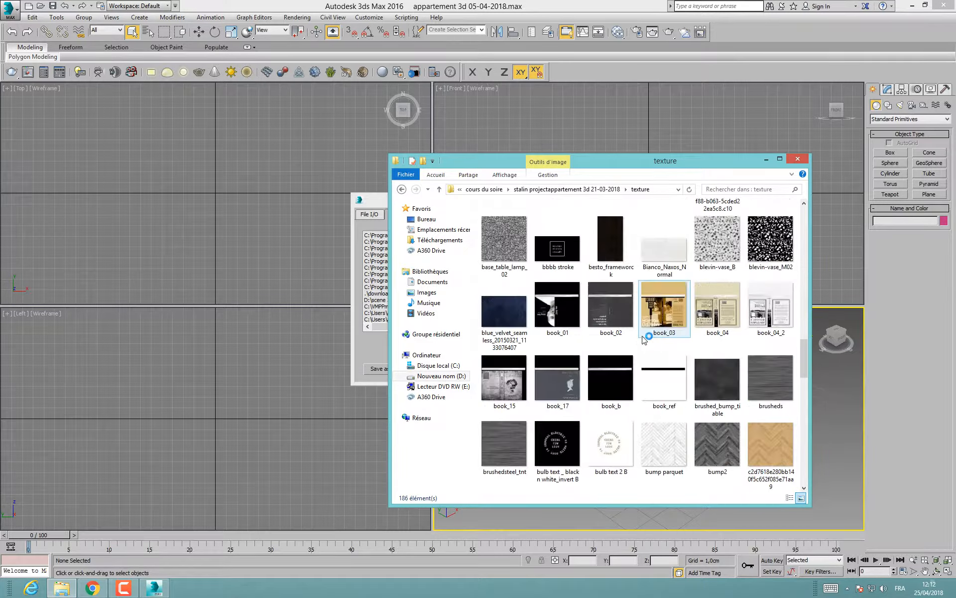
scroll(642, 343, "down", 10)
scroll(644, 358, "down", 5)
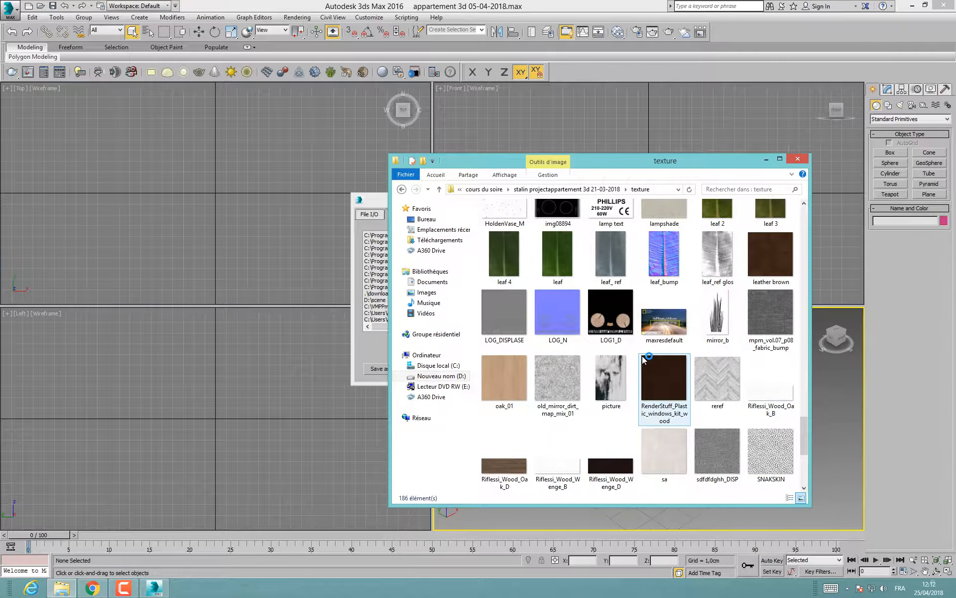
scroll(643, 357, "up", 20)
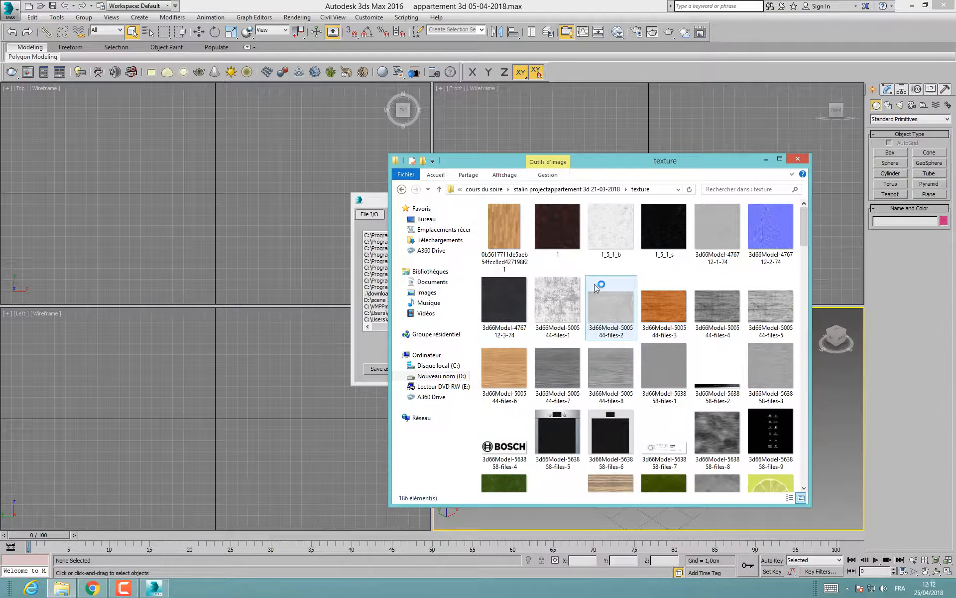
Step: View the project's element 3d\table basse folder, and close both the folder window and the Configure User Paths dialog
left_click(575, 190)
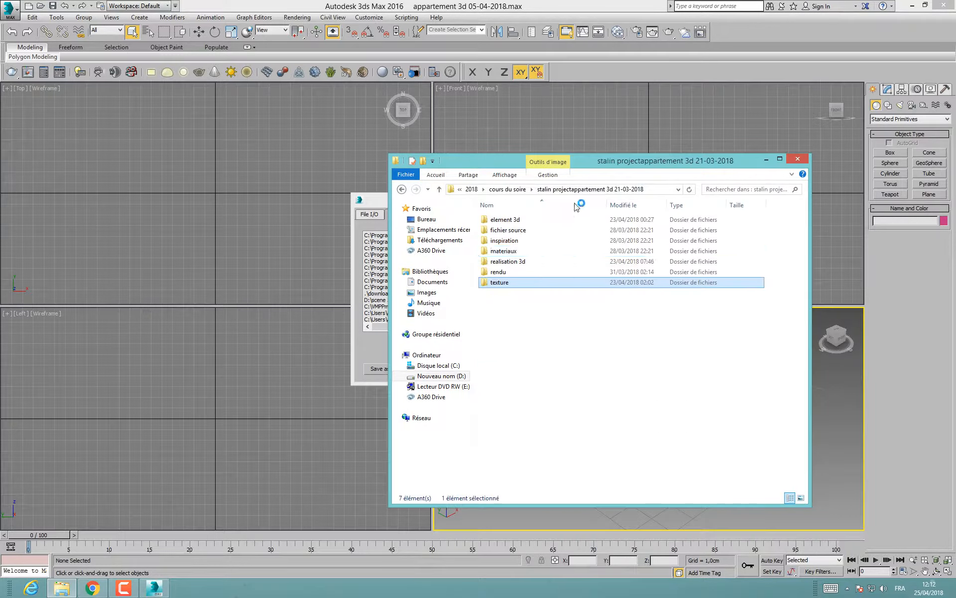
double_click(519, 221)
double_click(507, 282)
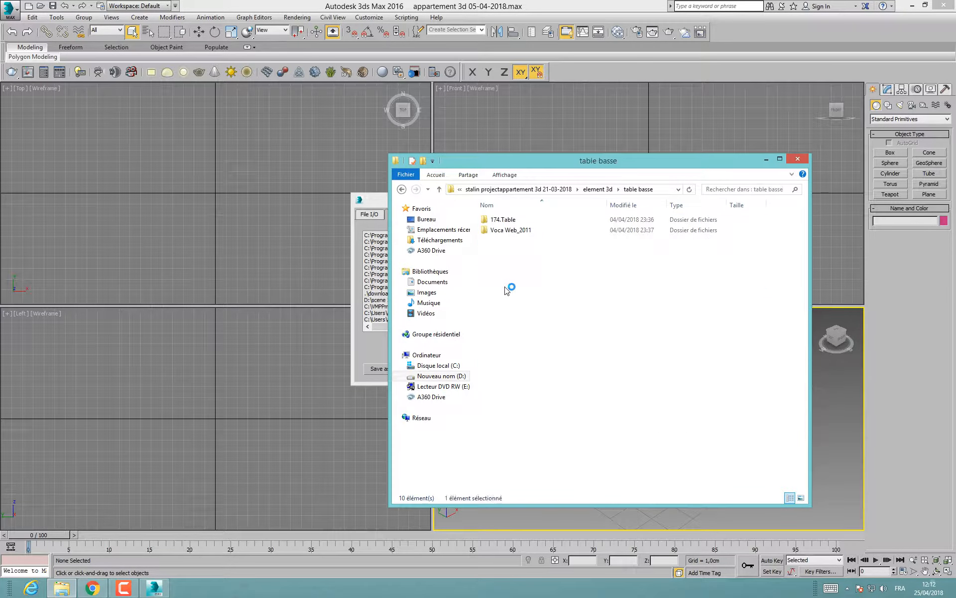
left_click(797, 159)
left_click(591, 199)
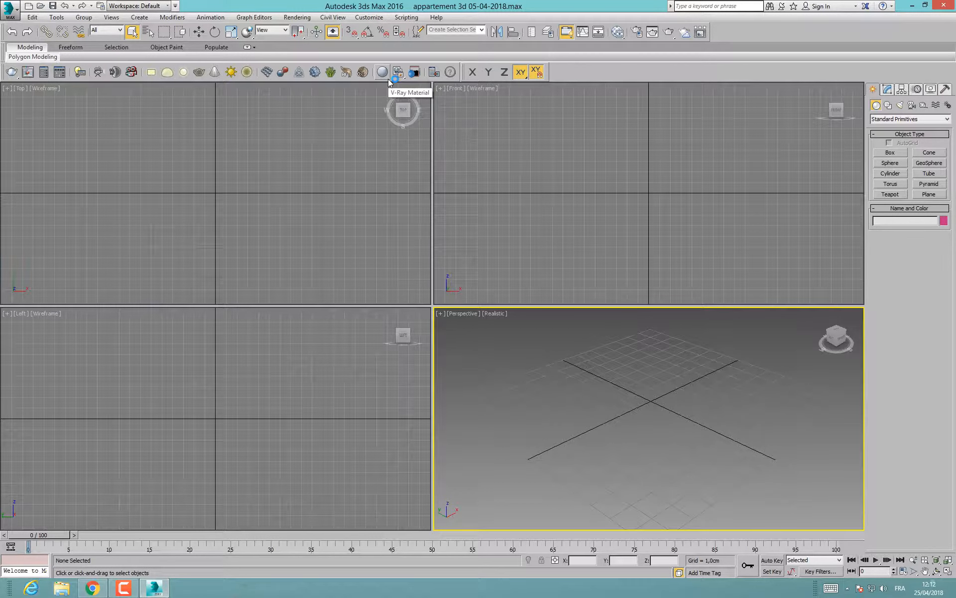
Step: Open Configure User Paths at the External Files list and start adding a new path
left_click(371, 17)
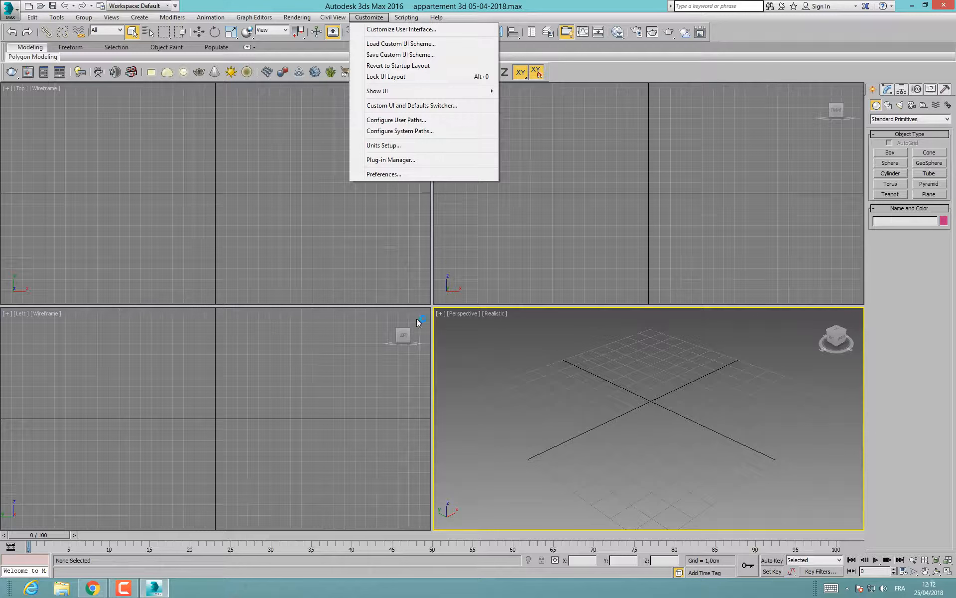
left_click(388, 120)
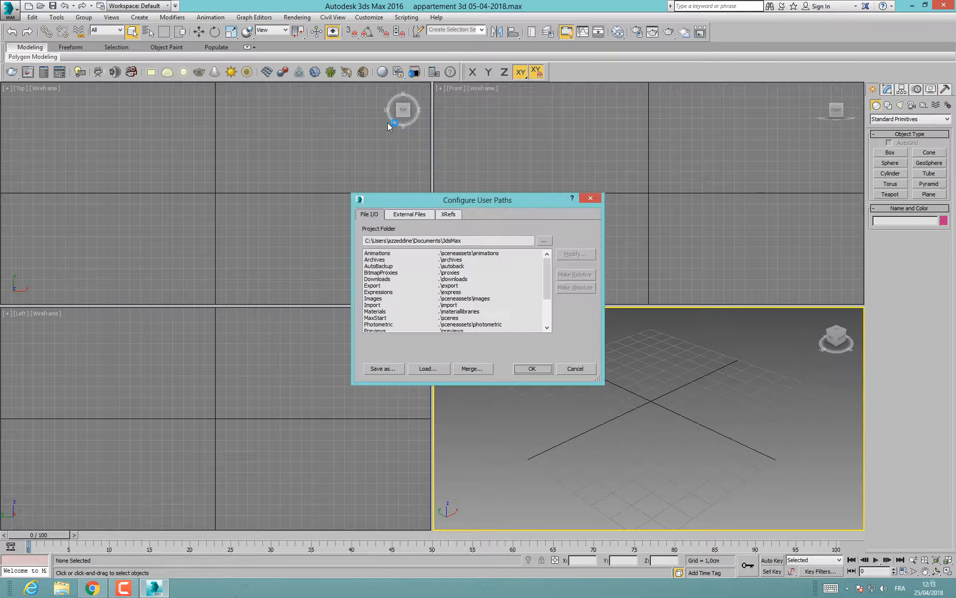
left_click(409, 214)
left_click(570, 263)
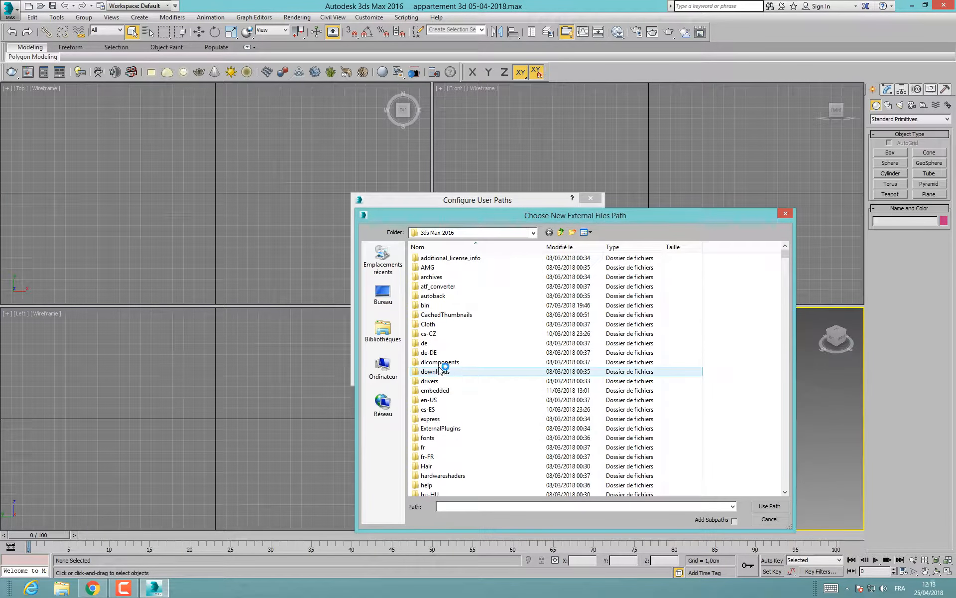
Step: Add D:\les ecoles\COLLEGE LASALLE\2018\cours du soire\stalin projectappartement 3d 21-03-2018\texture as an external files path and confirm the path settings
left_click(385, 375)
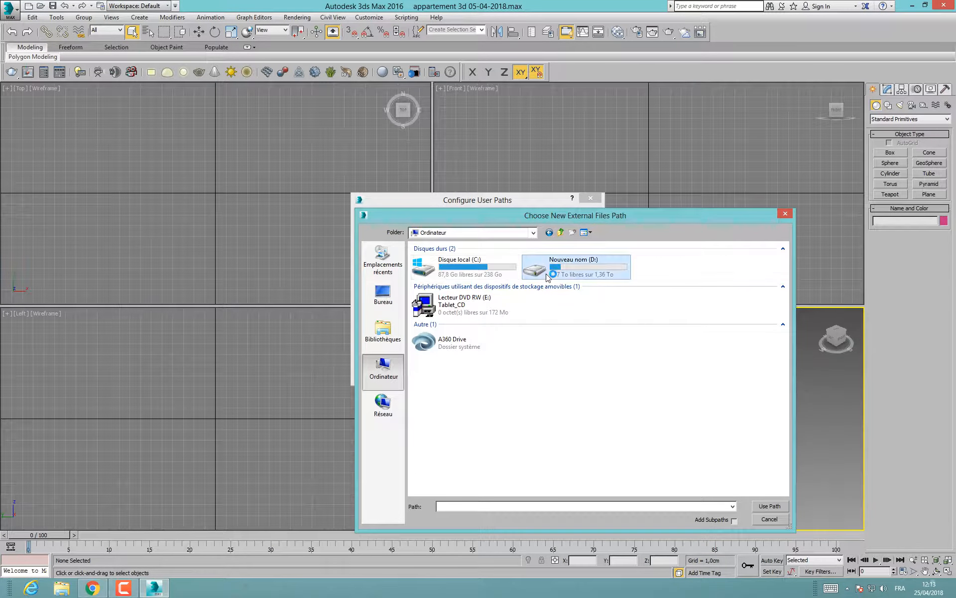
double_click(543, 269)
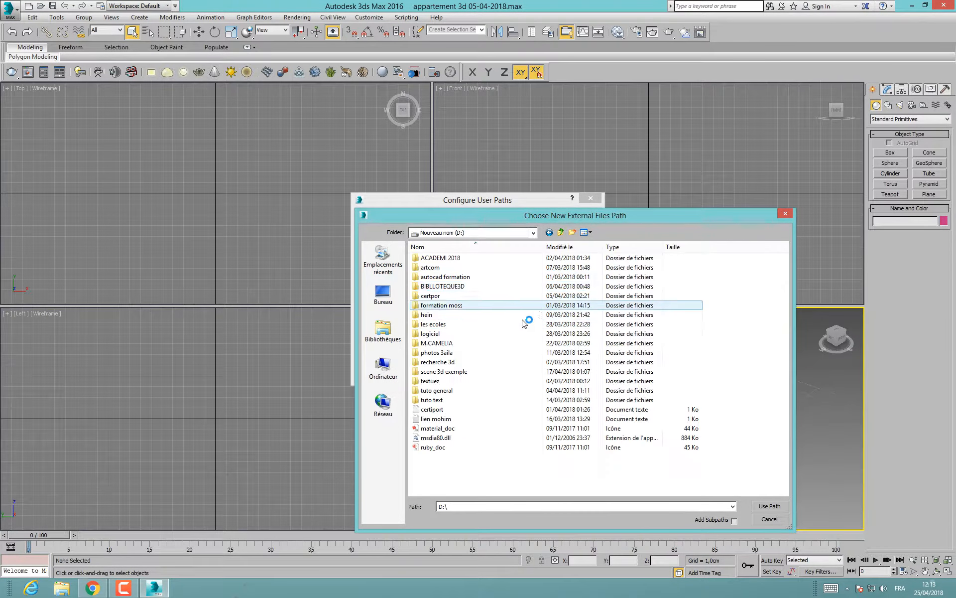
double_click(439, 324)
double_click(432, 276)
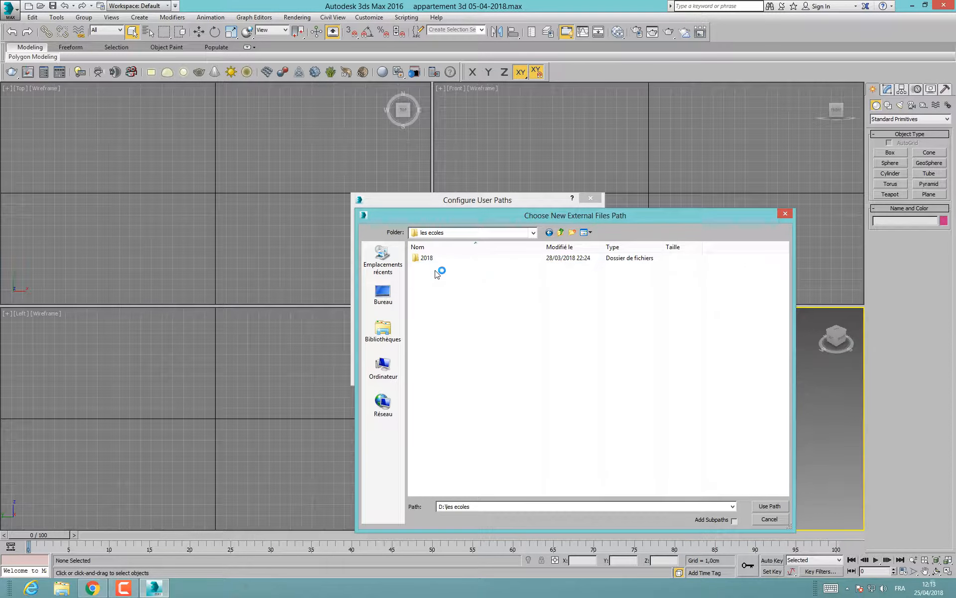
double_click(427, 258)
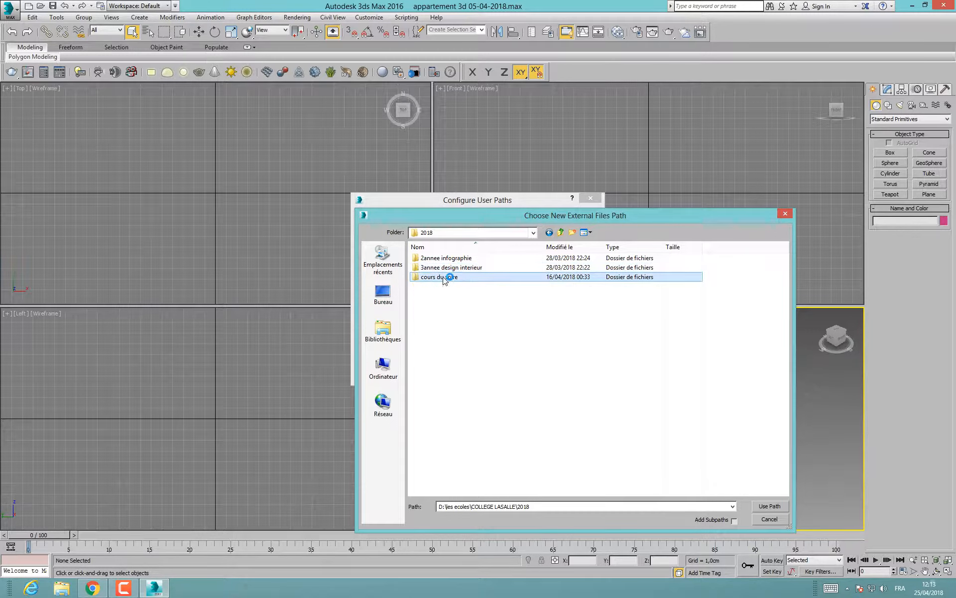
double_click(446, 277)
double_click(448, 278)
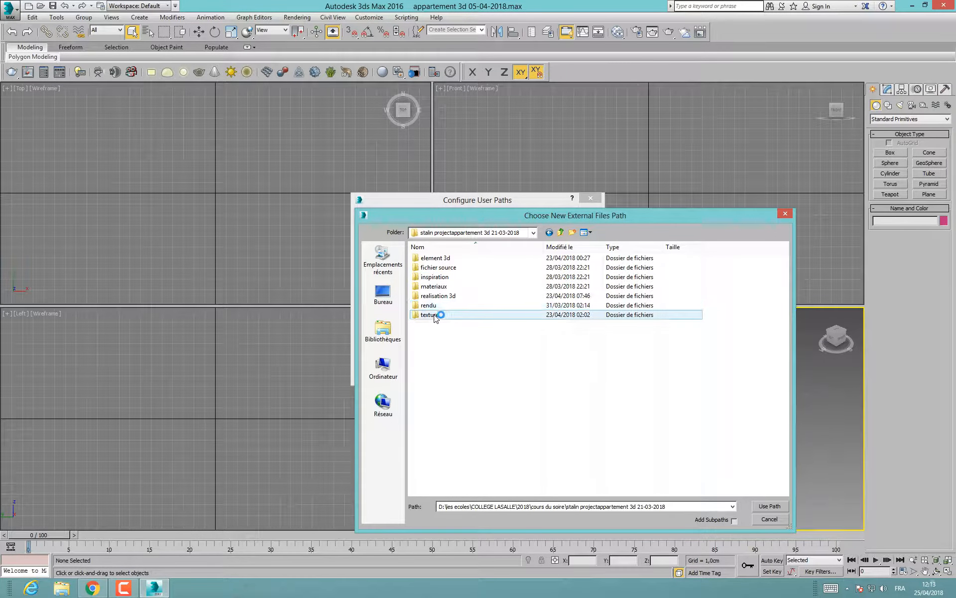
double_click(438, 314)
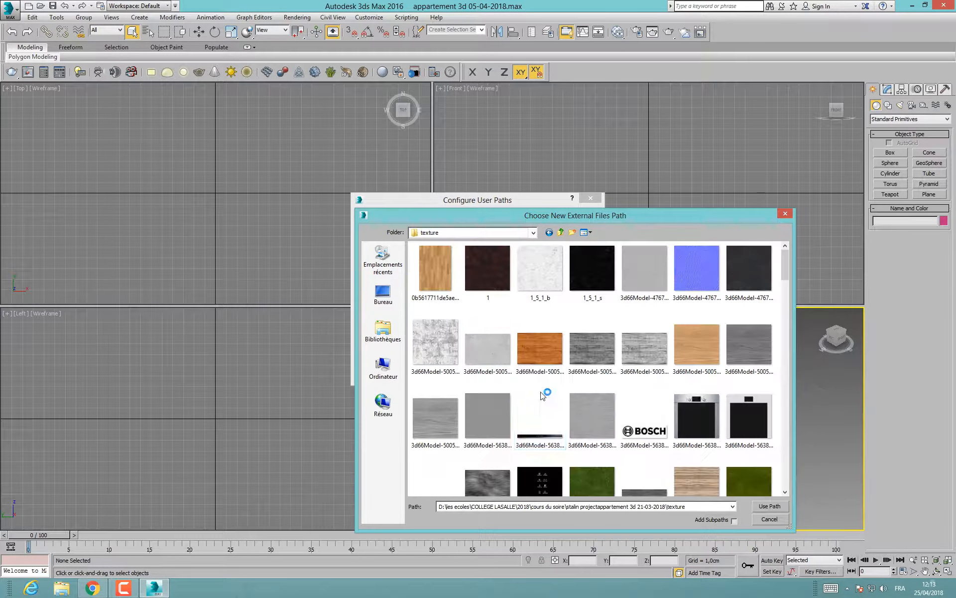
left_click(770, 506)
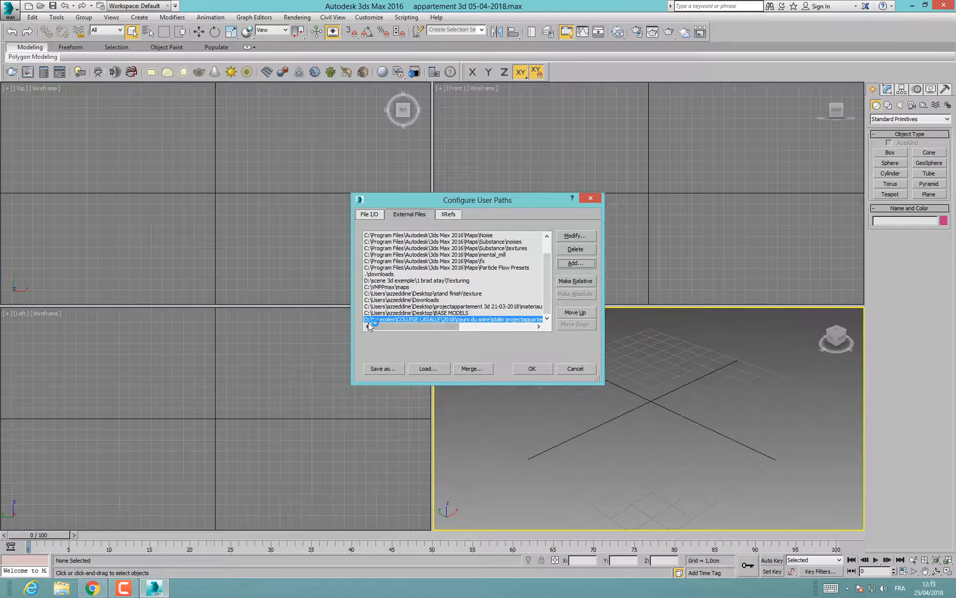
left_click(532, 368)
left_click(517, 354)
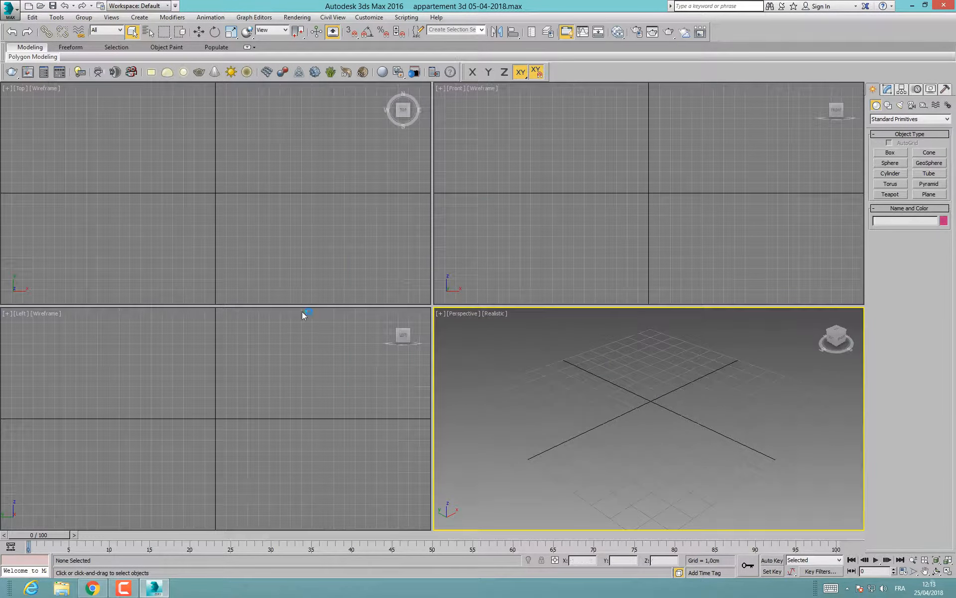
Step: Open the scene appartement 3d 05-04-2018 from realisation 3d, continuing despite missing DLLs and adopting the file's unit scale
left_click(11, 11)
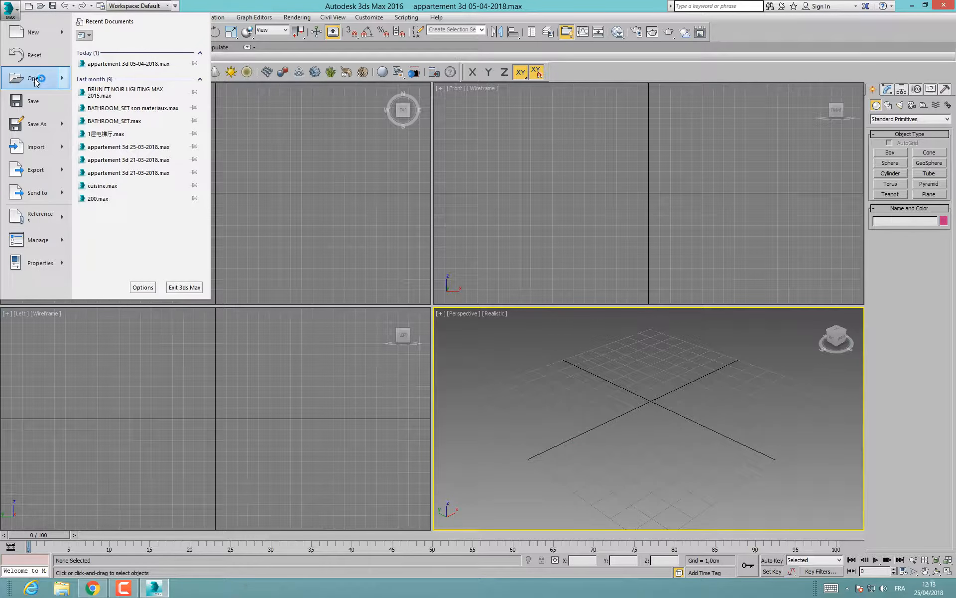
mouse_move(35, 78)
left_click(98, 47)
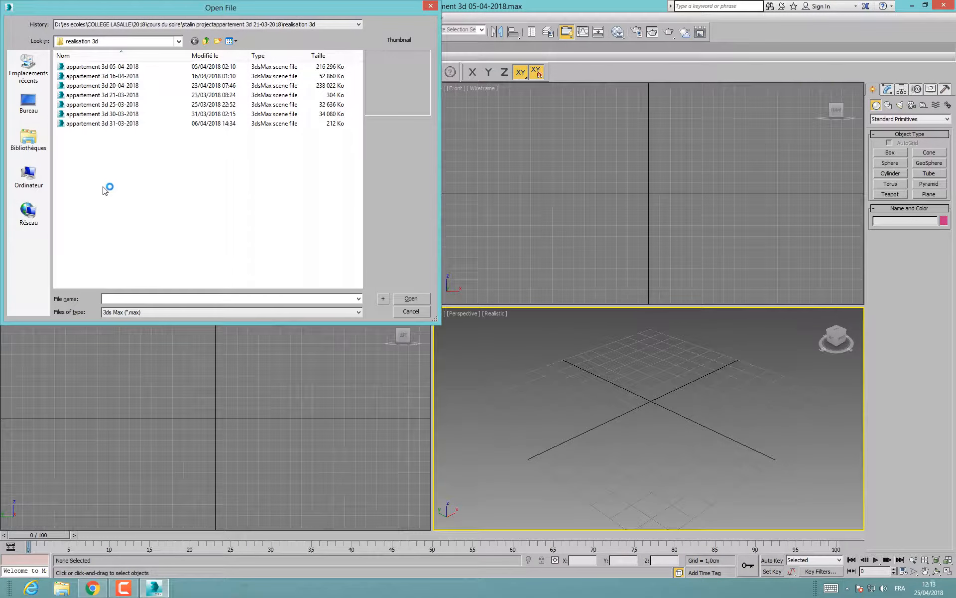
left_click(115, 75)
left_click(115, 67)
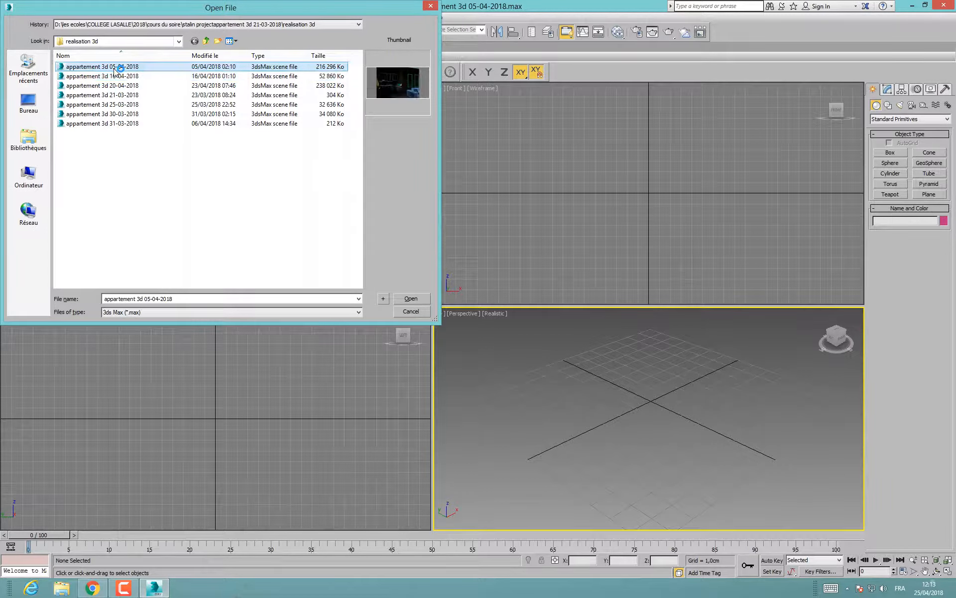
left_click(411, 299)
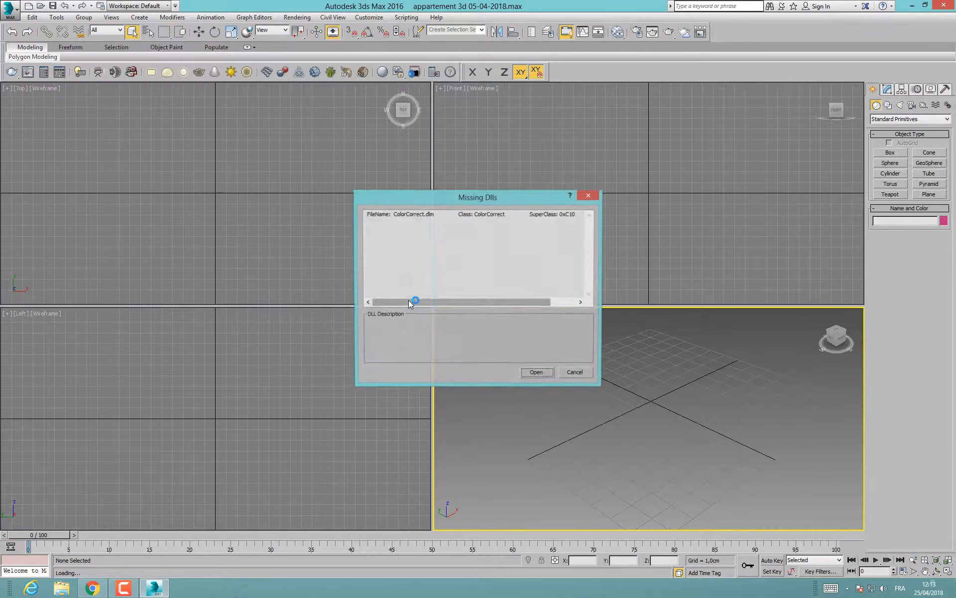
left_click(537, 373)
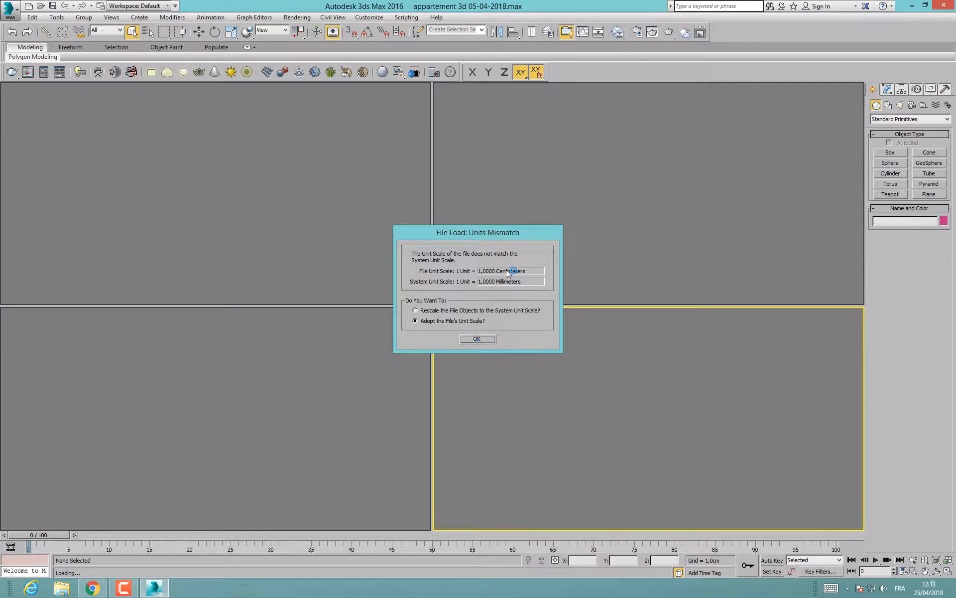
left_click(480, 339)
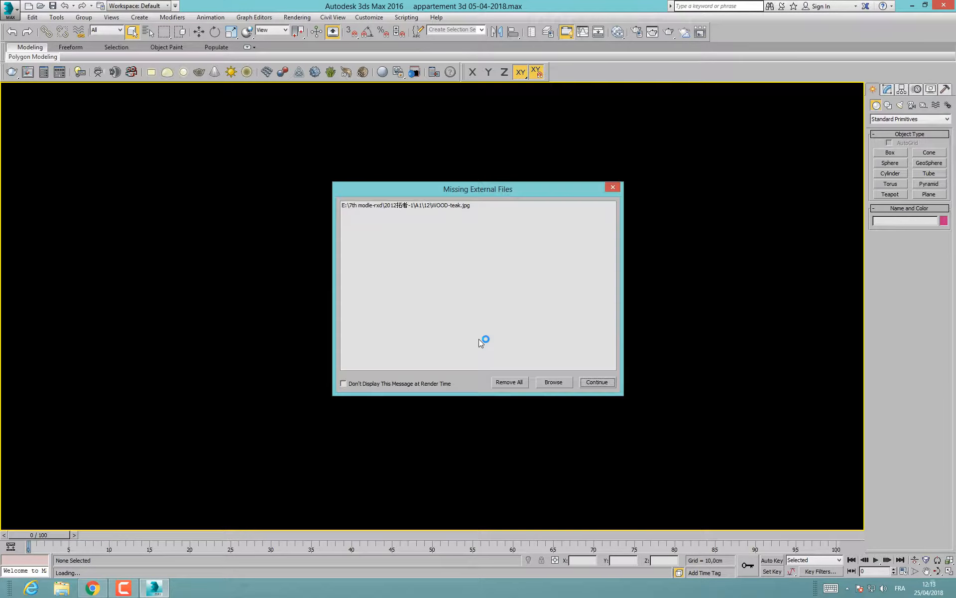
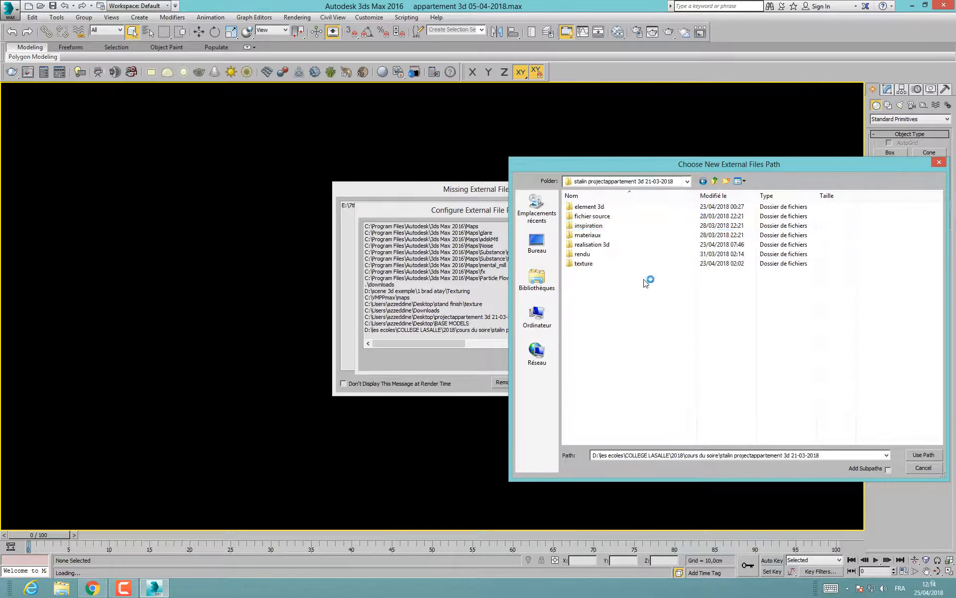
Step: Examine the Divan_Markony_01 folder in element 3d\sofa for texture files, go back to sofa, and close the path chooser
double_click(603, 206)
left_click_drag(609, 165, 704, 163)
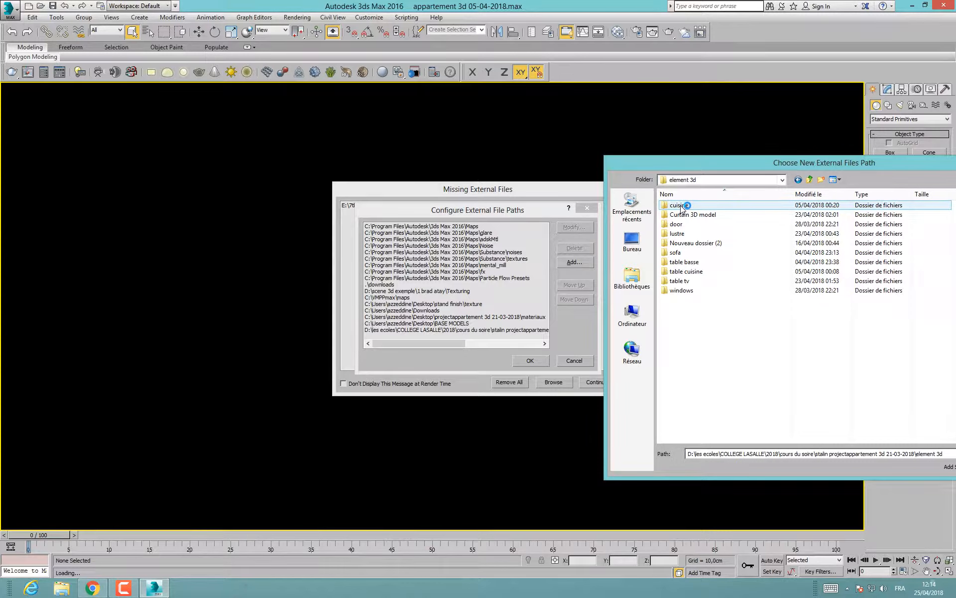
double_click(690, 253)
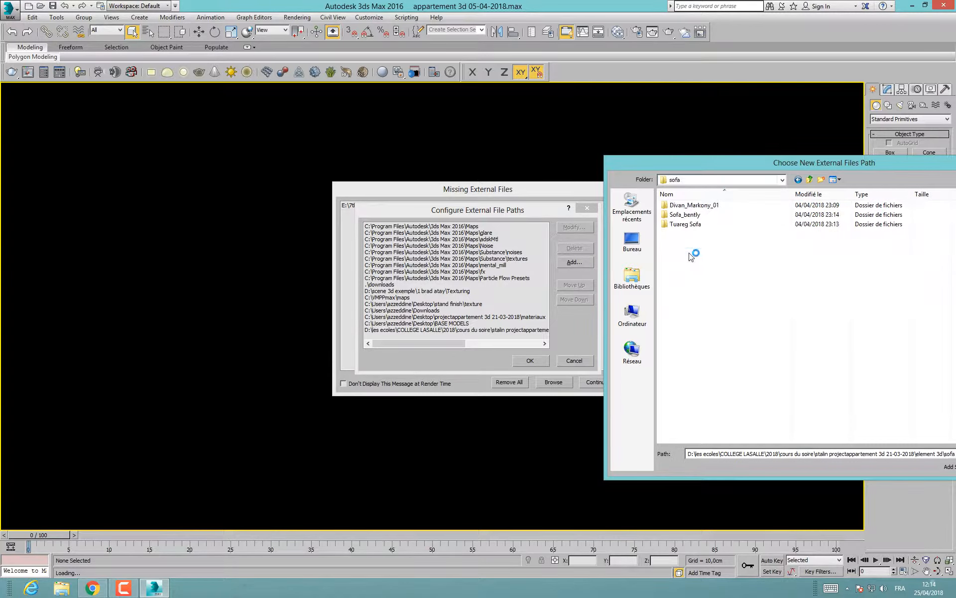
double_click(689, 206)
left_click_drag(797, 165, 729, 139)
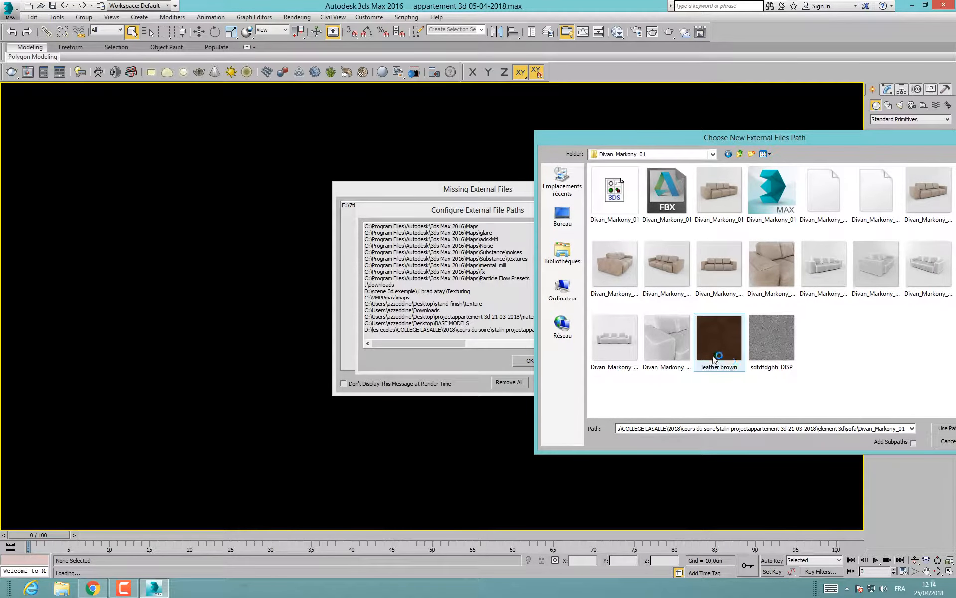
left_click(729, 155)
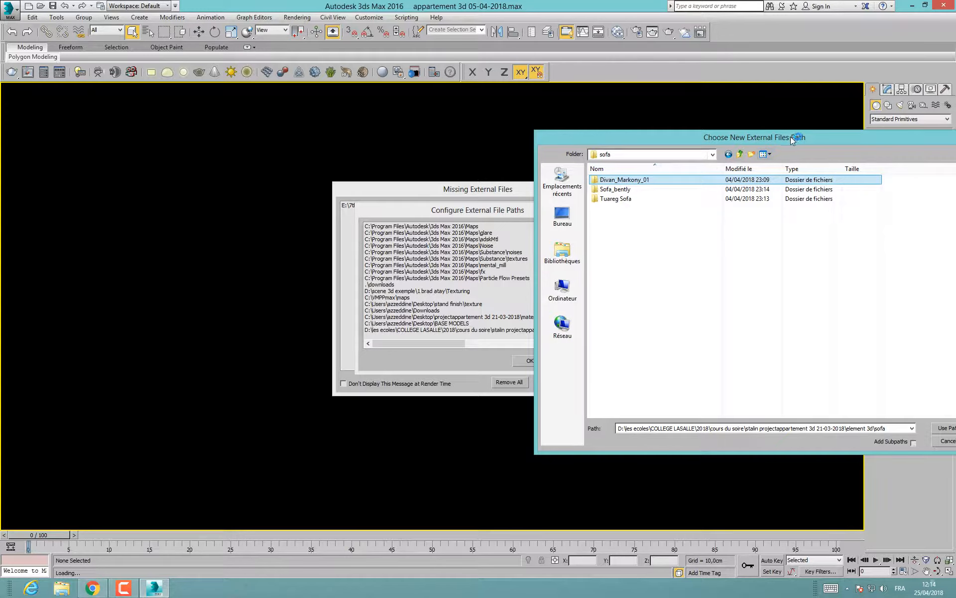
left_click_drag(790, 136, 555, 180)
left_click(713, 178)
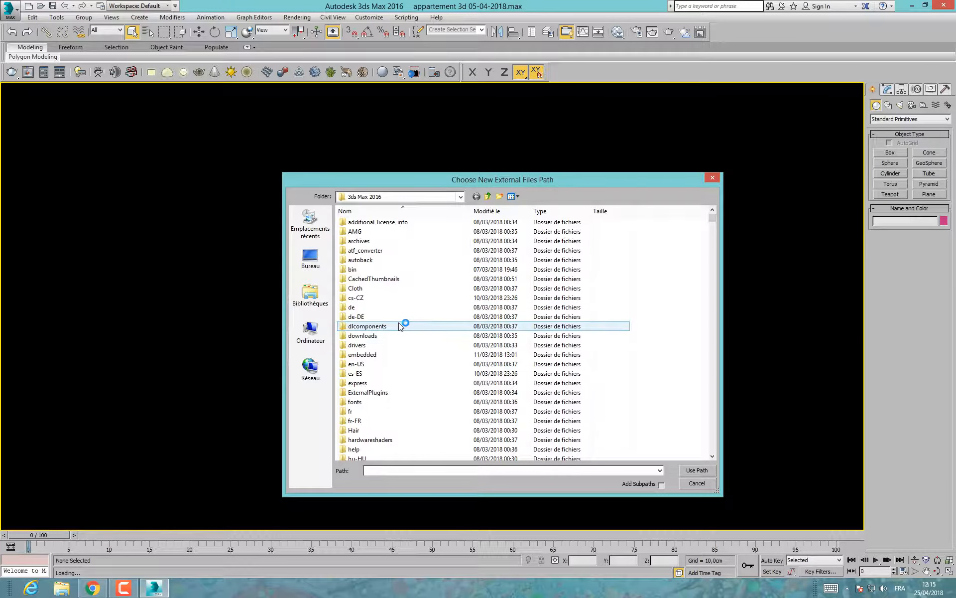
Step: Browse to D:\les ecoles\COLLEGE LASALLE\2018\cours du soire\stalin projectappartement 3d 21-03-2018\element 3d for a new external files path
left_click(310, 331)
double_click(493, 221)
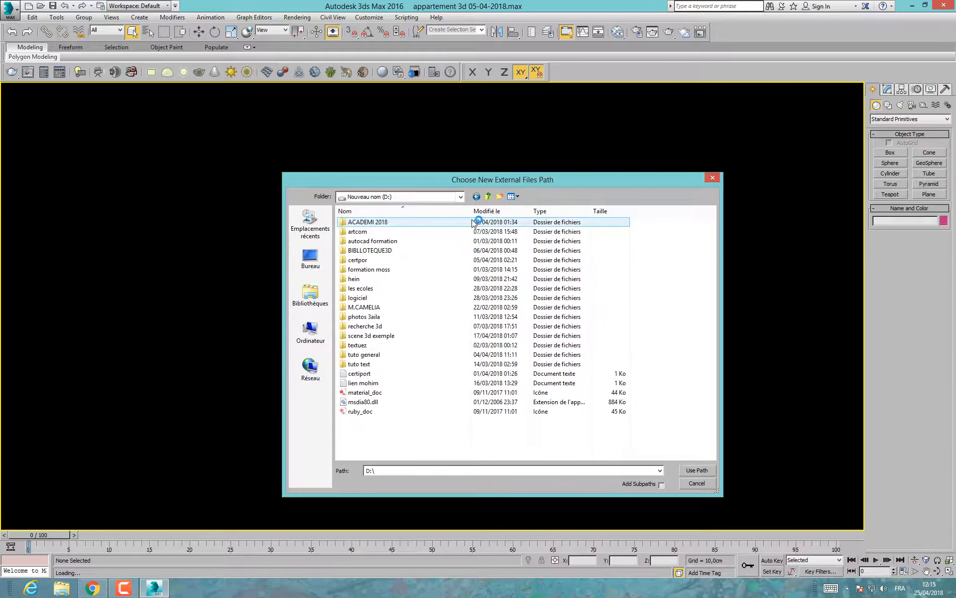
double_click(369, 288)
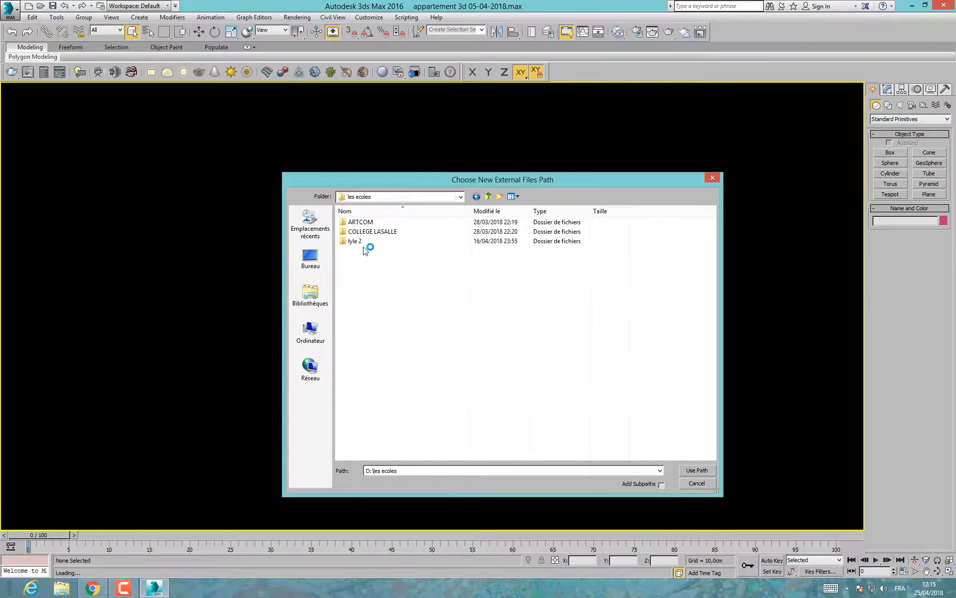
double_click(367, 232)
double_click(355, 222)
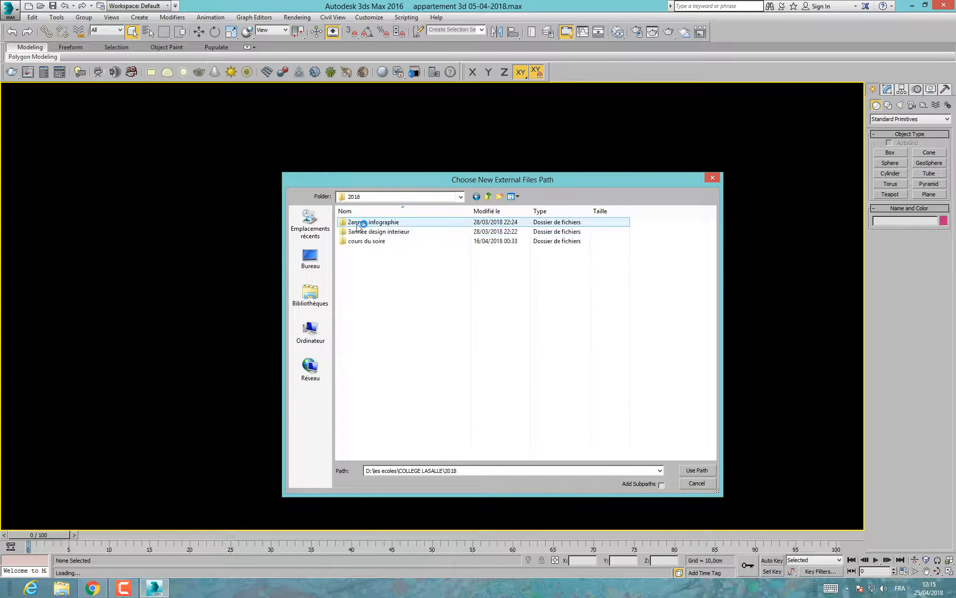
double_click(359, 242)
double_click(359, 241)
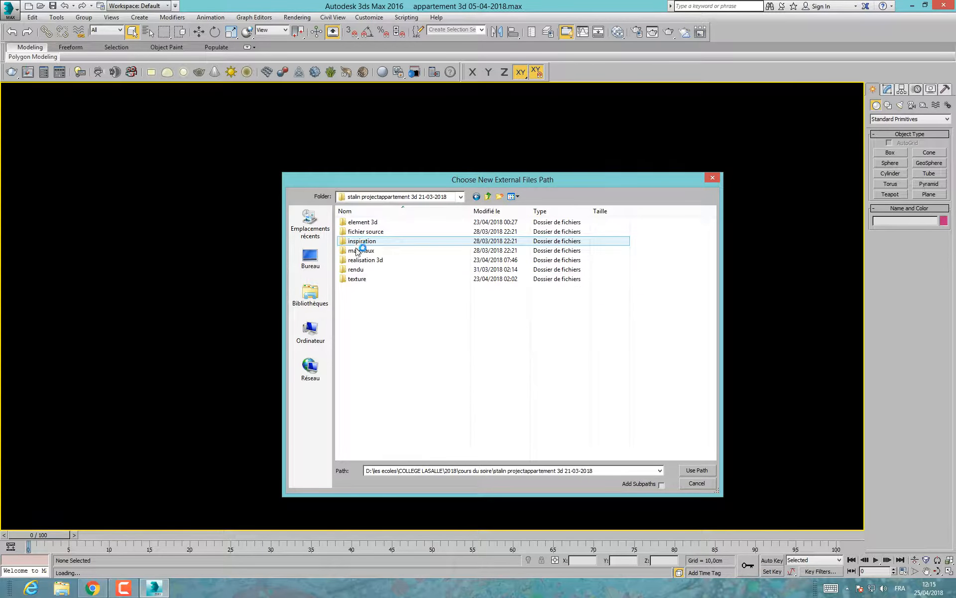
double_click(360, 280)
left_click(360, 224)
Step: Examine the texture images in table tv\tv\textures and return to the table tv folder
double_click(363, 300)
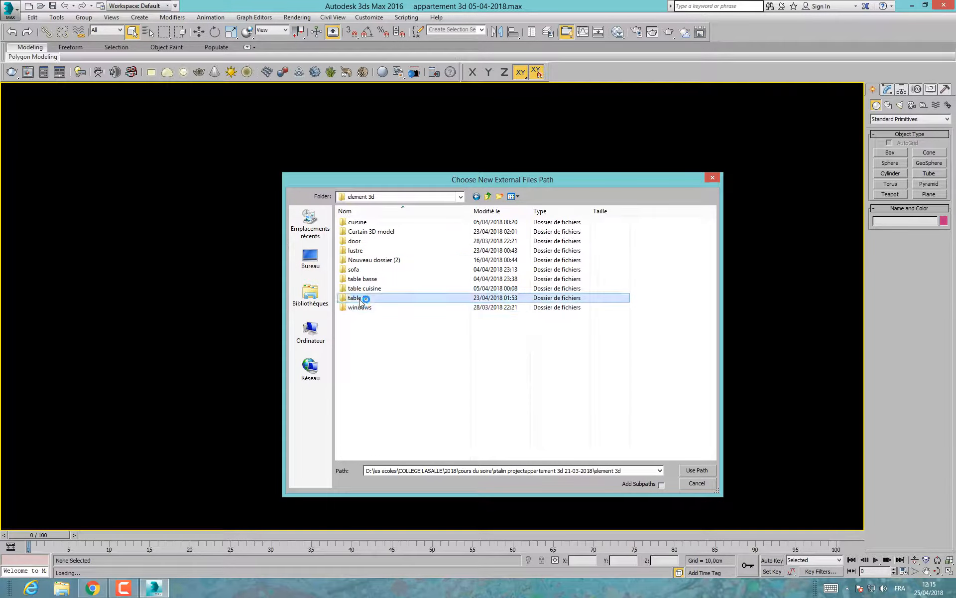
double_click(351, 279)
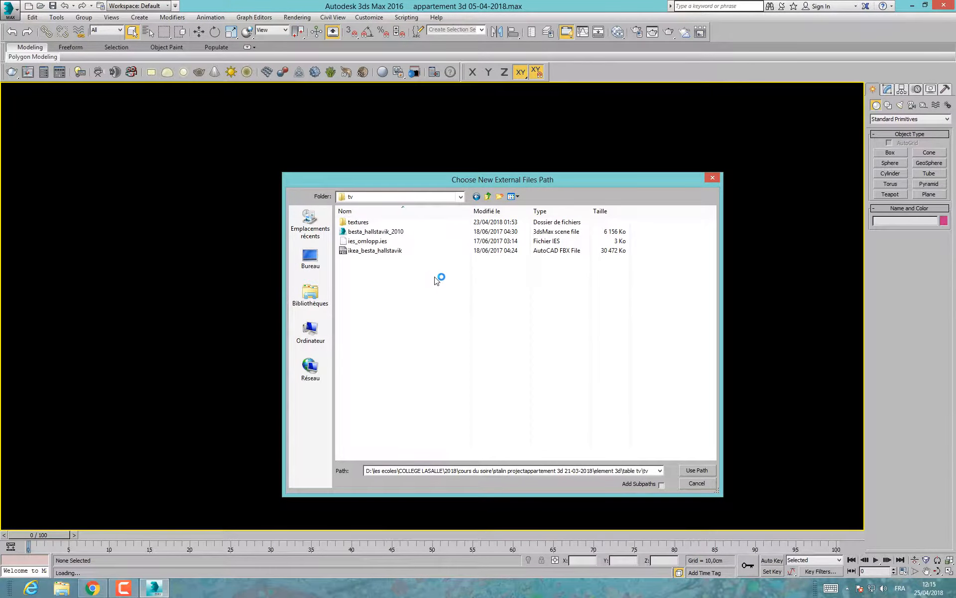
left_click_drag(437, 181, 512, 176)
double_click(513, 217)
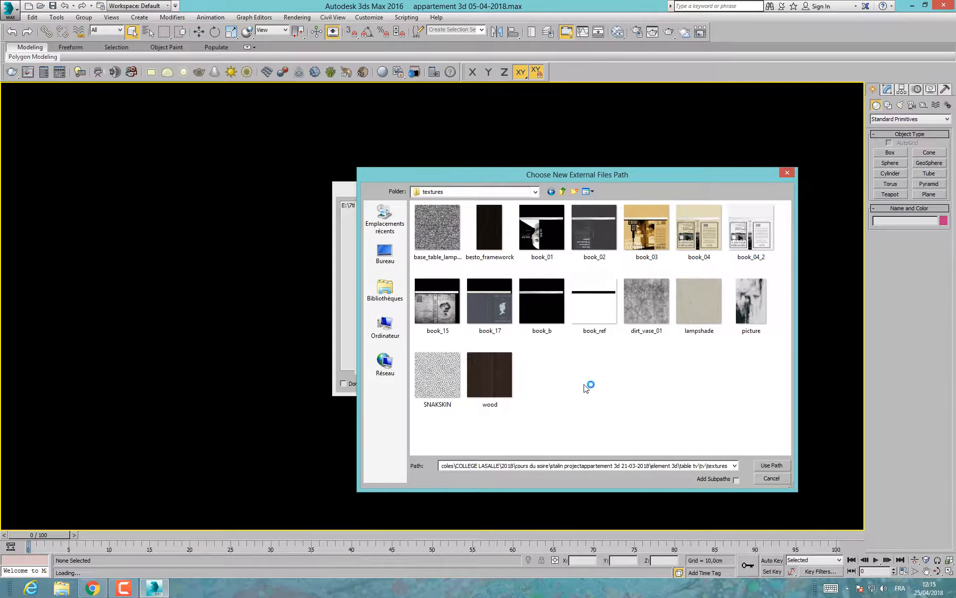
left_click(550, 192)
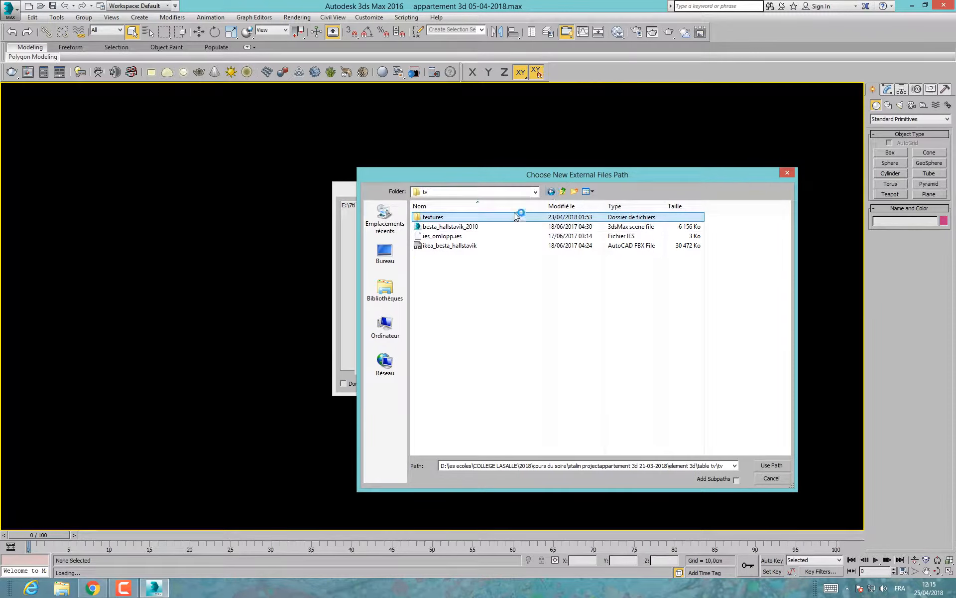
left_click(551, 192)
Step: Examine the files in the Sideboard & chest folder and return to table tv
double_click(465, 263)
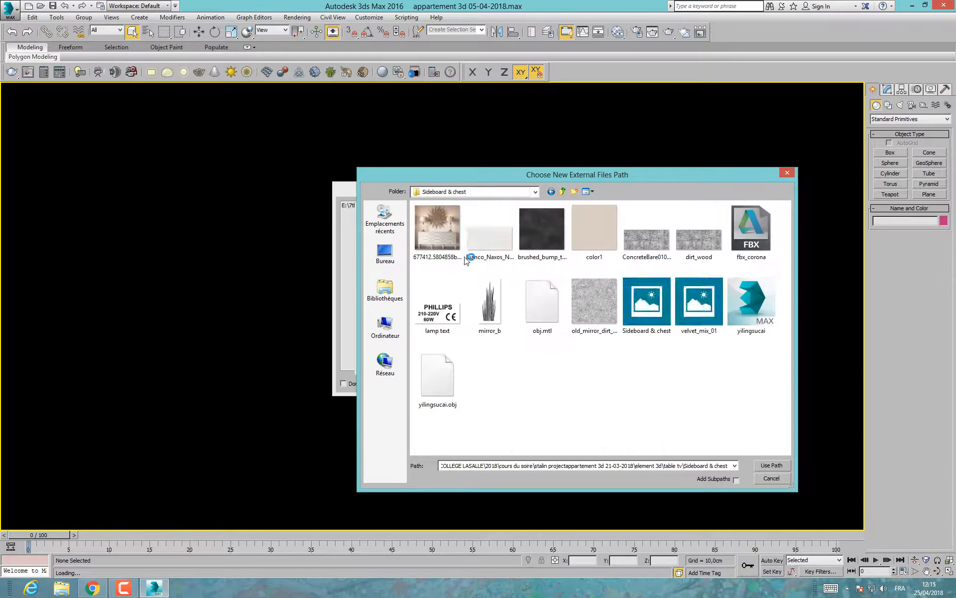
left_click_drag(505, 174, 513, 243)
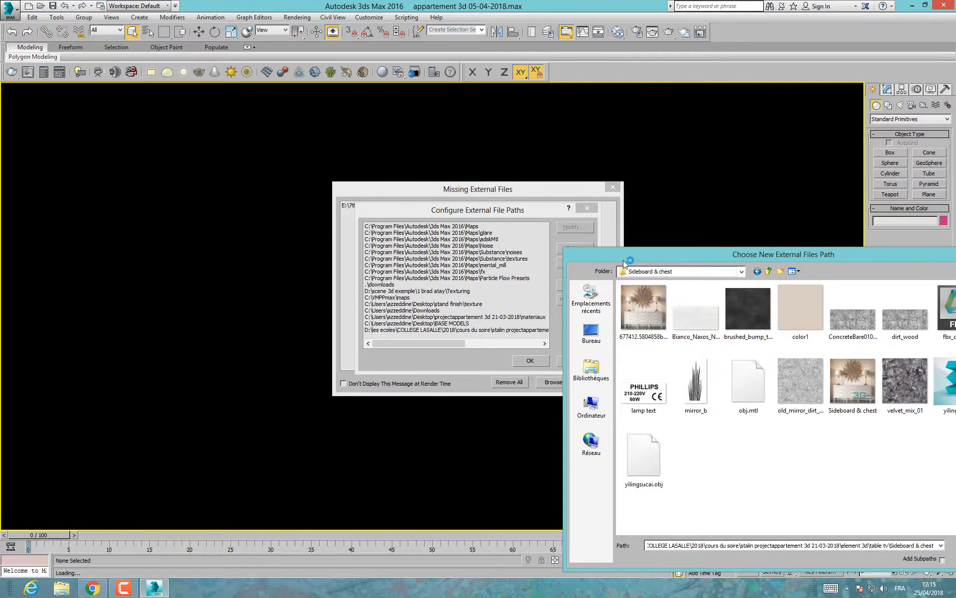
left_click_drag(654, 252, 523, 134)
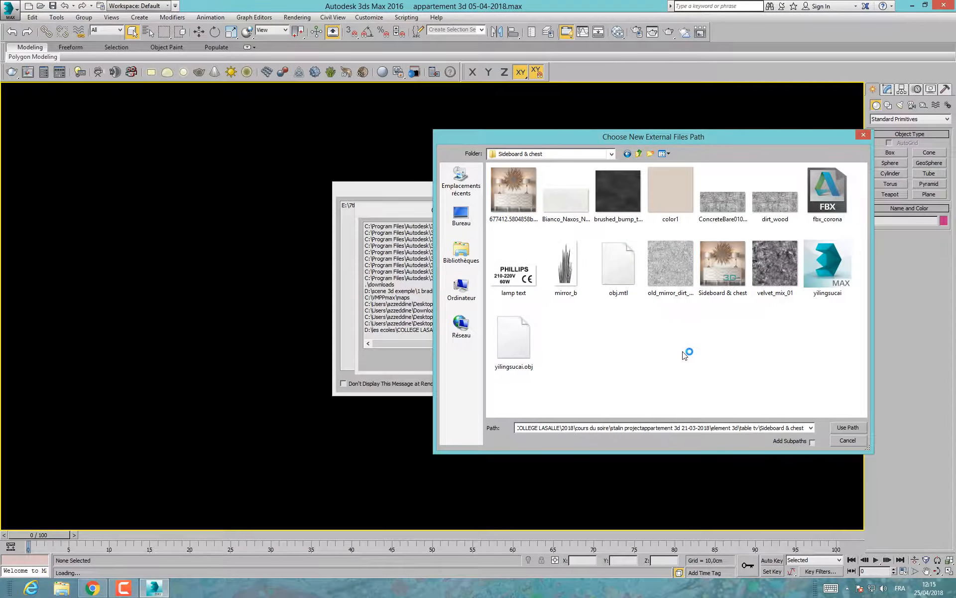
left_click(639, 154)
Step: Examine the ID 502 100 and ID 255 754 folders of table tv for texture files
double_click(537, 219)
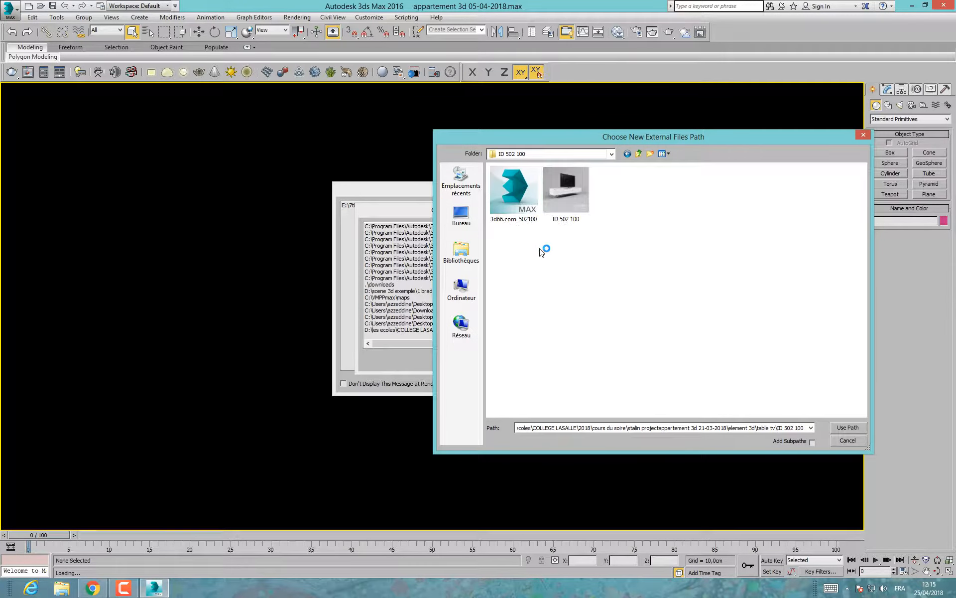
left_click(627, 153)
double_click(546, 208)
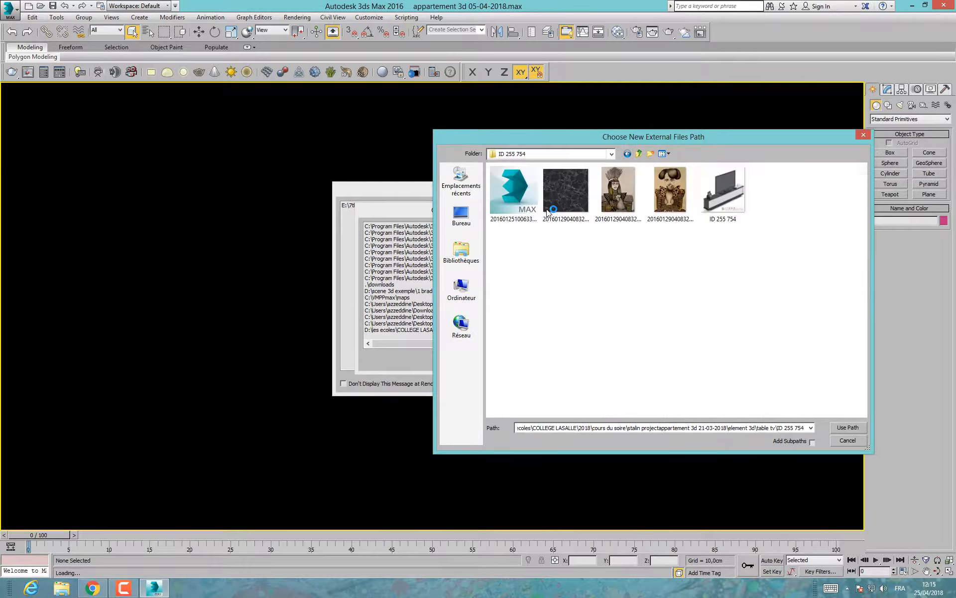
left_click(627, 153)
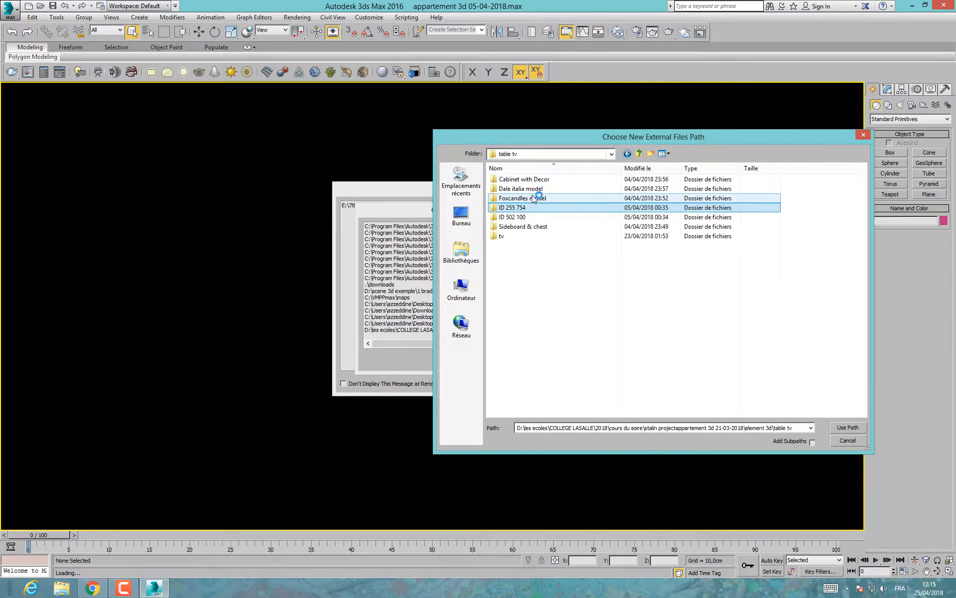
Step: Examine the Foxcandles model and Dale italia model folders for texture images and return to table tv
double_click(524, 198)
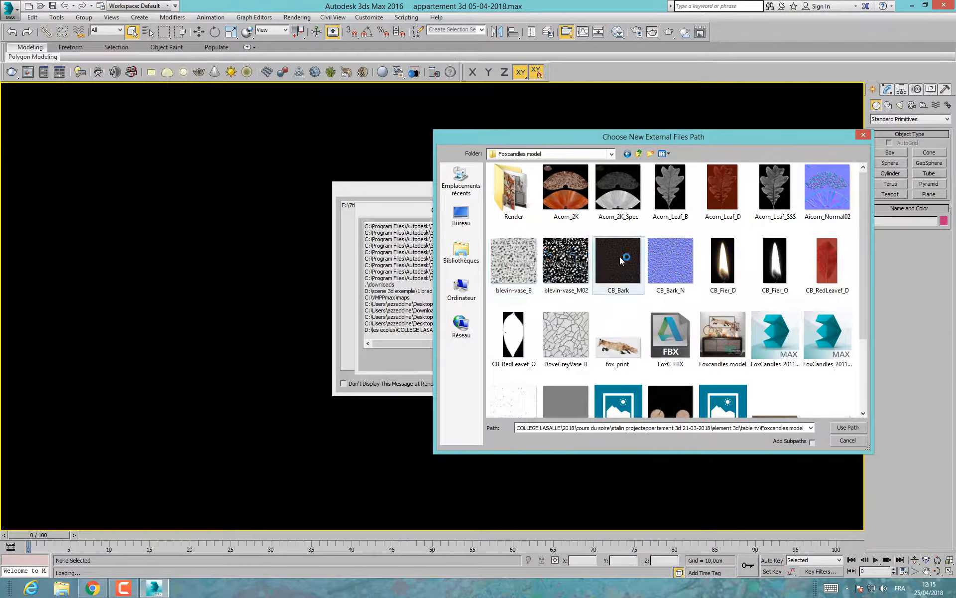
scroll(669, 278, "down", 2)
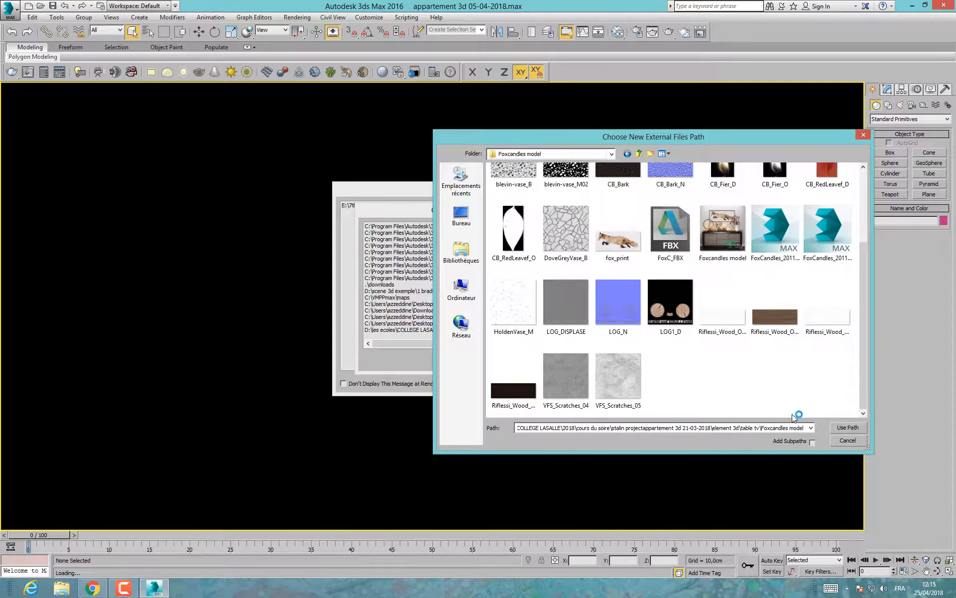
left_click(627, 153)
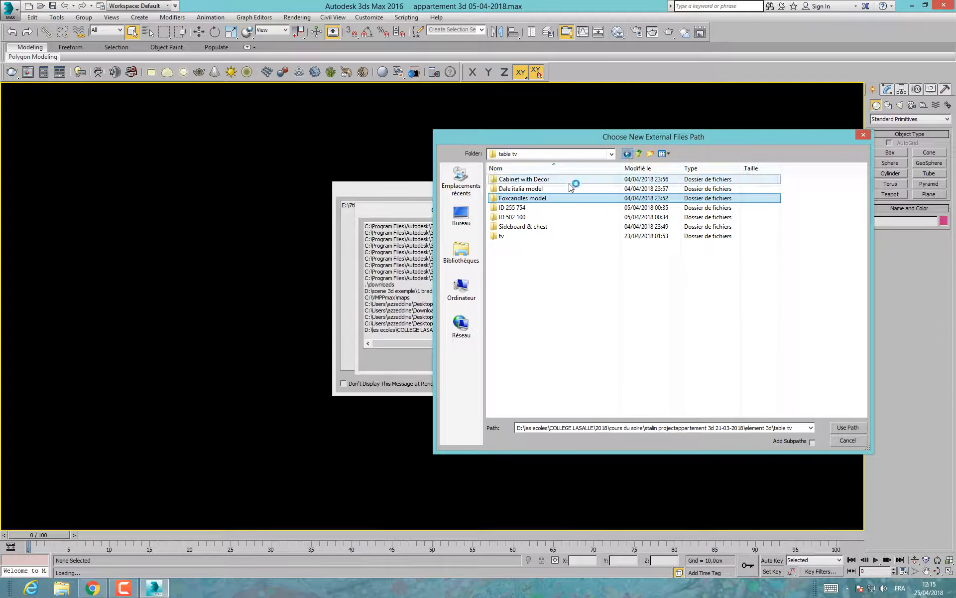
double_click(563, 189)
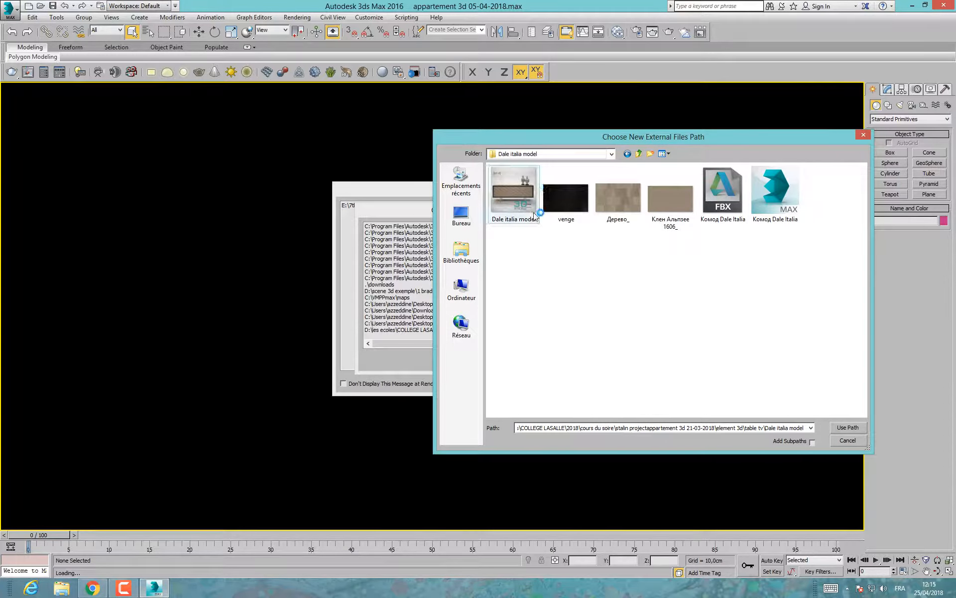
left_click(628, 154)
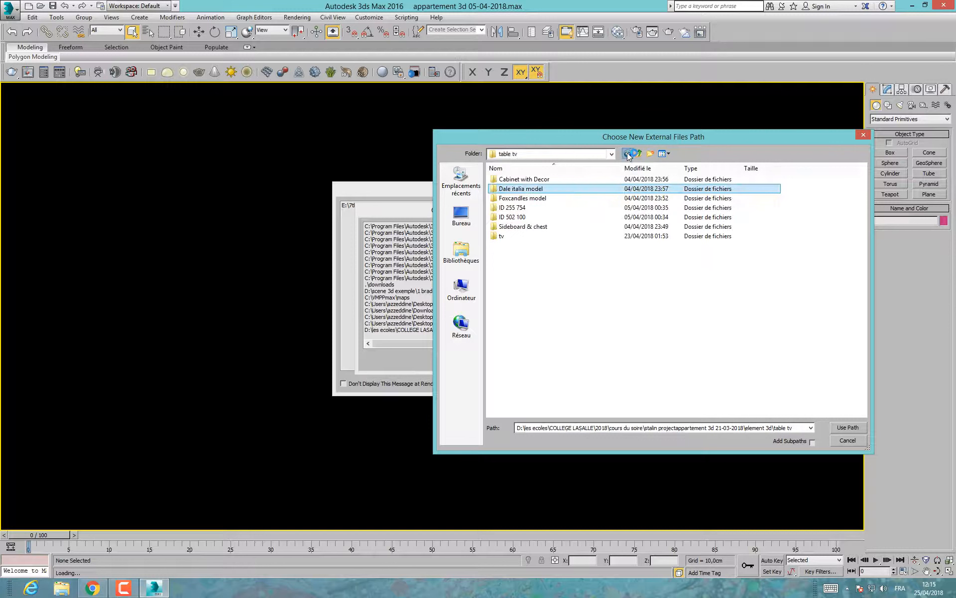
Step: Examine the images in the Cabinet with Decor folder and return to element 3d
double_click(531, 179)
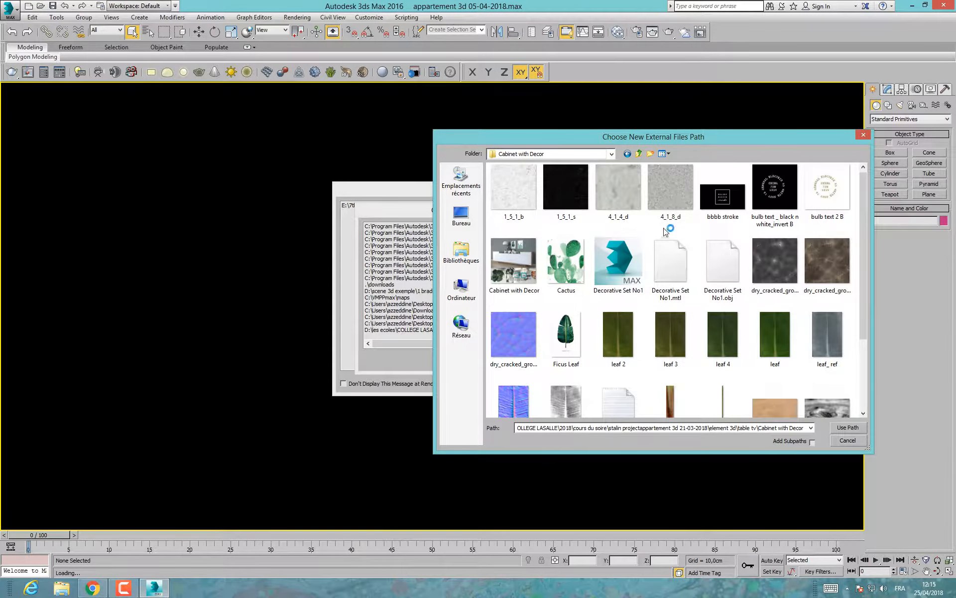
scroll(730, 260, "down", 2)
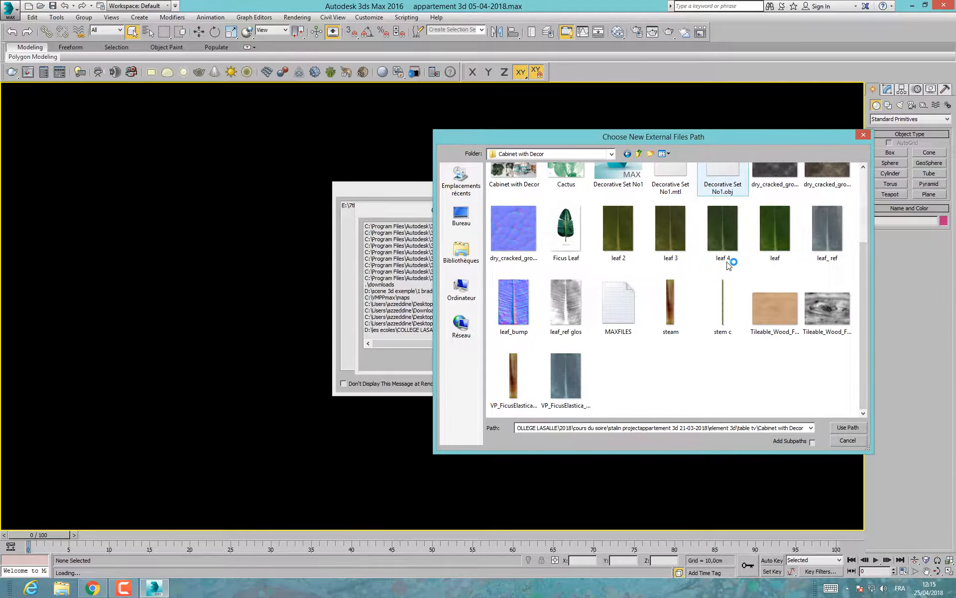
scroll(728, 264, "up", 2)
left_click(627, 154)
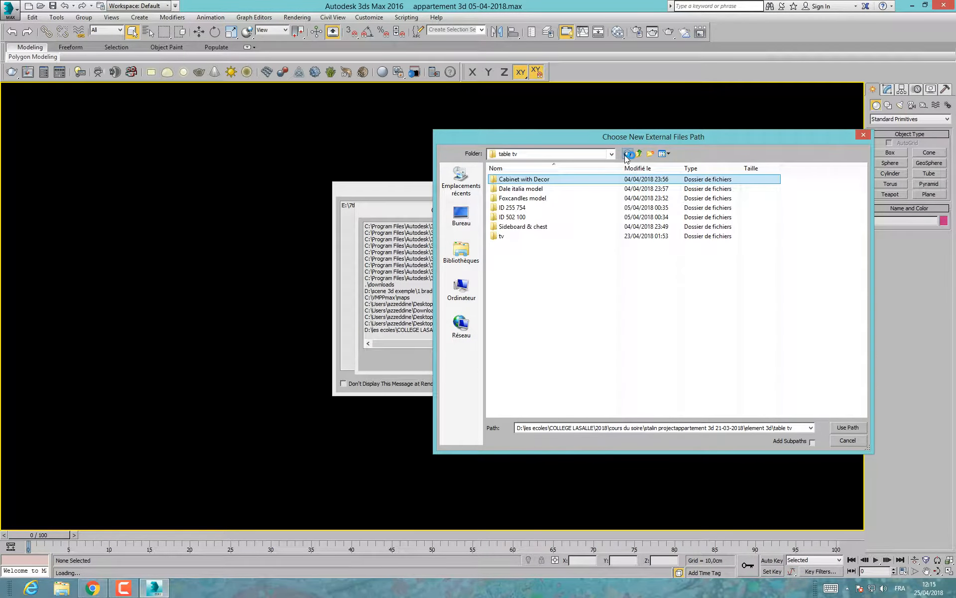
left_click(623, 156)
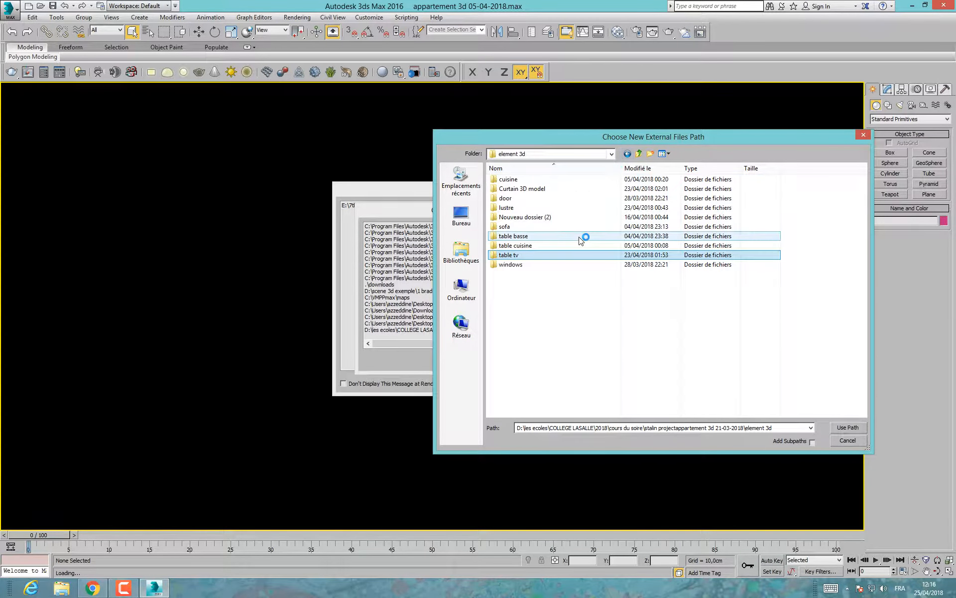
Step: Examine the ID 500 544 and ID 178 923 folders in table cuisine and return to element 3d
double_click(514, 245)
double_click(512, 189)
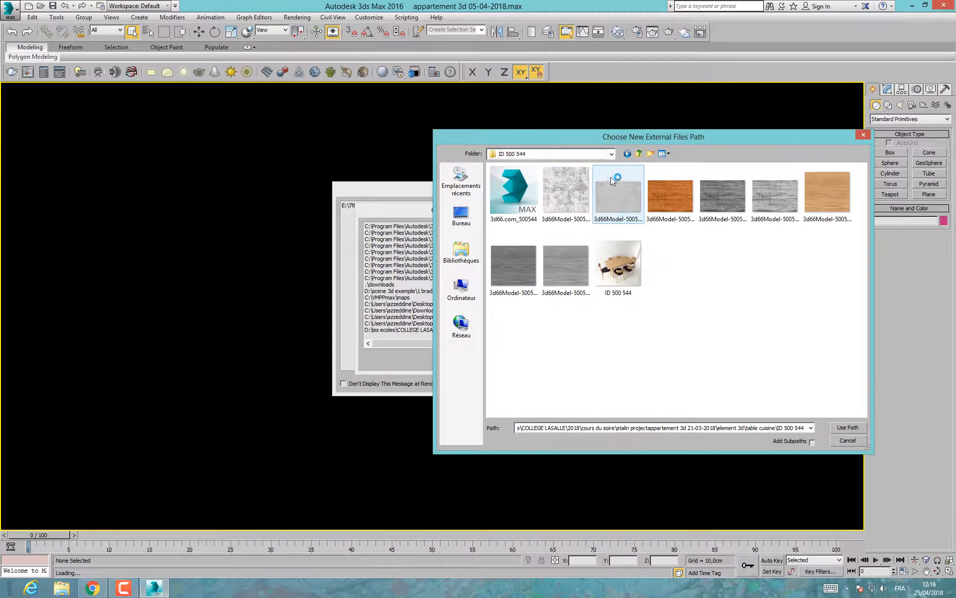
left_click(627, 154)
double_click(542, 180)
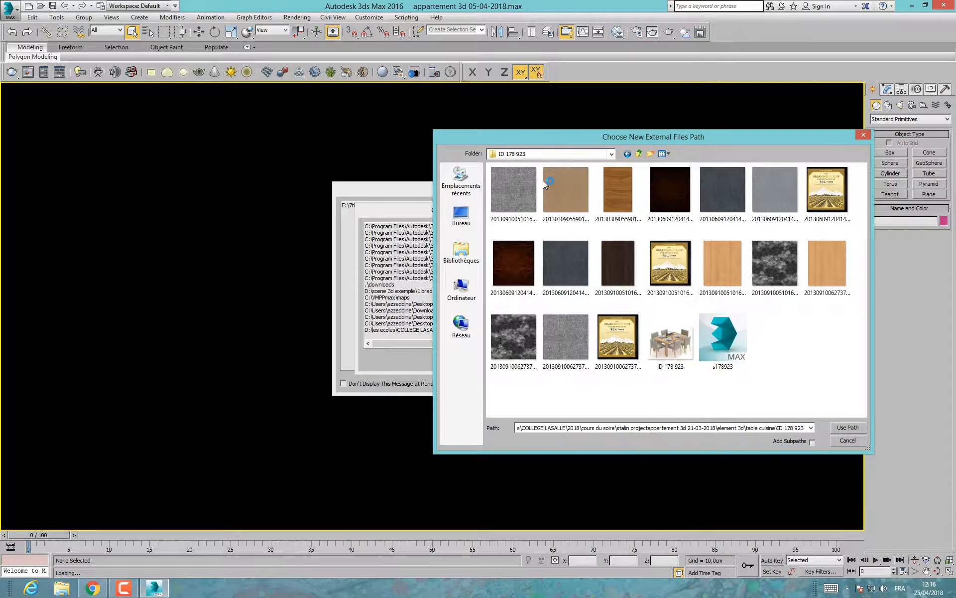
left_click(627, 154)
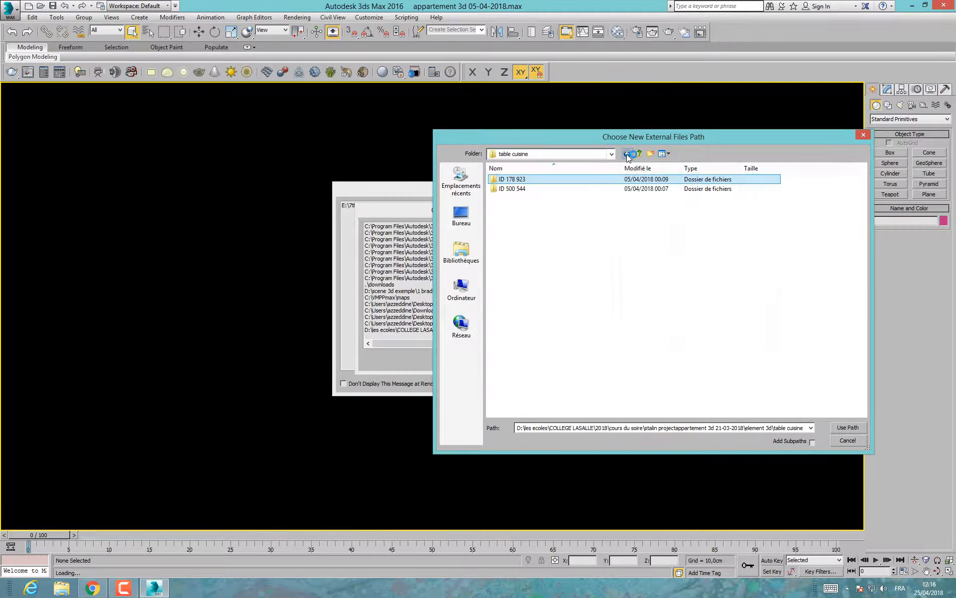
left_click(628, 154)
Step: Open the table basse\Voca Web_2011 folder and display its files as large icons
double_click(544, 237)
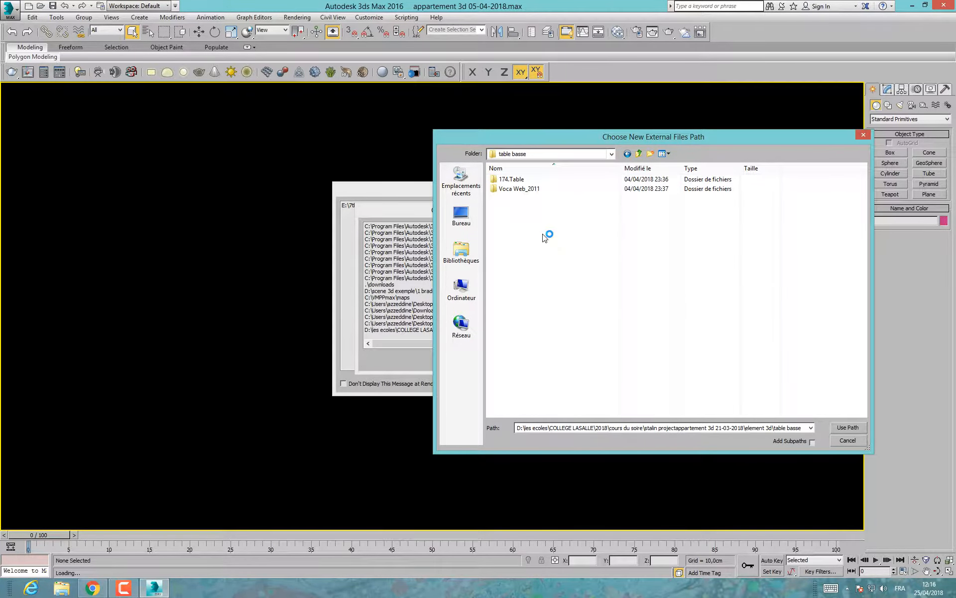
double_click(529, 189)
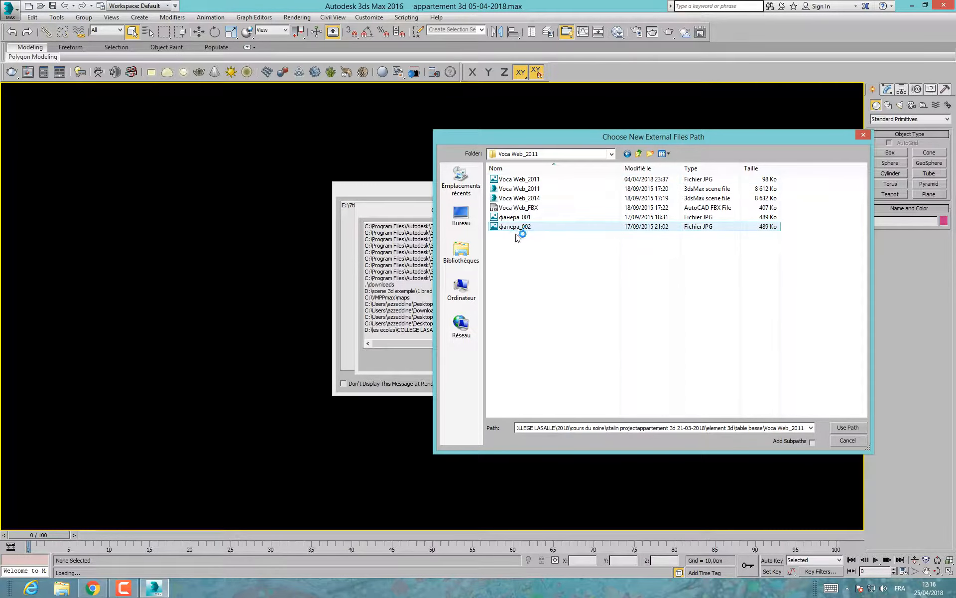
left_click(663, 153)
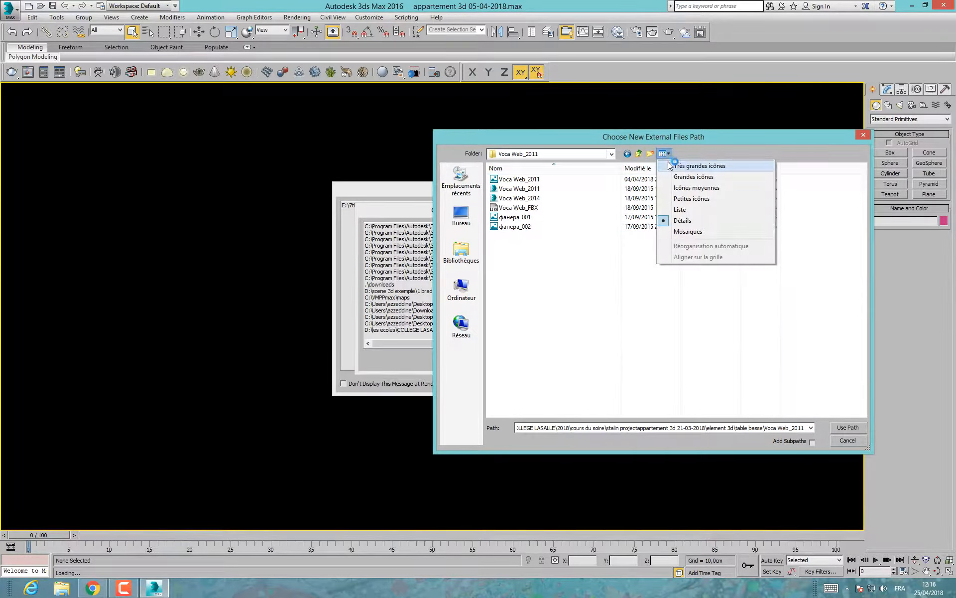
left_click(677, 177)
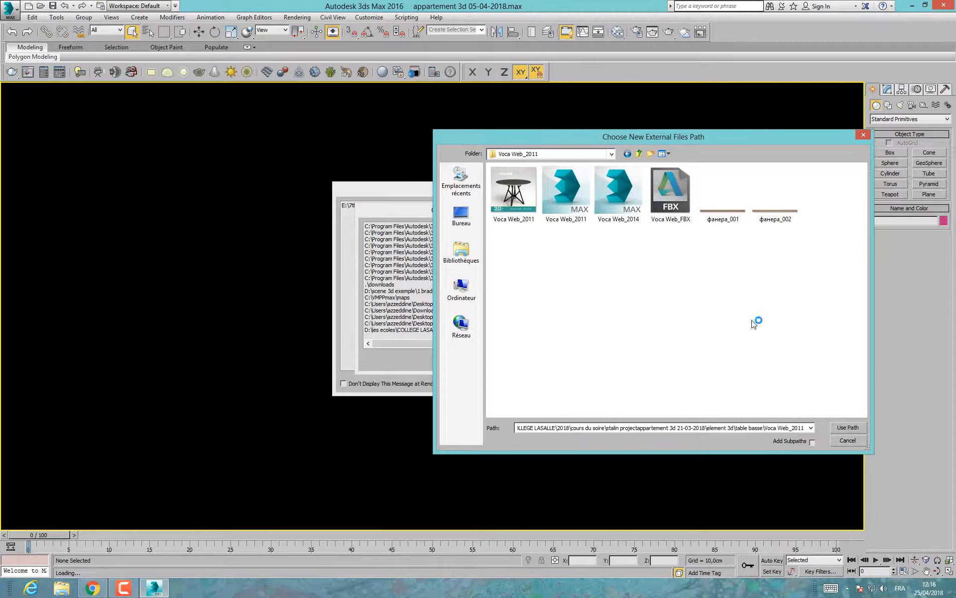
Step: Add the Voca Web_2011 folder as an external file path, commit the paths, and remove all remaining missing-file entries
left_click(836, 427)
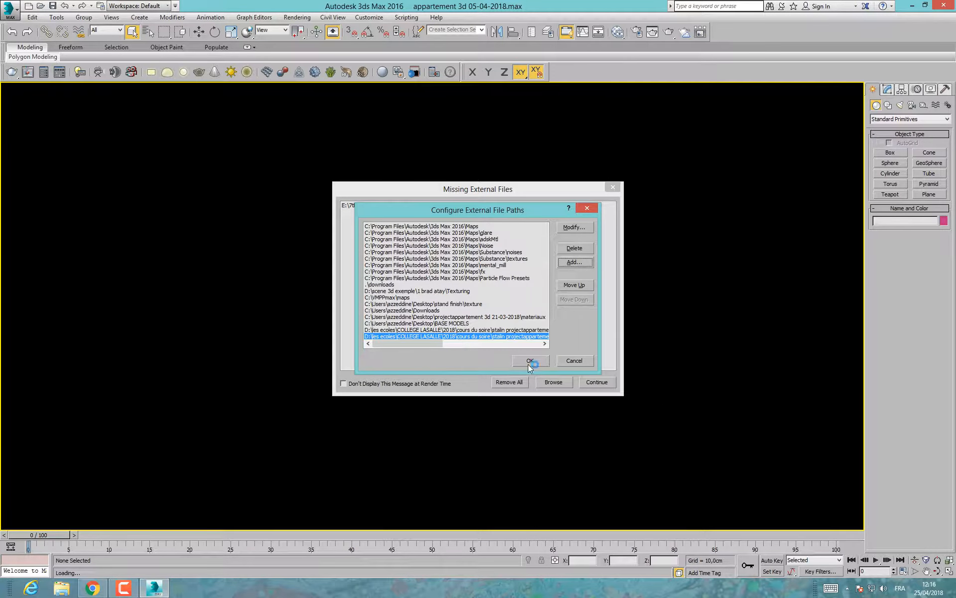
left_click_drag(504, 210, 690, 177)
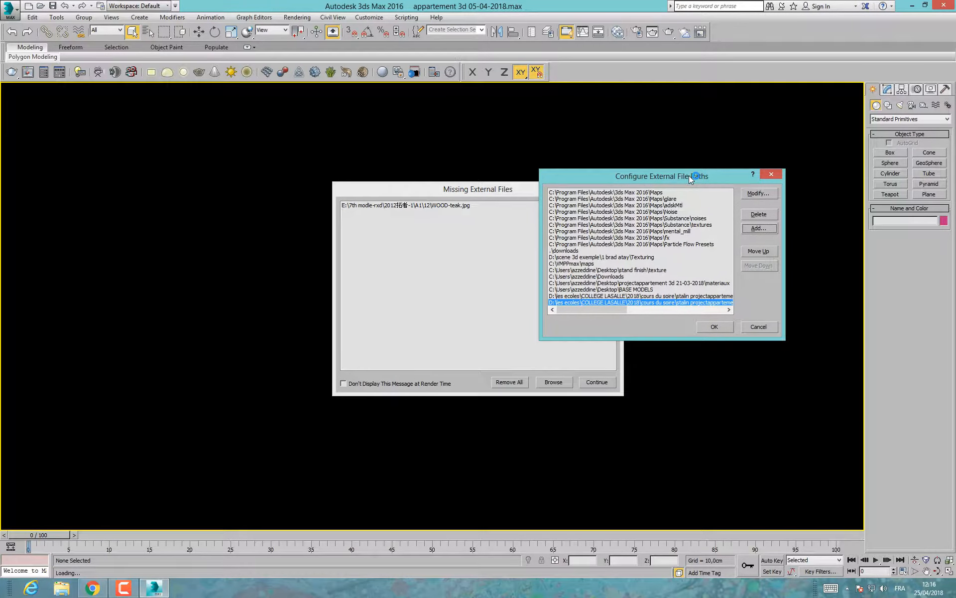
left_click(715, 327)
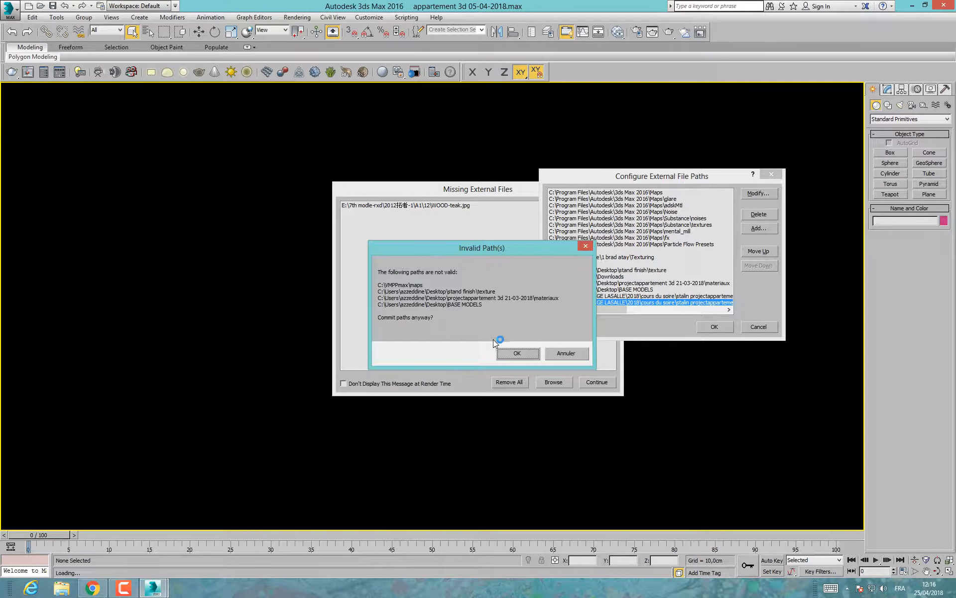
left_click(518, 353)
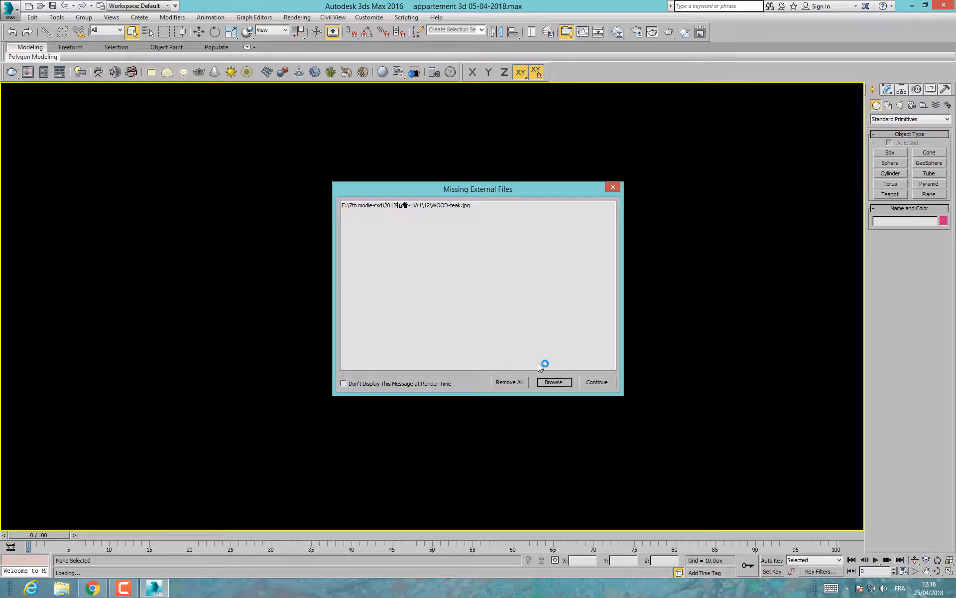
left_click(506, 381)
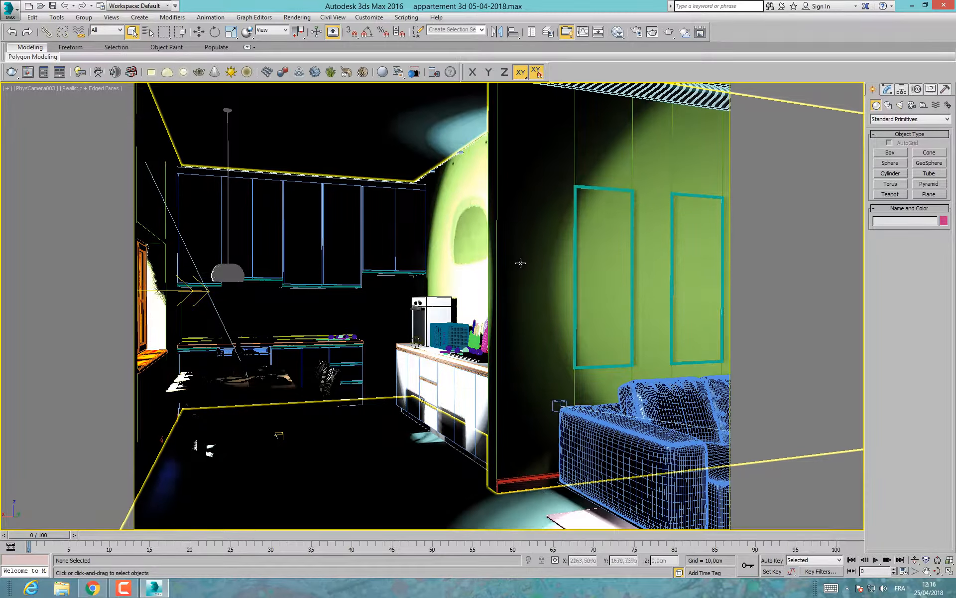
Step: Start a V-Ray test render of the kitchen and living room camera view, and close the render and message windows
left_click(670, 32)
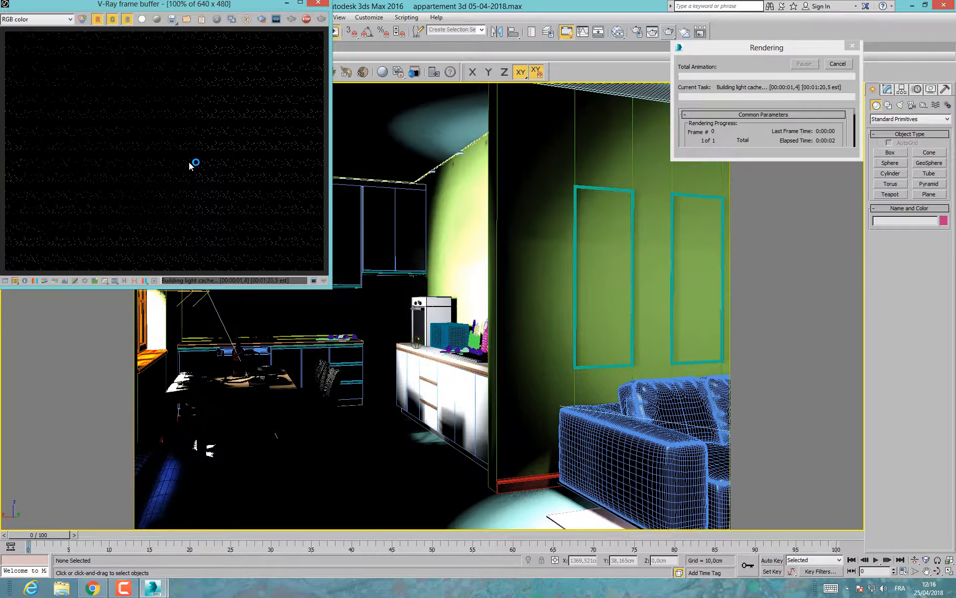
scroll(115, 182, "up", 1)
scroll(115, 181, "down", 1)
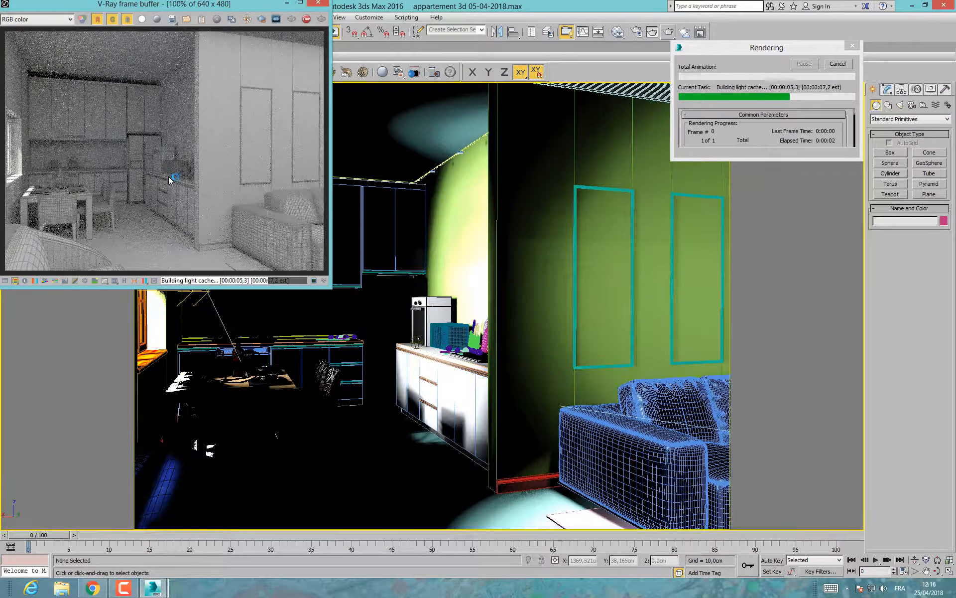
left_click(318, 3)
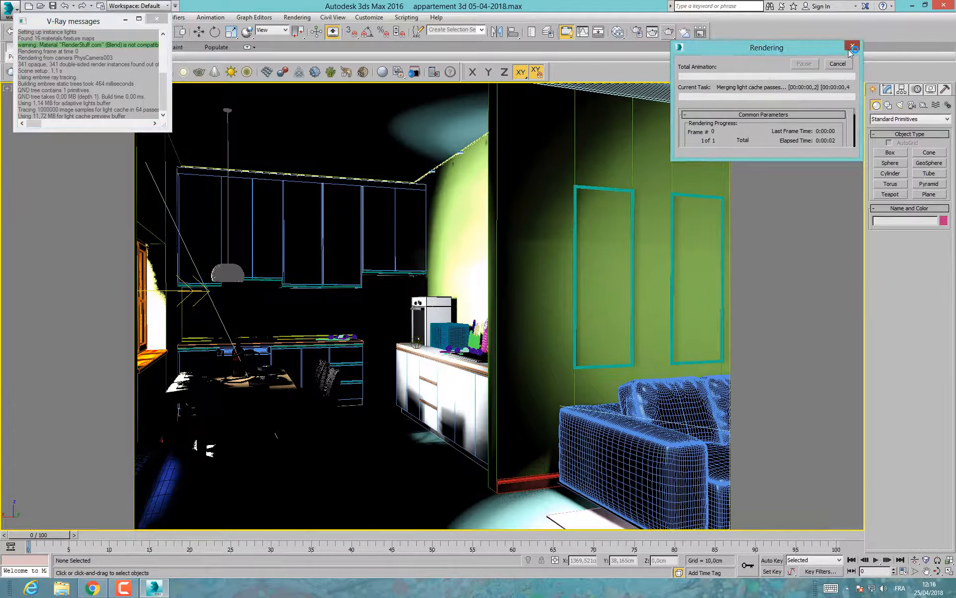
left_click(160, 21)
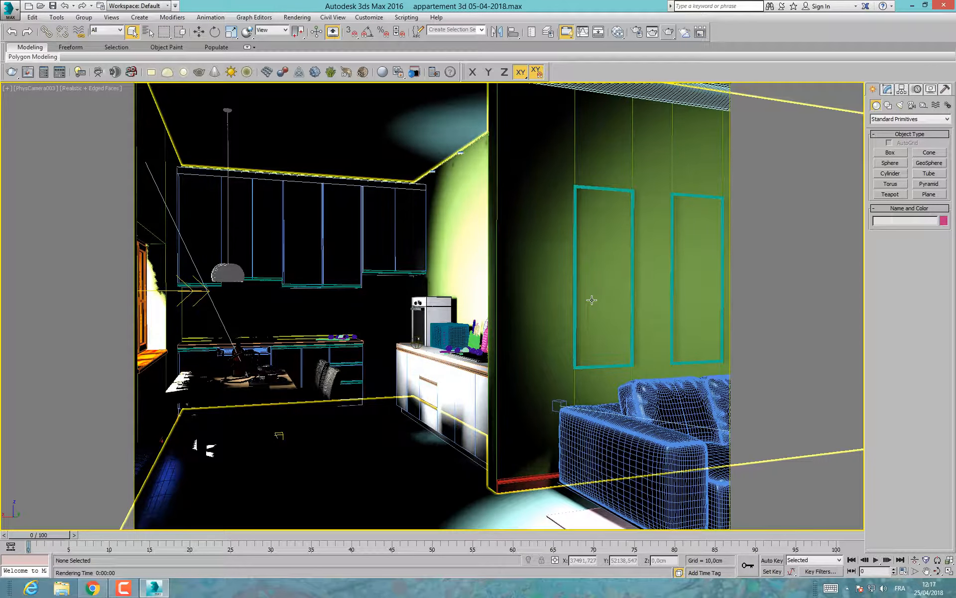
Step: Switch to a perspective view with safe frames off and isolate the apartment's wall object from the exterior
key("shift+f")
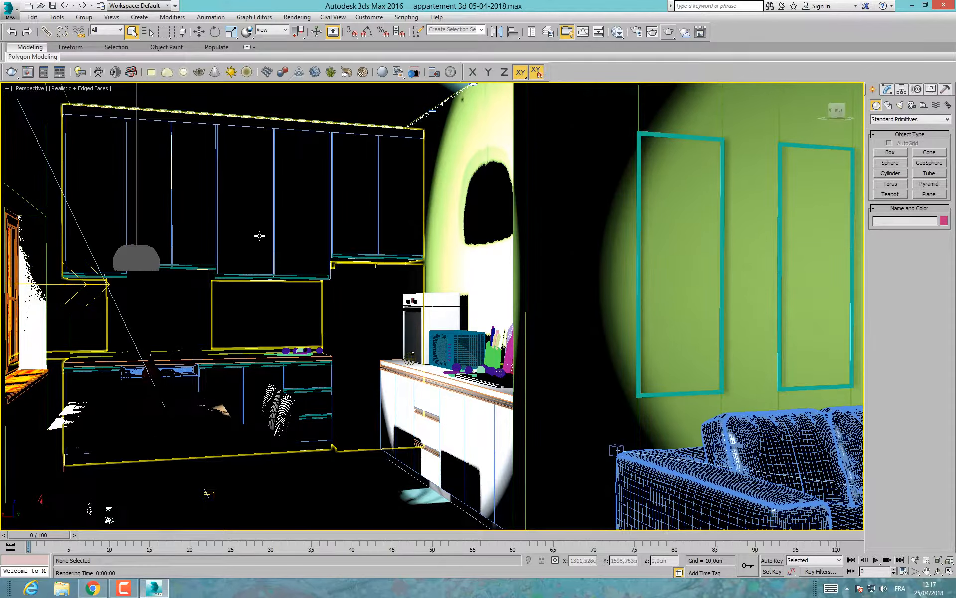
key("p")
scroll(354, 314, "down", 15)
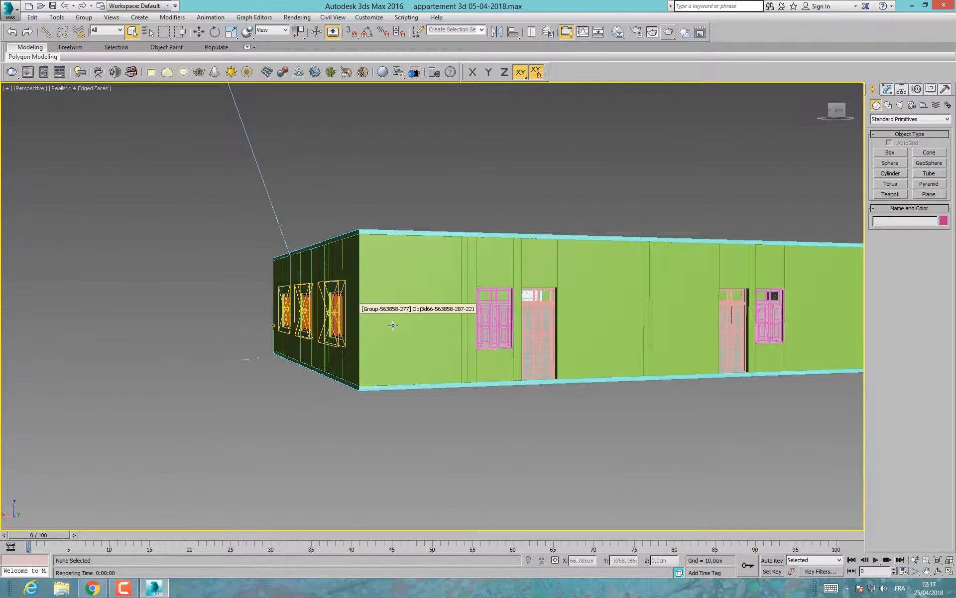
middle_click_drag(393, 325, 324, 267, "alt")
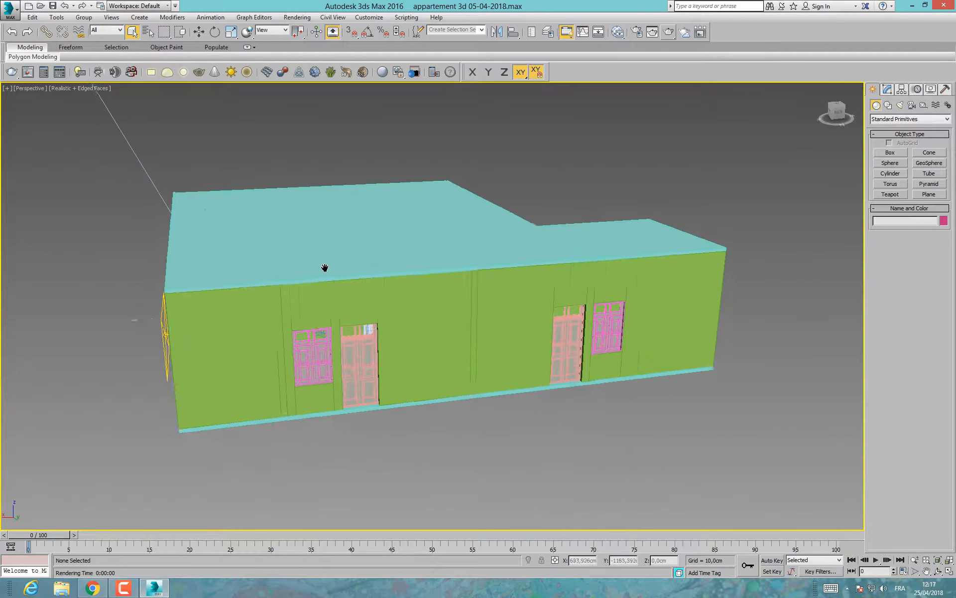
left_click(385, 305)
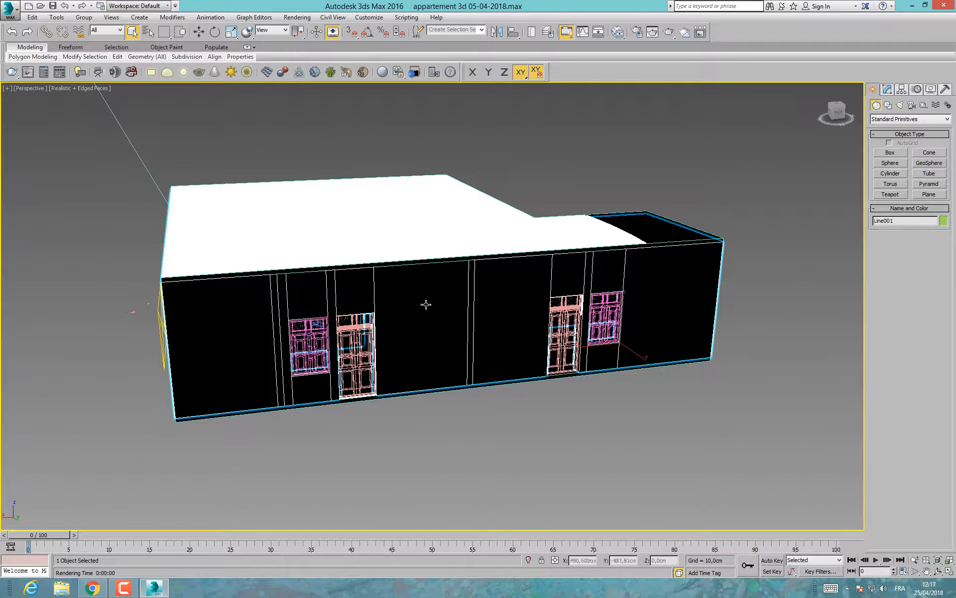
left_click(529, 559)
middle_click_drag(428, 366, 441, 359, "alt")
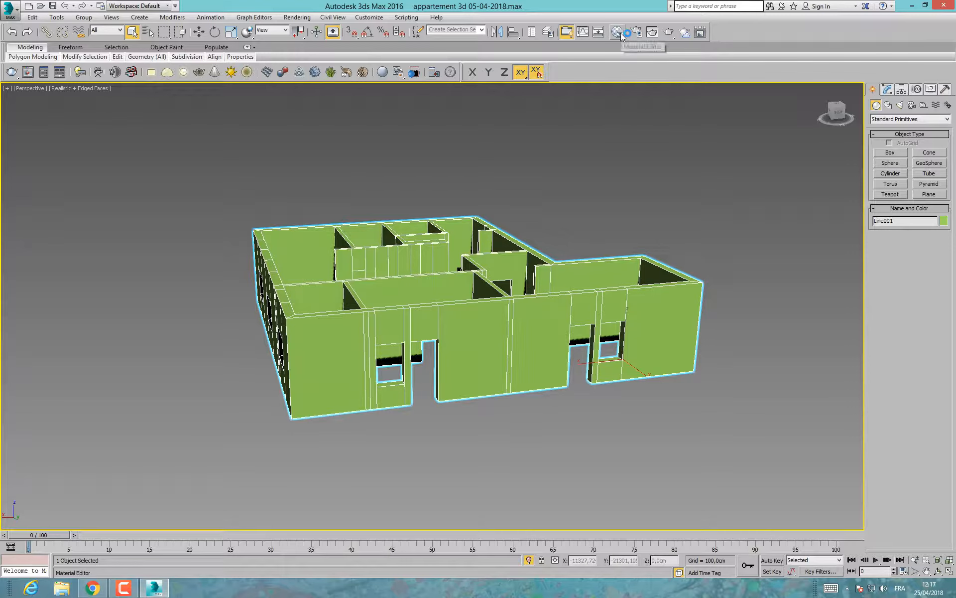
Step: Disable the material override in V-Ray's global switches, and dismiss the render setup and V-Ray feedback program settings
left_click(641, 32)
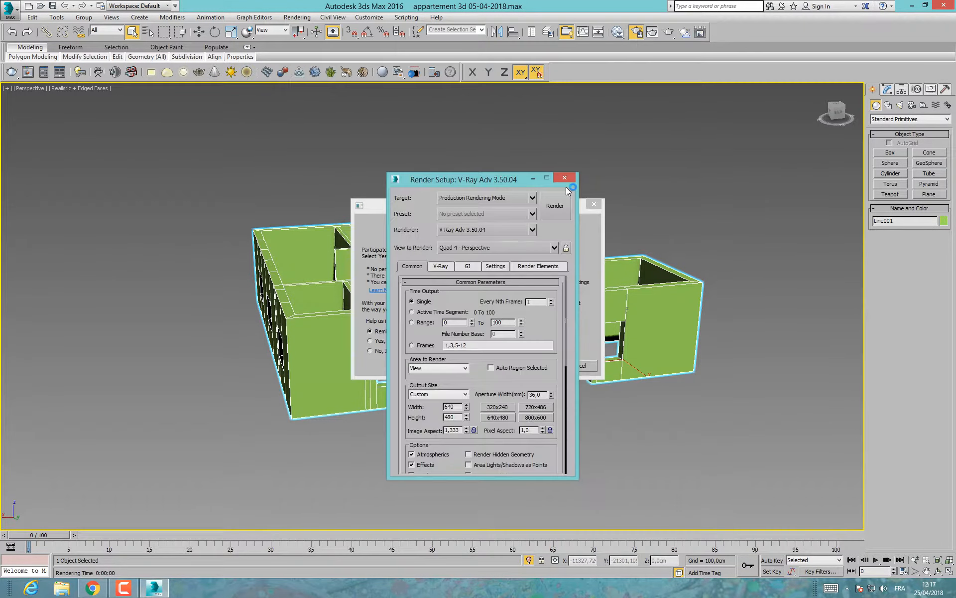
left_click(439, 266)
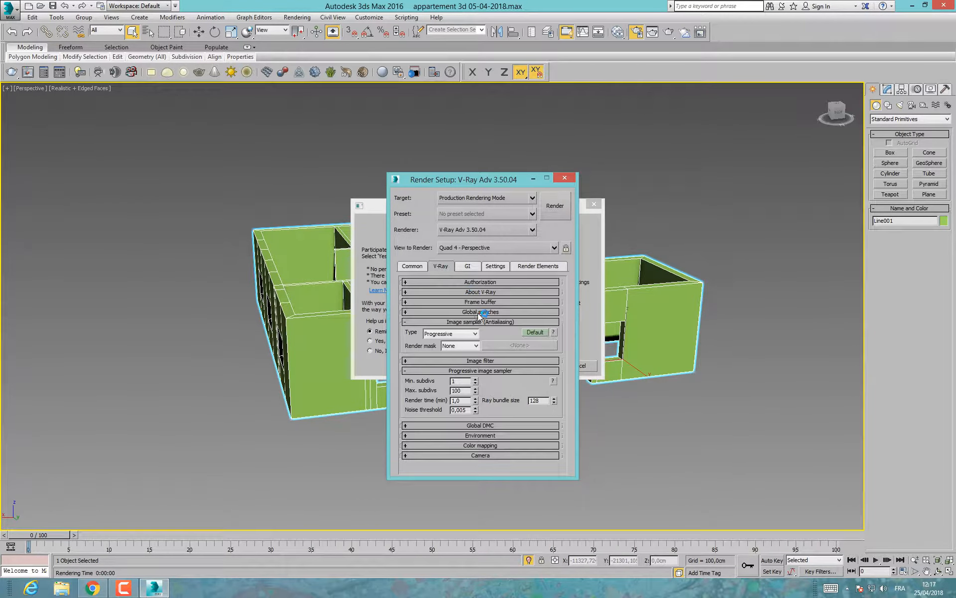
left_click(478, 311)
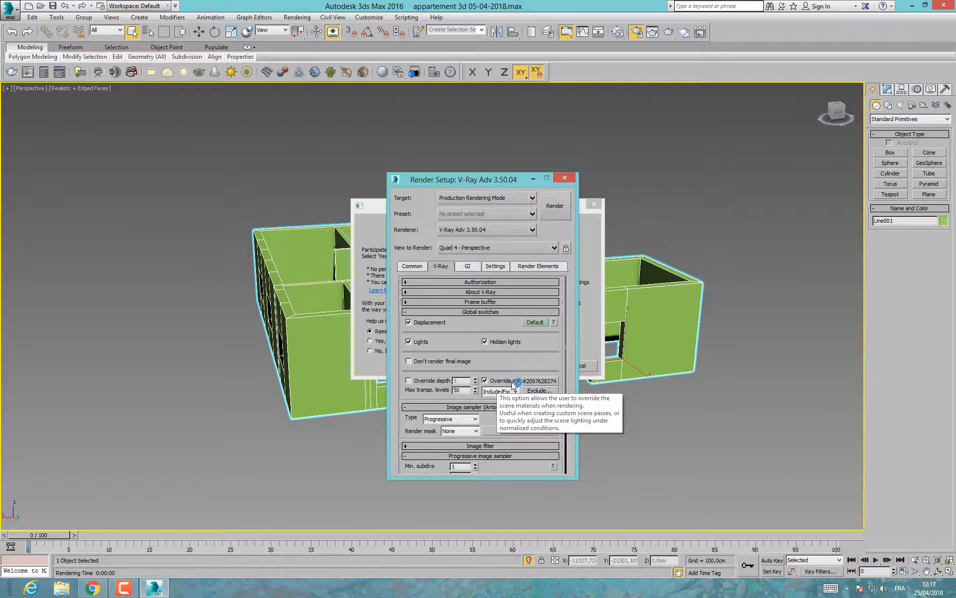
left_click(486, 380)
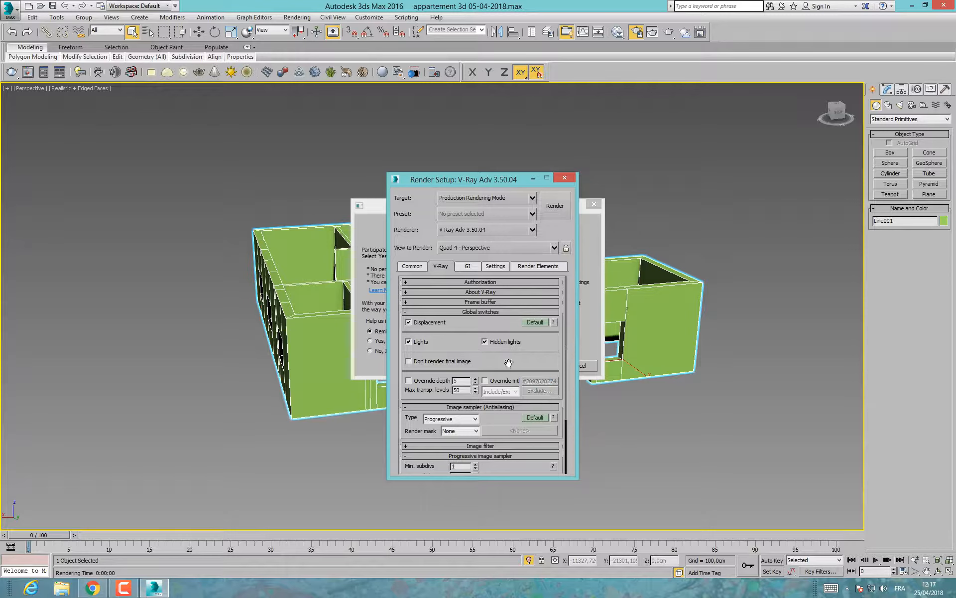
left_click(566, 179)
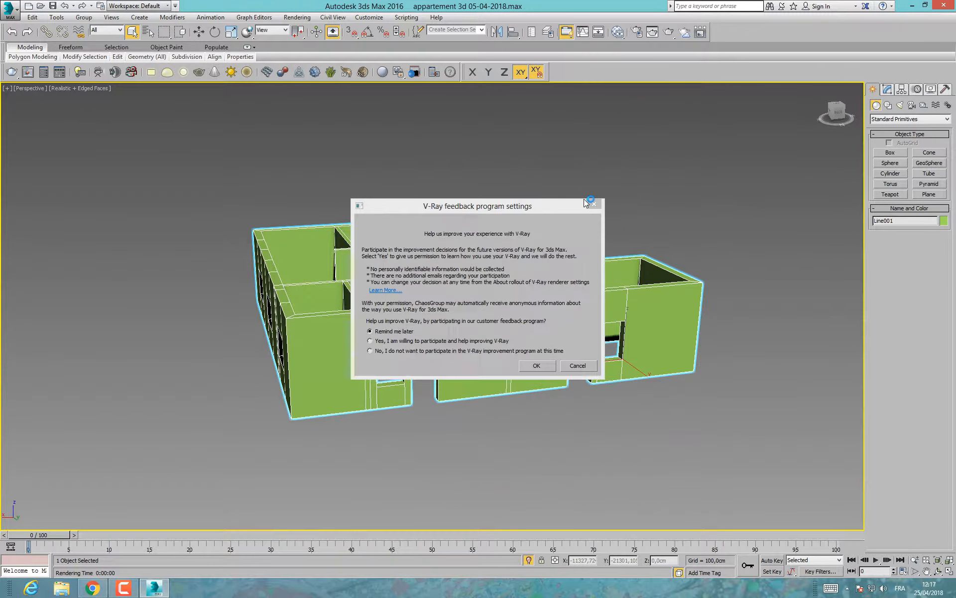
left_click(594, 204)
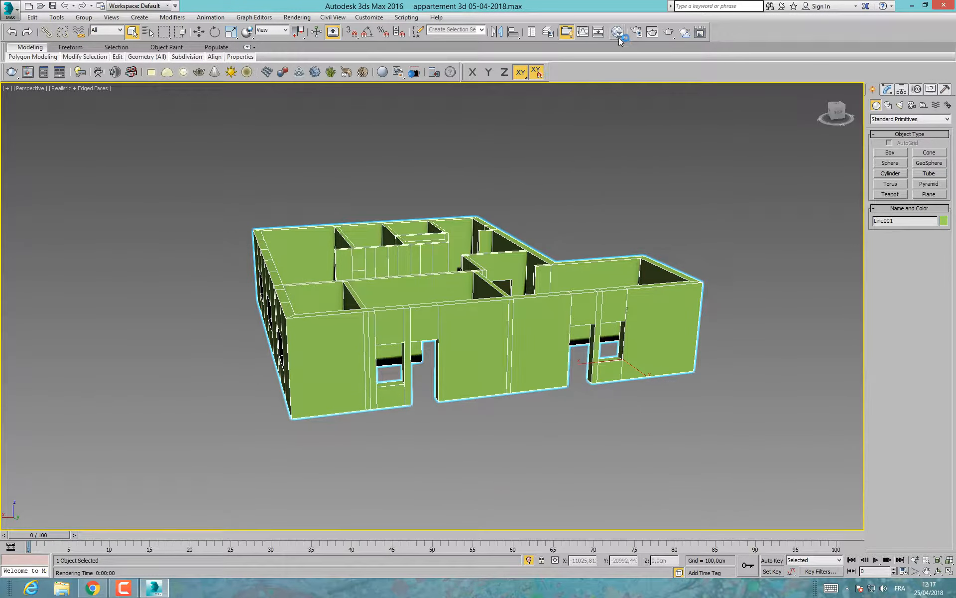
Step: Add a new VRayMtl node to an empty area of the Slate Material Editor view and display its parameters
left_click_drag(580, 110, 646, 95)
scroll(626, 224, "down", 2)
middle_click_drag(624, 263, 655, 203)
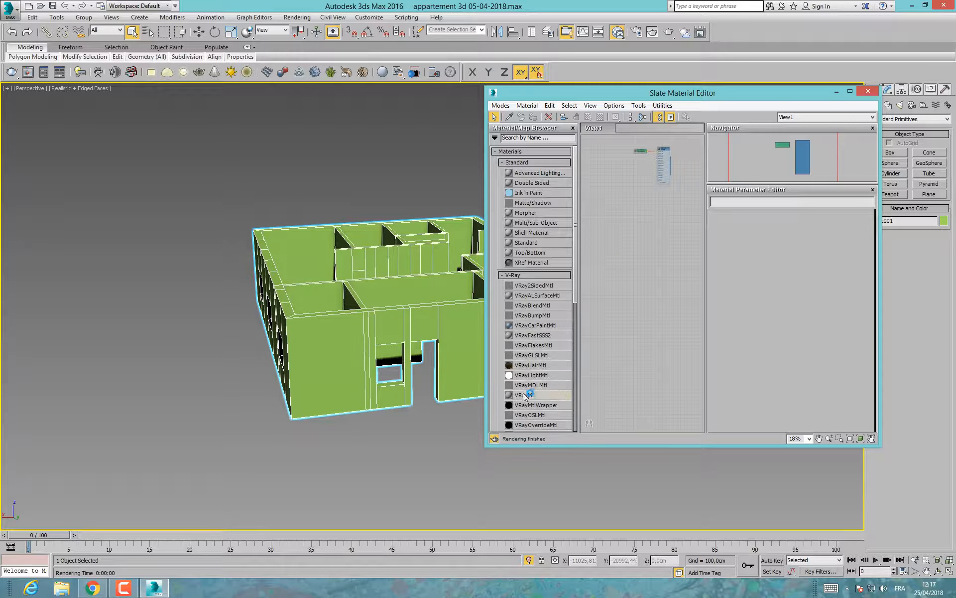
left_click_drag(652, 252, 653, 250)
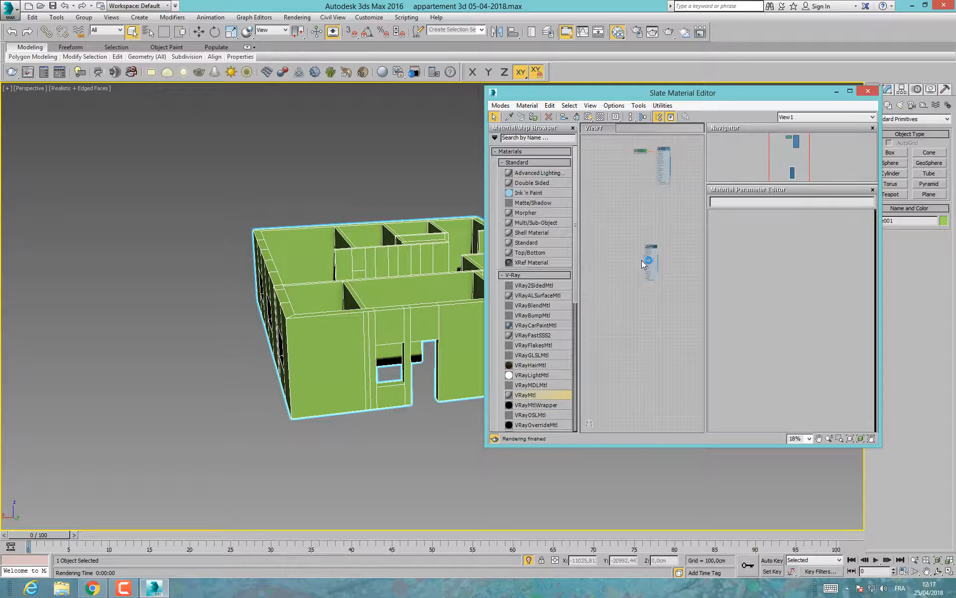
scroll(633, 268, "up", 6)
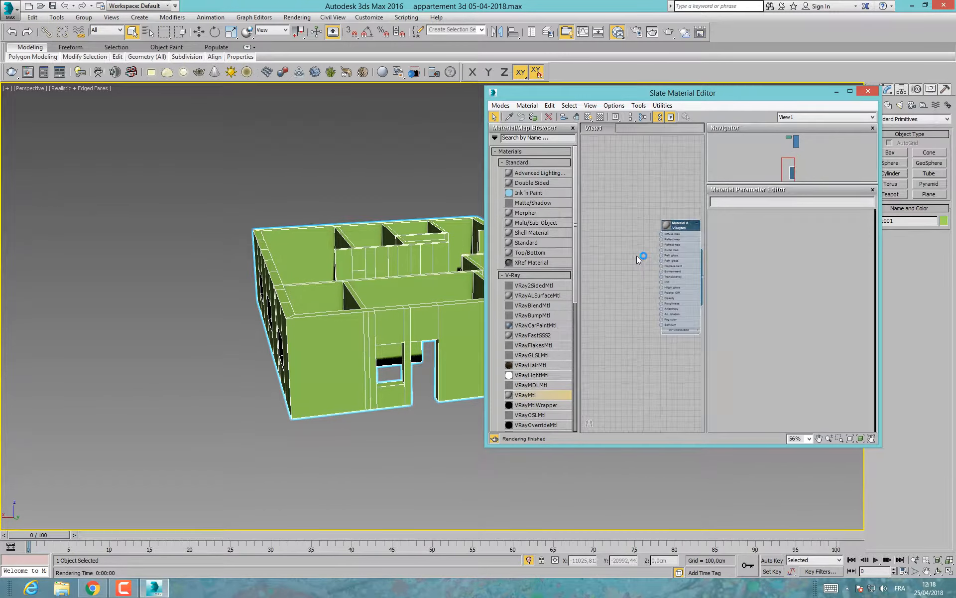
scroll(636, 255, "down", 2)
double_click(673, 233)
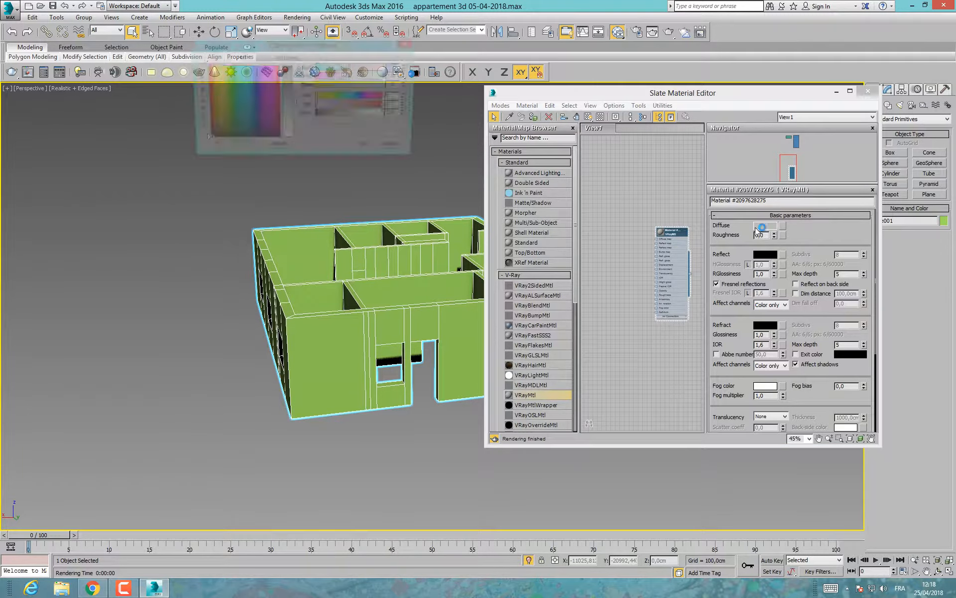
Step: Set the new material's diffuse colour to RGB 230, assign it to the isolated walls, and show it shaded in the viewport
left_click_drag(353, 115, 380, 114)
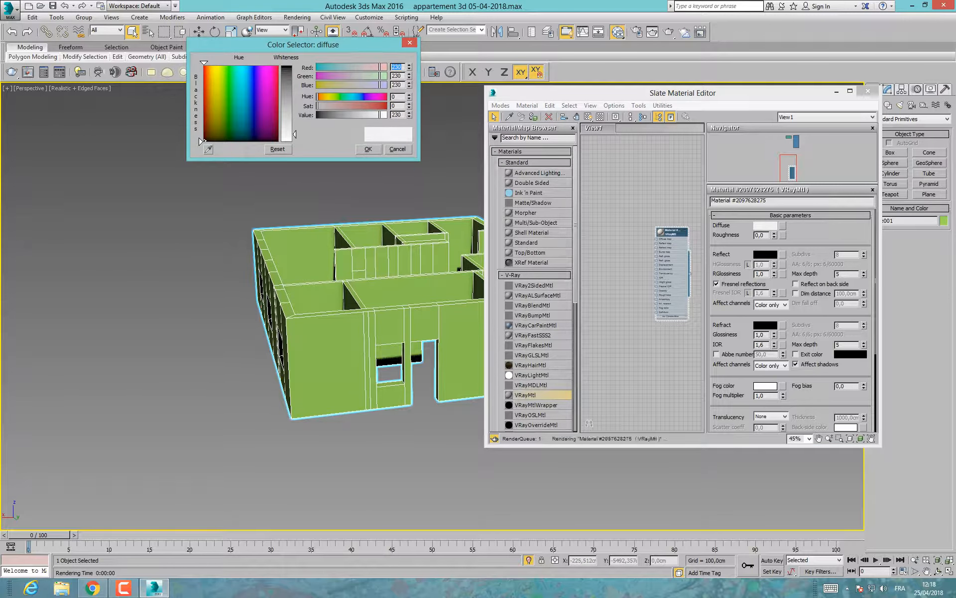
left_click(368, 149)
left_click(586, 118)
left_click(534, 118)
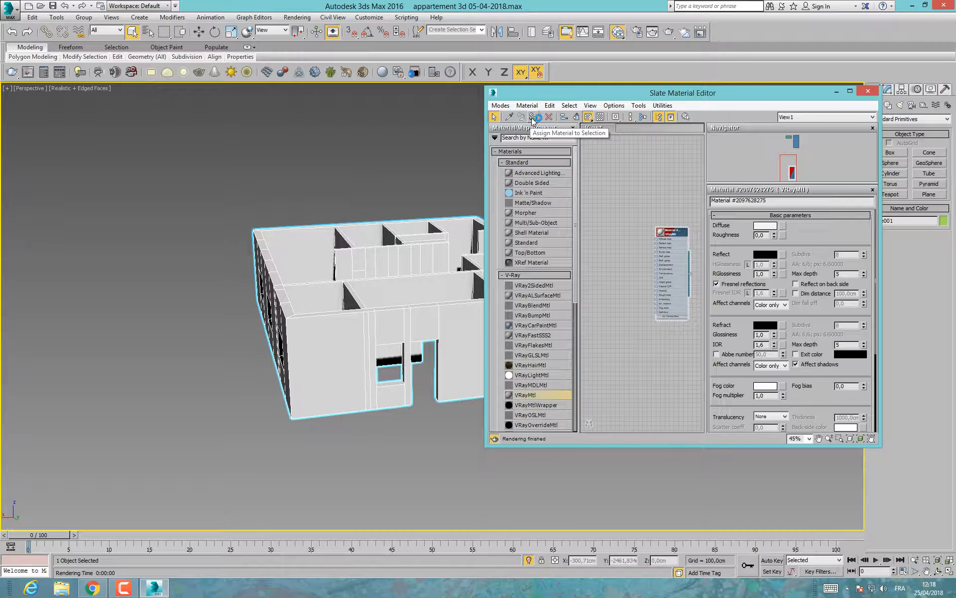
left_click(589, 117)
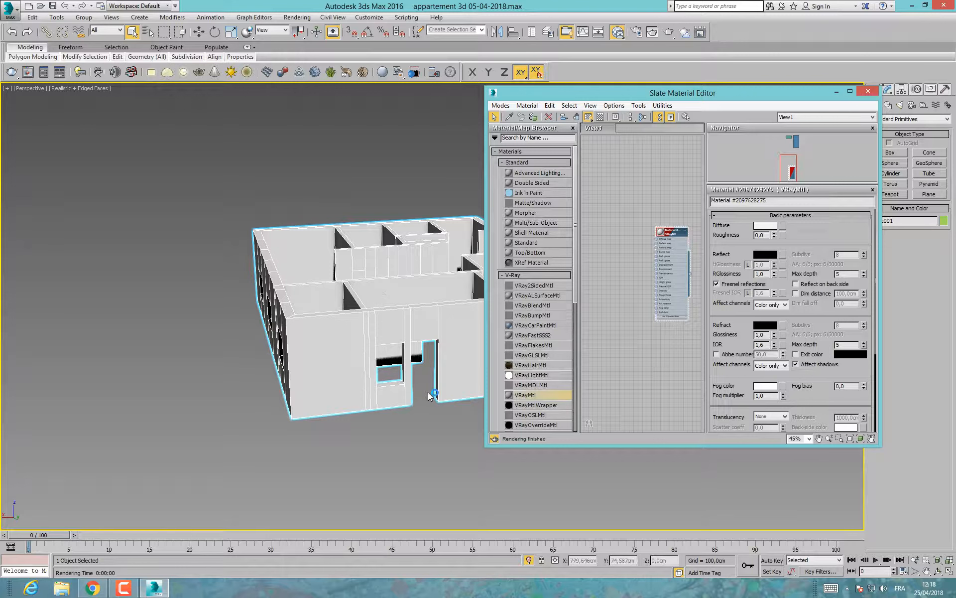
Step: End the isolation and assign the same near-white VRayMtl to the roof slab covering the apartment
left_click(529, 560)
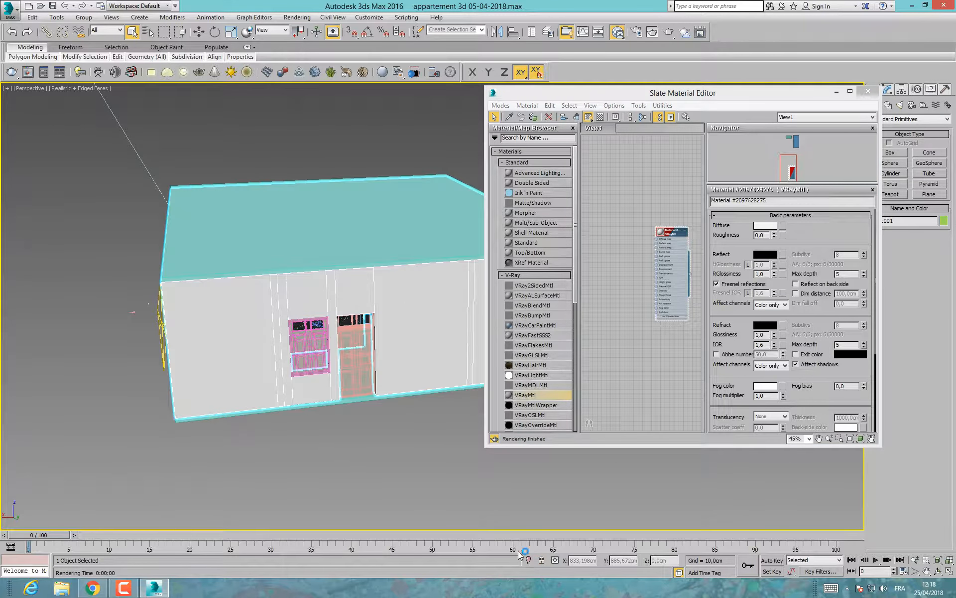
left_click(339, 246)
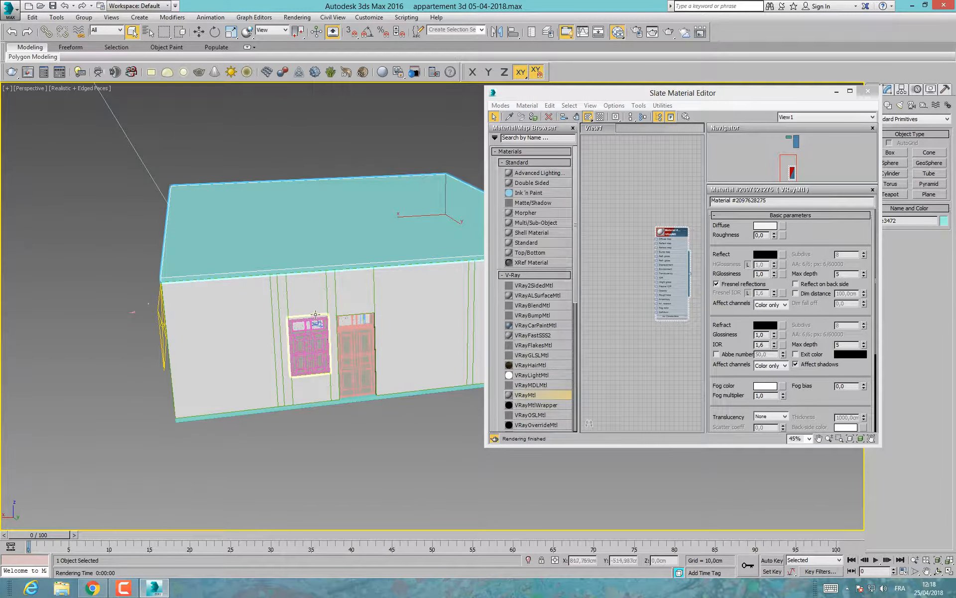
middle_click_drag(270, 326, 332, 358, "alt")
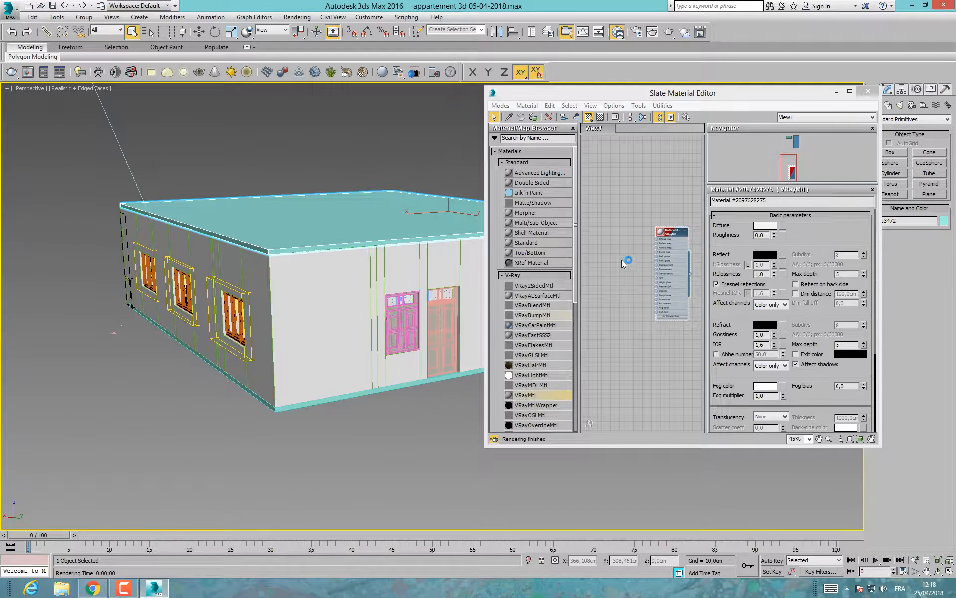
left_click(534, 116)
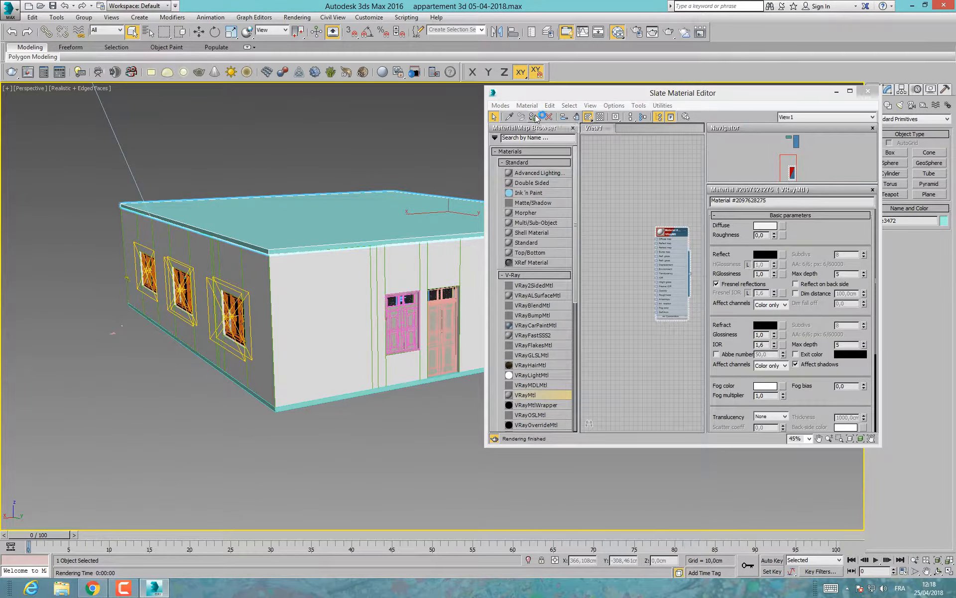
middle_click_drag(457, 235, 283, 280, "alt")
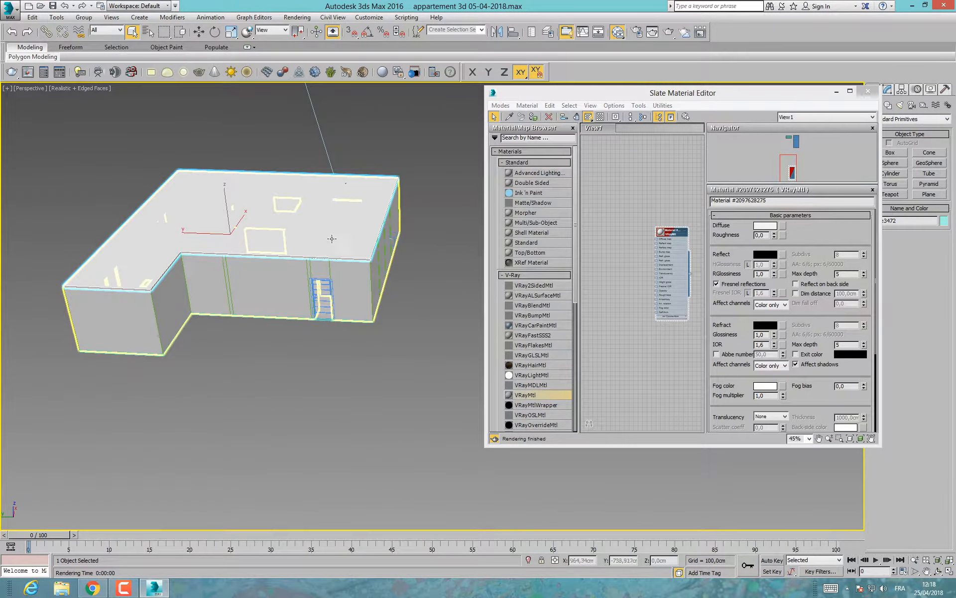
middle_click_drag(332, 238, 373, 240)
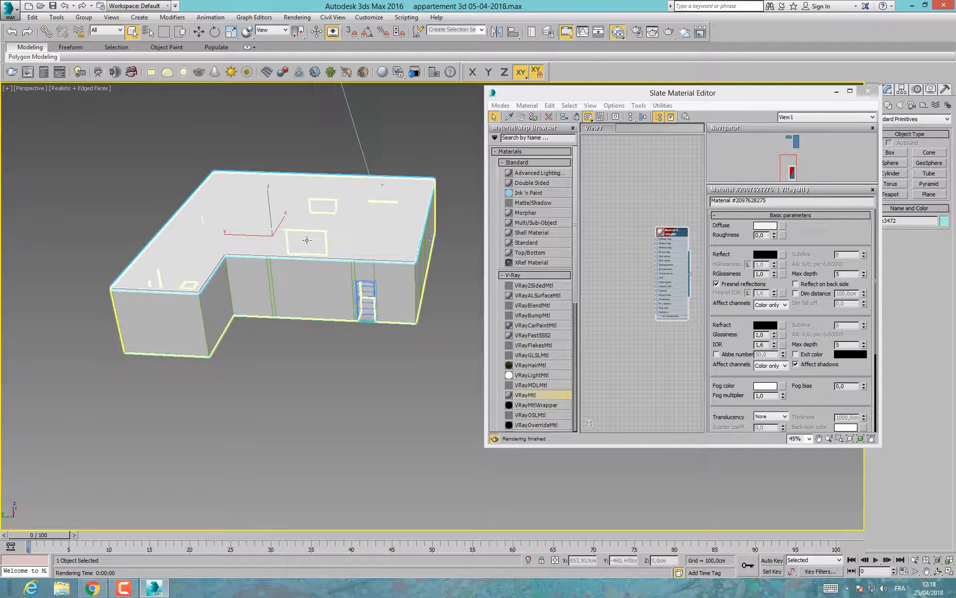
middle_click_drag(308, 254, 377, 236, "alt")
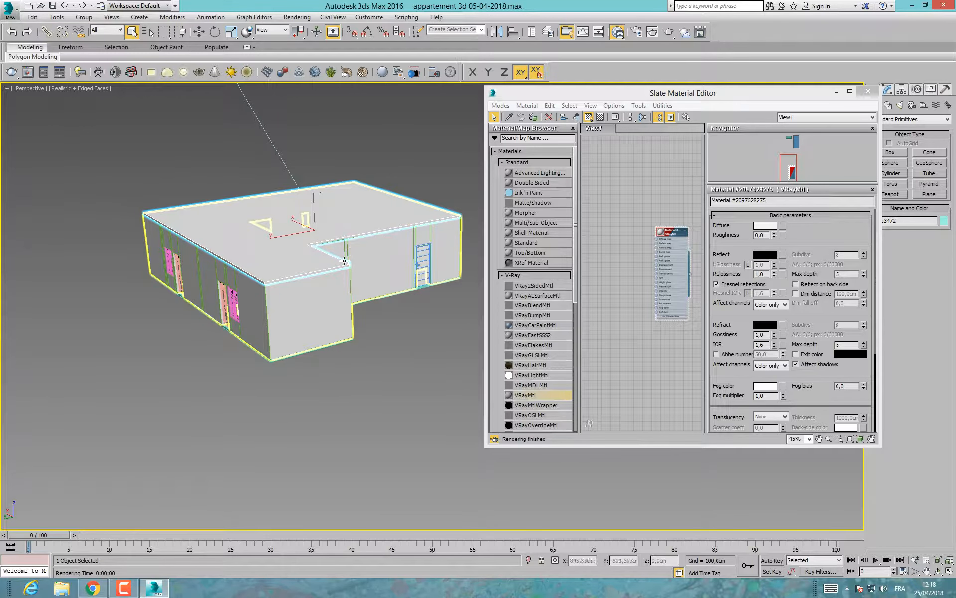
scroll(268, 276, "up", 5)
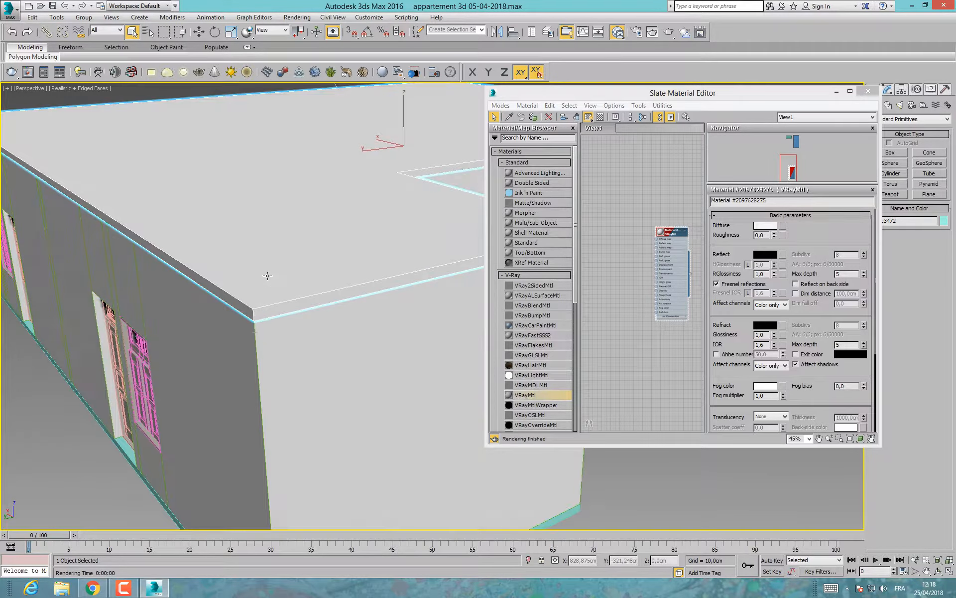
Step: Select the roof slab and the walls, invert the selection, and isolate all the other apartment objects
scroll(263, 274, "down", 4)
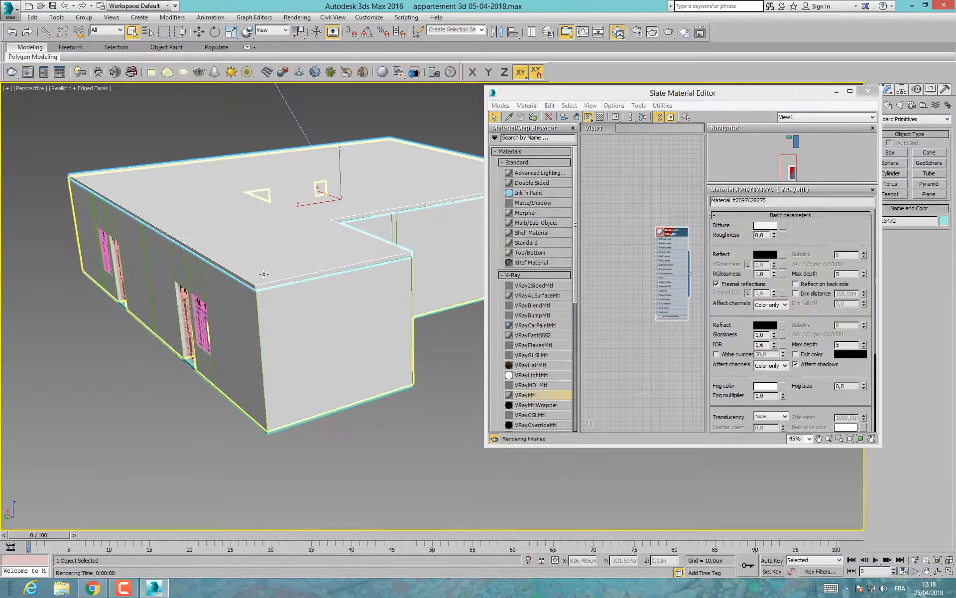
left_click(303, 295, "ctrl")
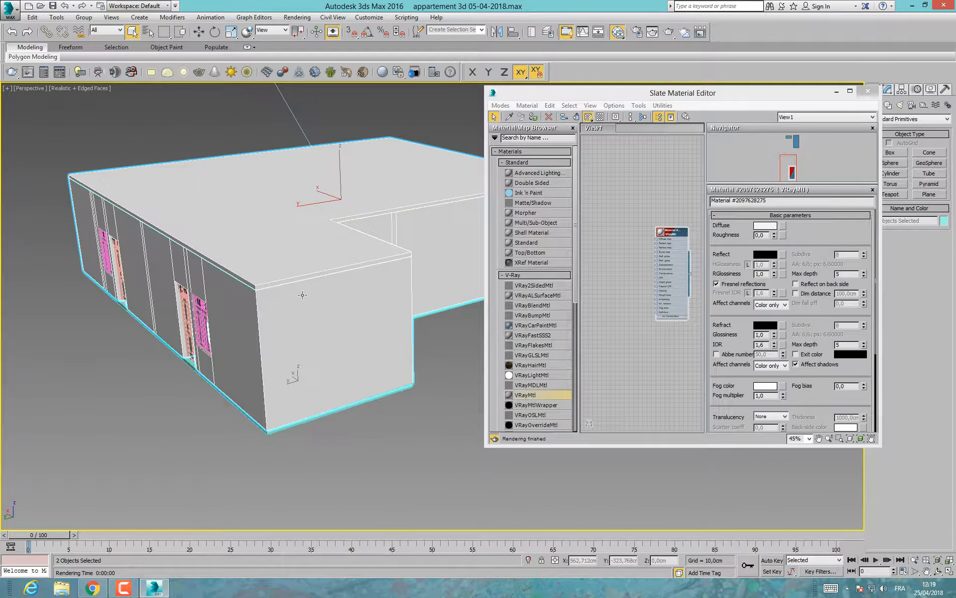
left_click(294, 235)
left_click(308, 293, "ctrl")
key("ctrl+a")
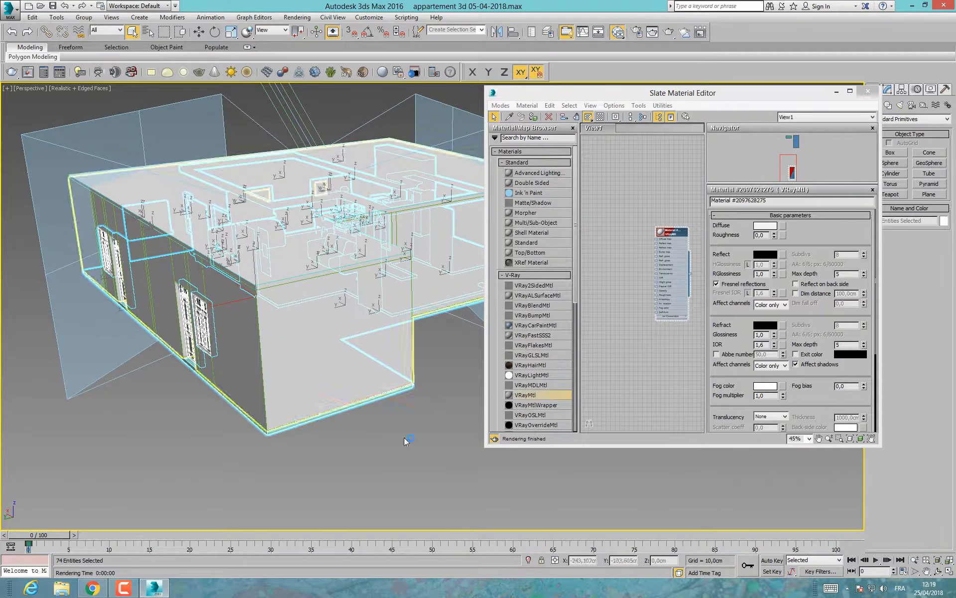
left_click(529, 560)
middle_click_drag(389, 333, 363, 369)
scroll(360, 311, "up", 4)
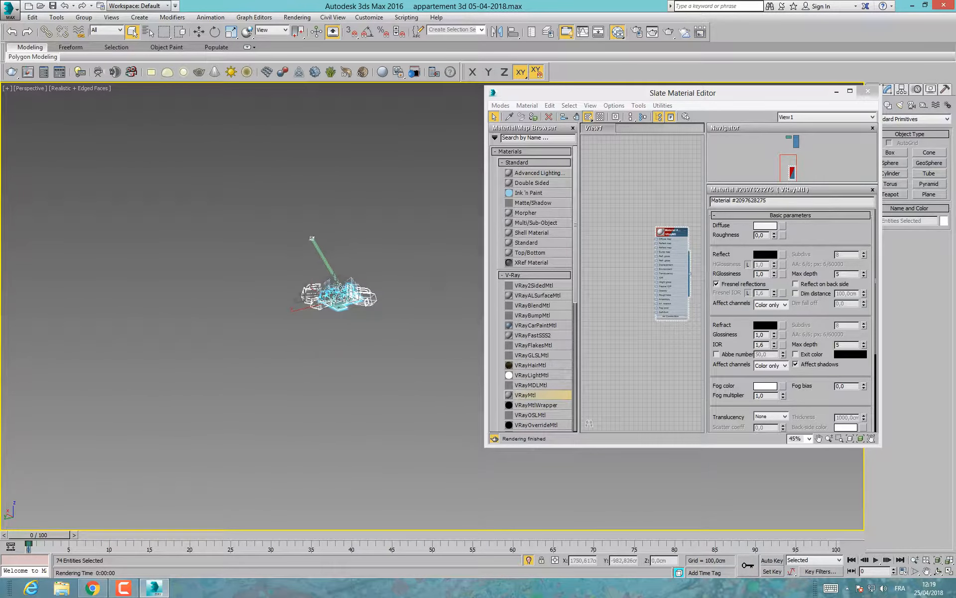
Step: Select the floor slab and frame the view on the exposed apartment interior
left_click(344, 316)
left_click(342, 308)
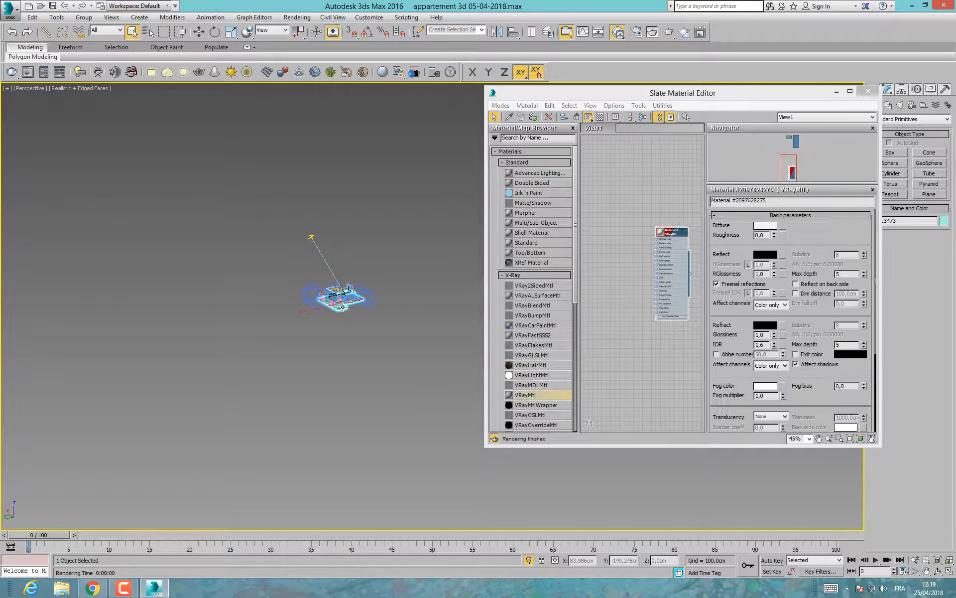
key("z")
middle_click_drag(400, 325, 281, 313)
scroll(209, 281, "up", 10)
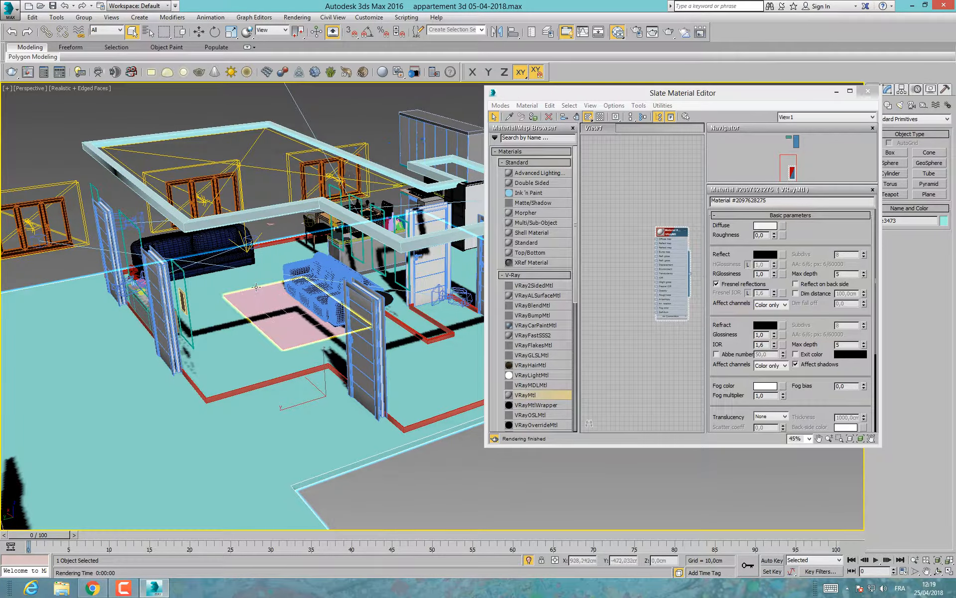
mouse_move(255, 291)
middle_mouse_down()
mouse_move(217, 277)
mouse_move(246, 292)
middle_mouse_up()
left_click(2, 148)
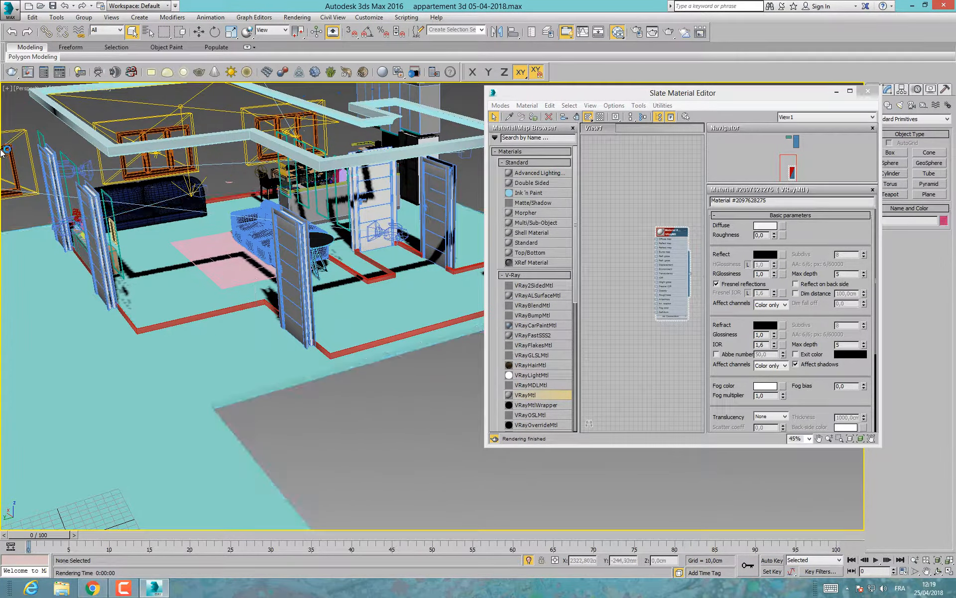
left_click(184, 286)
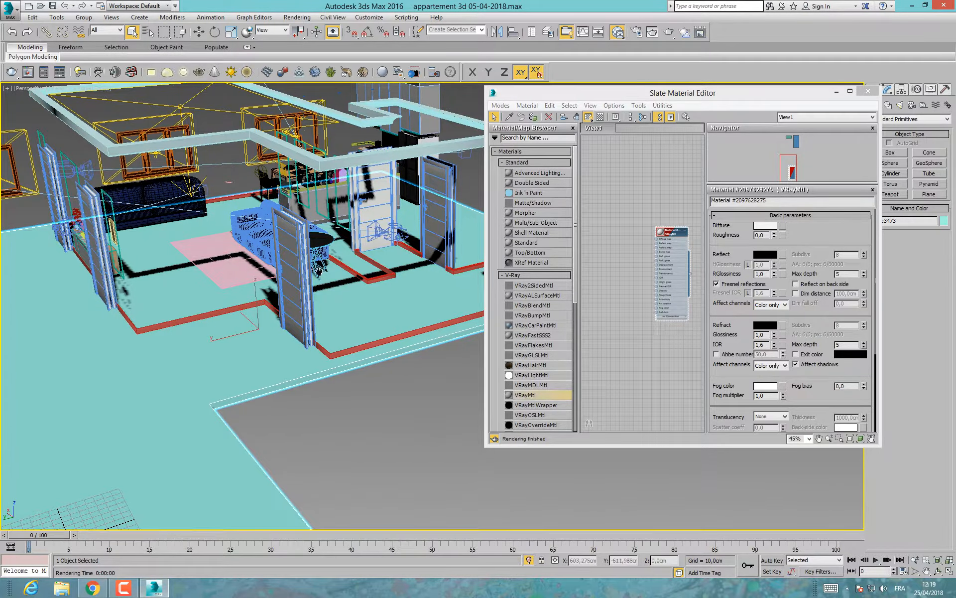
Step: Examine the doors, sofas, windows and dining area inside the isolated apartment for surfaces that need a material
scroll(319, 270, "down", 3)
middle_click_drag(319, 270, 197, 248, "alt")
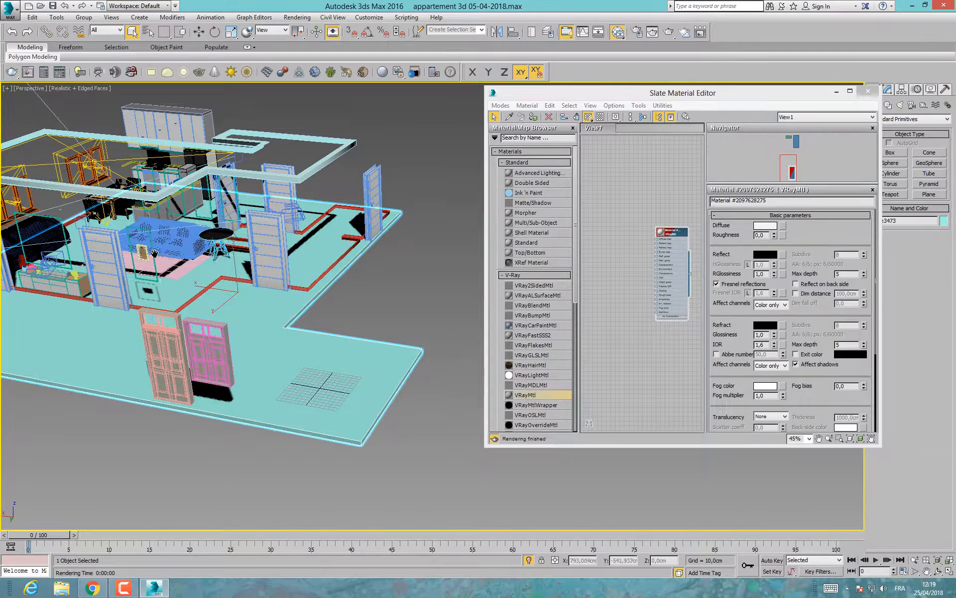
scroll(154, 254, "up", 8)
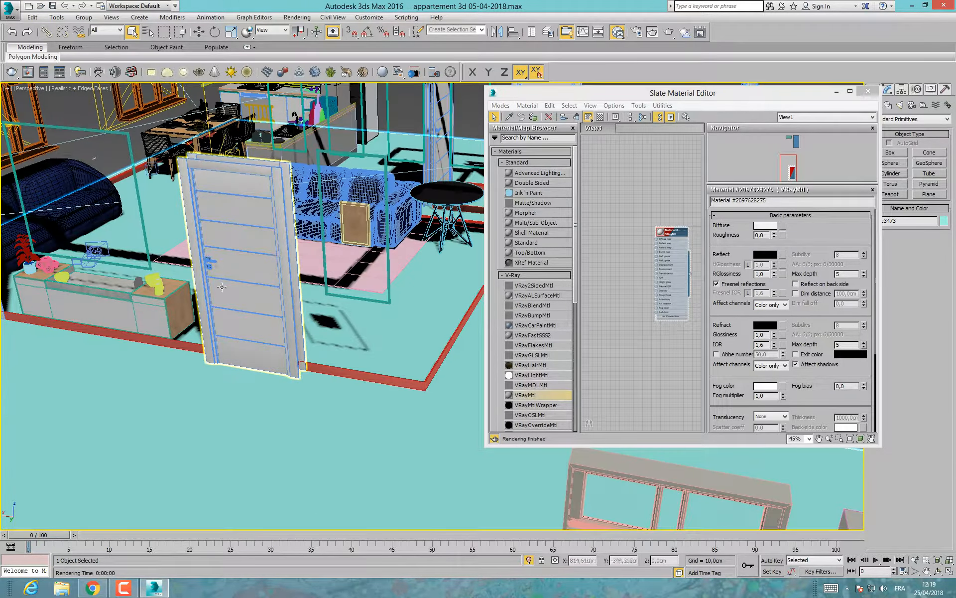
scroll(366, 222, "up", 5)
scroll(323, 227, "down", 4)
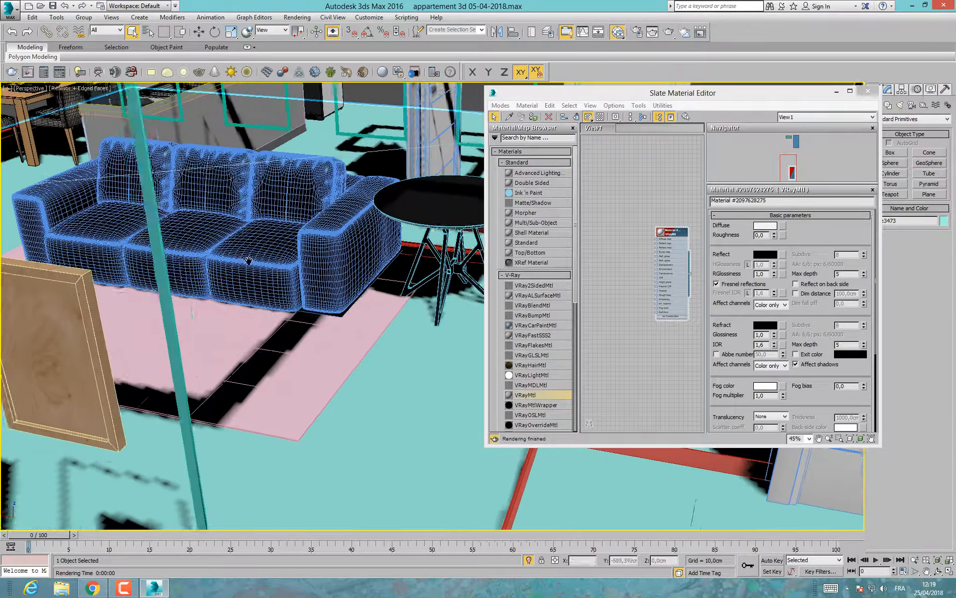
scroll(367, 234, "up", 6)
scroll(299, 240, "down", 10)
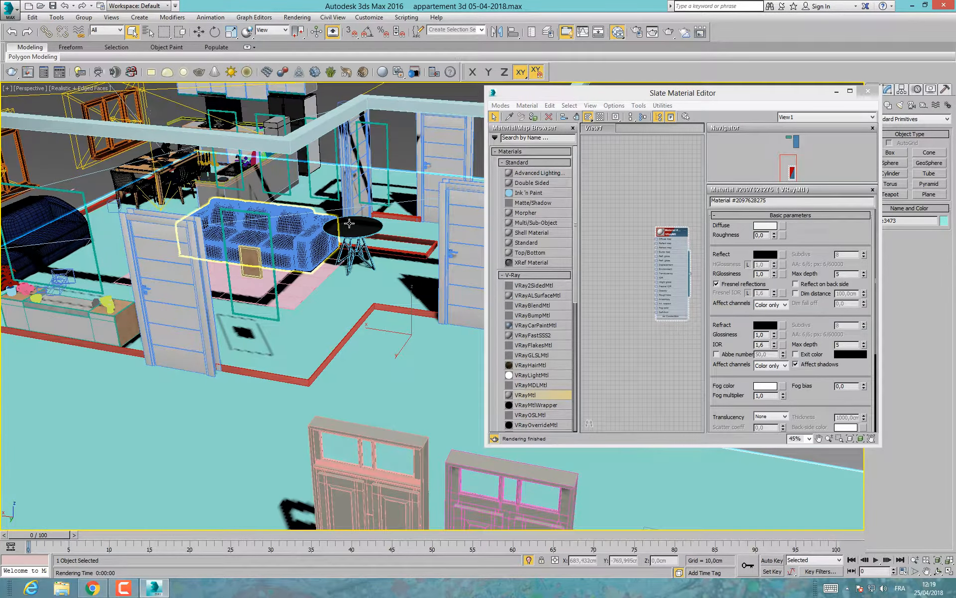
middle_click_drag(348, 248, 306, 236, "alt")
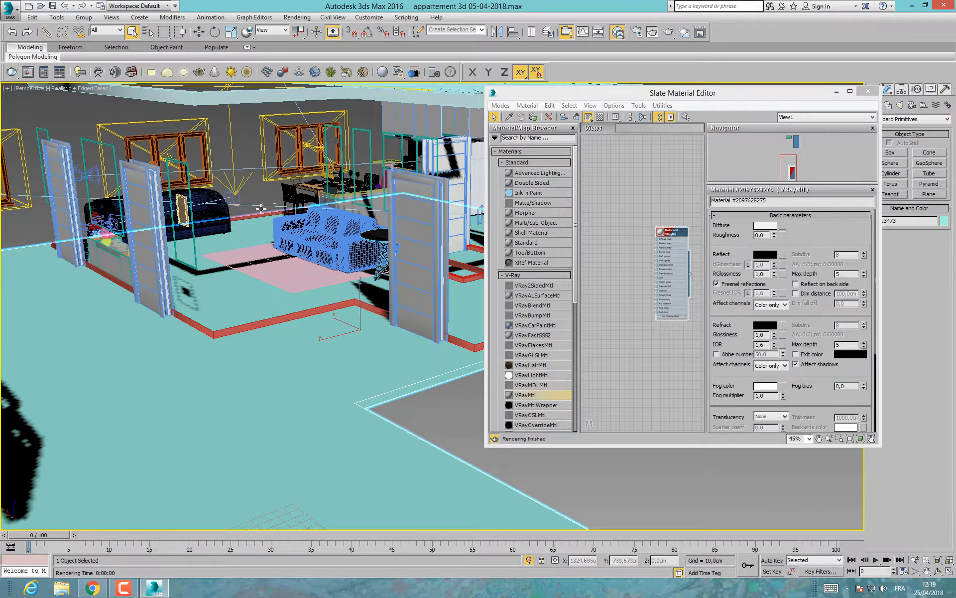
scroll(261, 208, "down", 2)
middle_click_drag(261, 208, 274, 259)
scroll(187, 219, "up", 6)
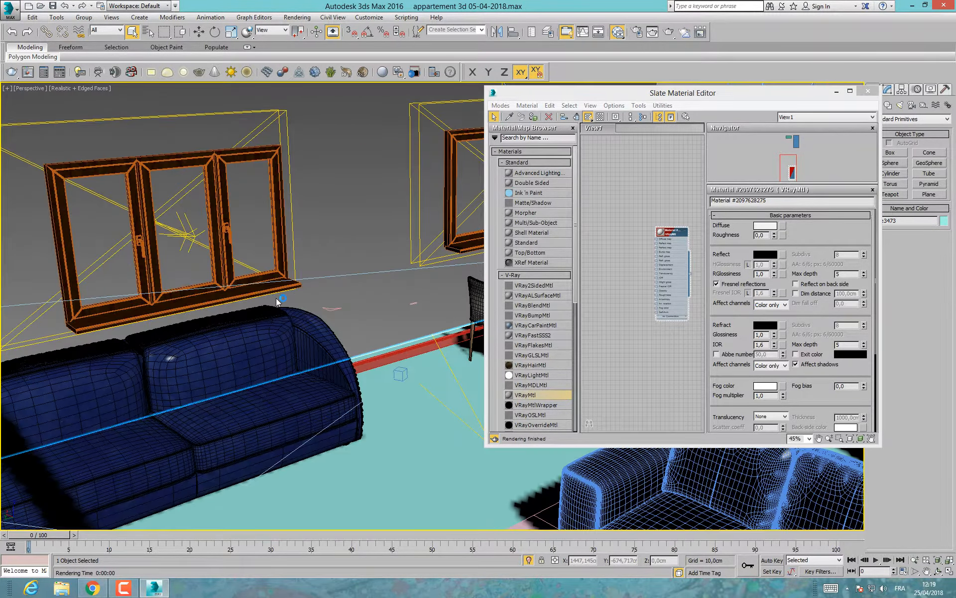
middle_click_drag(278, 302, 180, 183)
middle_click_drag(329, 242, 266, 245)
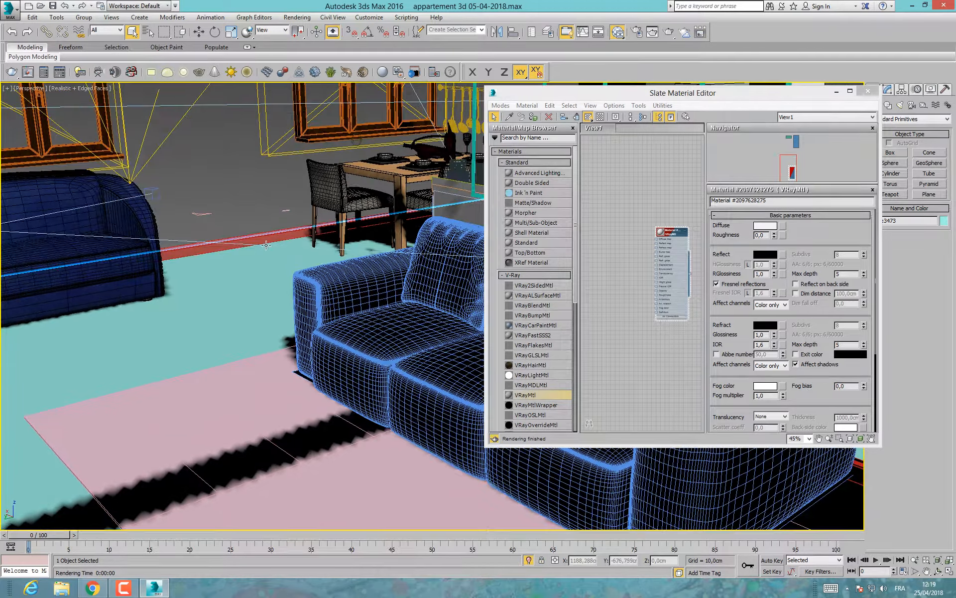
Step: Assign the near-white VRayMtl to the red skirting board along the floor and to the ceiling cornice frame
left_click(266, 244)
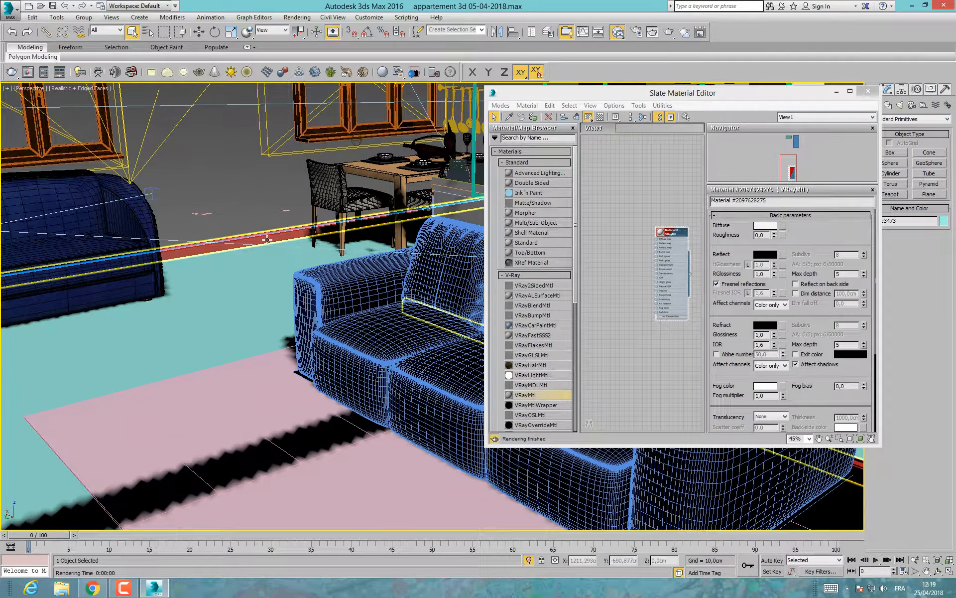
left_click(532, 120)
scroll(301, 299, "down", 2)
middle_click_drag(301, 306, 311, 348)
scroll(311, 348, "down", 4)
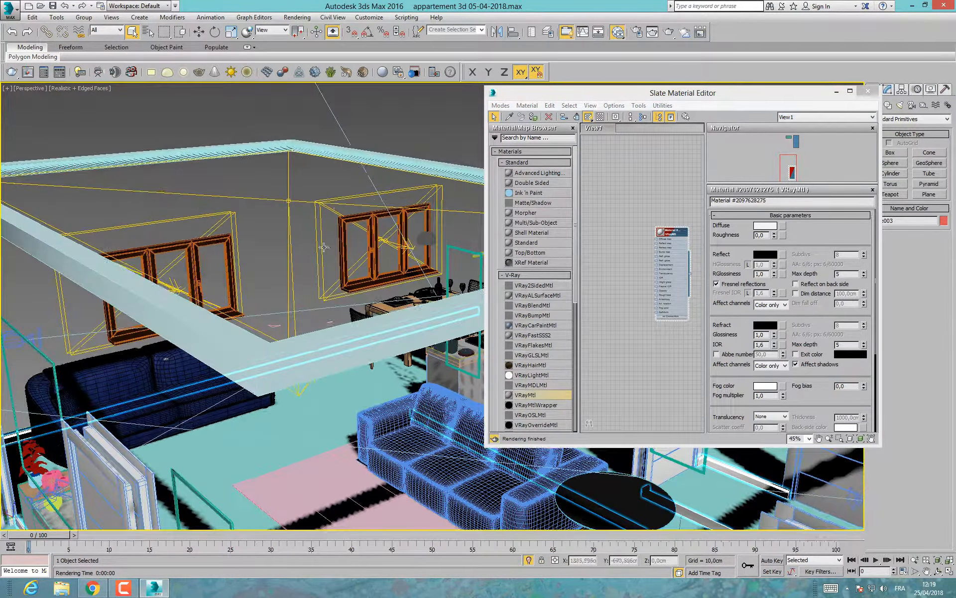
left_click(254, 351)
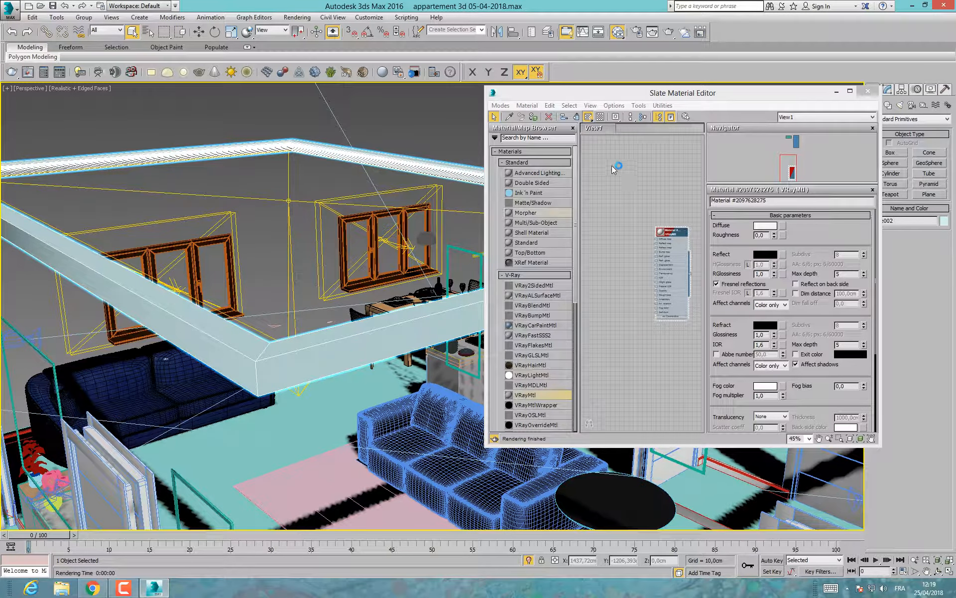
left_click(532, 119)
Step: Examine the kitchen counter, sink and utensils up close from several angles
middle_click_drag(434, 278, 301, 242)
scroll(314, 237, "down", 4)
middle_click_drag(80, 310, 181, 329, "alt")
scroll(181, 329, "up", 10)
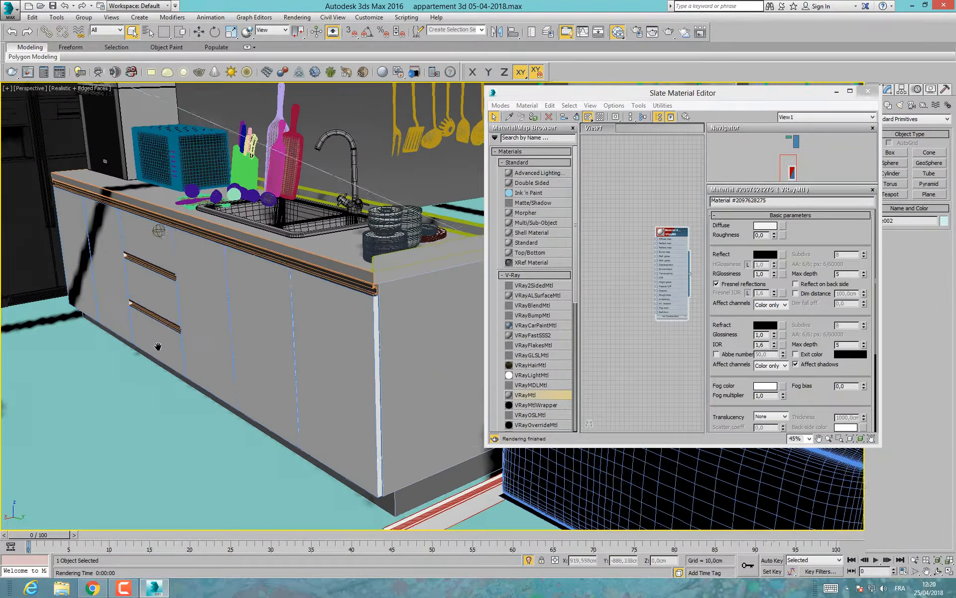
scroll(181, 338, "down", 2)
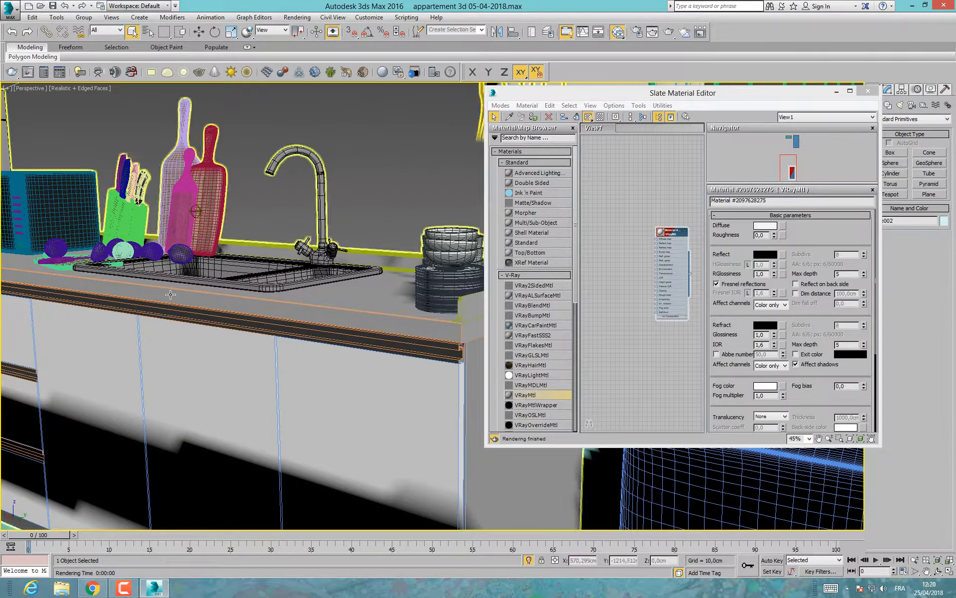
middle_click_drag(176, 335, 239, 322, "alt")
scroll(234, 316, "up", 2)
scroll(255, 303, "down", 2)
Step: Open the kitchen unit group and the nested group holding the countertop accessories
left_click(268, 242)
scroll(250, 310, "down", 2)
scroll(238, 317, "down", 4)
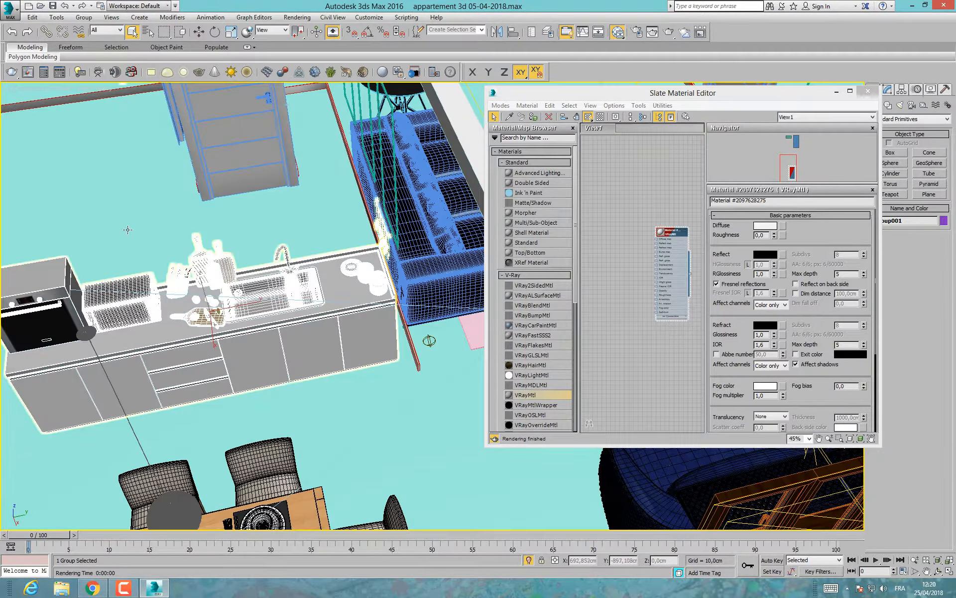
left_click(84, 17)
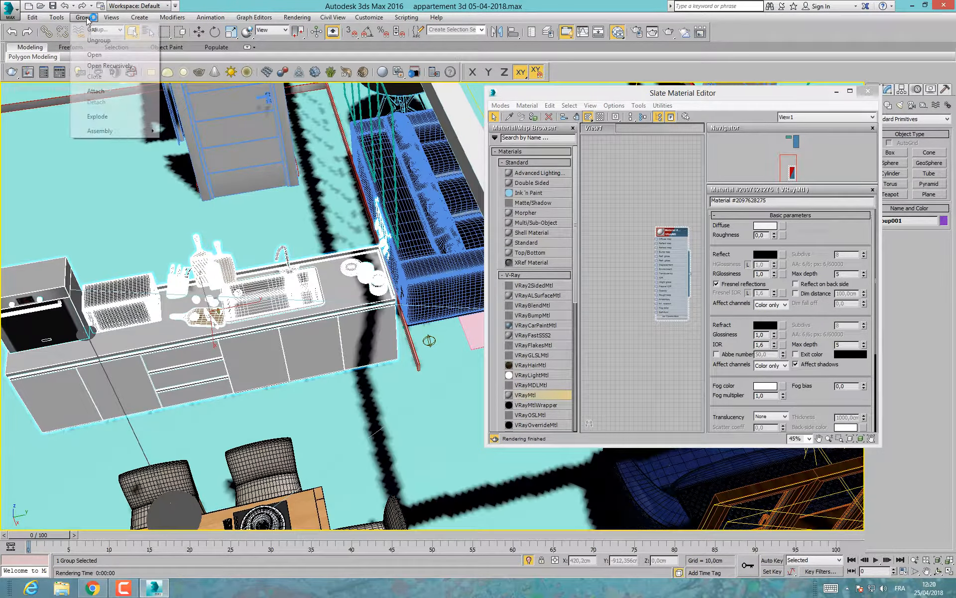
left_click(95, 55)
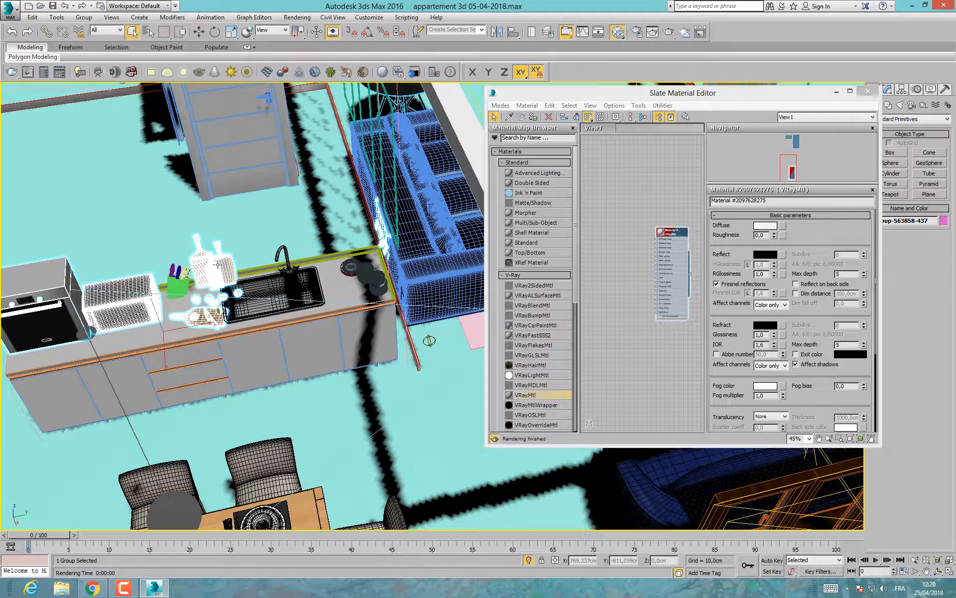
left_click(84, 17)
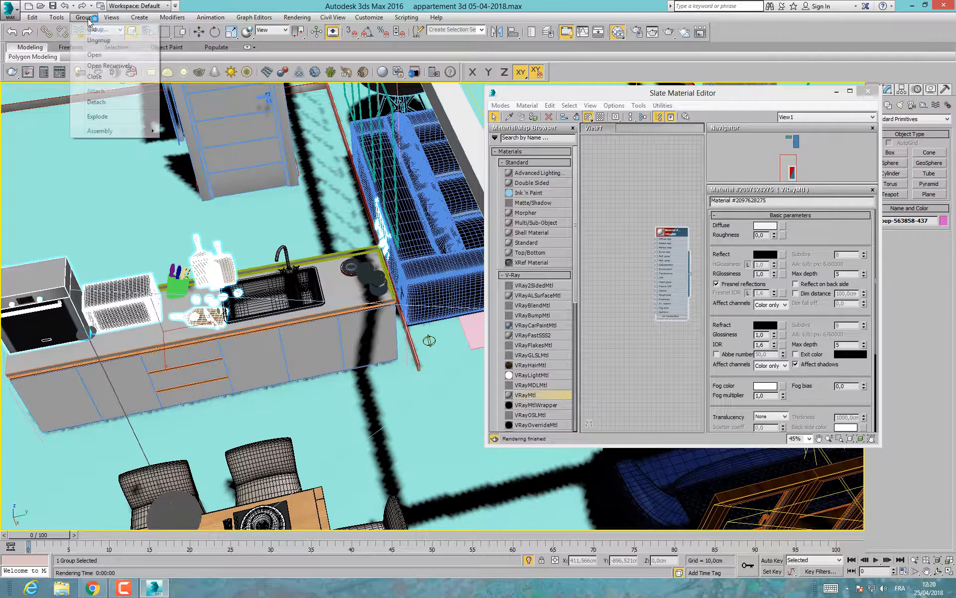
left_click(95, 55)
Step: In the Top view, move the group of upright chopping boards along the counter, away from the sink
left_click(220, 271)
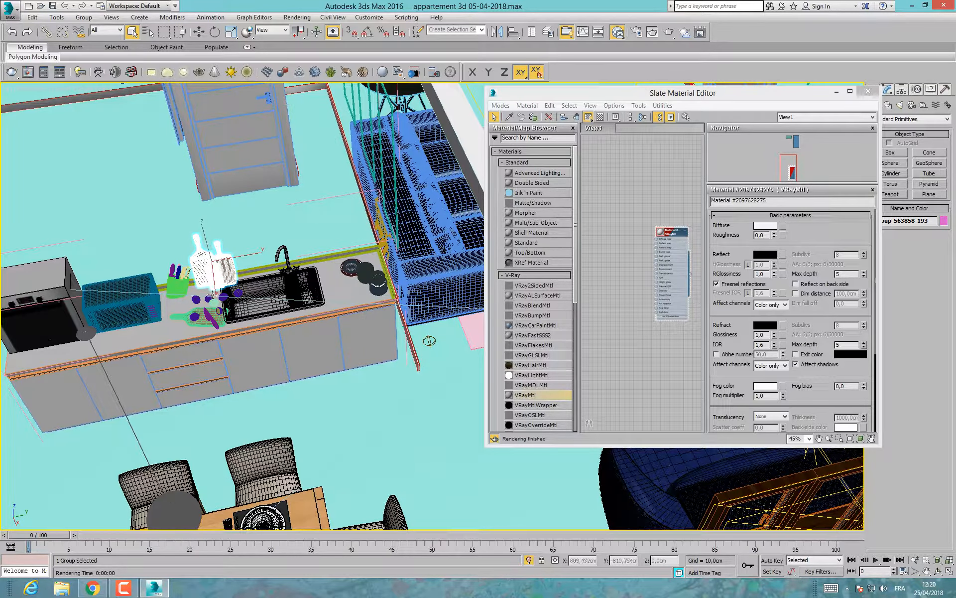
key("alt+w")
right_click(138, 248)
key("alt+w")
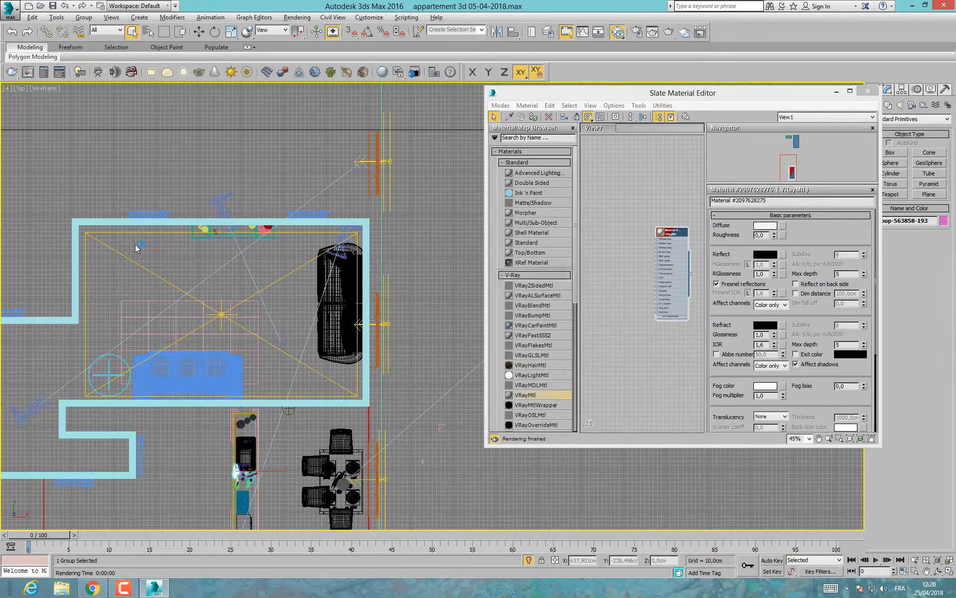
middle_click_drag(176, 265, 243, 160)
scroll(316, 376, "up", 10)
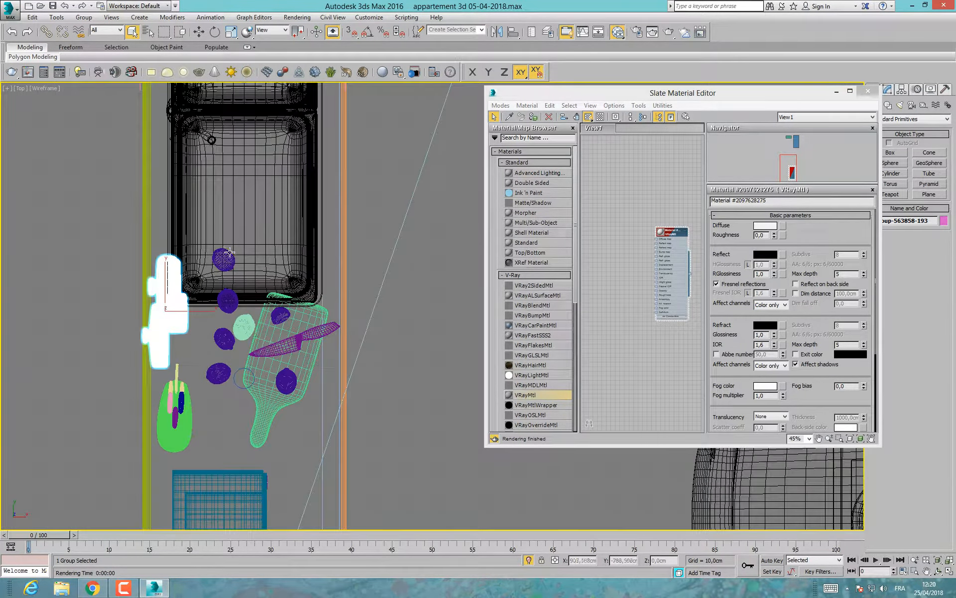
left_click(199, 31)
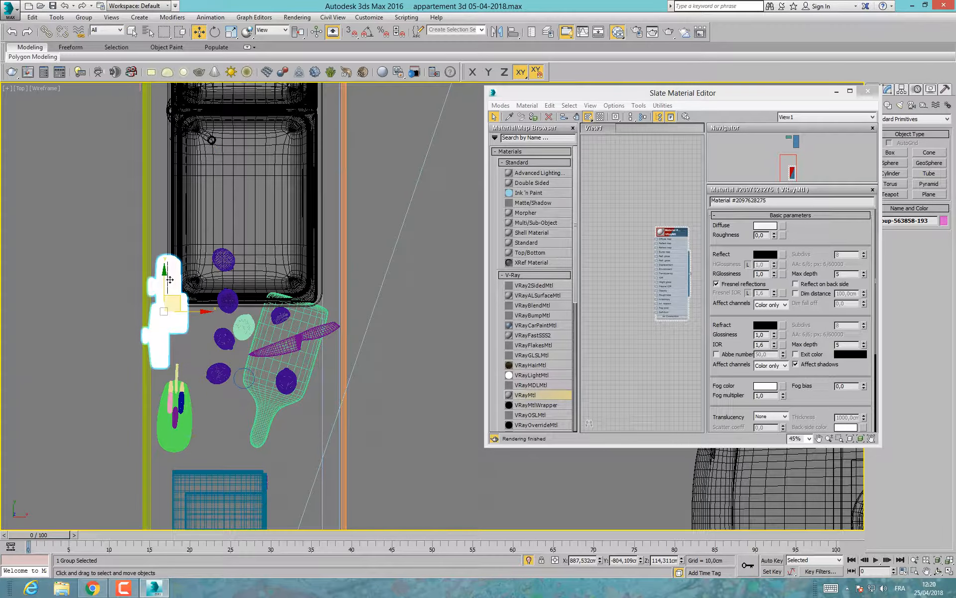
left_click_drag(168, 279, 165, 315)
Step: Rotate the green knife block about a quarter turn and move it about 3 cm in X and -6 cm in Y
left_click(185, 408)
left_click_drag(192, 399, 276, 444)
left_click(214, 32)
left_click(198, 32)
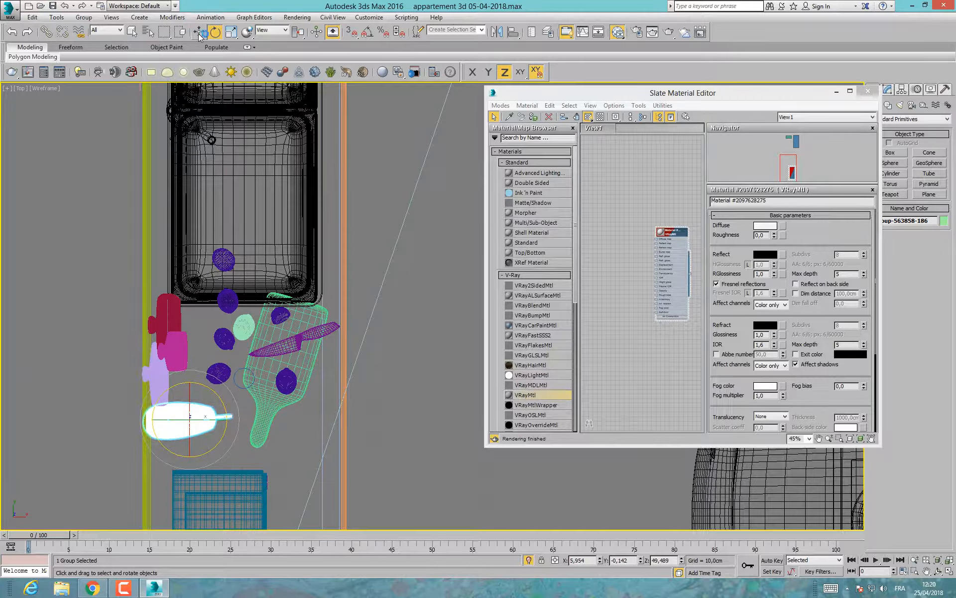
left_click_drag(205, 404, 215, 426)
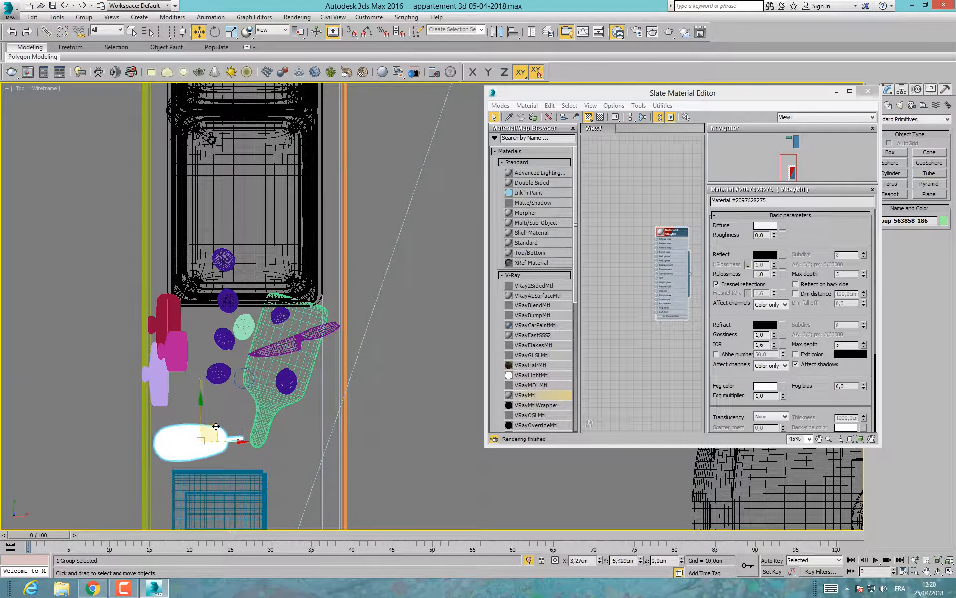
Step: Move the flat chopping board group about 3 cm in X and -6 cm in Y, and place its fruit overlapping the sink beside the others
left_click(281, 369)
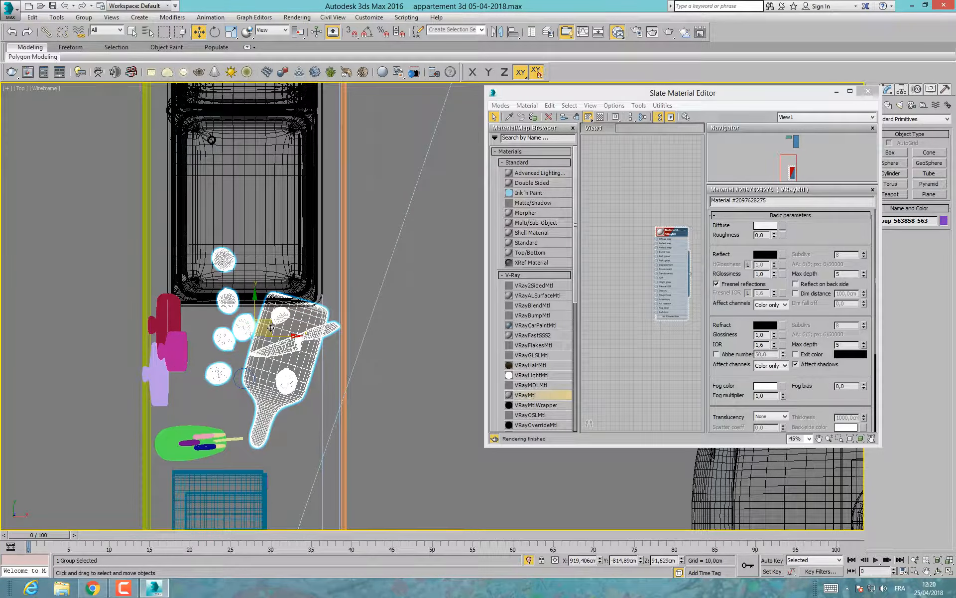
left_click_drag(270, 328, 281, 347)
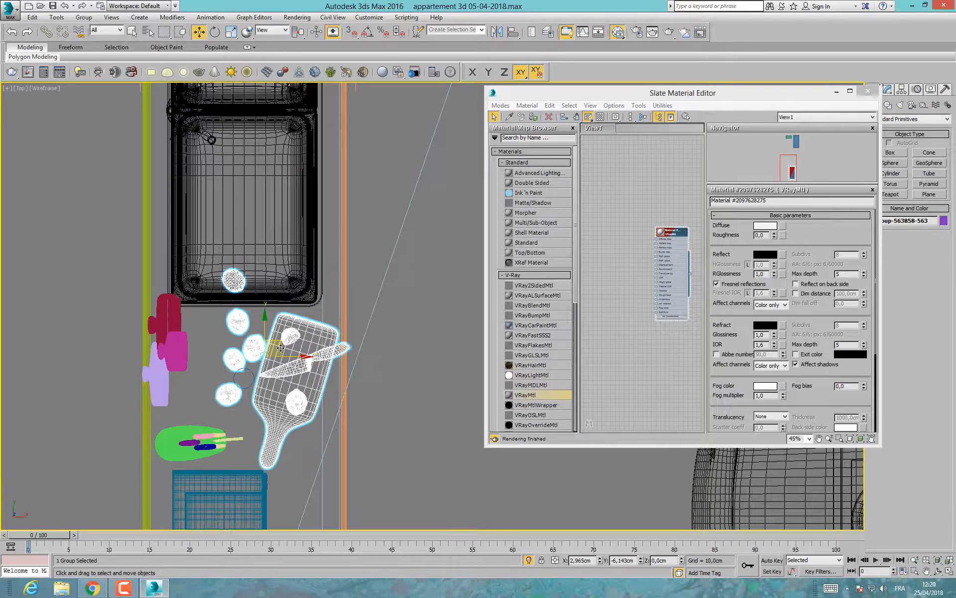
left_click(84, 17)
left_click(100, 55)
left_click(240, 281)
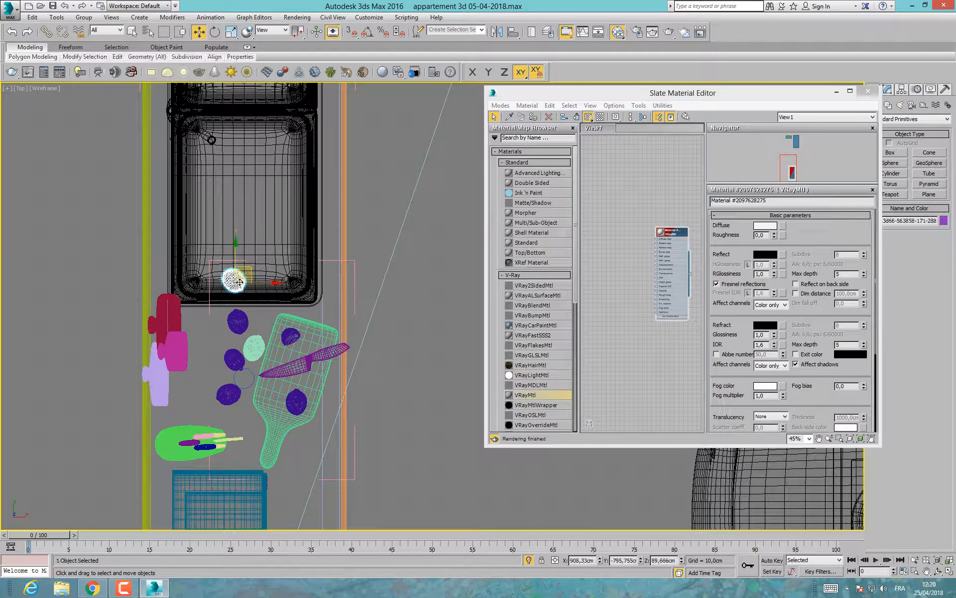
left_click_drag(253, 275, 232, 331)
Step: Examine the rearranged countertop accessories beside the sink in the Perspective view, from close up and from the surrounding kitchen
key("alt+w")
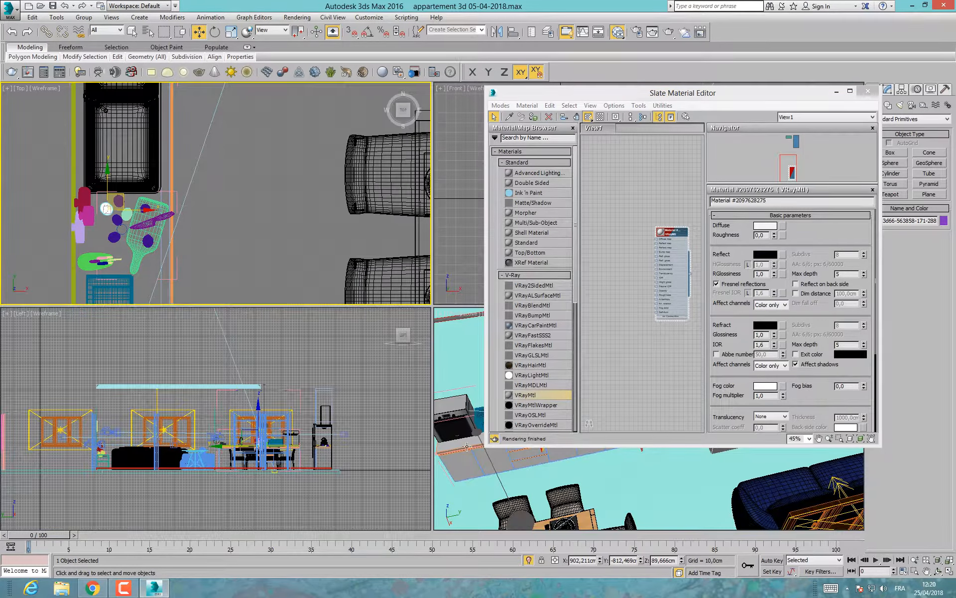
left_click(475, 452)
key("z")
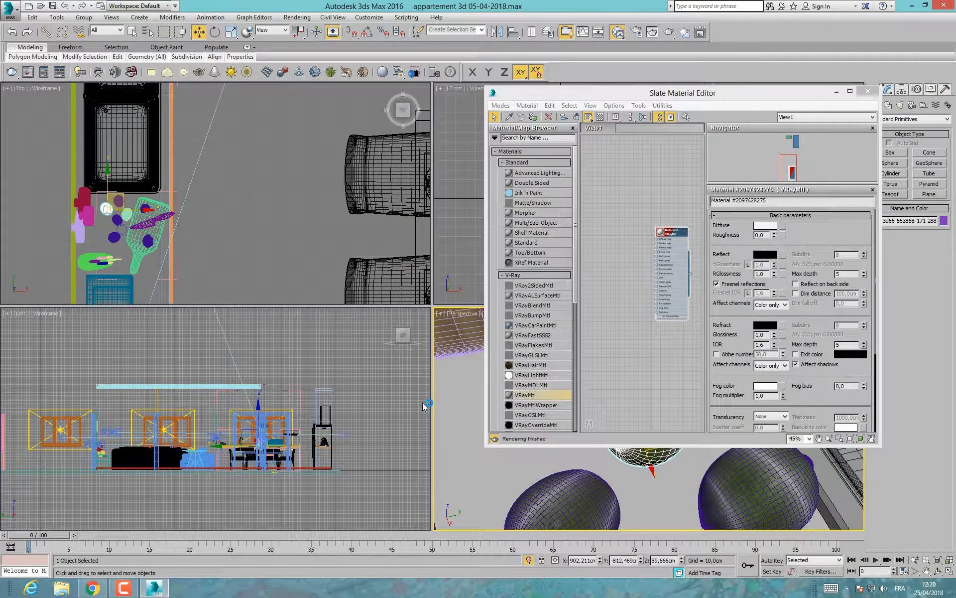
right_click(424, 406)
key("alt+w")
middle_click_drag(341, 360, 269, 371)
key("alt+w")
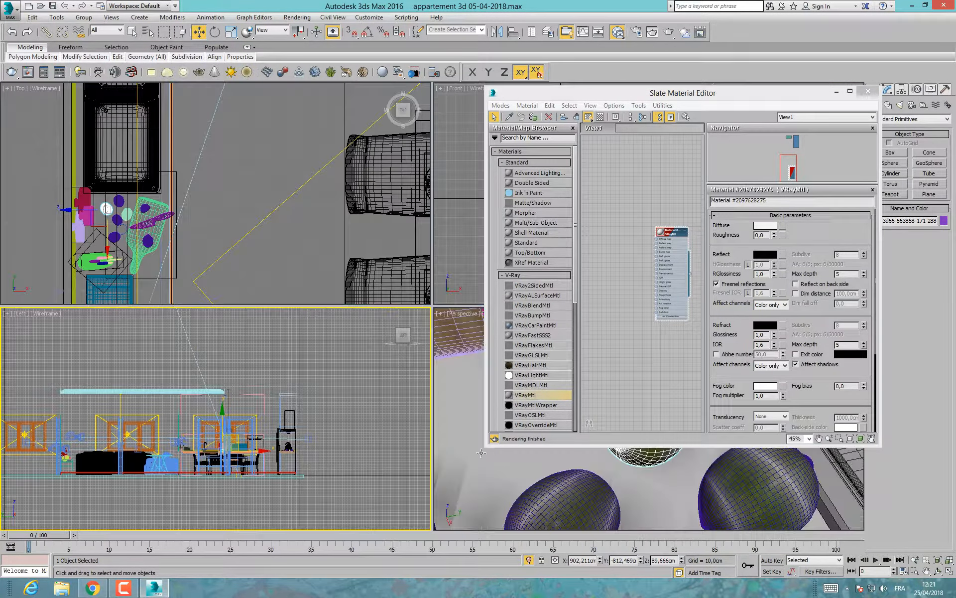
right_click(493, 453)
key("alt+w")
middle_click_drag(364, 392, 176, 318)
scroll(272, 390, "down", 10)
middle_click_drag(386, 521, 397, 485, "alt")
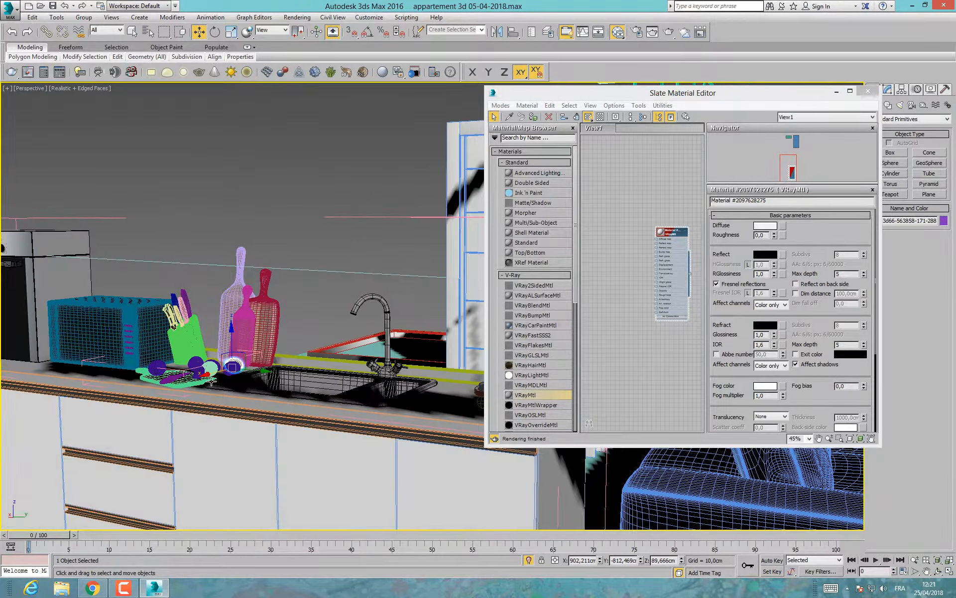
scroll(210, 385, "up", 6)
scroll(210, 385, "down", 2)
middle_click_drag(210, 385, 193, 400, "alt")
middle_click_drag(160, 394, 186, 335, "alt")
scroll(243, 408, "down", 6)
scroll(186, 335, "down", 5)
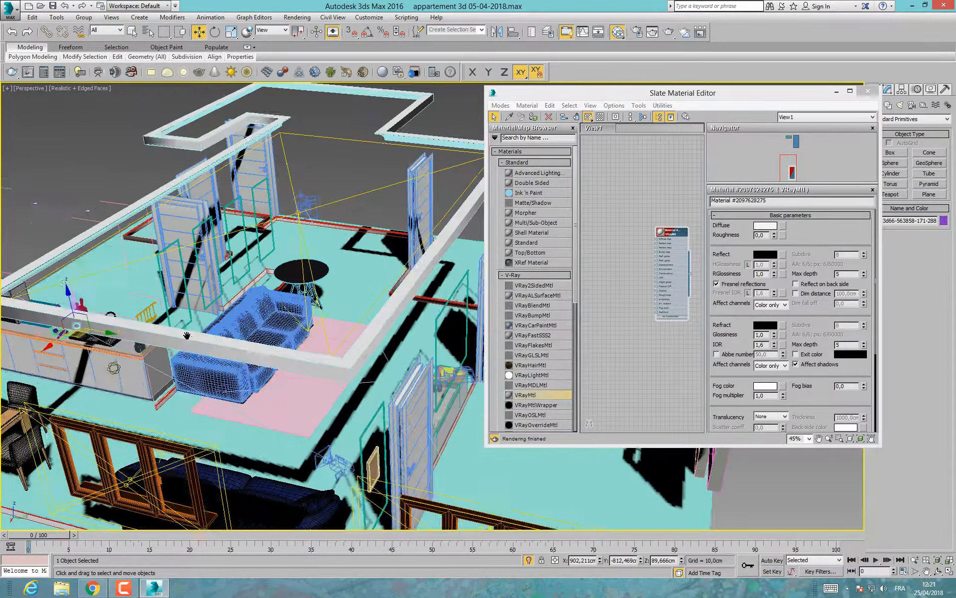
middle_click_drag(255, 382, 219, 304)
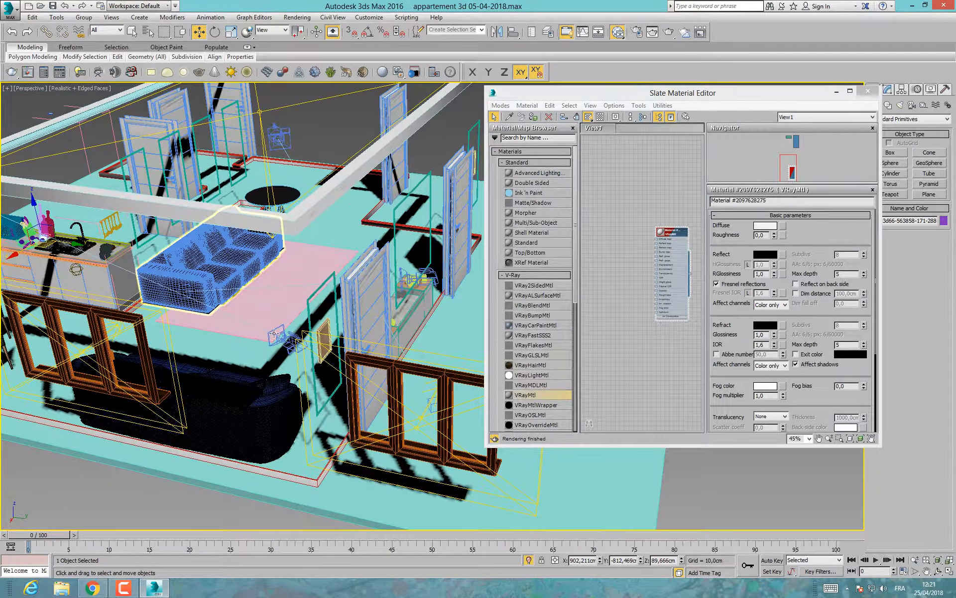
left_click(325, 335)
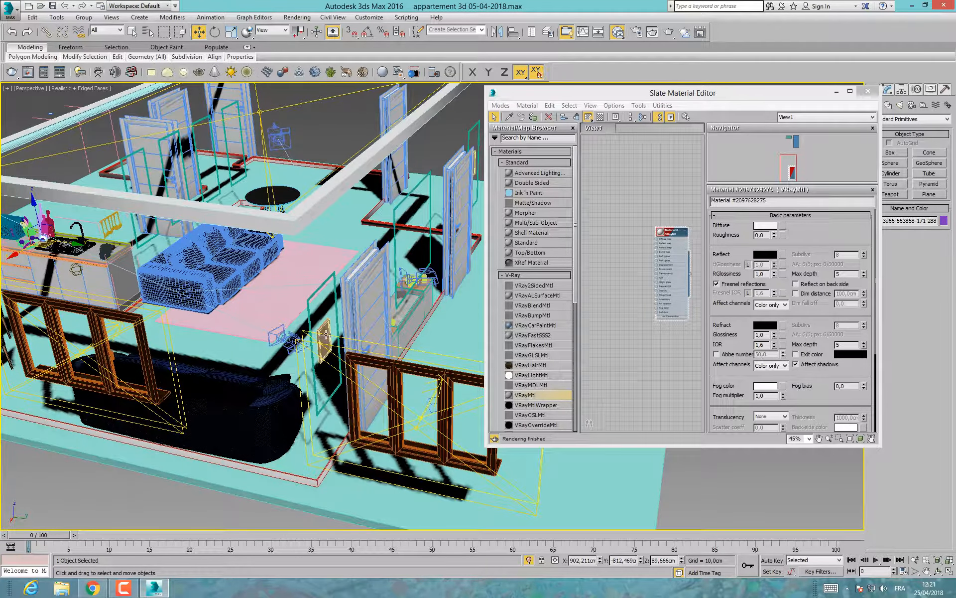
left_click(308, 311)
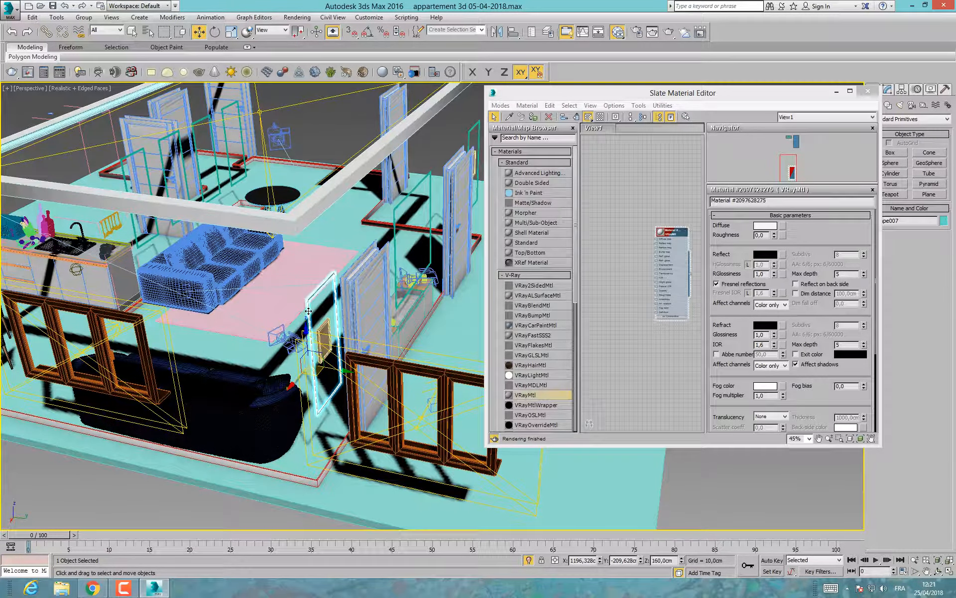
left_click(395, 241, "ctrl")
middle_click_drag(395, 241, 312, 310, "alt")
left_click(338, 226, "ctrl")
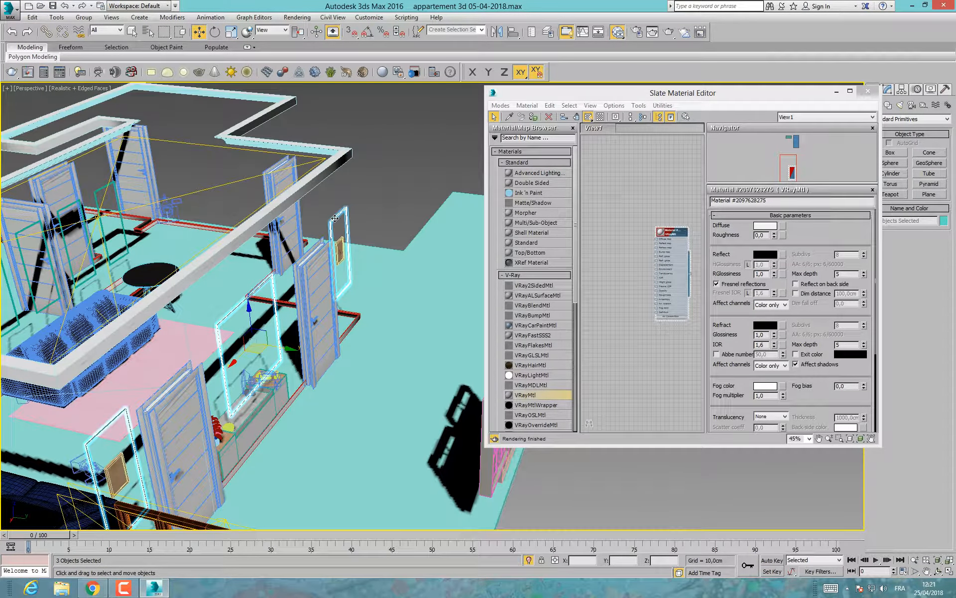
left_click(533, 118)
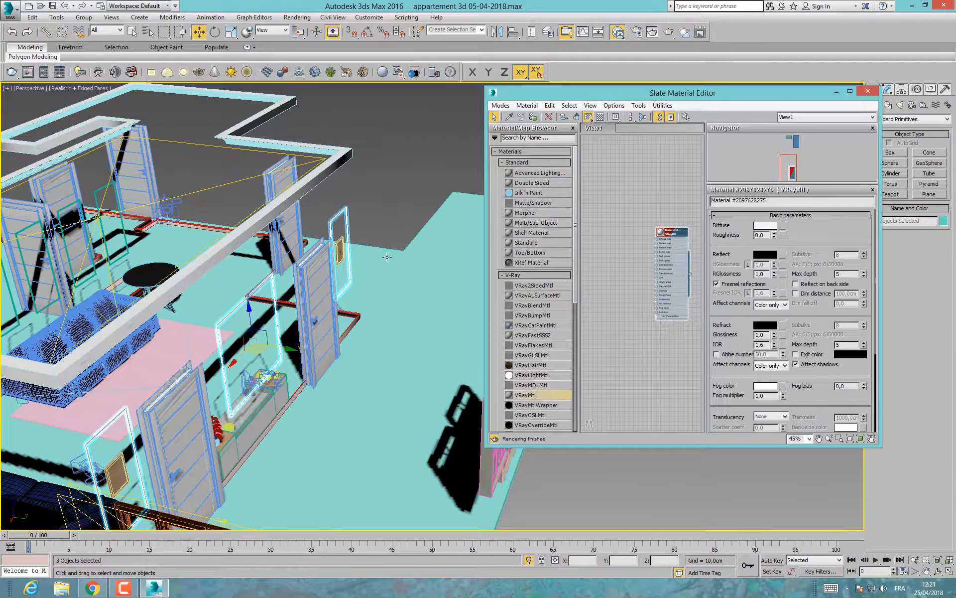
Step: Close the open kitchen island group that holds the sink and countertop accessories
middle_click_drag(251, 318, 264, 323)
scroll(264, 323, "down", 4)
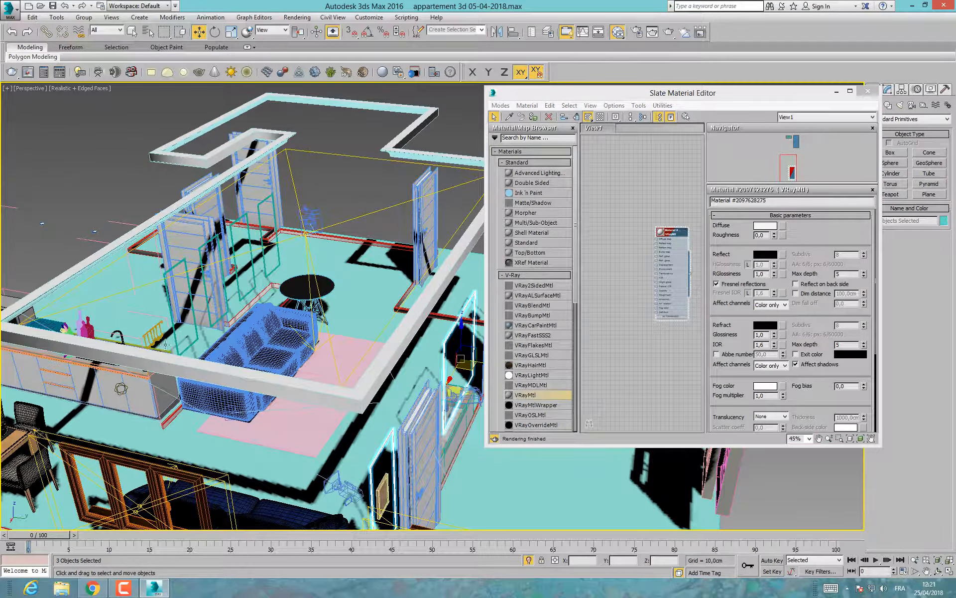
middle_click_drag(148, 373, 224, 278, "alt")
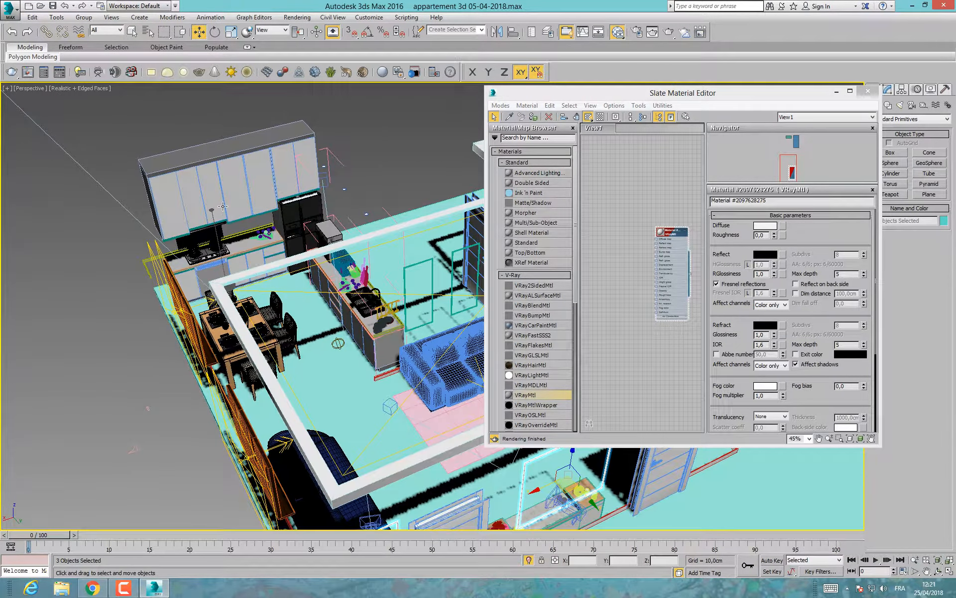
middle_click_drag(303, 297, 230, 299, "alt")
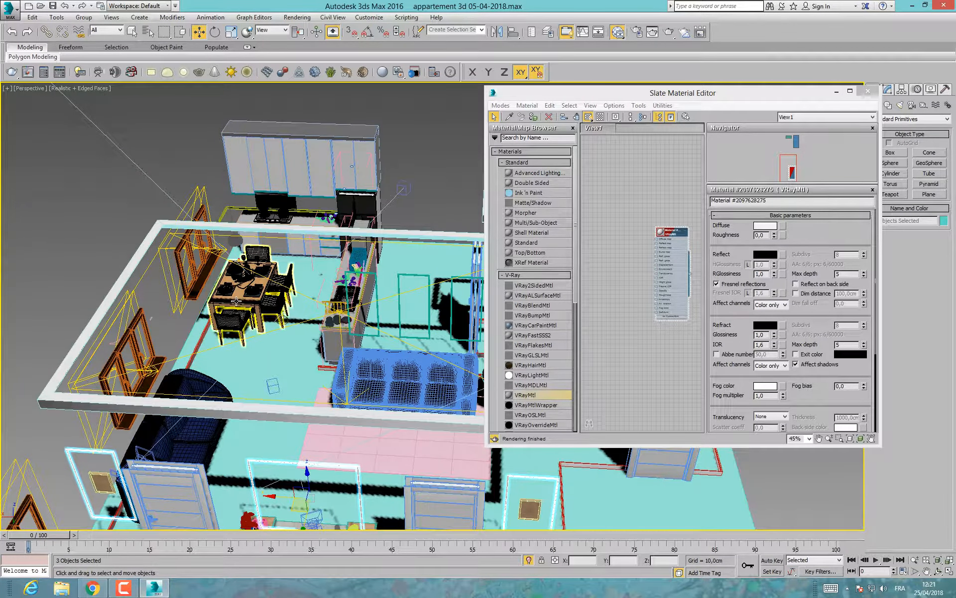
left_click(238, 297)
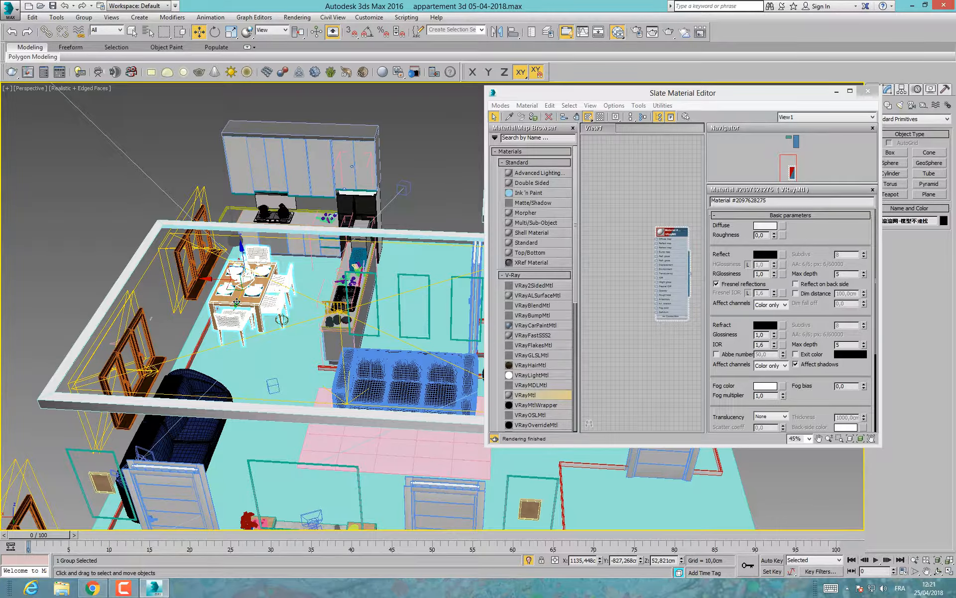
left_click(329, 334)
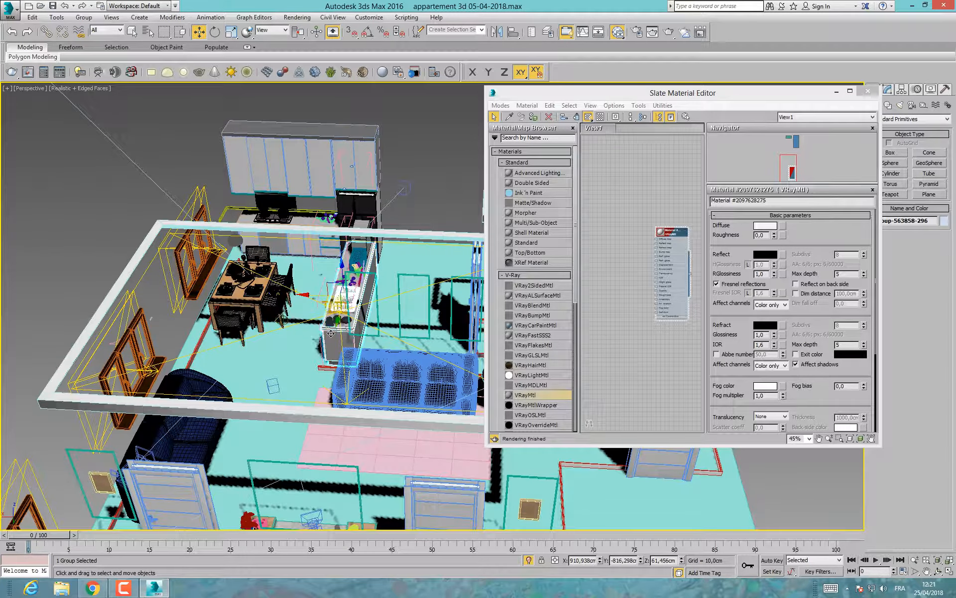
left_click(84, 16)
left_click(92, 77)
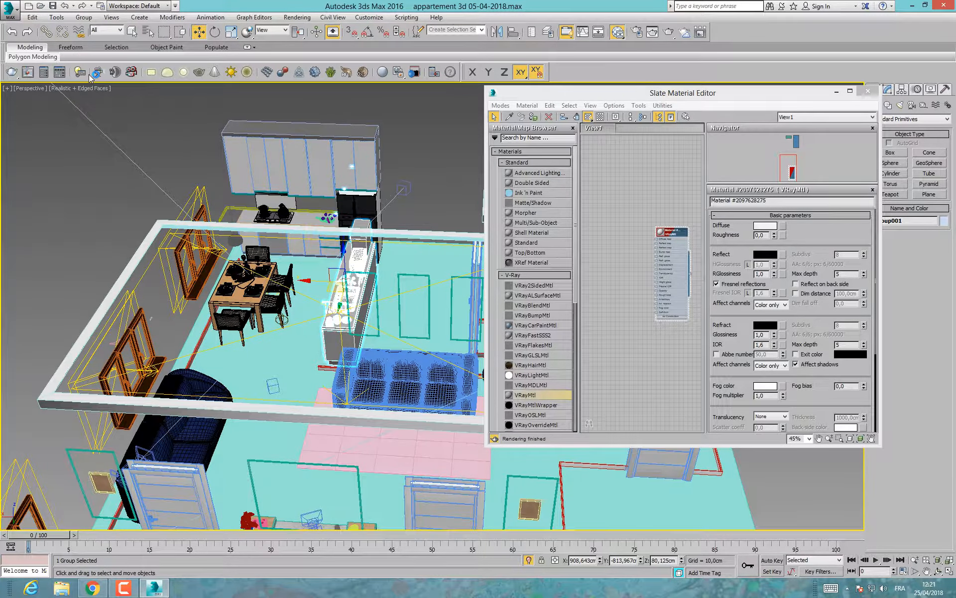
Step: Select both kitchen groups, the dining set, two wooden windows, both sofas and the round table, and isolate them
middle_click_drag(297, 274, 350, 277, "alt")
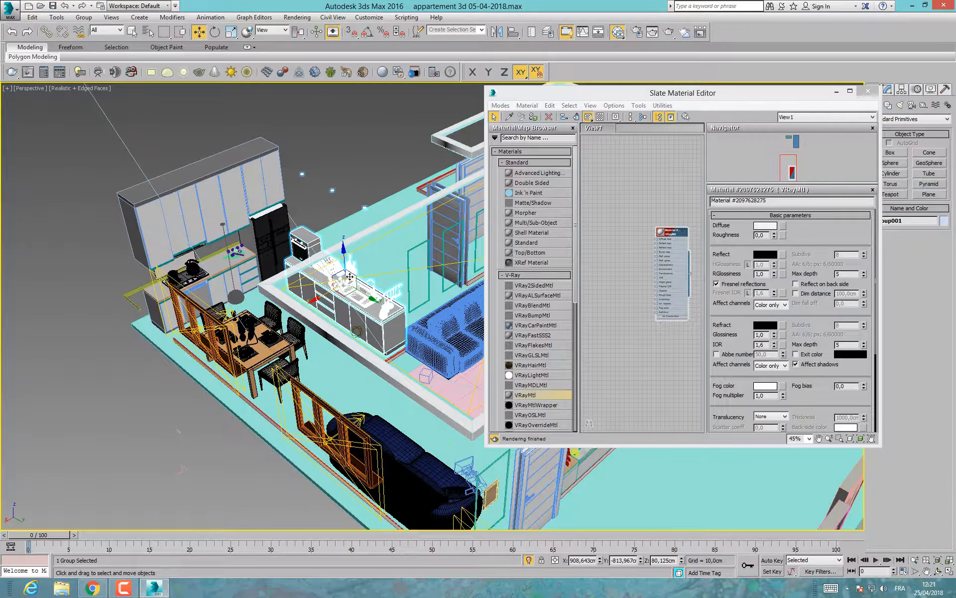
left_click(278, 232, "ctrl")
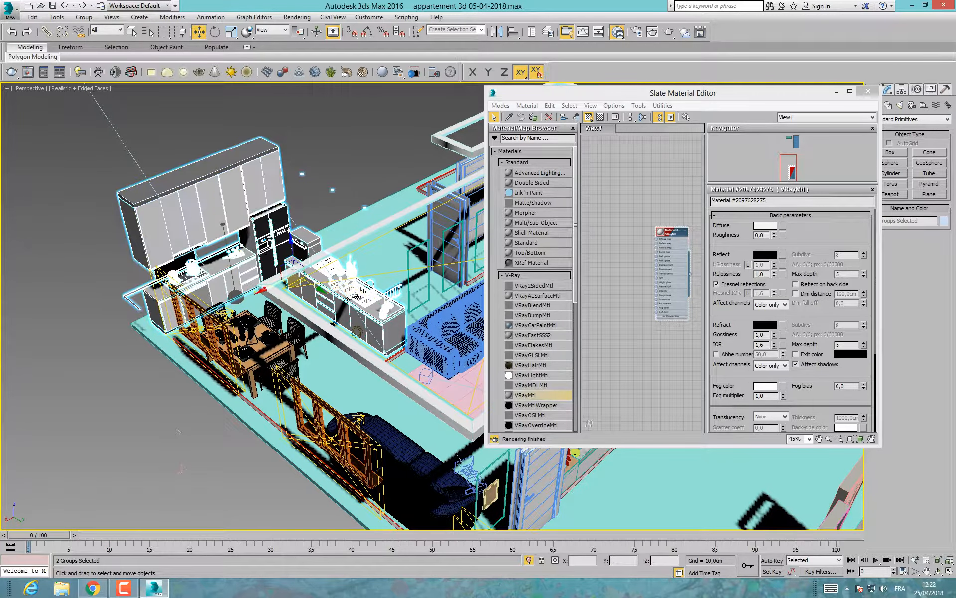
left_click(257, 331, "ctrl")
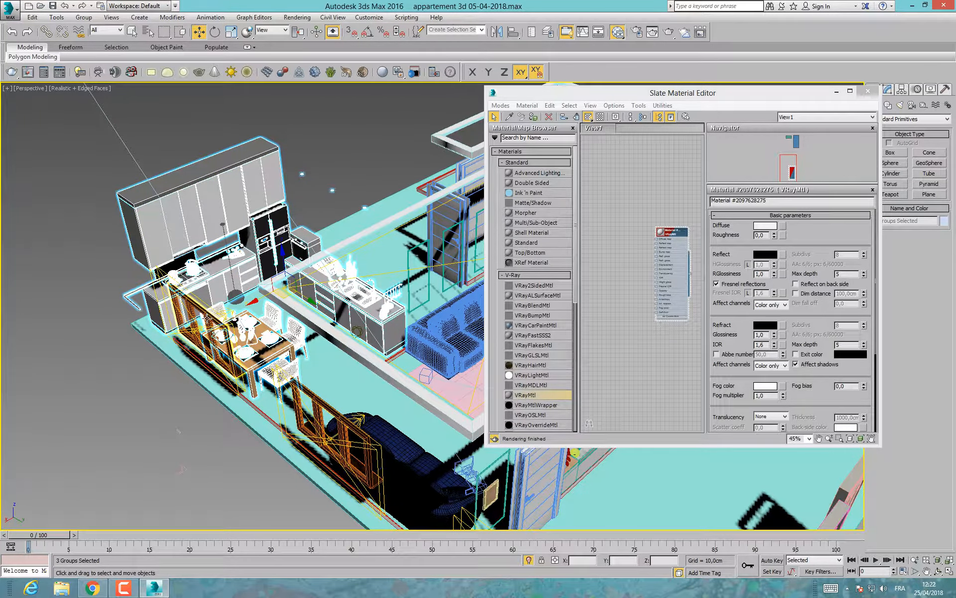
left_click(207, 317, "ctrl")
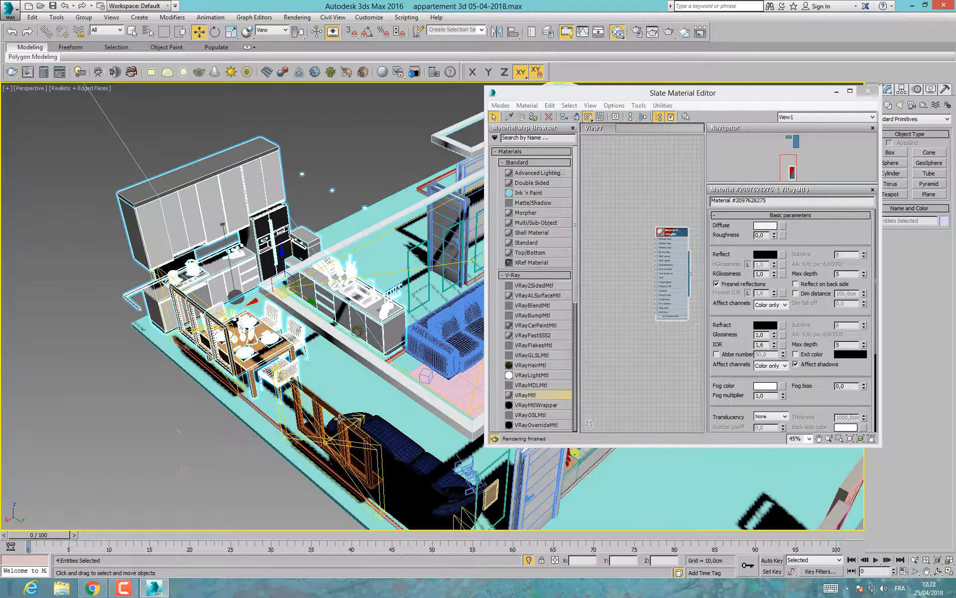
left_click(317, 412, "ctrl")
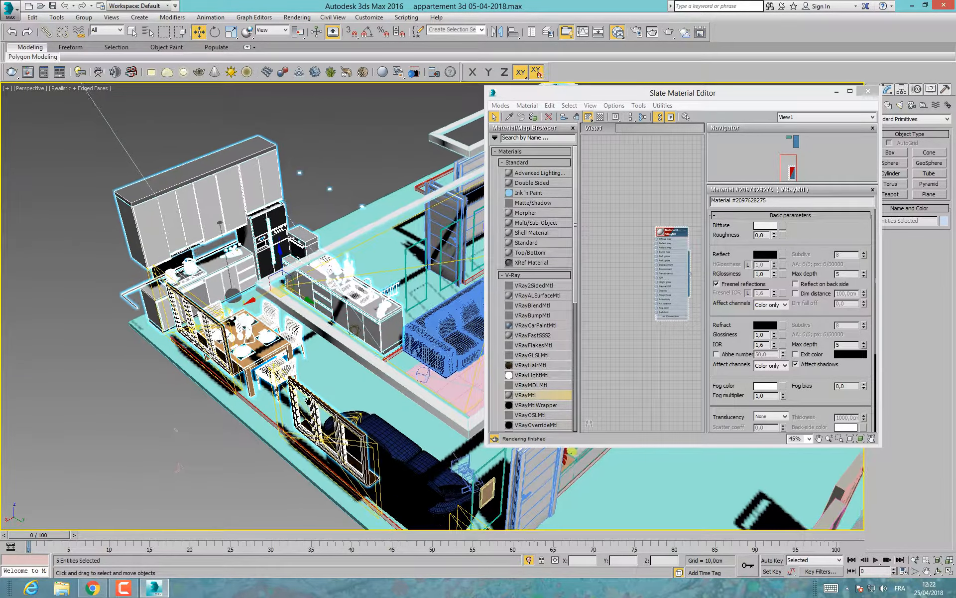
middle_click_drag(337, 417, 274, 374)
left_click(310, 402, "ctrl")
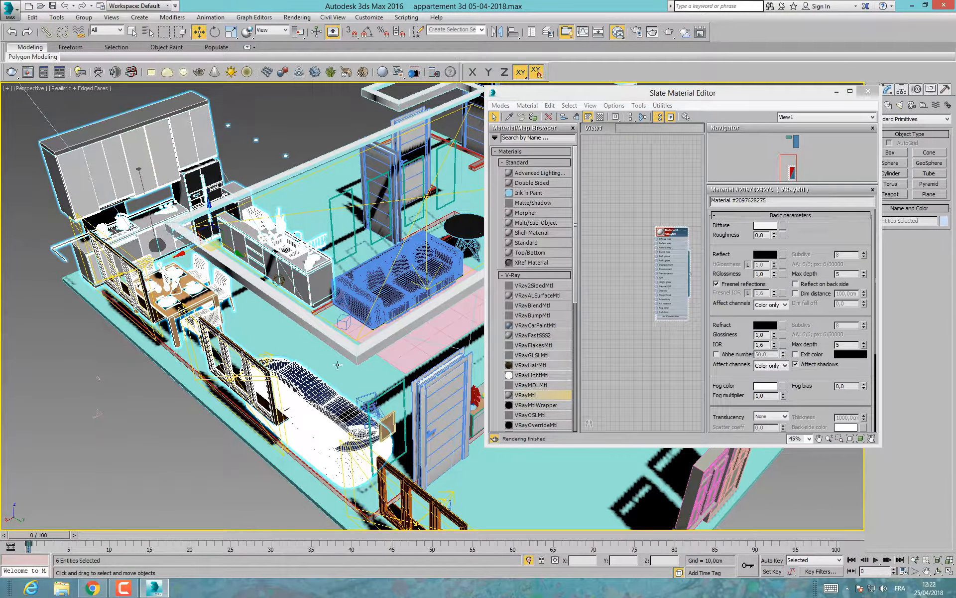
left_click(362, 293, "ctrl")
middle_click_drag(362, 294, 234, 323)
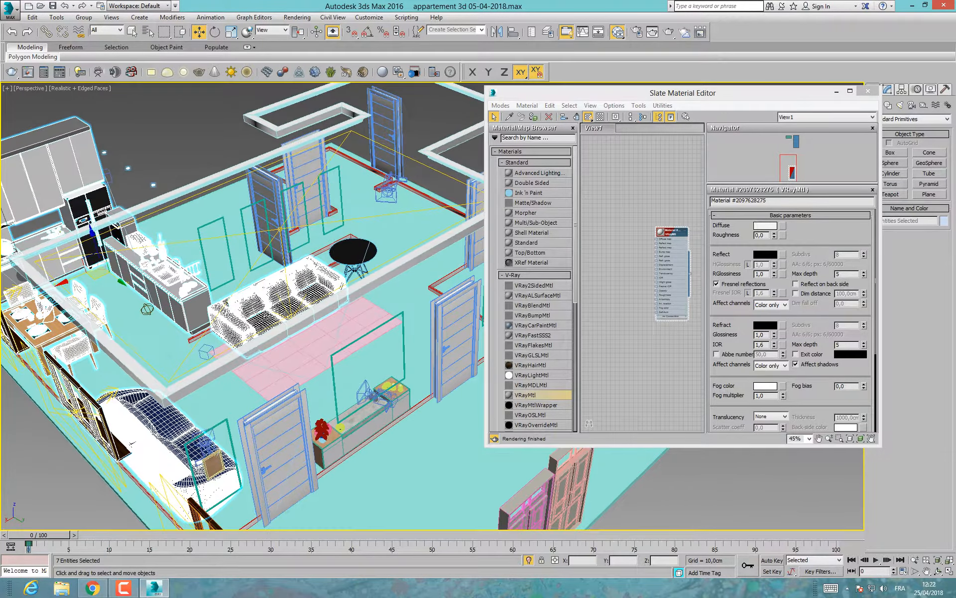
left_click(348, 261, "ctrl")
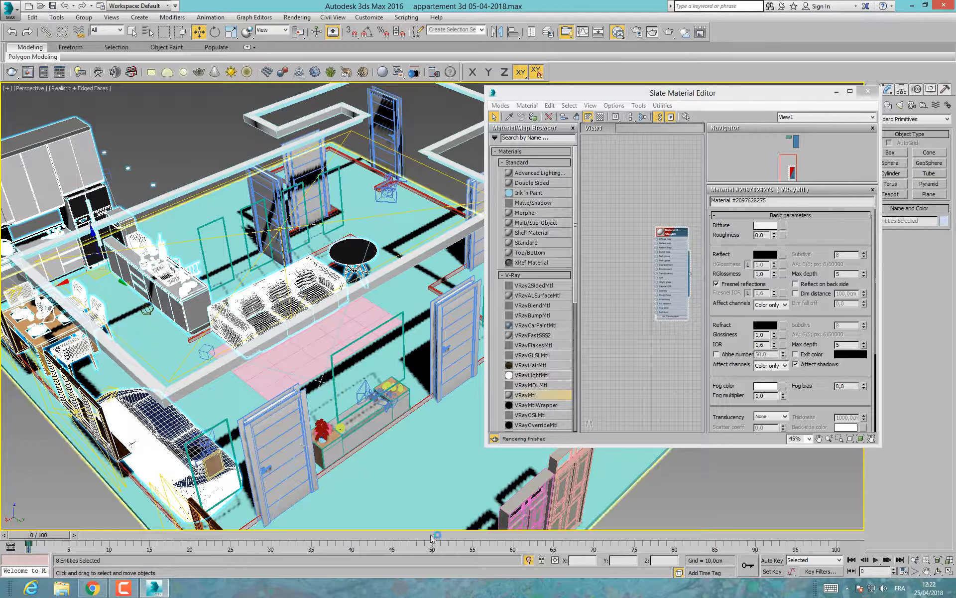
left_click(528, 560)
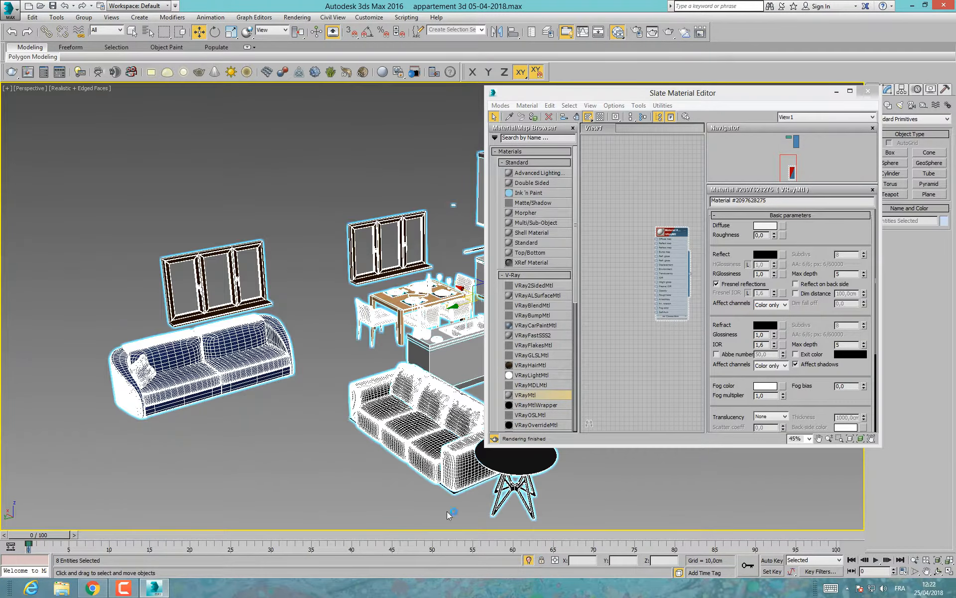
Step: Run the V-Ray scene converter on the isolated furniture, kitchen and windows
middle_click_drag(256, 384, 244, 347)
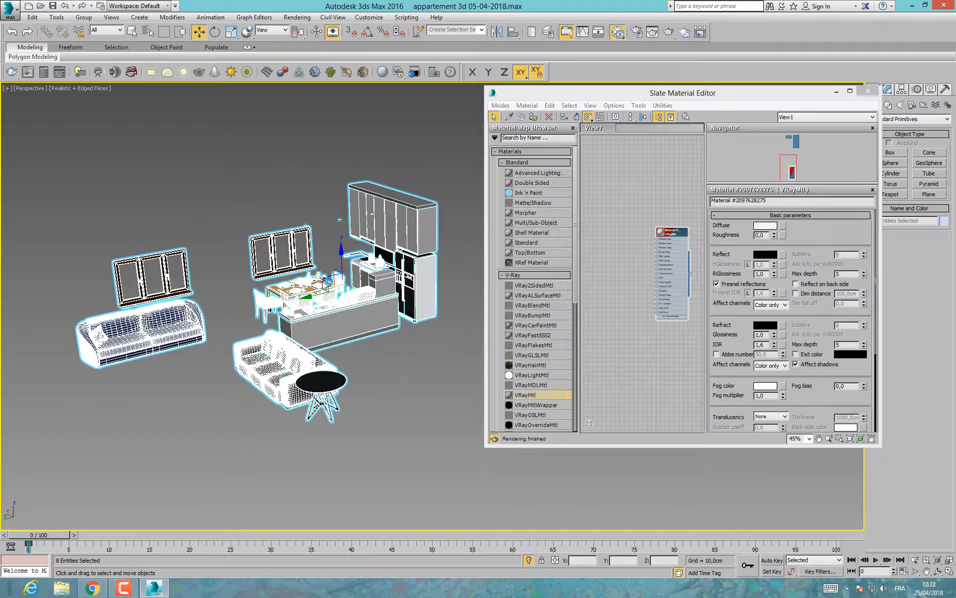
right_click(323, 280)
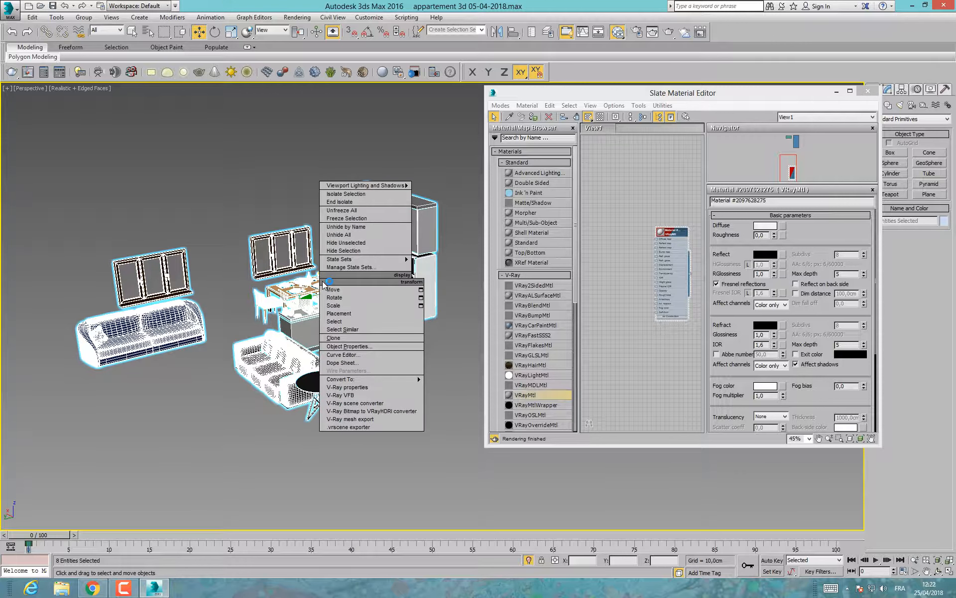
left_click(371, 403)
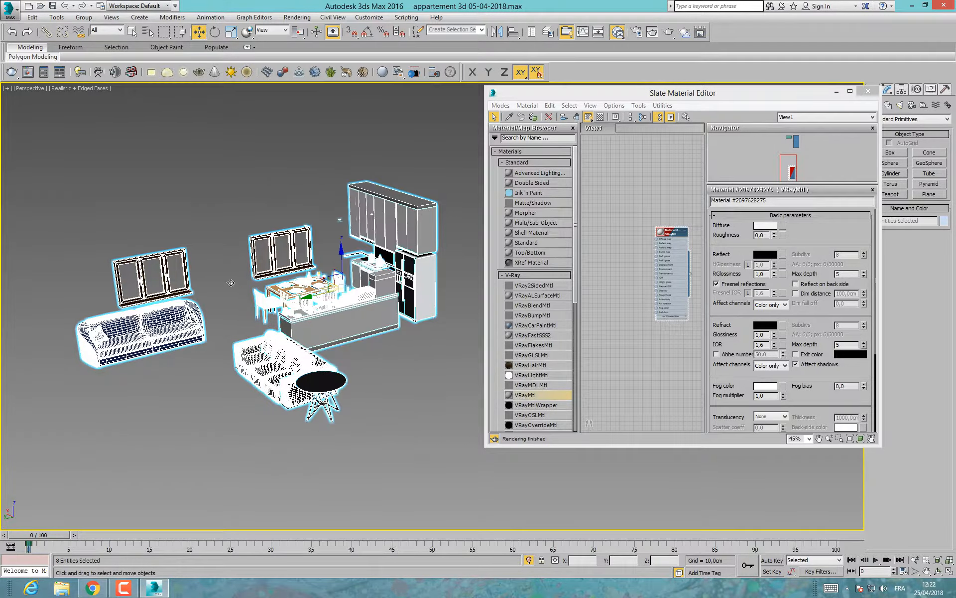
Step: Pick the dark blue sofa's material from the scene into the Slate material view and locate its Multi/Sub-Object node
scroll(203, 327, "up", 3)
middle_click_drag(204, 327, 271, 292)
left_click(225, 377)
scroll(182, 333, "up", 4)
scroll(226, 319, "down", 3)
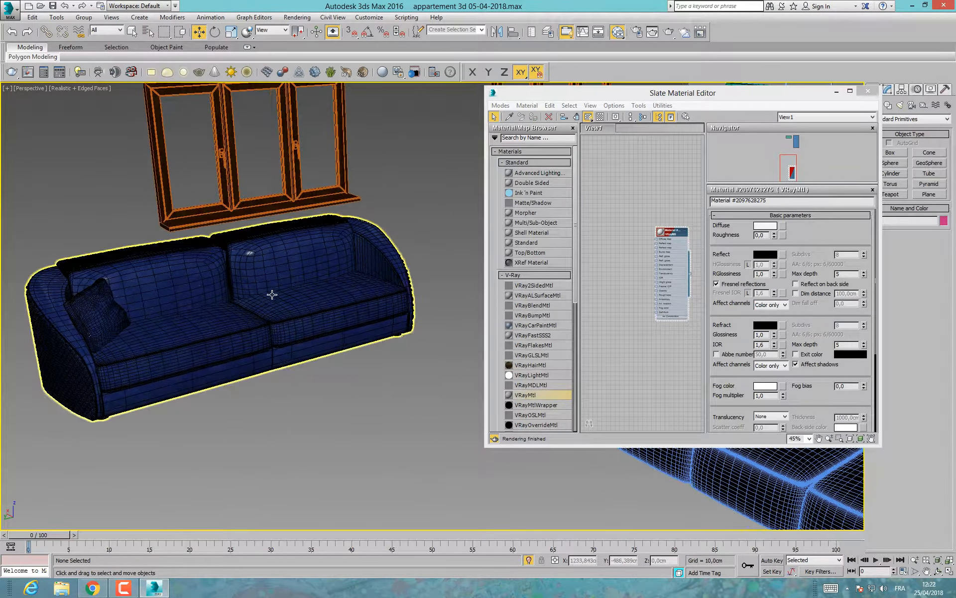
left_click(271, 293)
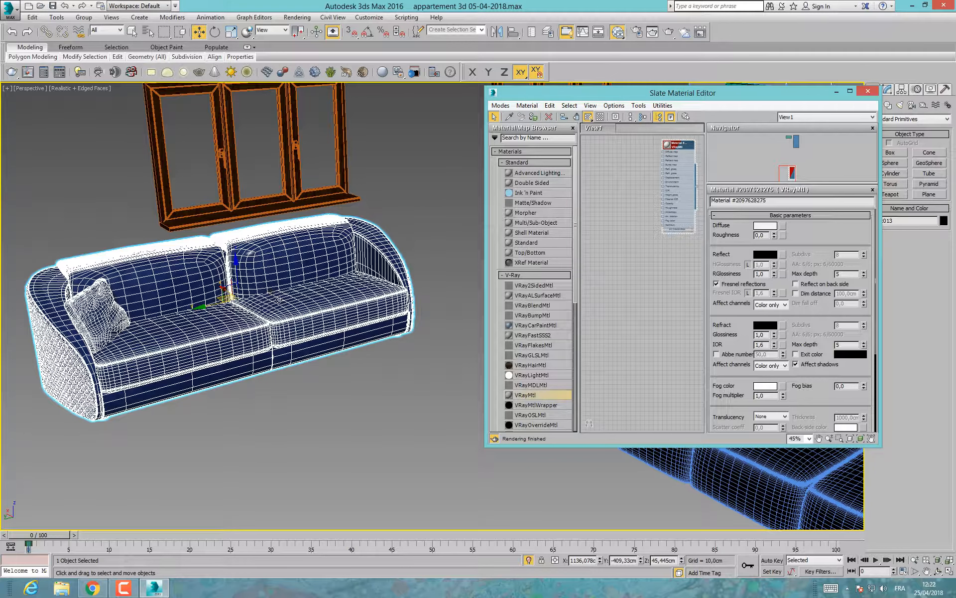
left_click(509, 116)
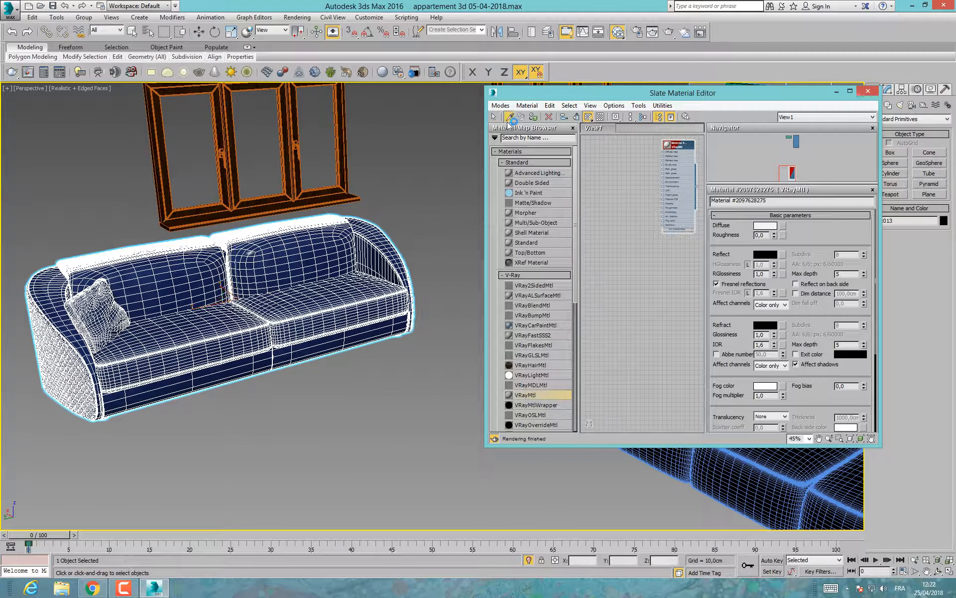
left_click(329, 303)
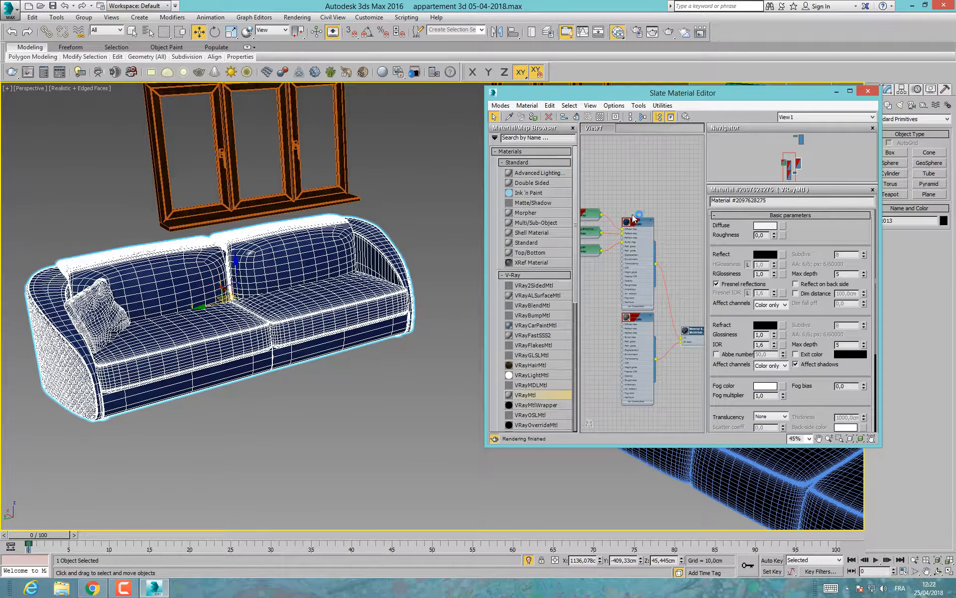
scroll(633, 219, "up", 5)
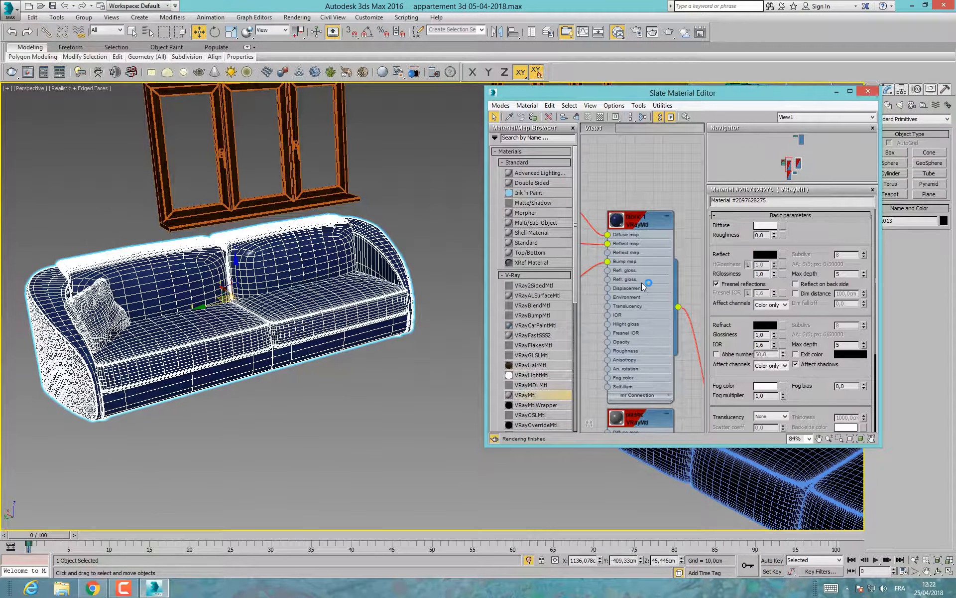
scroll(641, 282, "down", 1)
middle_click_drag(654, 372, 612, 263)
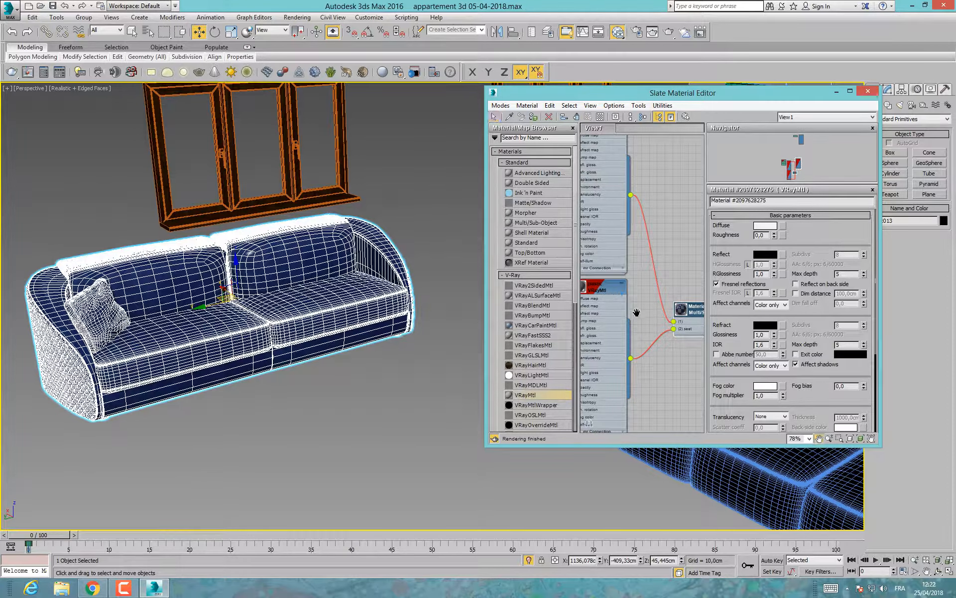
mouse_move(636, 312)
middle_mouse_down()
mouse_move(695, 314)
mouse_move(630, 302)
middle_mouse_up()
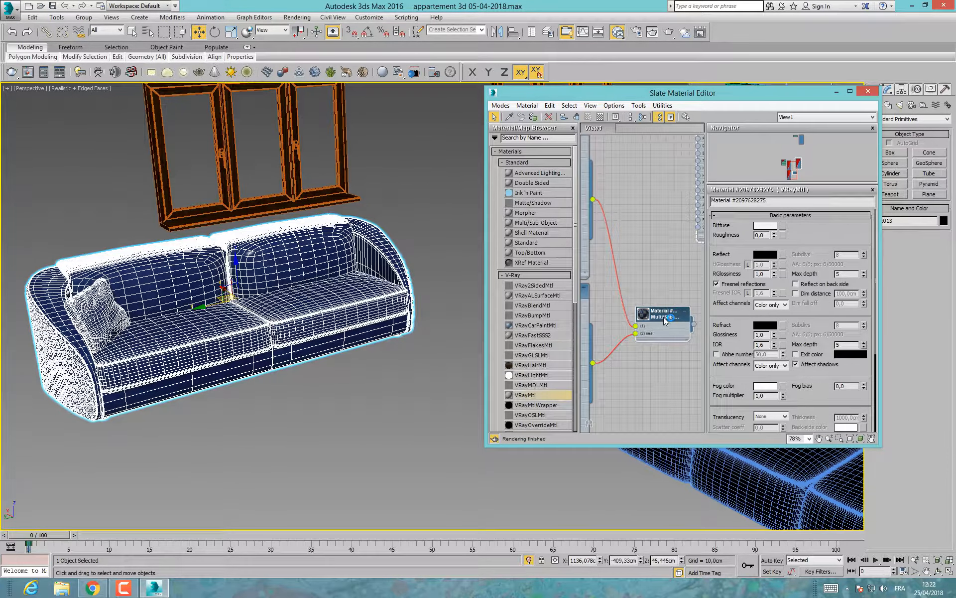
Step: Examine the blue sofa's Multi/Sub-Object node and the two VRayMtl sub-materials connected to it
left_click_drag(663, 315, 670, 314)
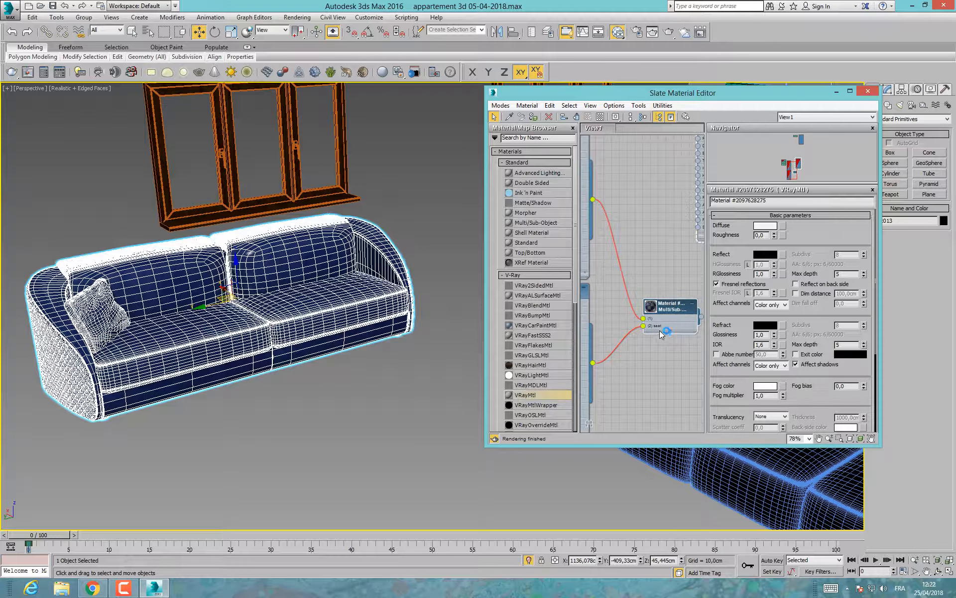
middle_click_drag(612, 245, 662, 272)
scroll(661, 272, "down", 2)
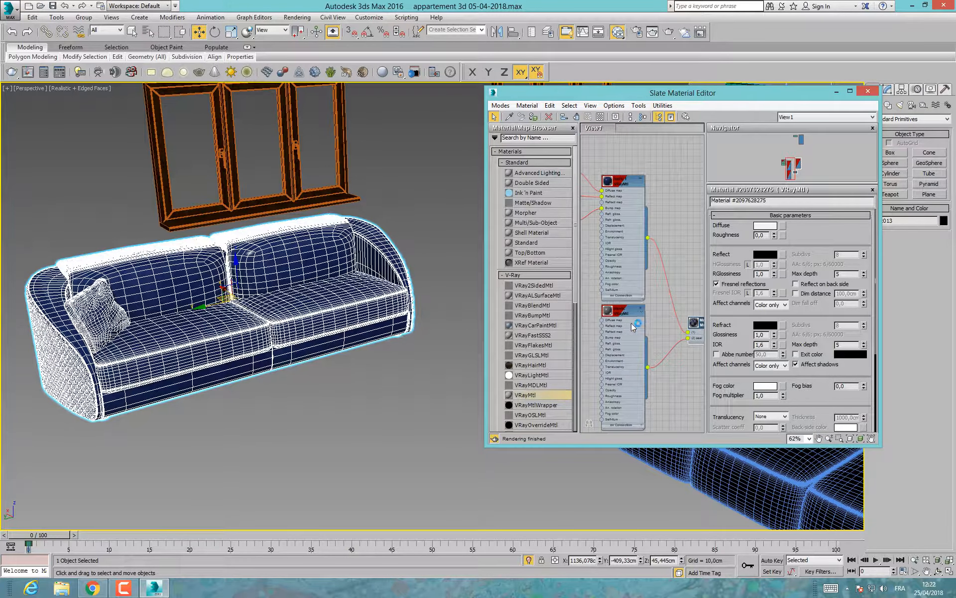
scroll(623, 183, "up", 3)
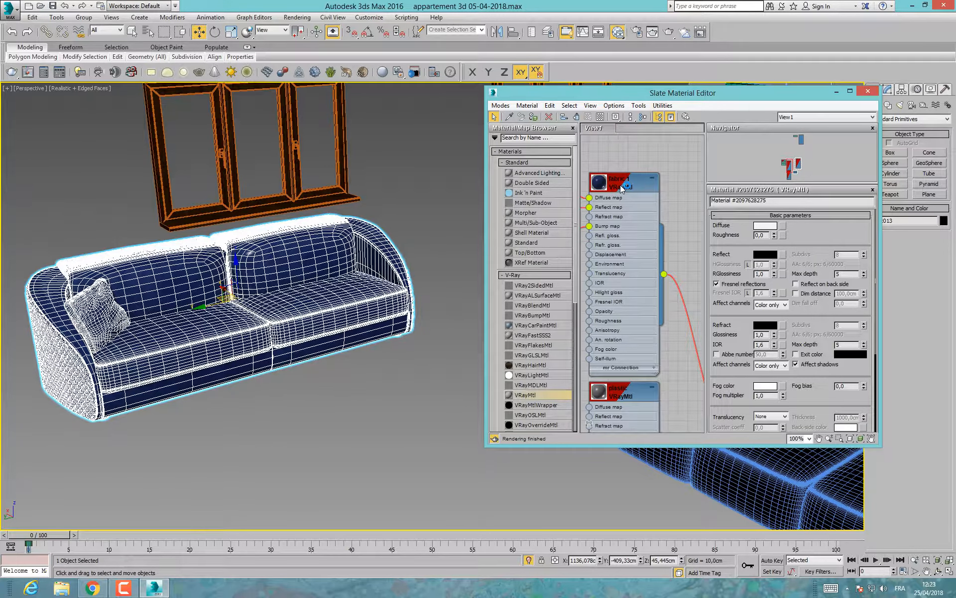
right_click(270, 264)
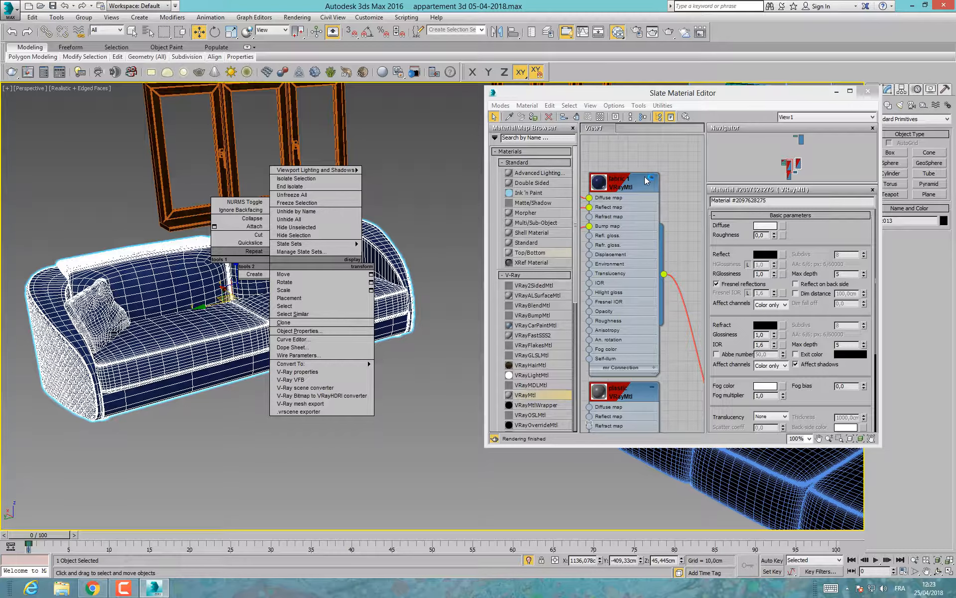
left_click(661, 156)
scroll(404, 280, "down", 5)
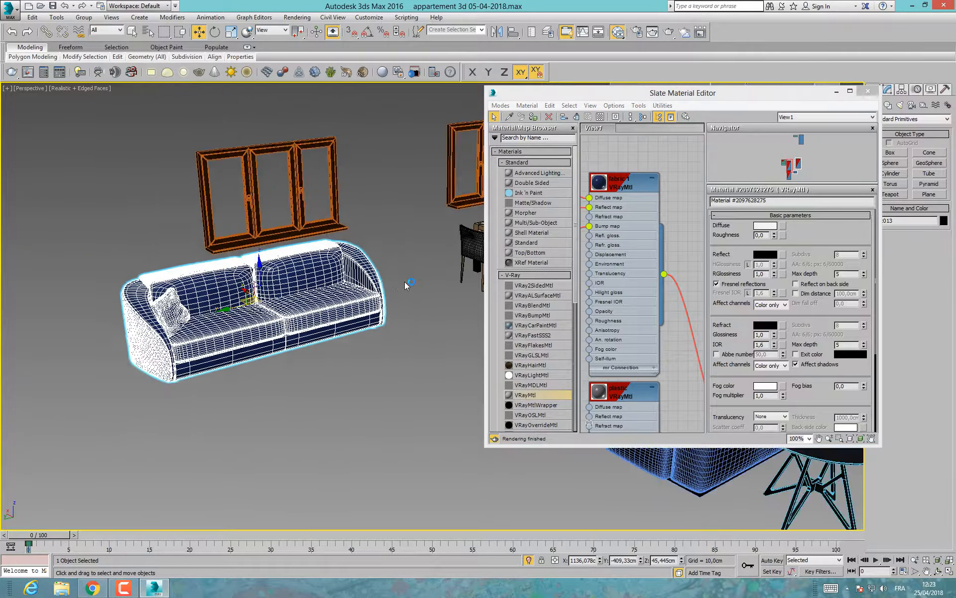
Step: End the furniture isolation, select the ceiling and walls, invert the selection and isolate everything else in the apartment
left_click(347, 236)
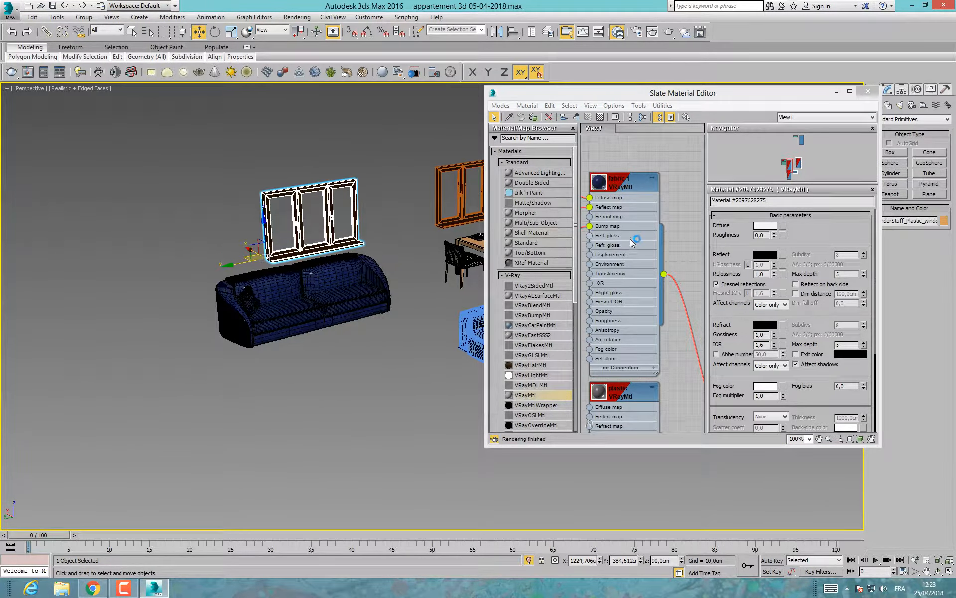
middle_click_drag(656, 201, 657, 235)
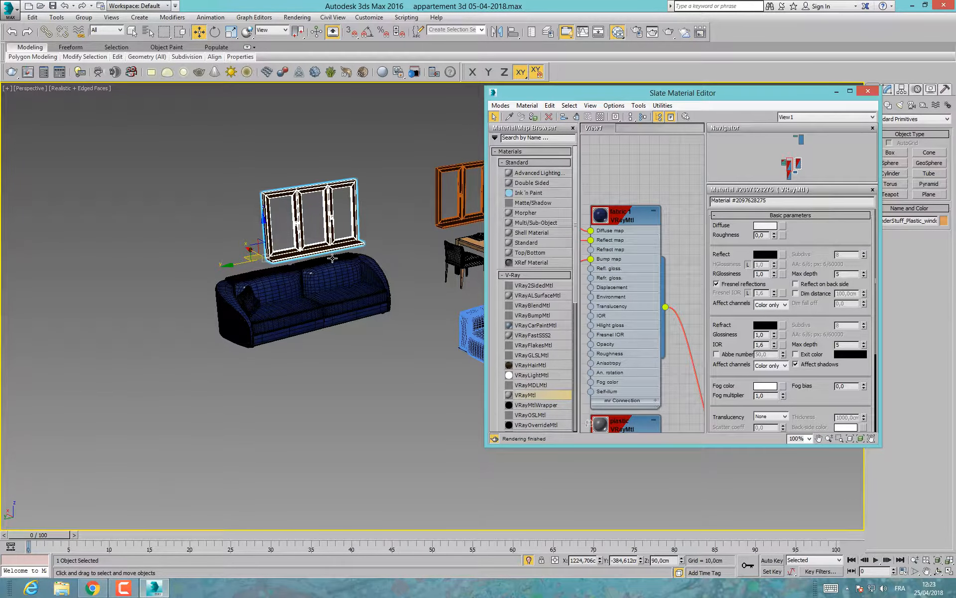
middle_click_drag(338, 256, 292, 261)
scroll(271, 256, "down", 5)
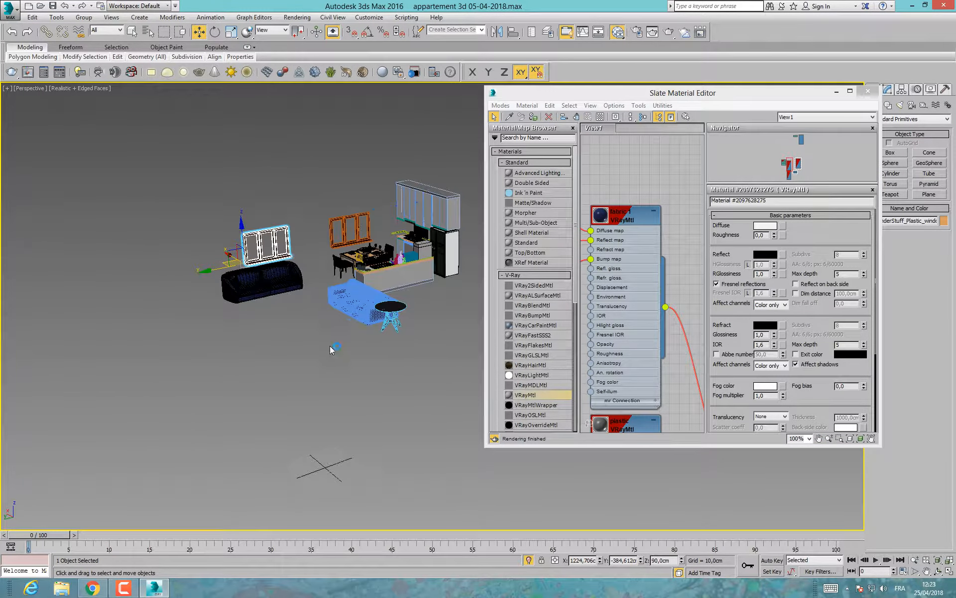
left_click(530, 560)
left_click(297, 221)
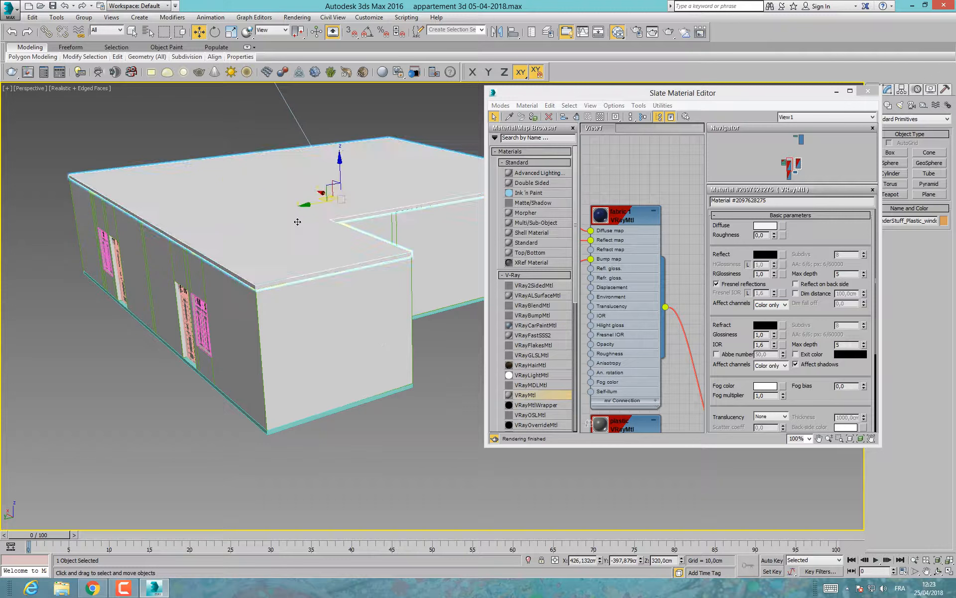
left_click(323, 309, "ctrl")
key("ctrl+i")
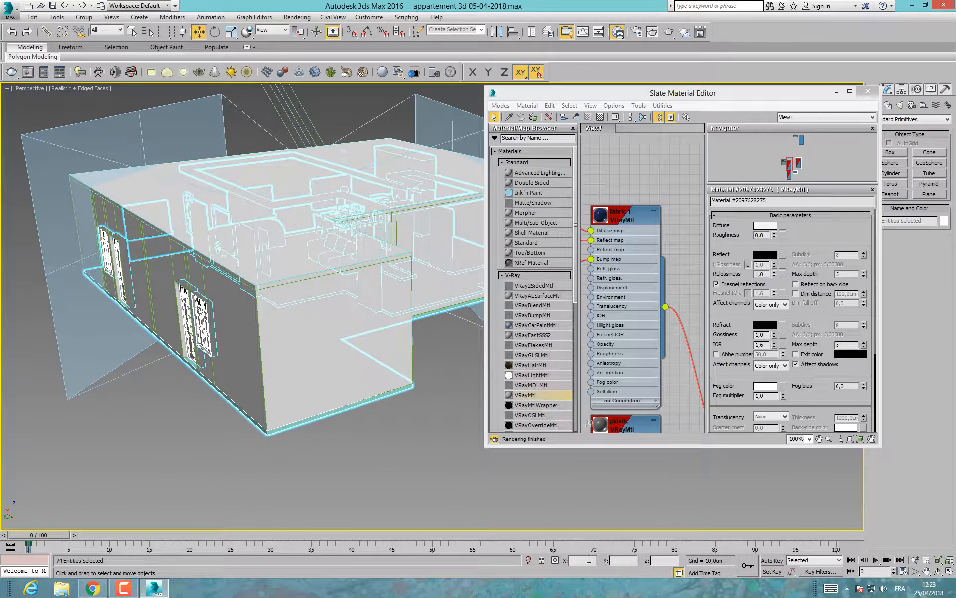
left_click(527, 557)
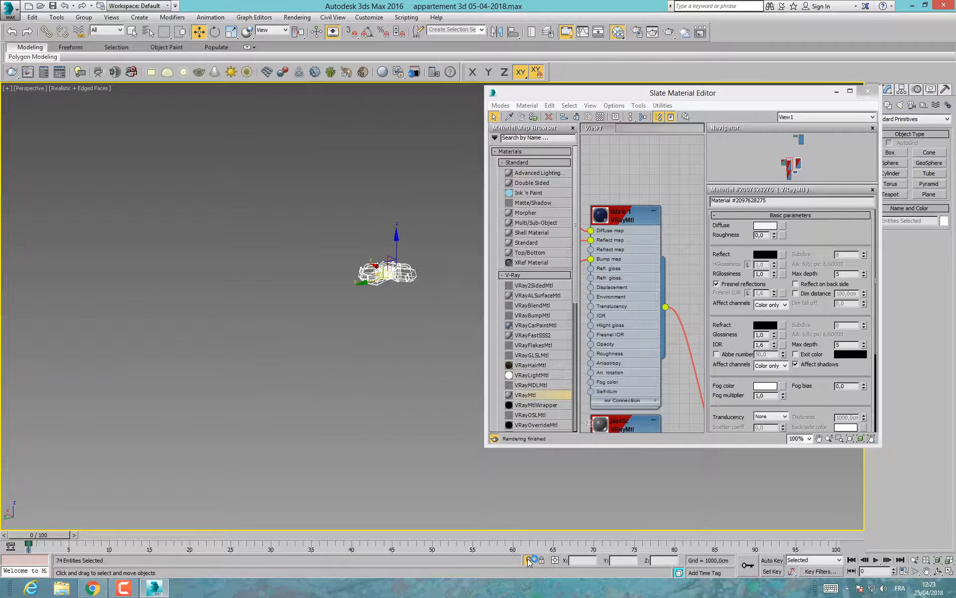
Step: Examine the isolated floor, furniture, doors, windows and rectangular wall frames from several angles
left_click(418, 315)
scroll(376, 274, "up", 10)
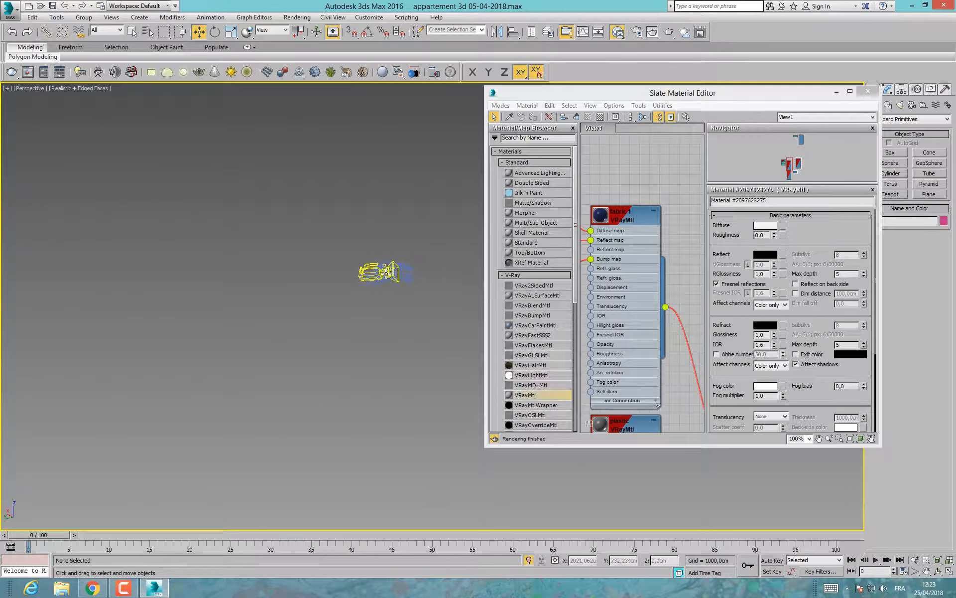
left_click(395, 285)
scroll(394, 279, "up", 8)
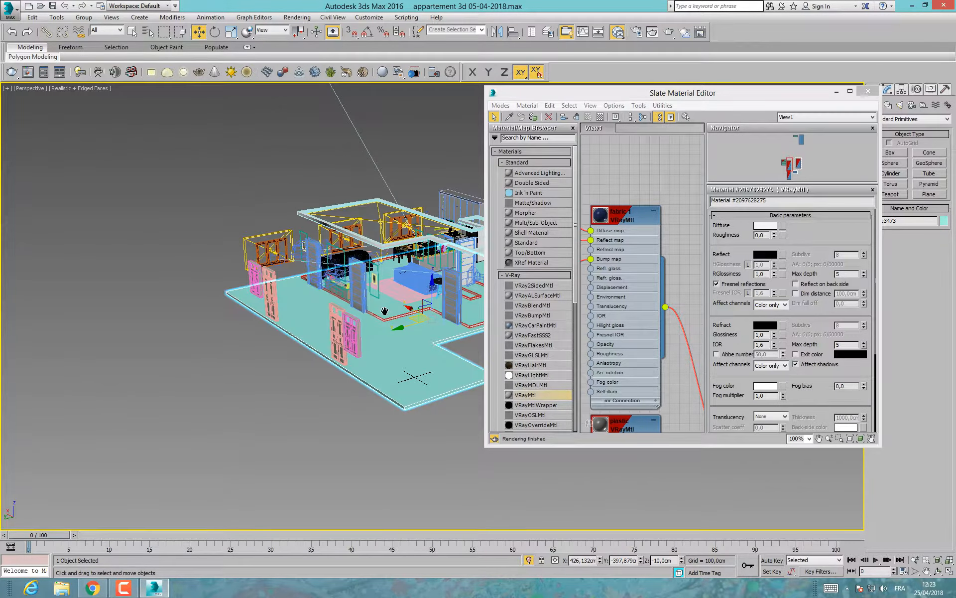
scroll(385, 311, "up", 6)
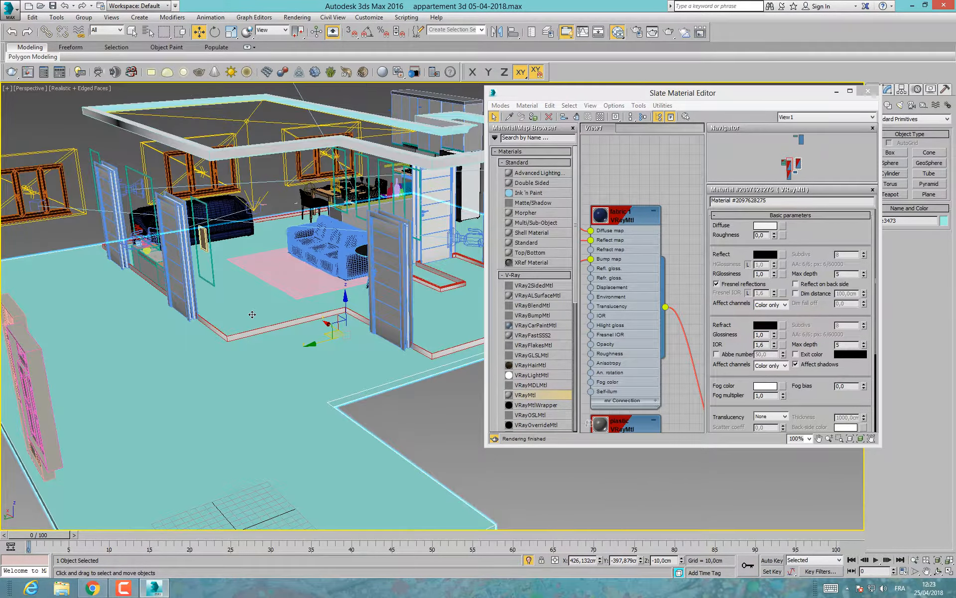
middle_click_drag(252, 314, 258, 345, "alt")
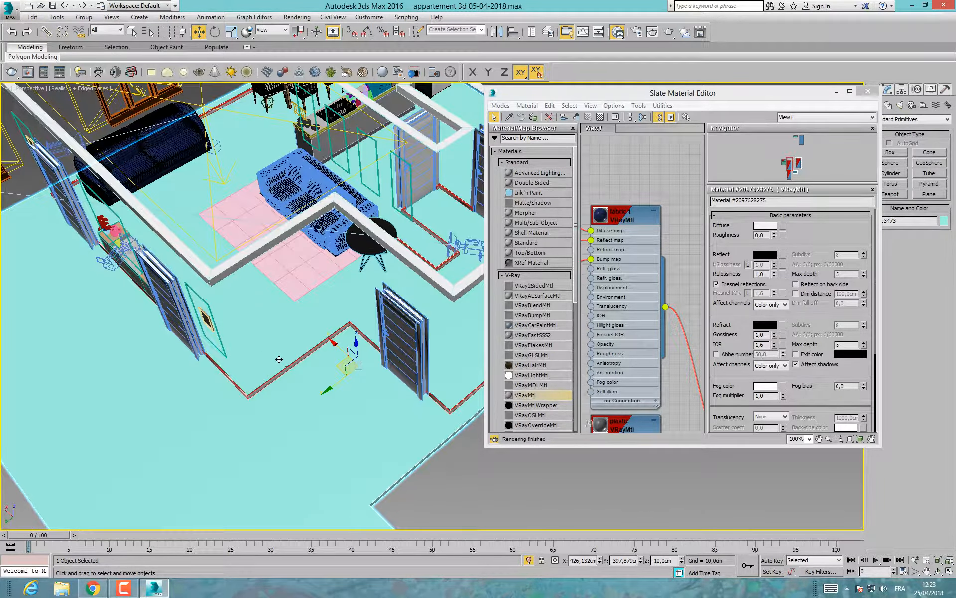
scroll(367, 300, "down", 4)
middle_click_drag(366, 300, 286, 317)
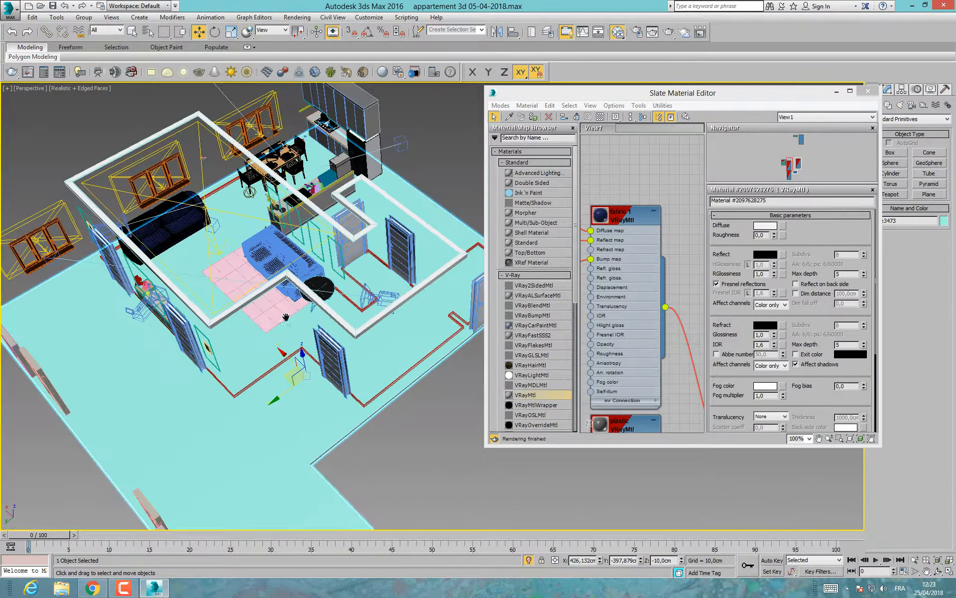
middle_click_drag(367, 317, 319, 252, "alt")
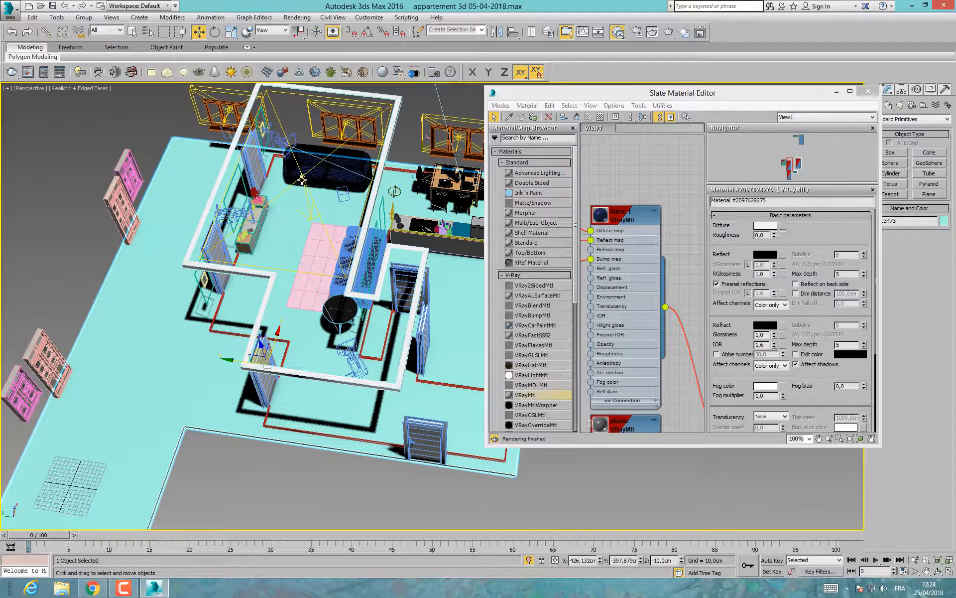
middle_click_drag(673, 232, 675, 194)
left_click(128, 589)
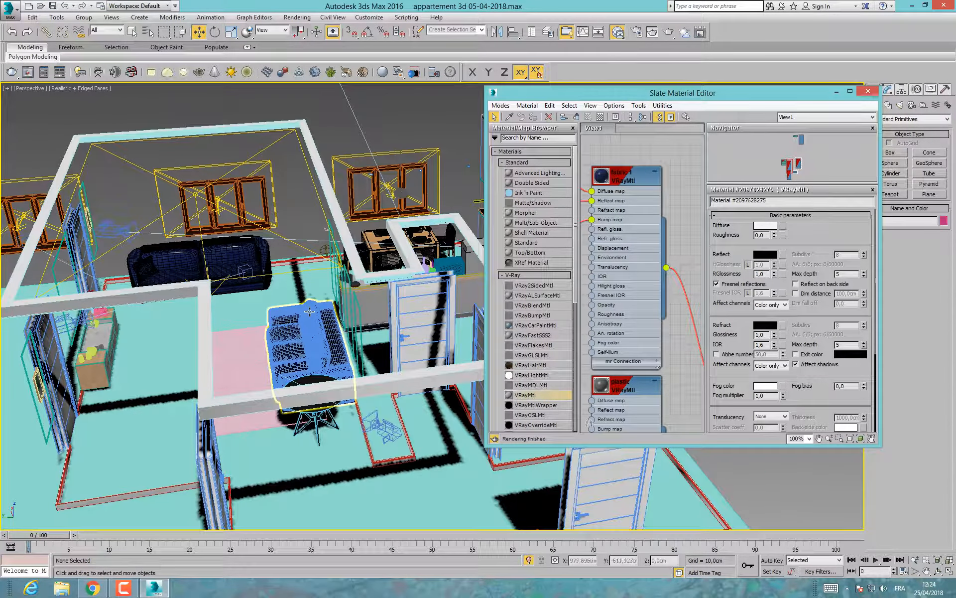
Step: Select the four rectangular wall frames behind the light blue sofa and assign them the standalone white VRayMtl
left_click(342, 290)
middle_click_drag(284, 293, 315, 255, "alt")
left_click(314, 244, "ctrl")
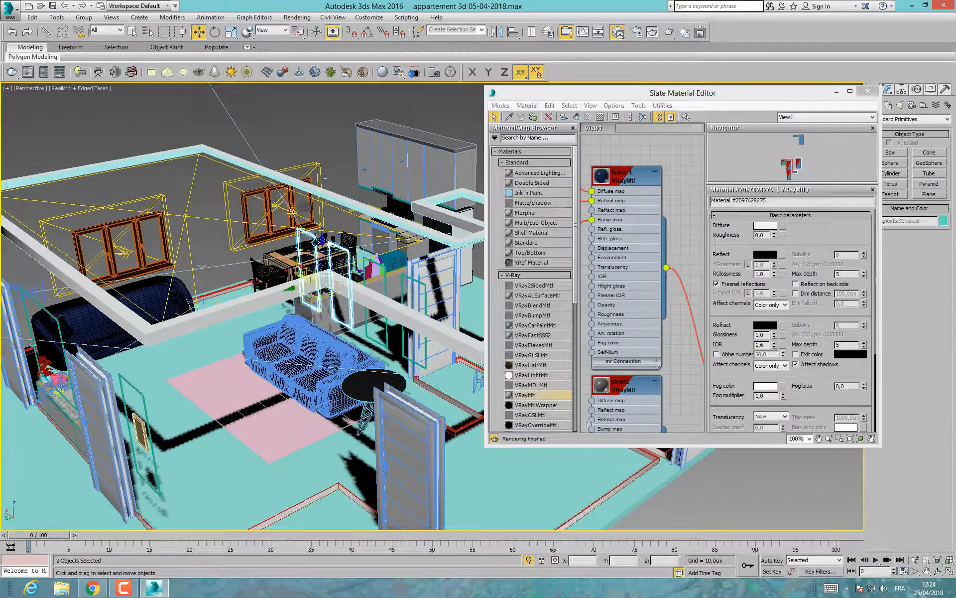
left_click(385, 271, "ctrl")
left_click(406, 277, "ctrl")
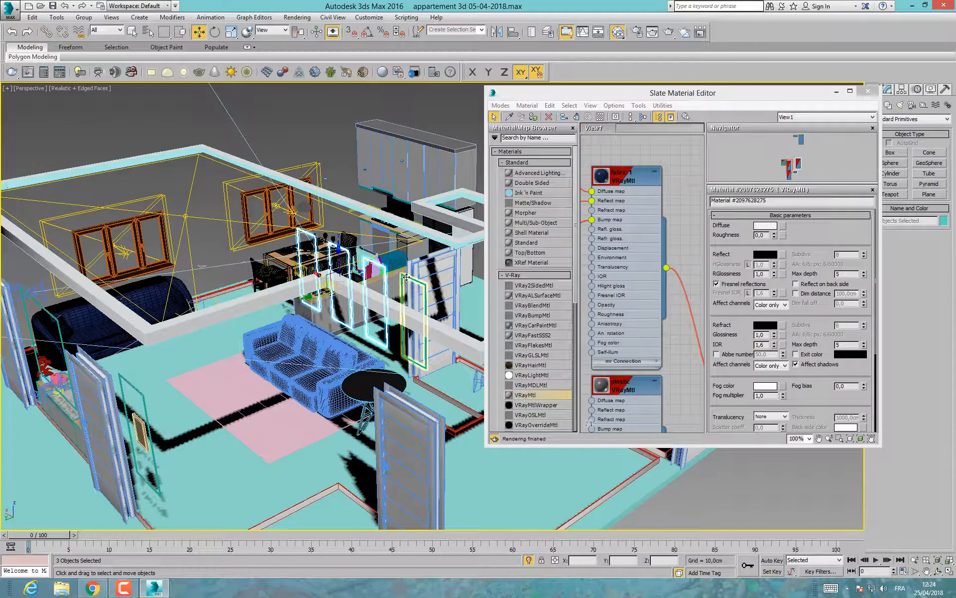
scroll(688, 280, "down", 15)
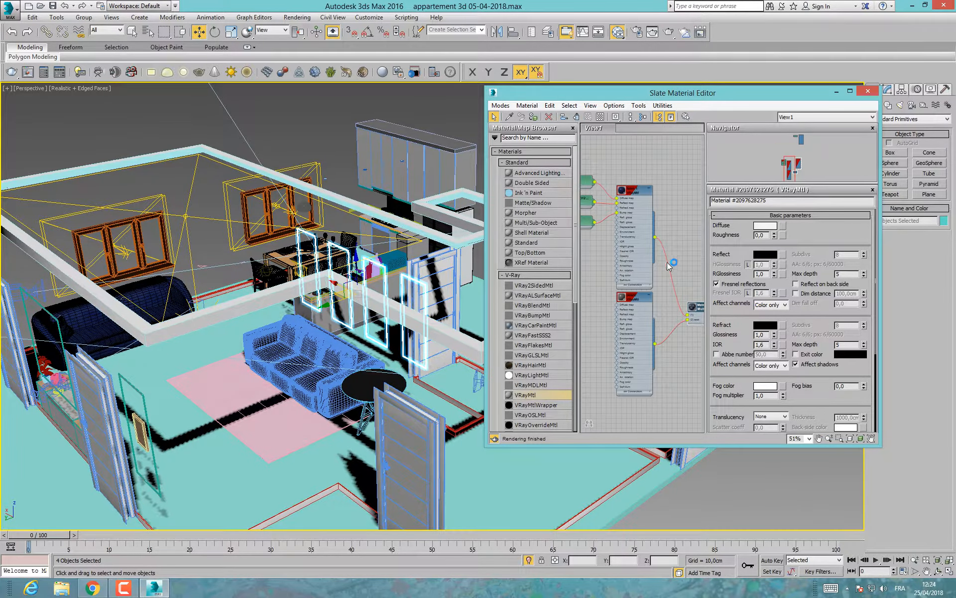
scroll(651, 275, "up", 9)
left_click(633, 242)
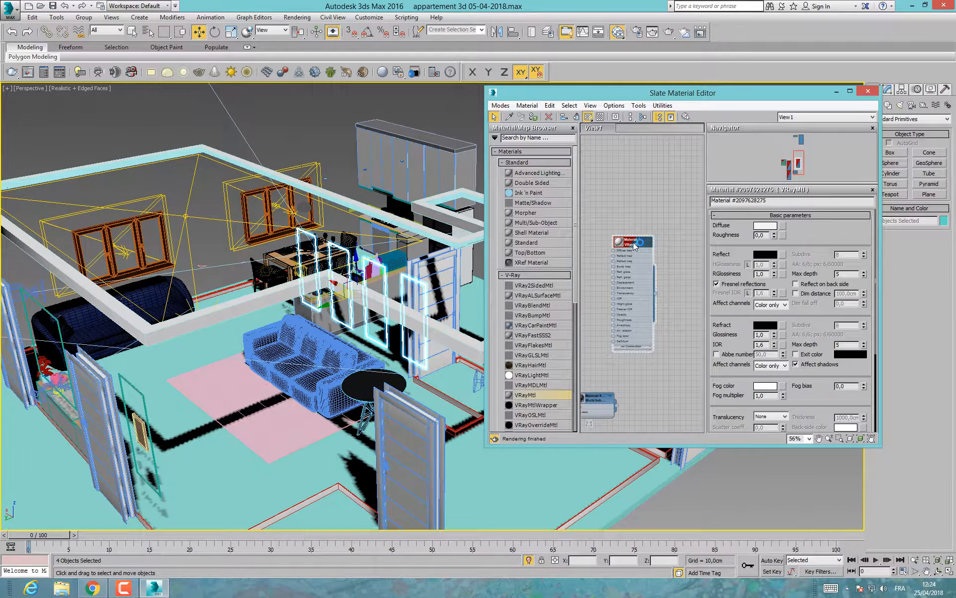
left_click(534, 117)
Step: Assign the white VRayMtl to the wall frame surrounding the dark picture beside the door
middle_click_drag(334, 268, 232, 298, "alt")
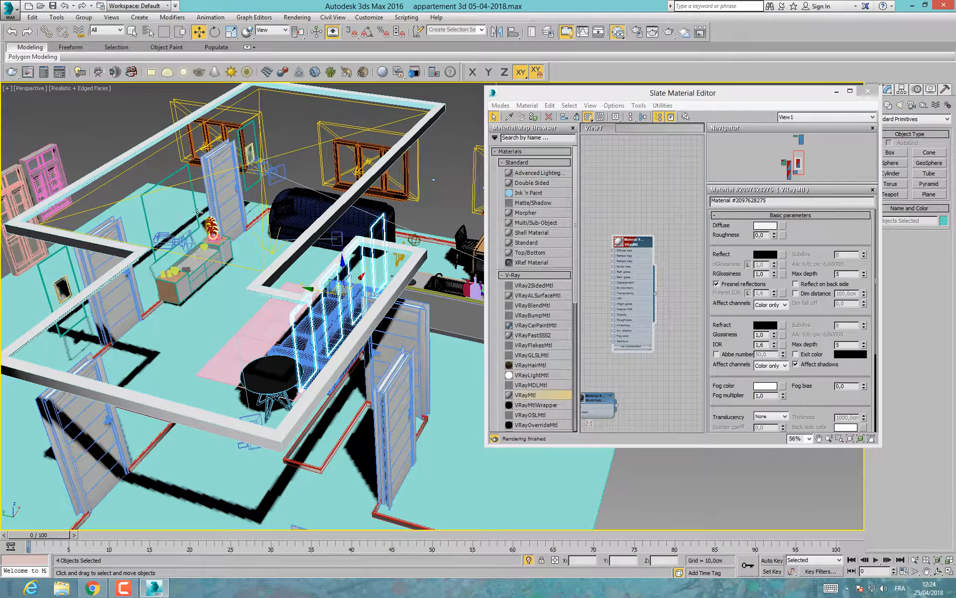
left_click(191, 178)
scroll(242, 124, "up", 4)
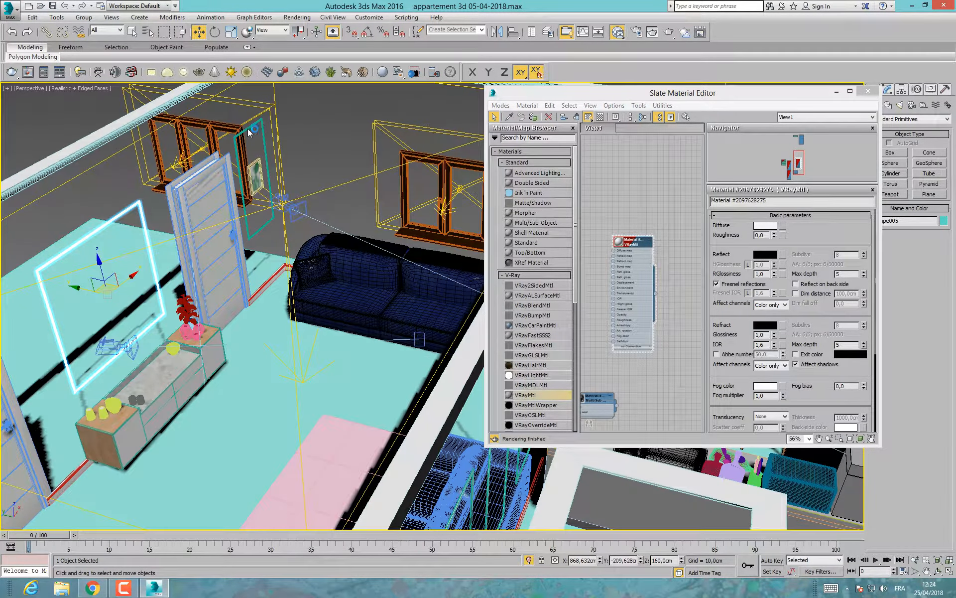
left_click(248, 127, "ctrl")
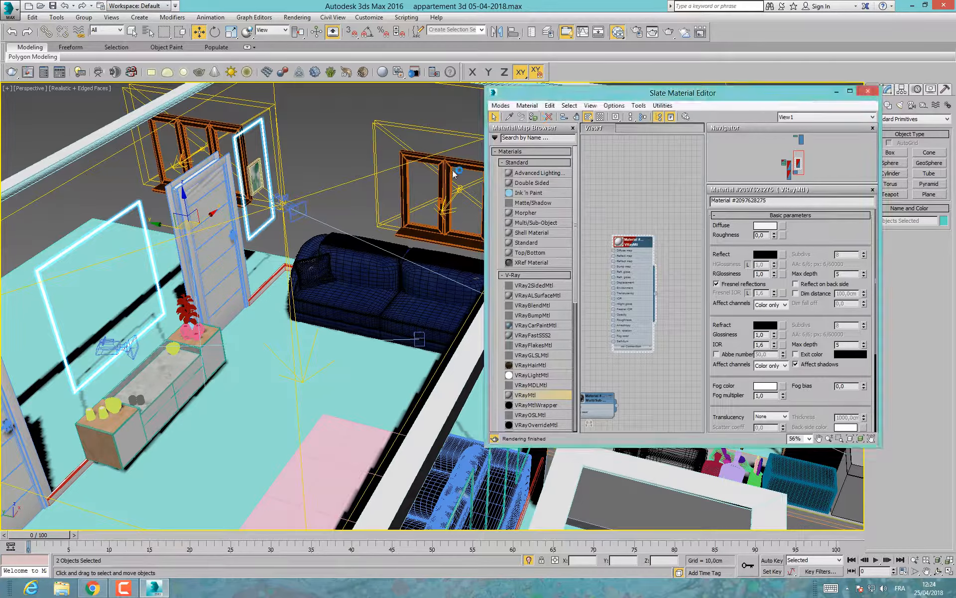
middle_click_drag(281, 212, 317, 201)
scroll(290, 217, "down", 3)
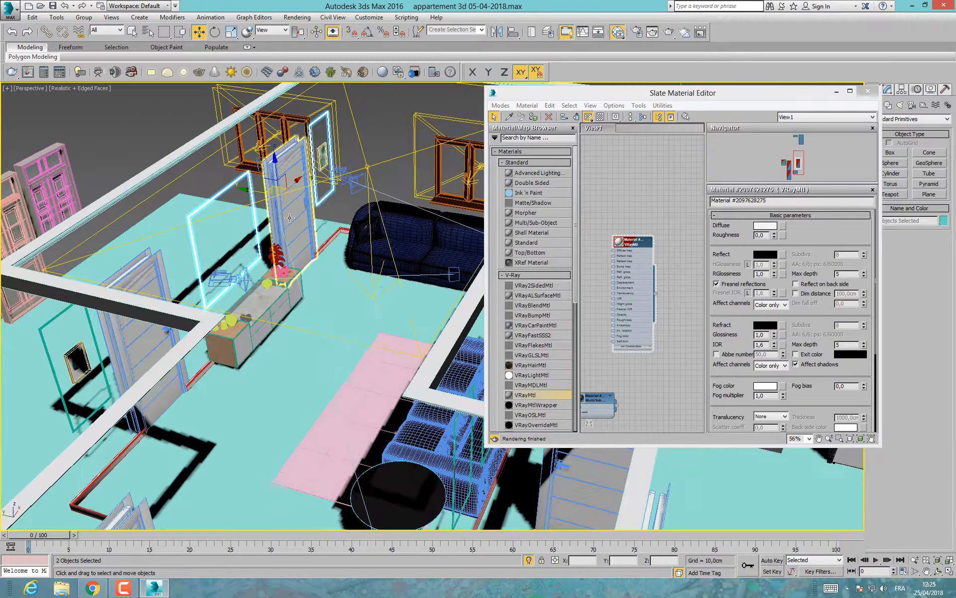
left_click(103, 344)
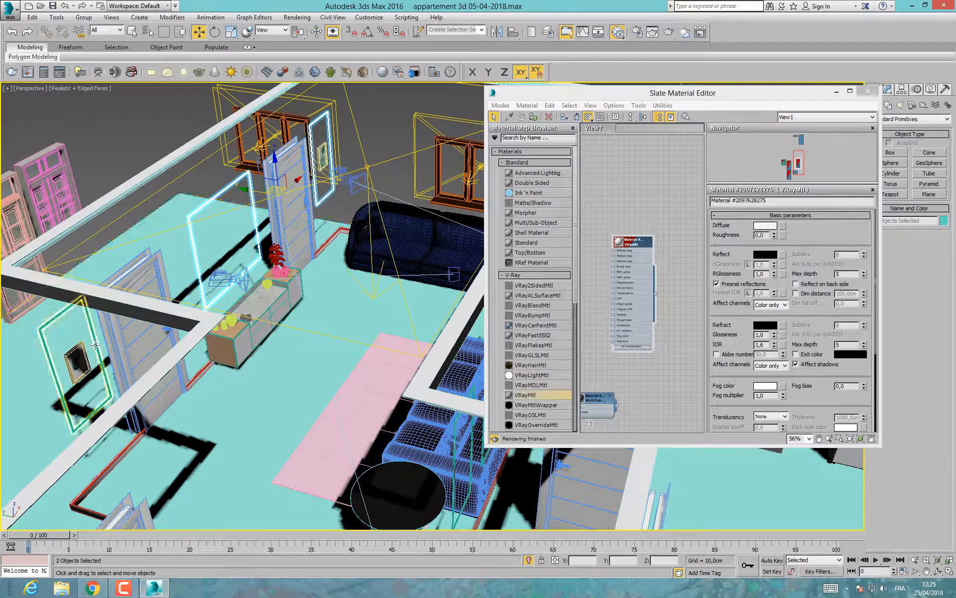
left_click(535, 117)
middle_click_drag(312, 318, 265, 302)
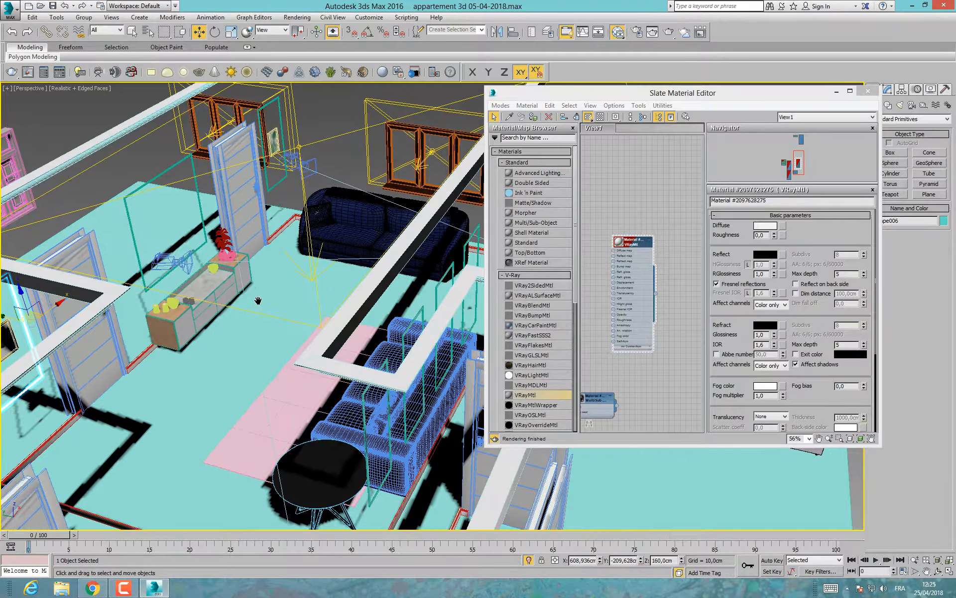
Step: Assign the white VRayMtl to the large rectangular wall frame above the sideboard
middle_click_drag(175, 269, 217, 292, "alt")
left_click(187, 231)
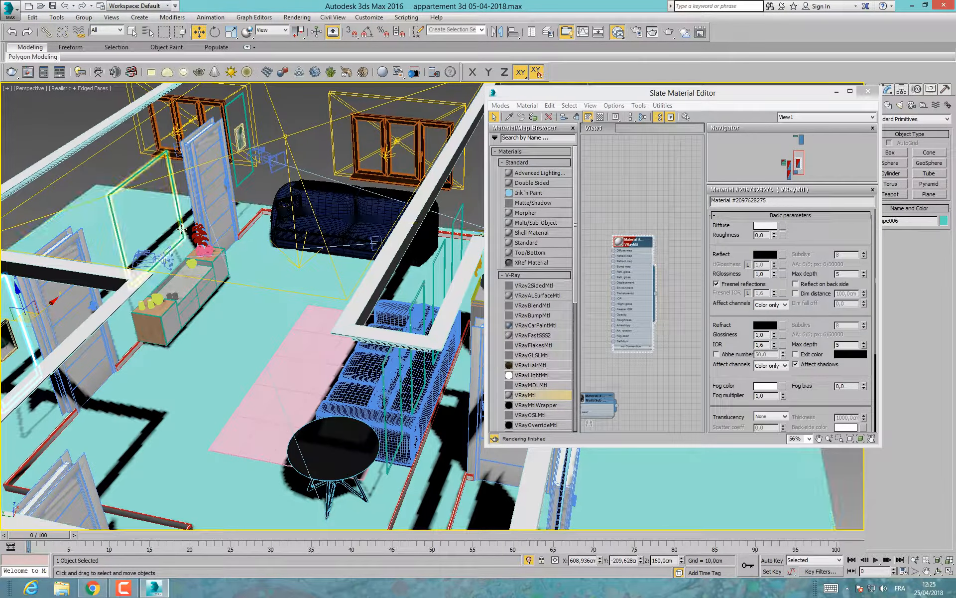
left_click(533, 116)
left_click(532, 116)
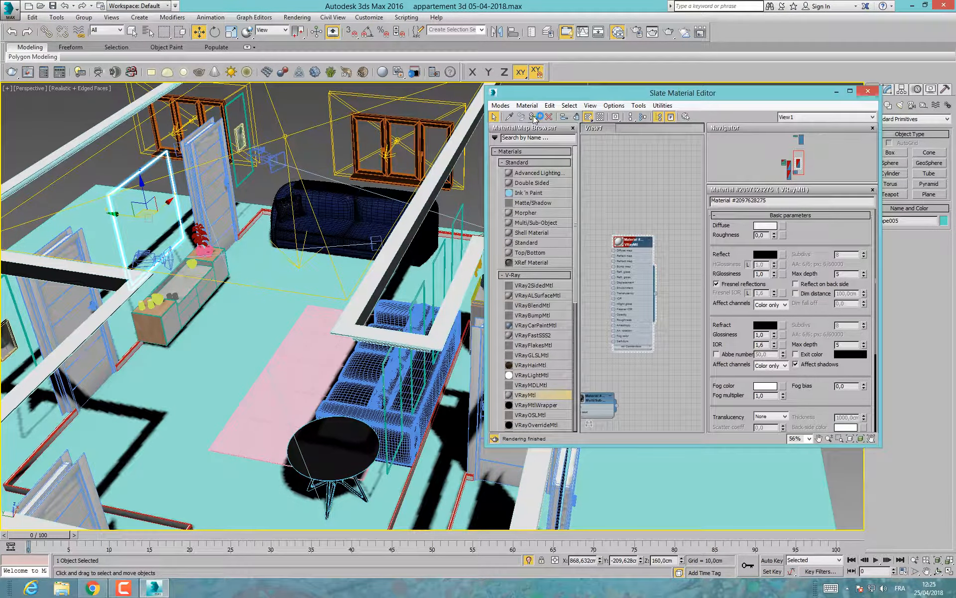
Step: Select the floor, exit the current isolation, add the walls to the selection and isolate both objects
middle_click_drag(353, 314, 400, 295)
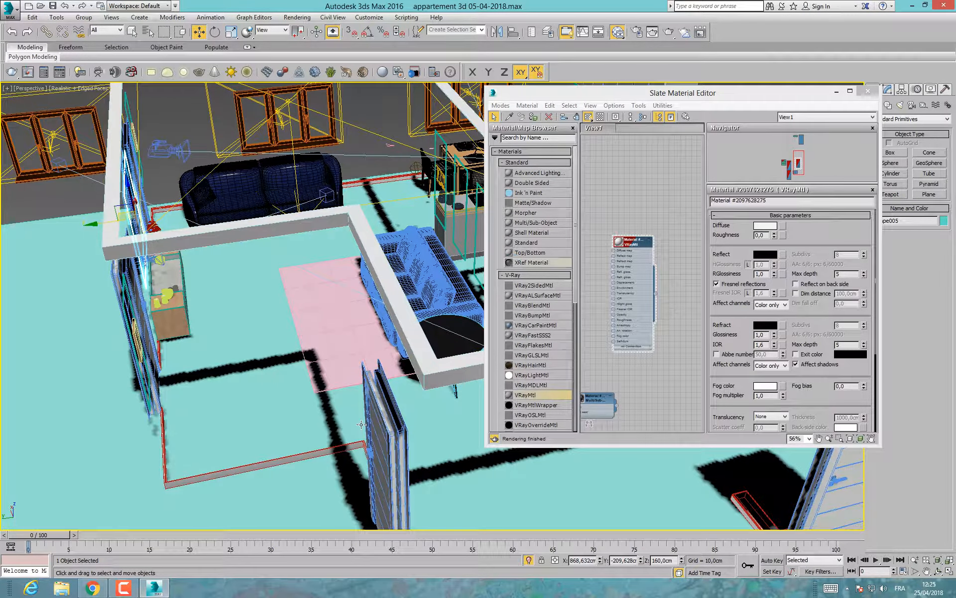
left_click(309, 438)
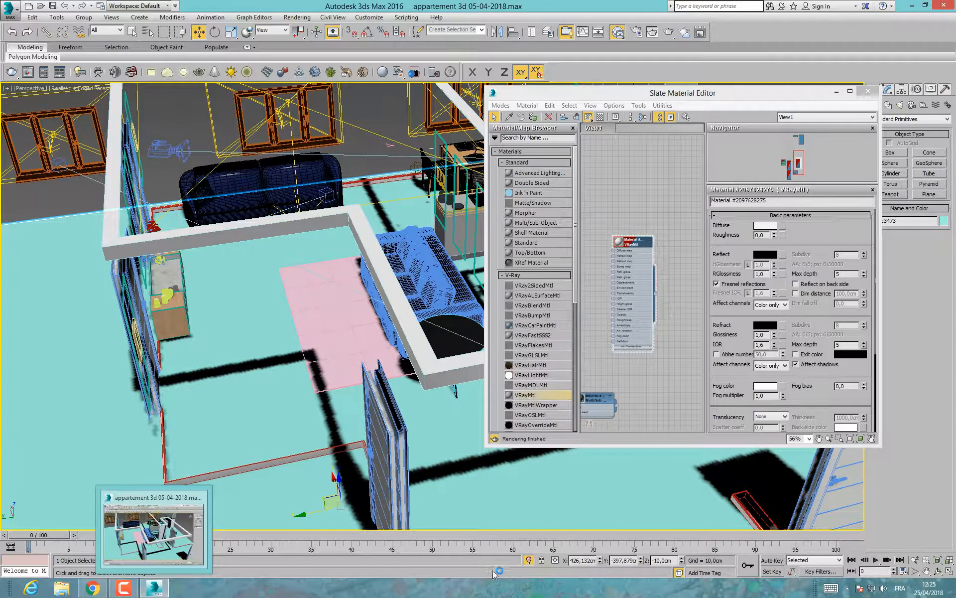
left_click(528, 560)
left_click(528, 560)
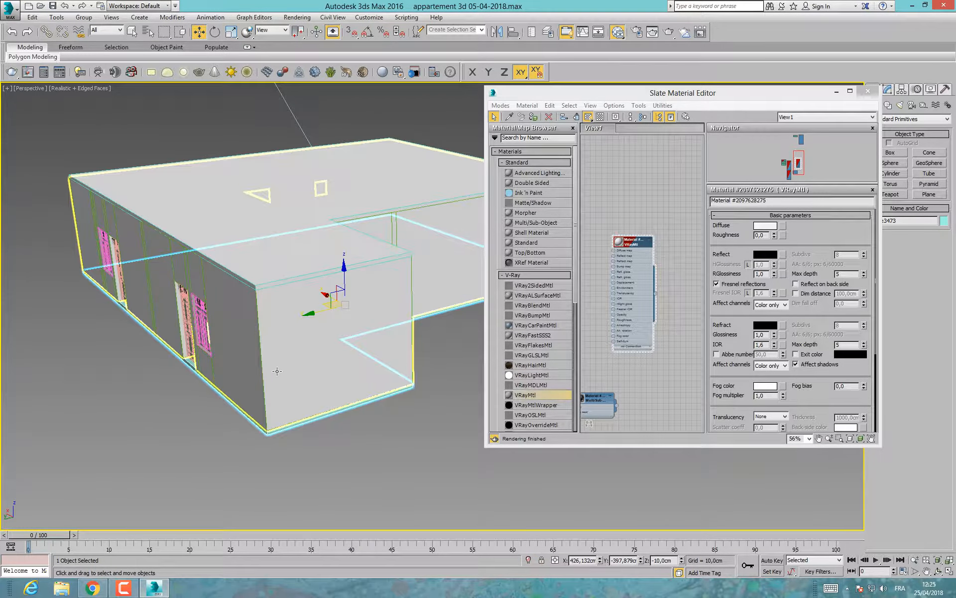
left_click(277, 371, "ctrl")
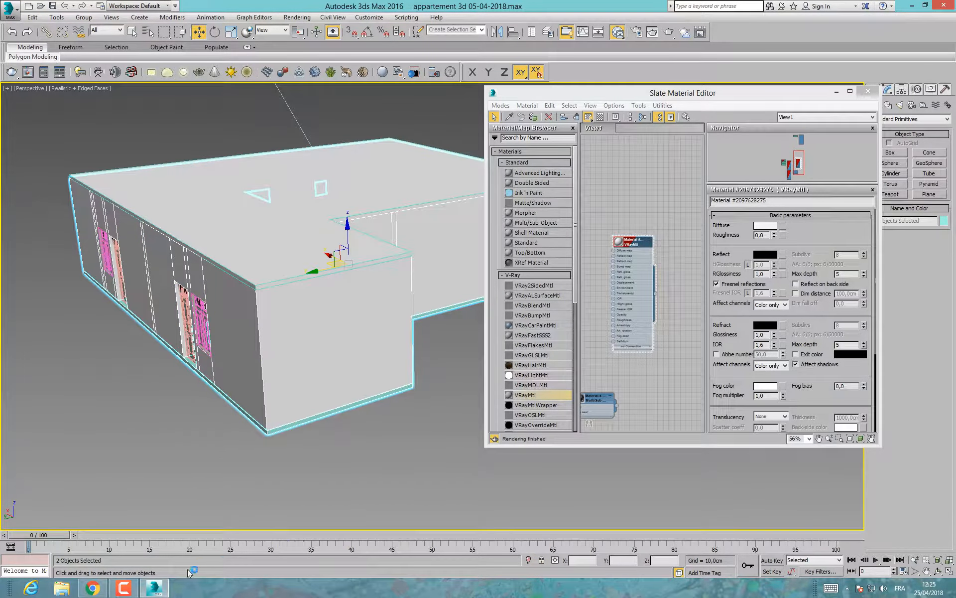
left_click(529, 560)
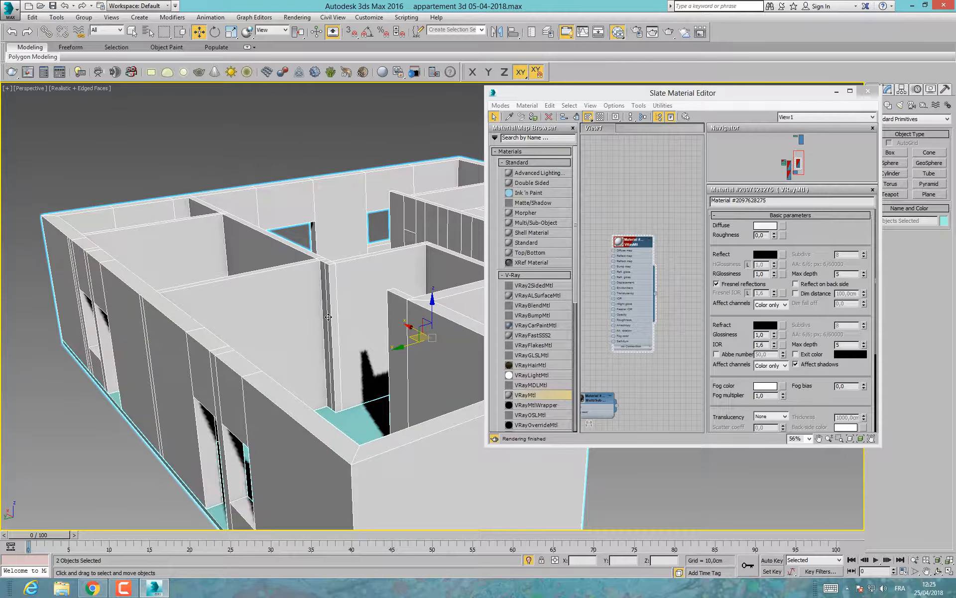
Step: Select only the floor slab in the perspective view and close the Slate Material Editor
key("alt+w")
right_click(247, 215)
key("alt+w")
scroll(229, 315, "down", 10)
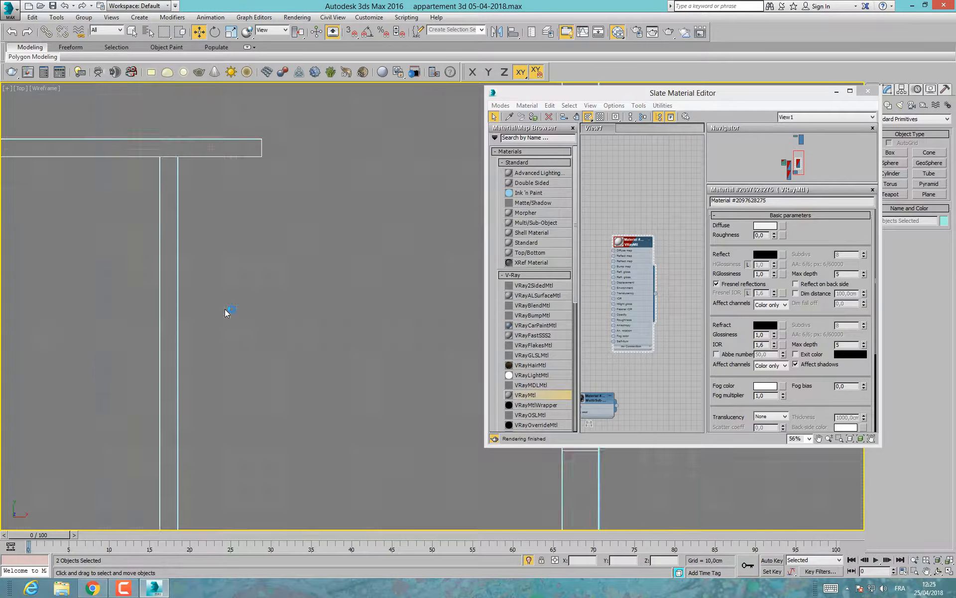
key("alt+w")
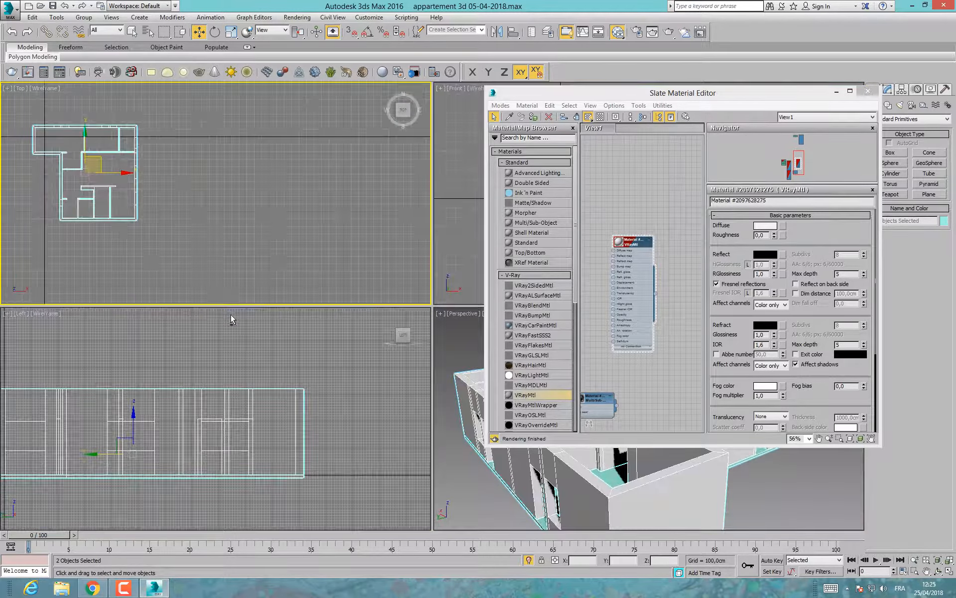
left_click(618, 485)
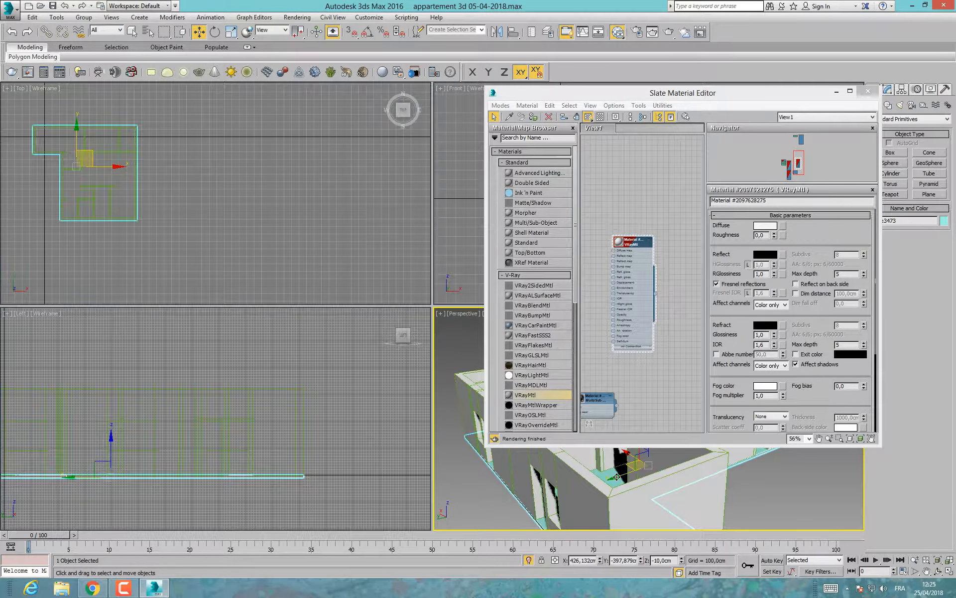
left_click(868, 92)
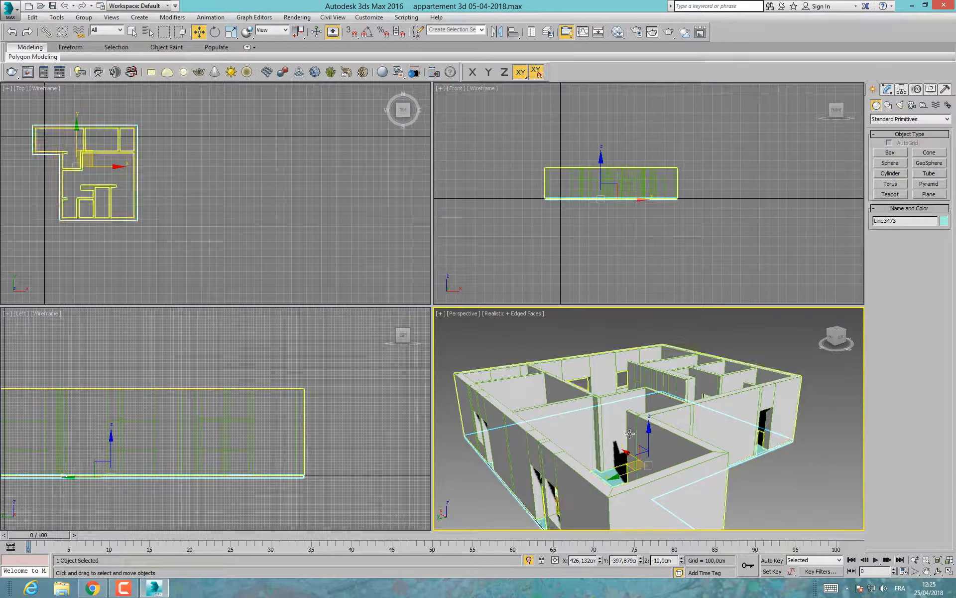
Step: Convert the extruded floor slab to an Editable Poly
middle_click_drag(672, 428, 638, 430, "alt")
scroll(638, 431, "down", 2)
mouse_move(639, 431)
middle_mouse_down("alt")
mouse_move(632, 439)
mouse_move(649, 439)
middle_mouse_up("alt")
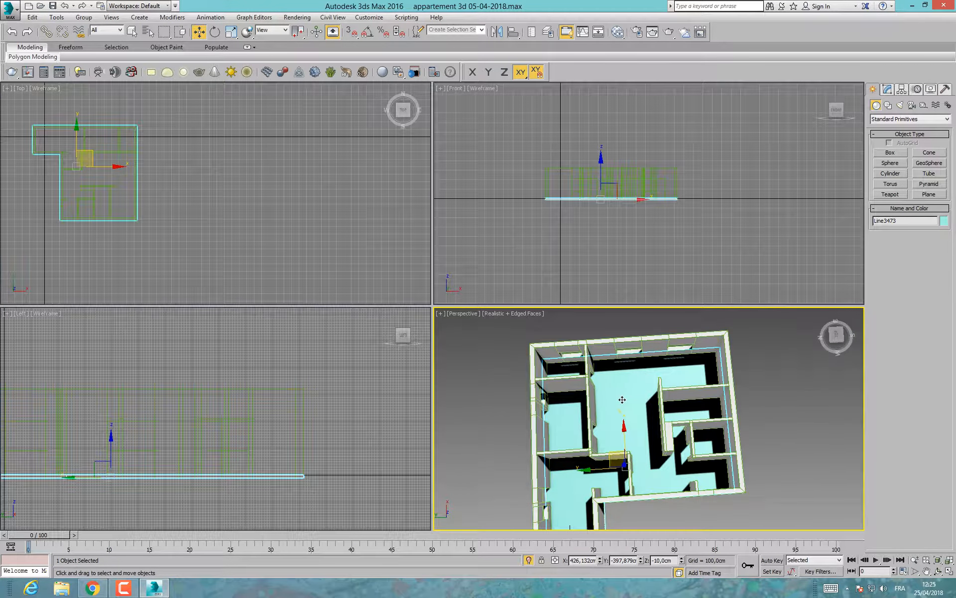
left_click(887, 89)
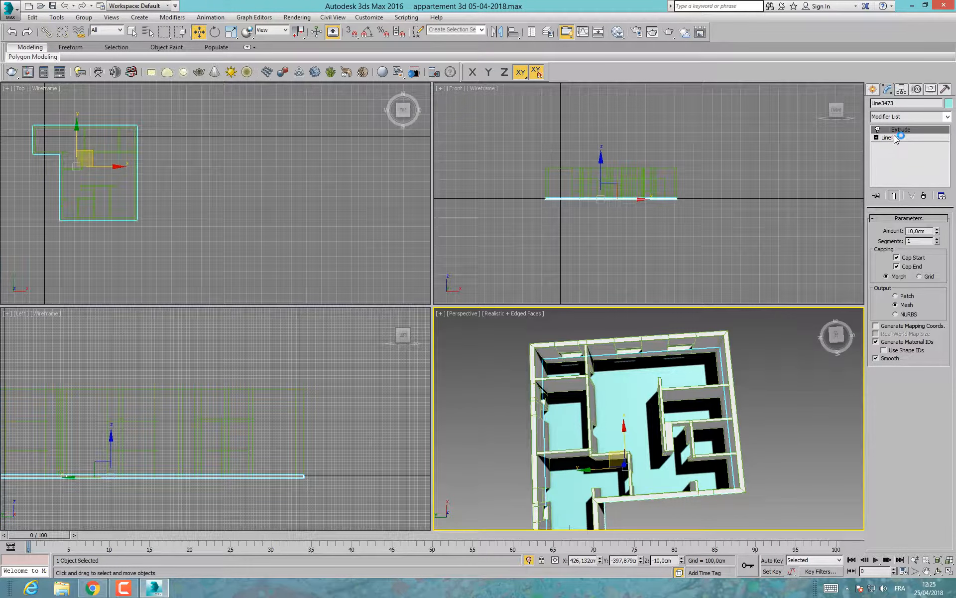
right_click(657, 369)
mouse_move(727, 467)
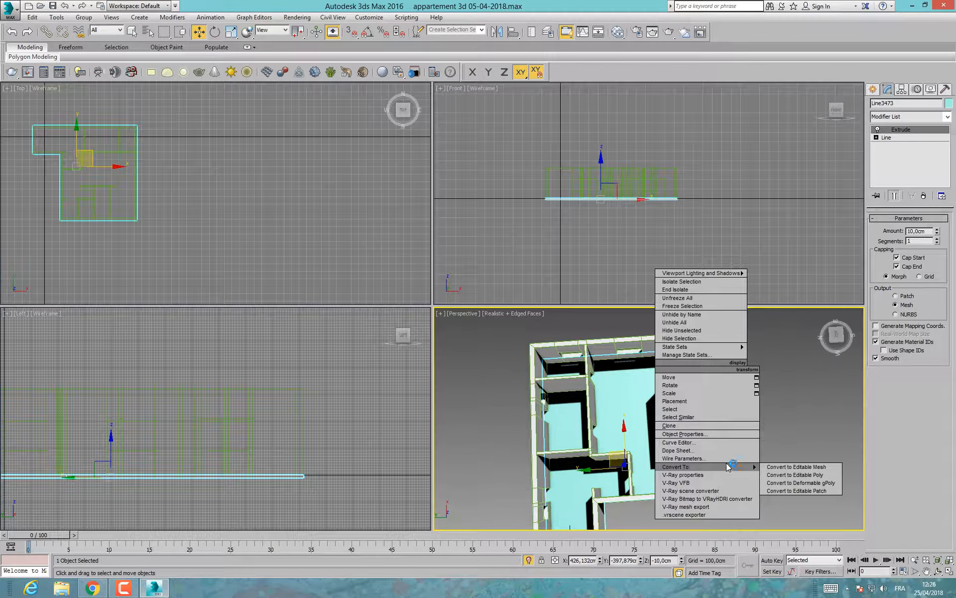
left_click(796, 474)
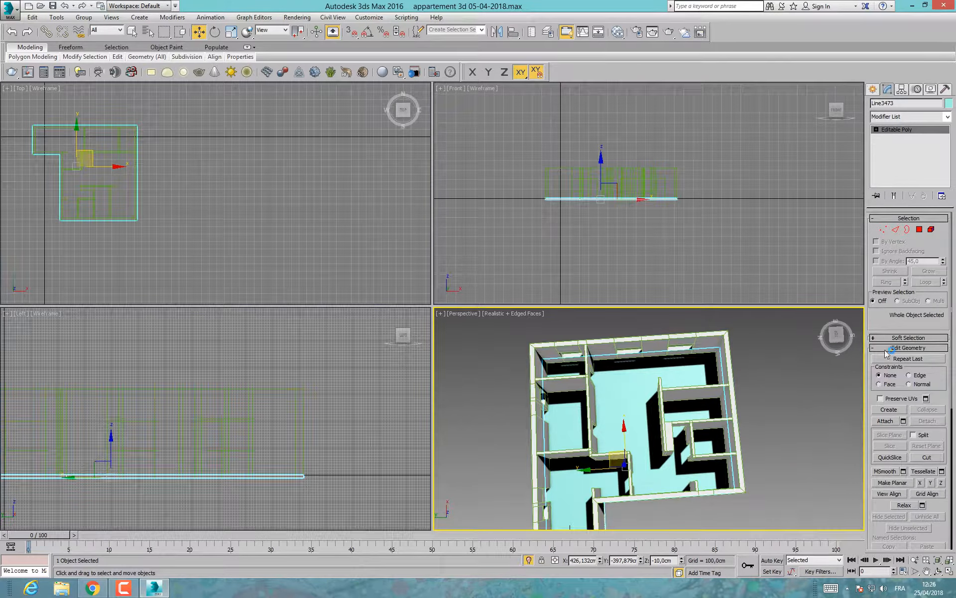
Step: Start the Cut tool on the floor and turn on 2.5D snapping with the Vertex snap option
scroll(887, 325, "down", 2)
scroll(915, 381, "down", 2)
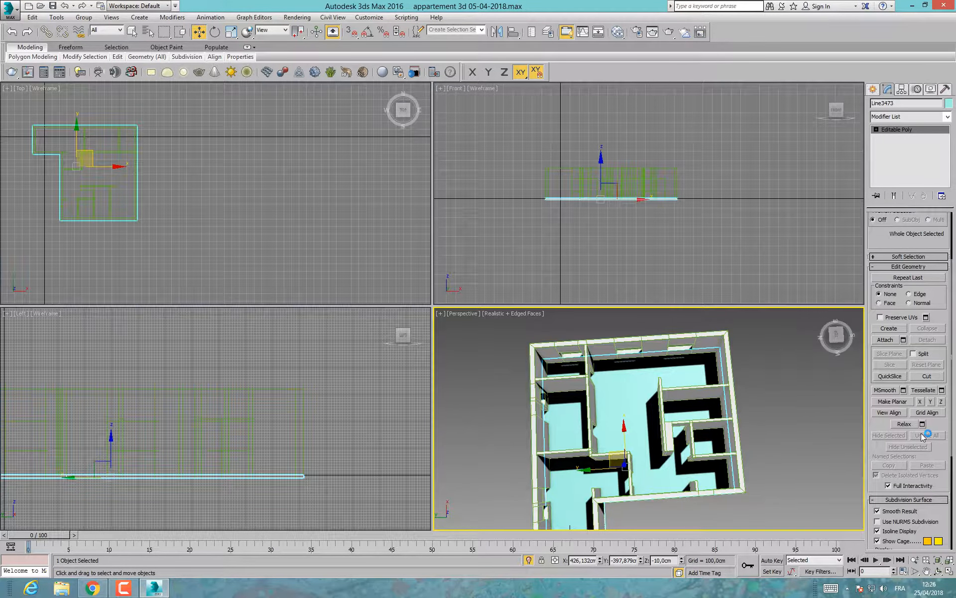
scroll(930, 394, "up", 4)
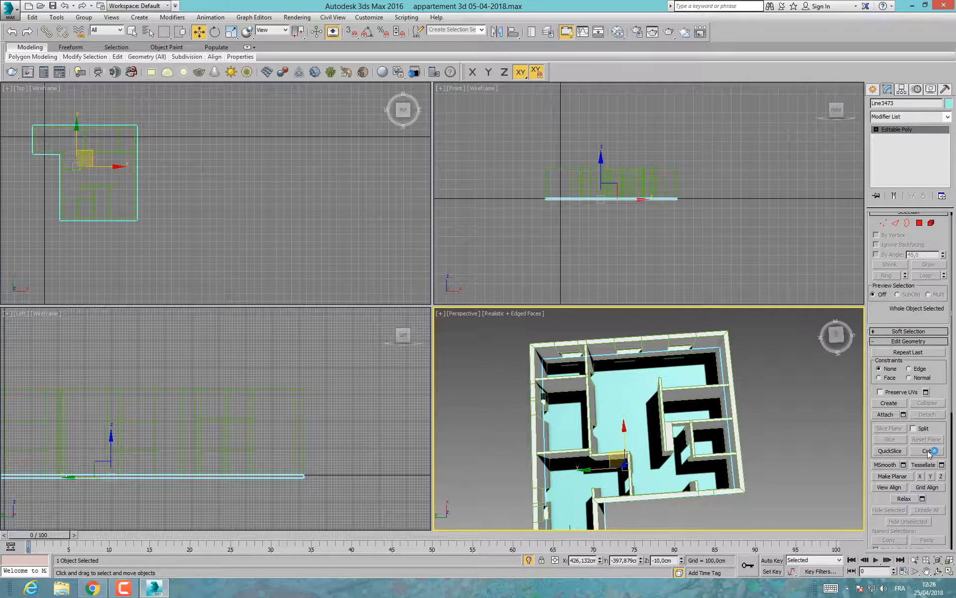
right_click(763, 379)
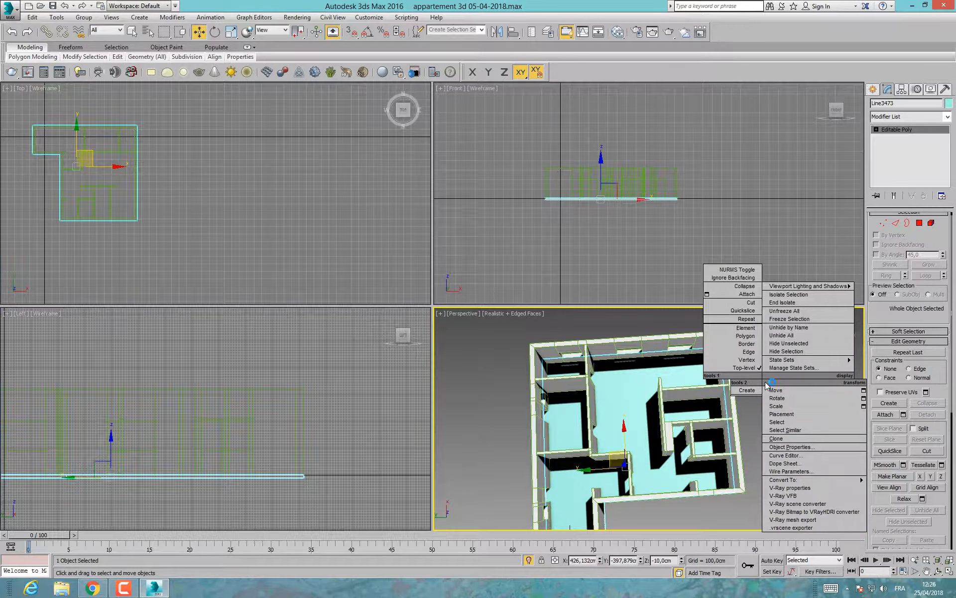
left_click(750, 302)
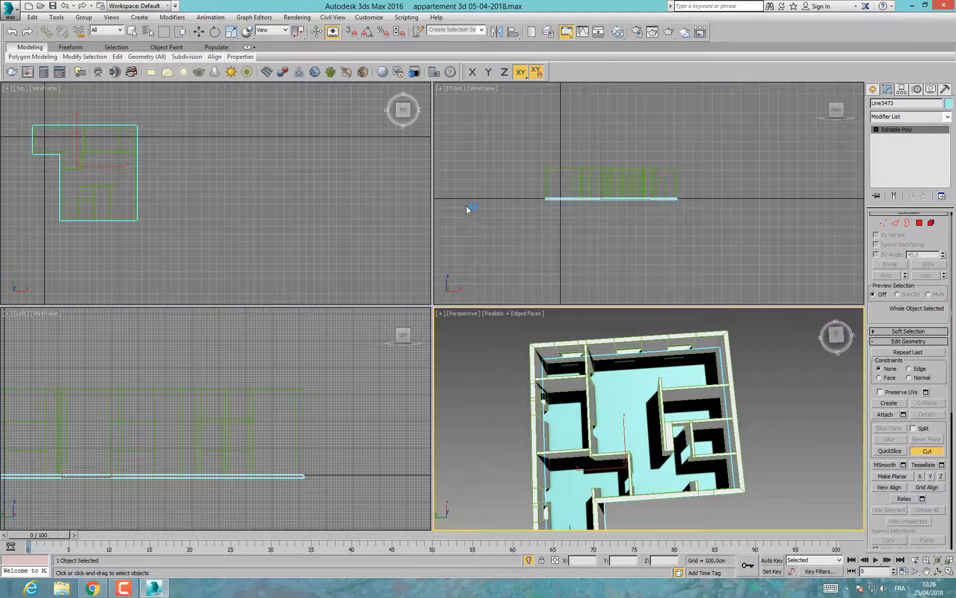
right_click(352, 33)
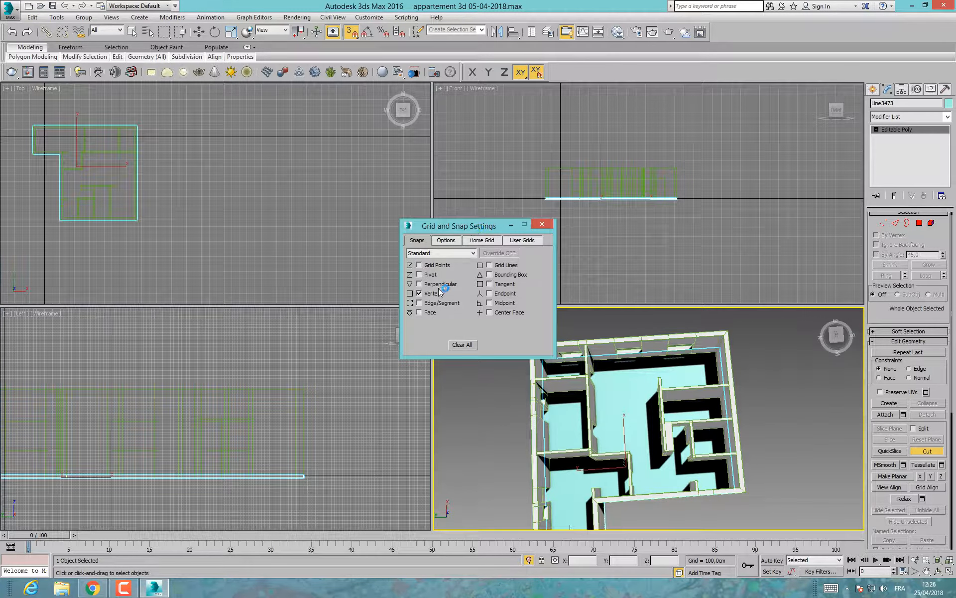
left_click(542, 225)
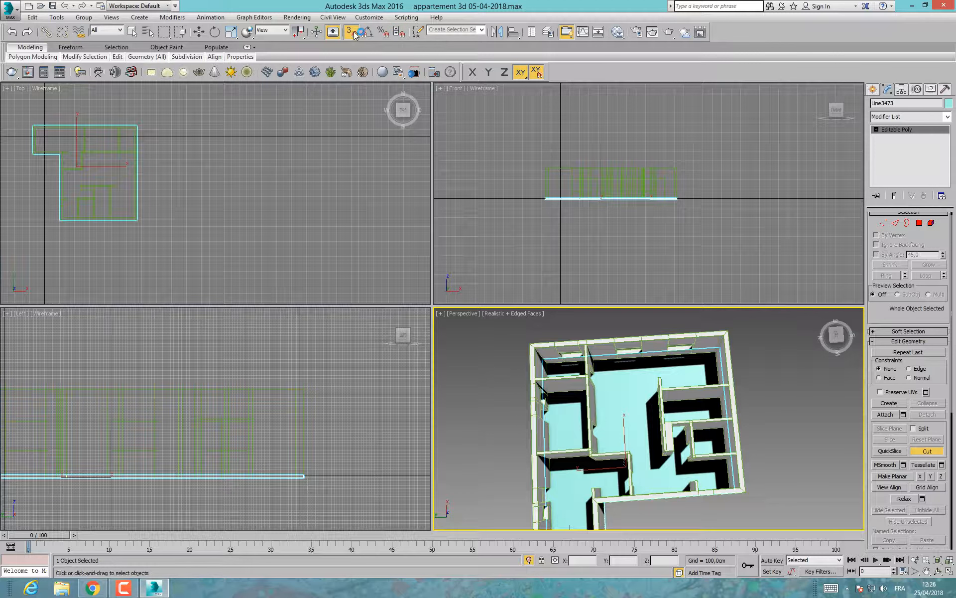
left_click_drag(352, 32, 350, 62)
Step: In the top view, cut the floor from the free end corner of the central partition to a vertex on the right outer wall's inner face
scroll(220, 179, "up", 6)
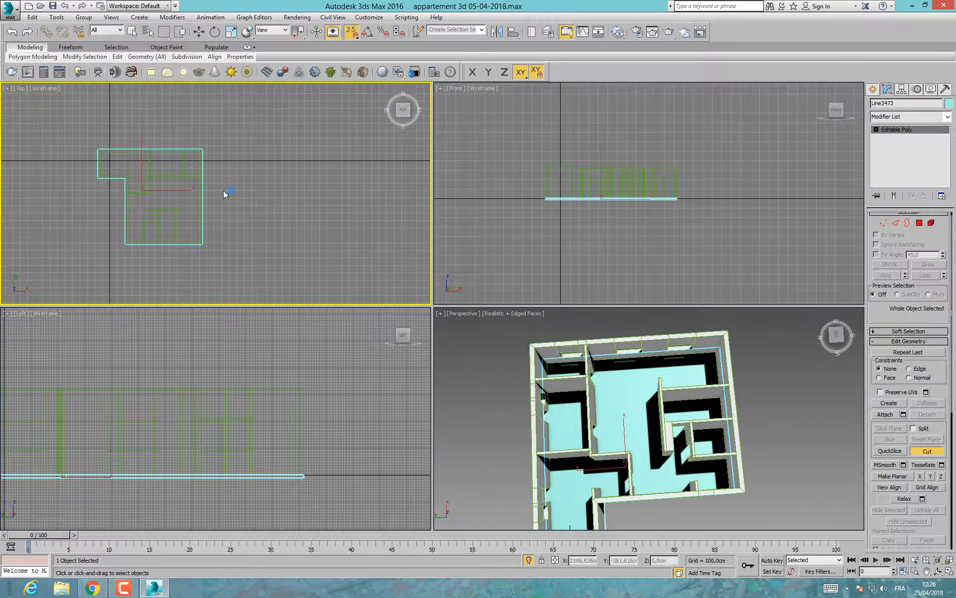
scroll(180, 179, "down", 5)
middle_click_drag(192, 186, 214, 171)
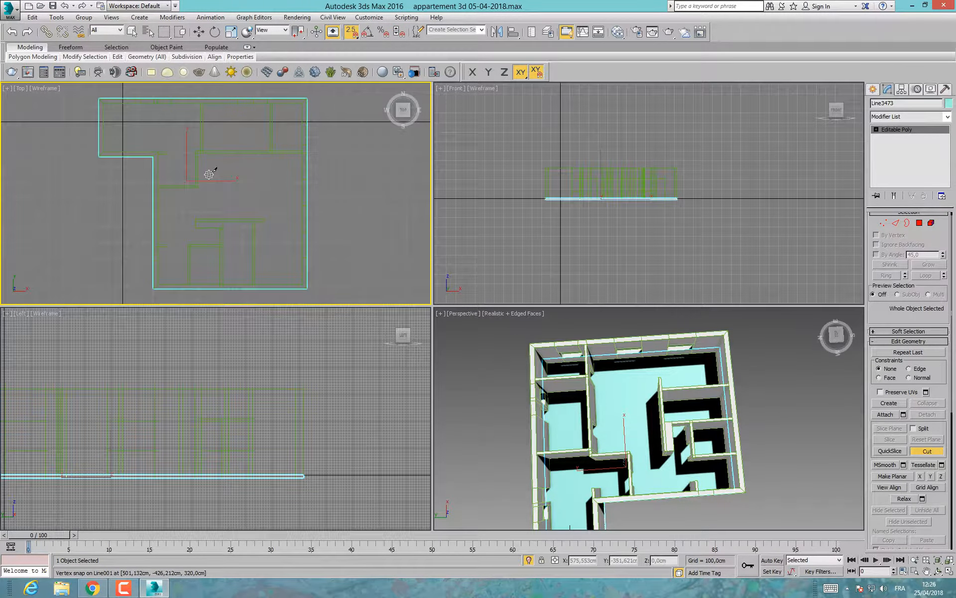
key("alt+w")
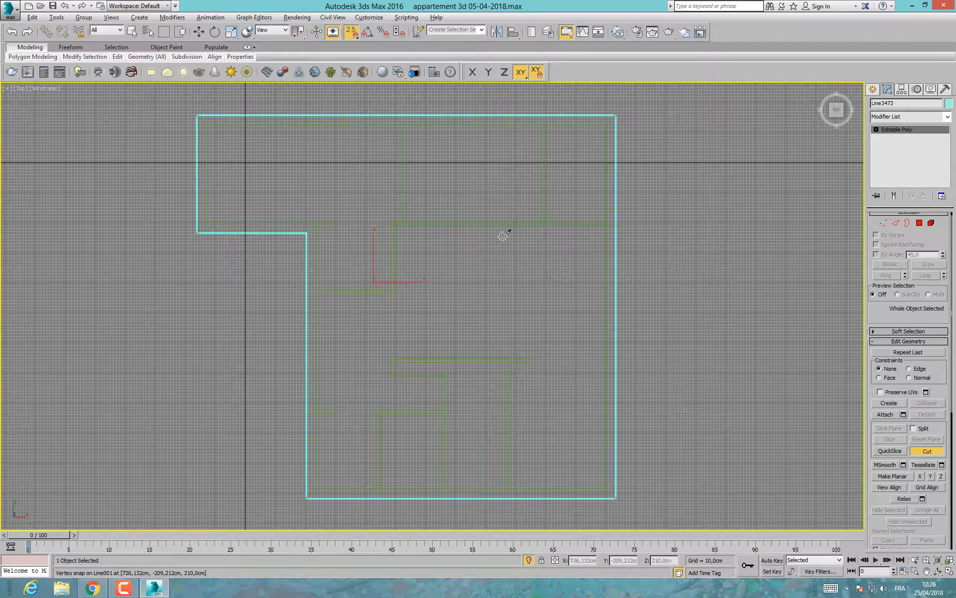
middle_click_drag(580, 281, 546, 207)
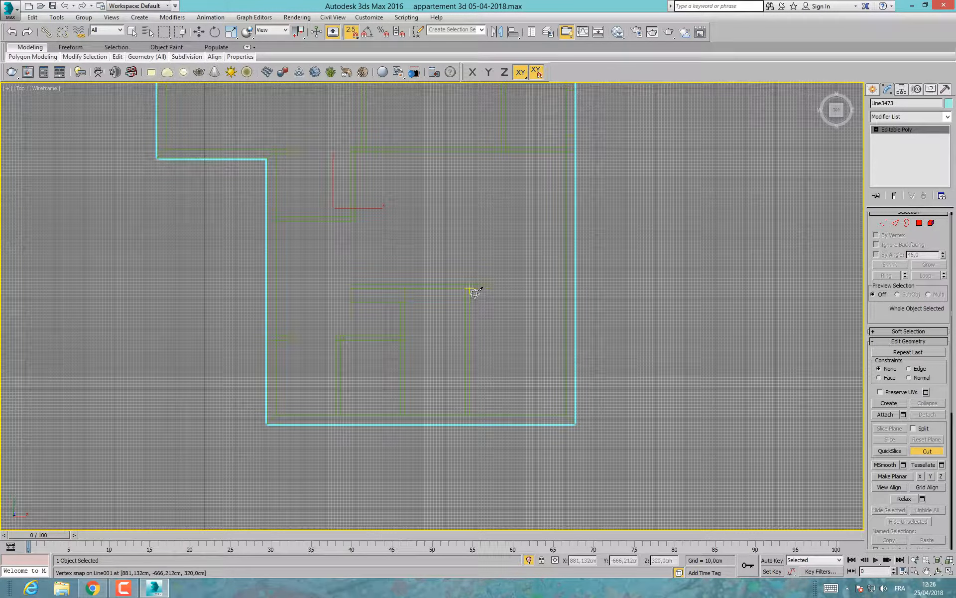
scroll(489, 283, "up", 5)
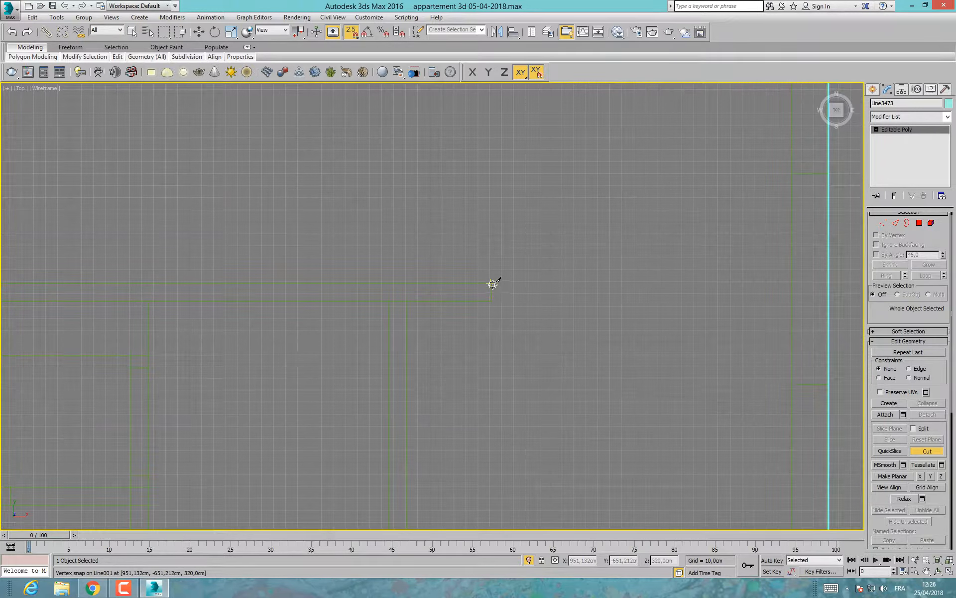
left_click(493, 284)
scroll(518, 369, "down", 5)
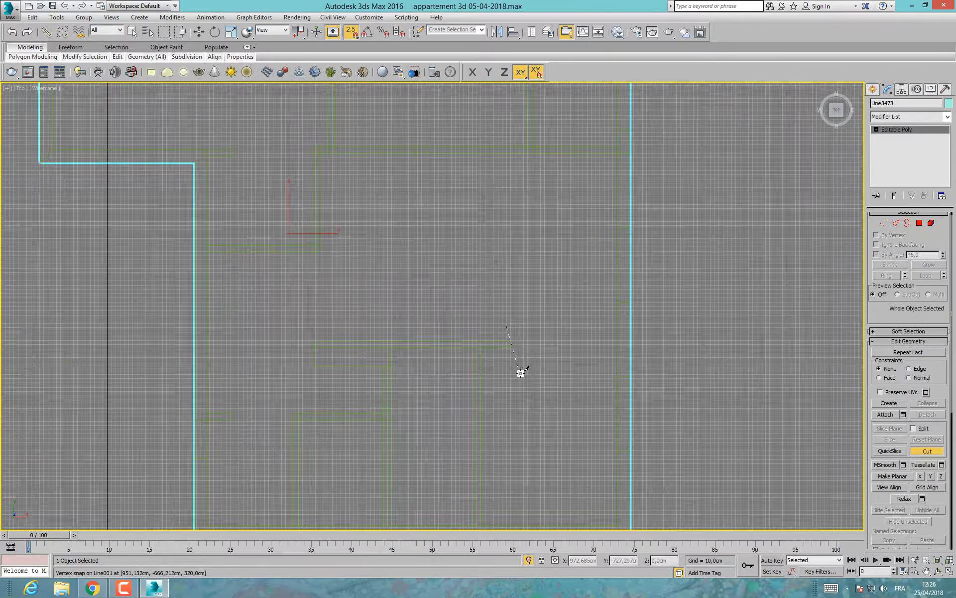
right_click(589, 255)
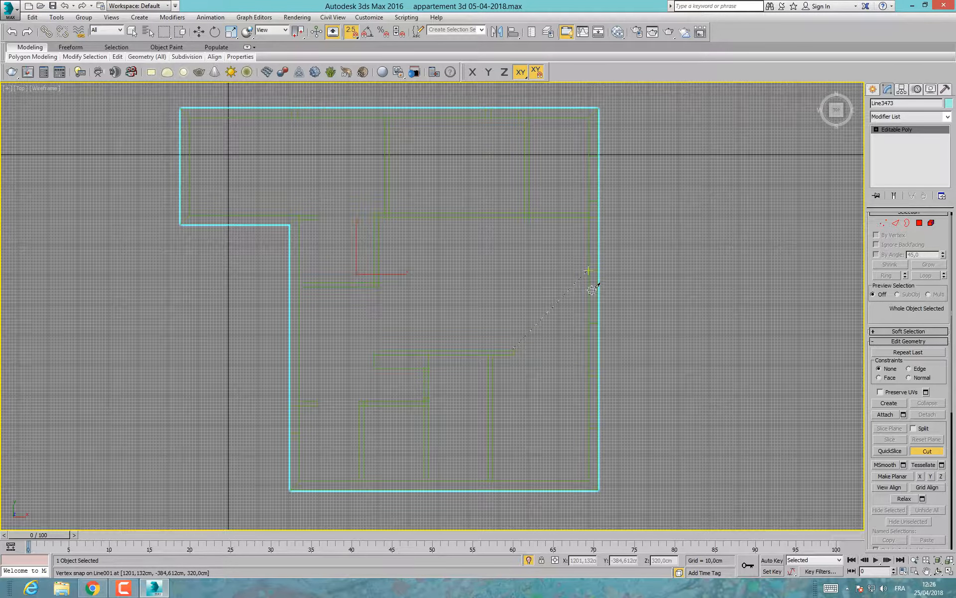
left_click(589, 322)
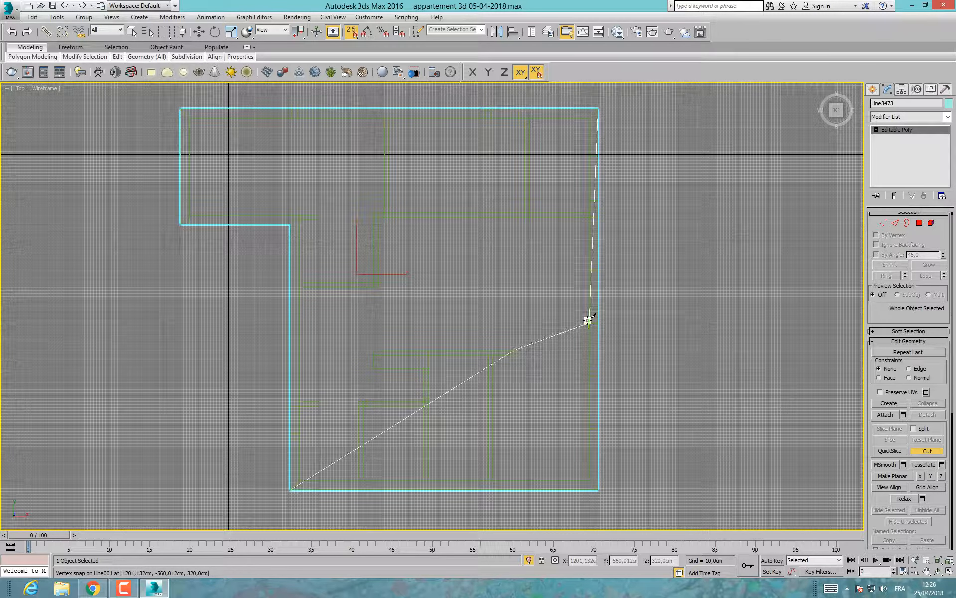
Step: Continue the floor cut along the inner wall corners of the living area and hallway to the corner below the niche
left_click(589, 216)
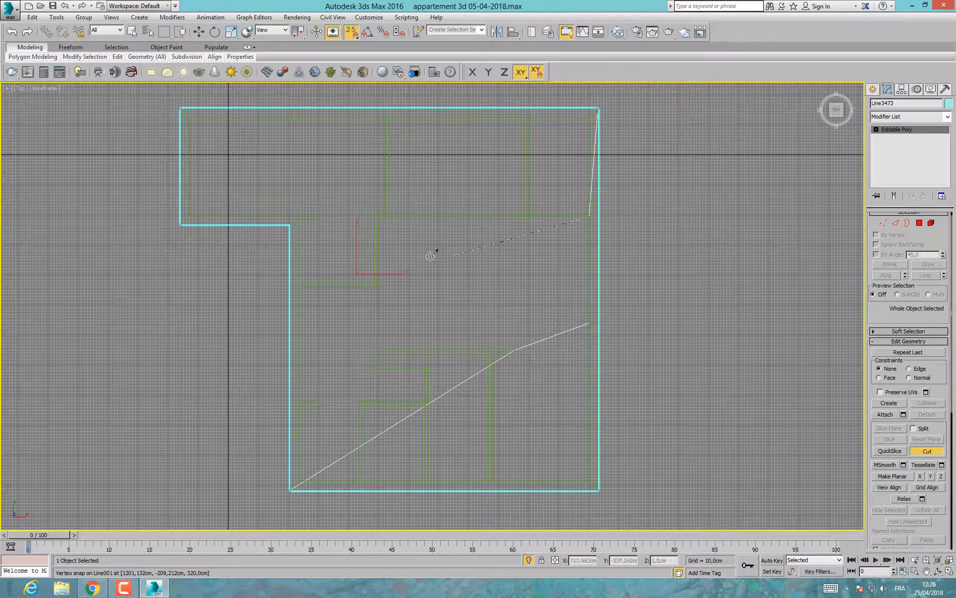
left_click(378, 218)
left_click(379, 287)
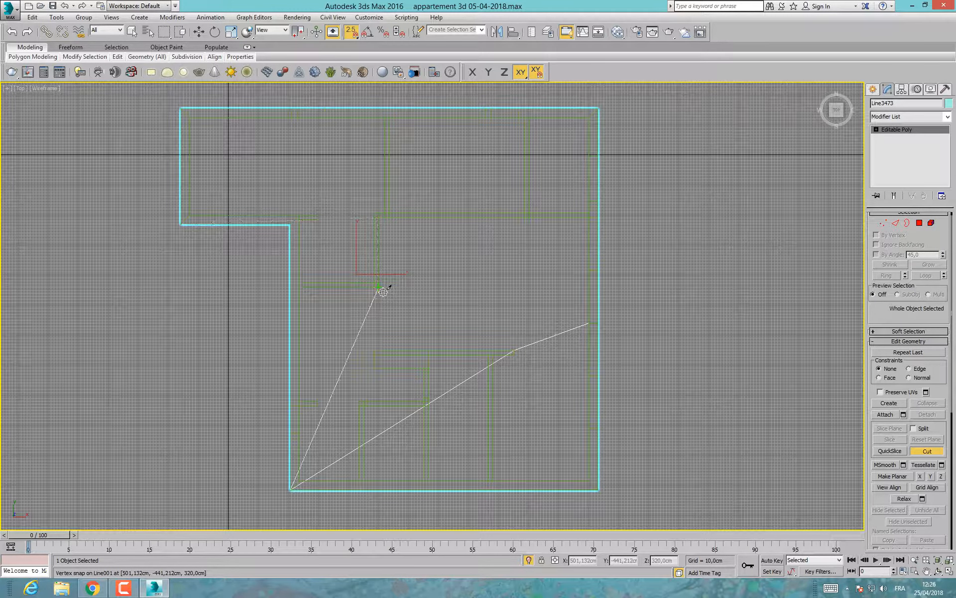
left_click(299, 285)
left_click(298, 401)
left_click(424, 401)
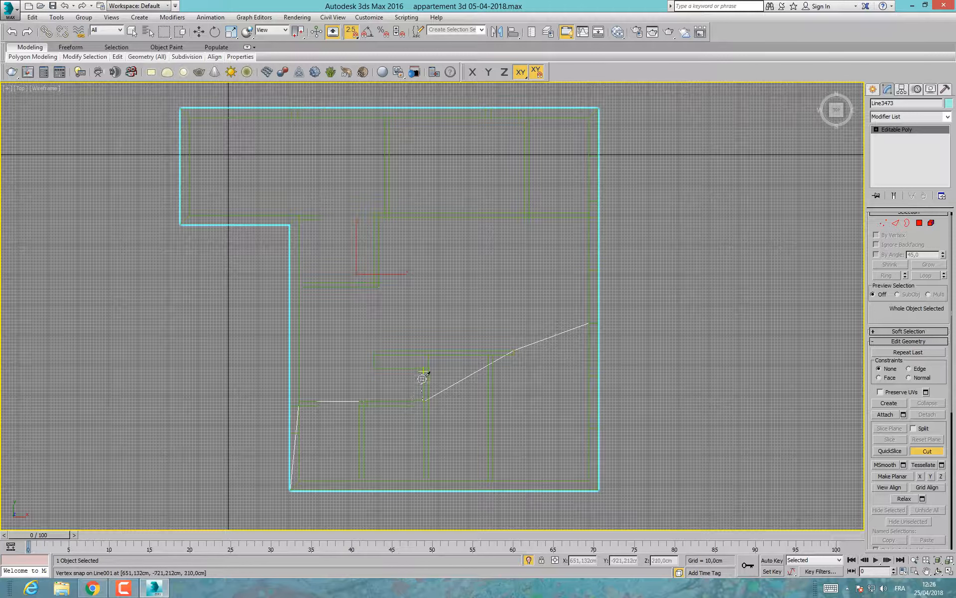
Step: Cut around the corners of the niche block and close the outline at the starting corner of the central partition
scroll(423, 369, "up", 3)
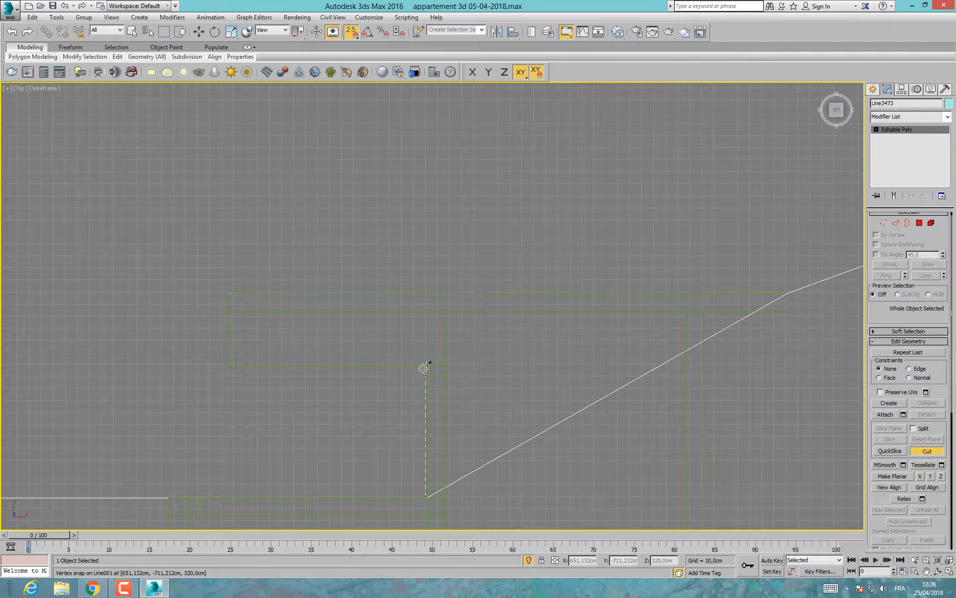
left_click(423, 369)
left_click(229, 365)
left_click(230, 294)
scroll(170, 292, "down", 3)
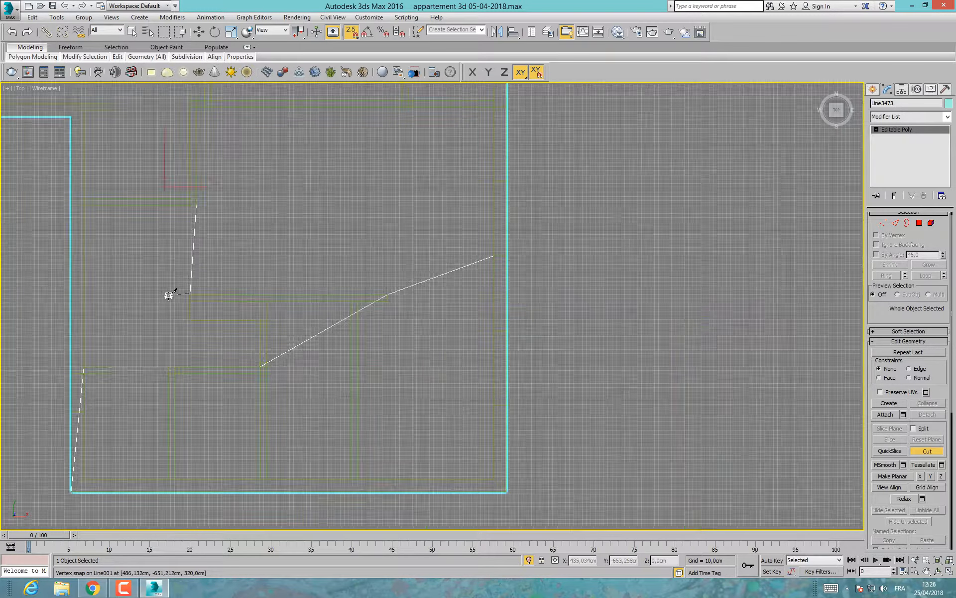
left_click(386, 292)
Step: Move the cut vertex on the right outer wall along Y to line up with the central partition's end corner
left_click(883, 223)
key("w")
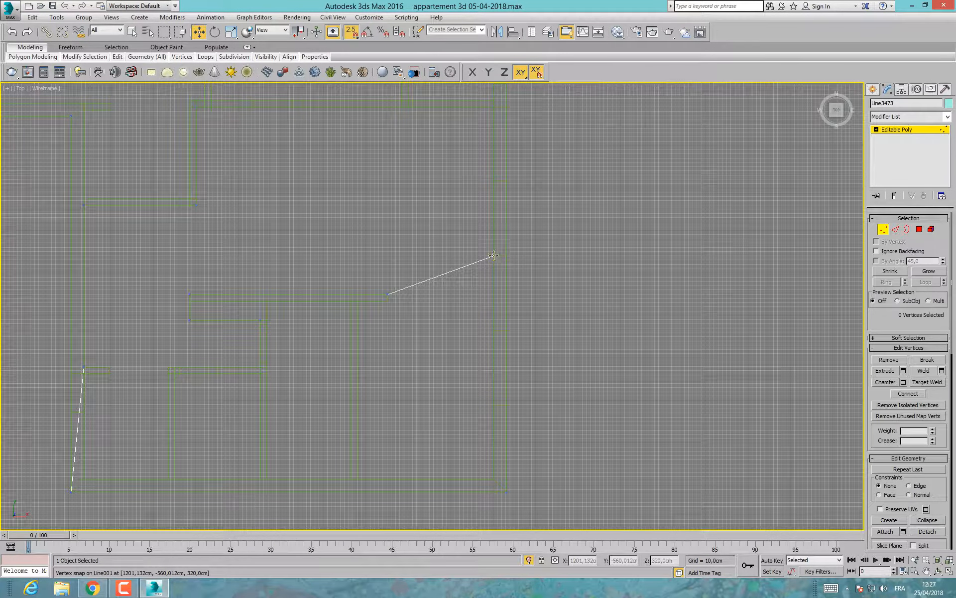
left_click(493, 254)
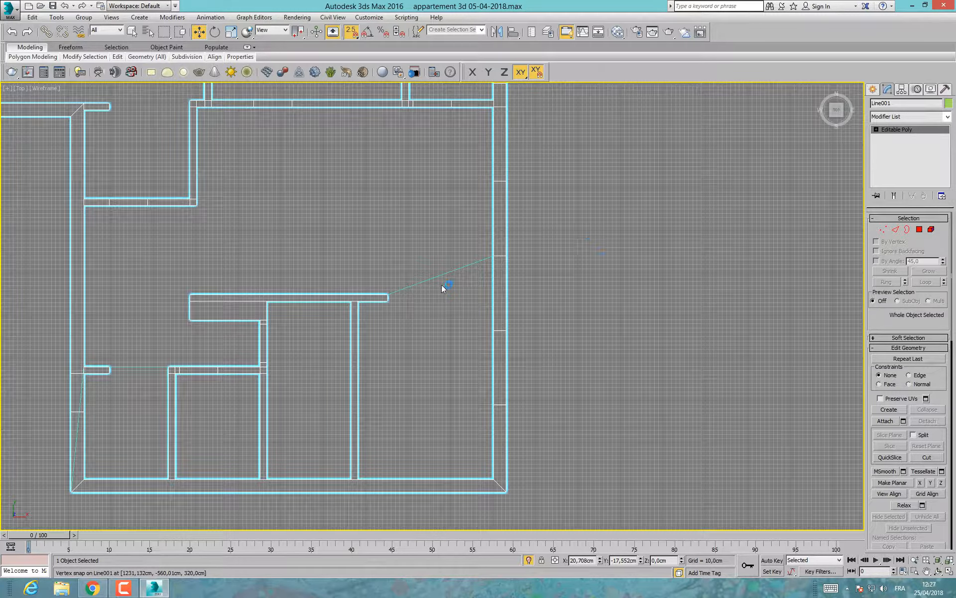
key("ctrl+z")
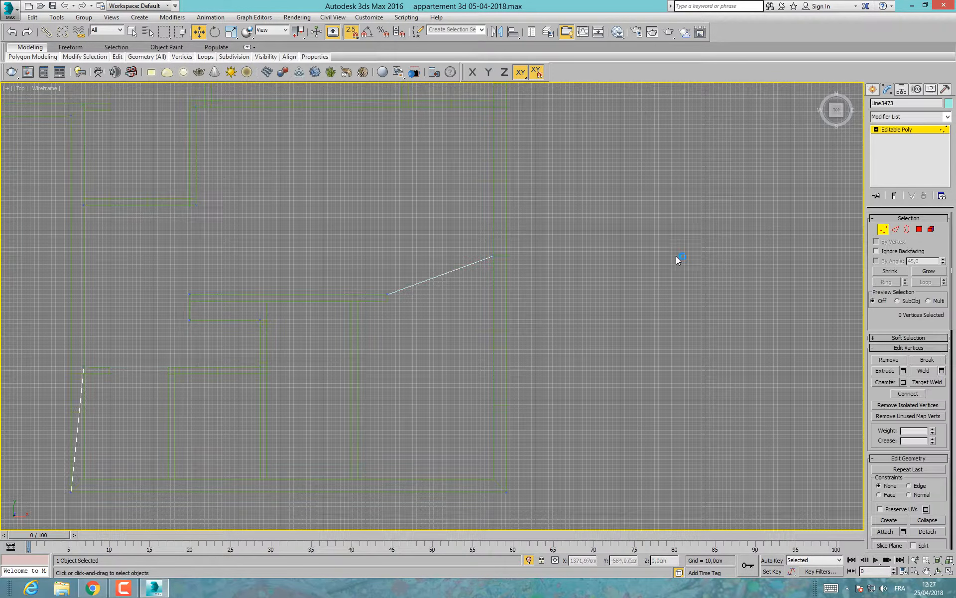
left_click(493, 256)
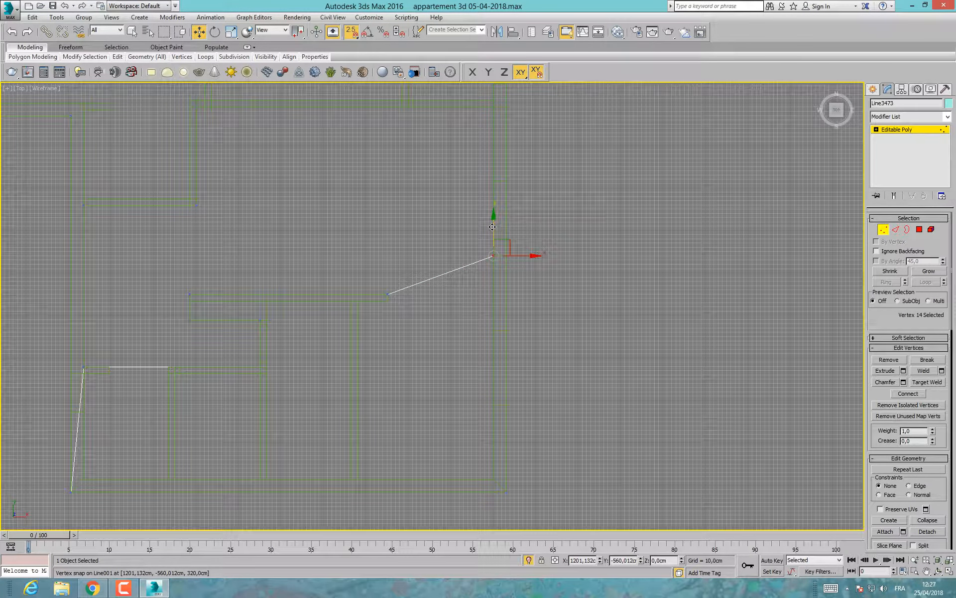
key("F6")
left_click_drag(475, 255, 393, 294)
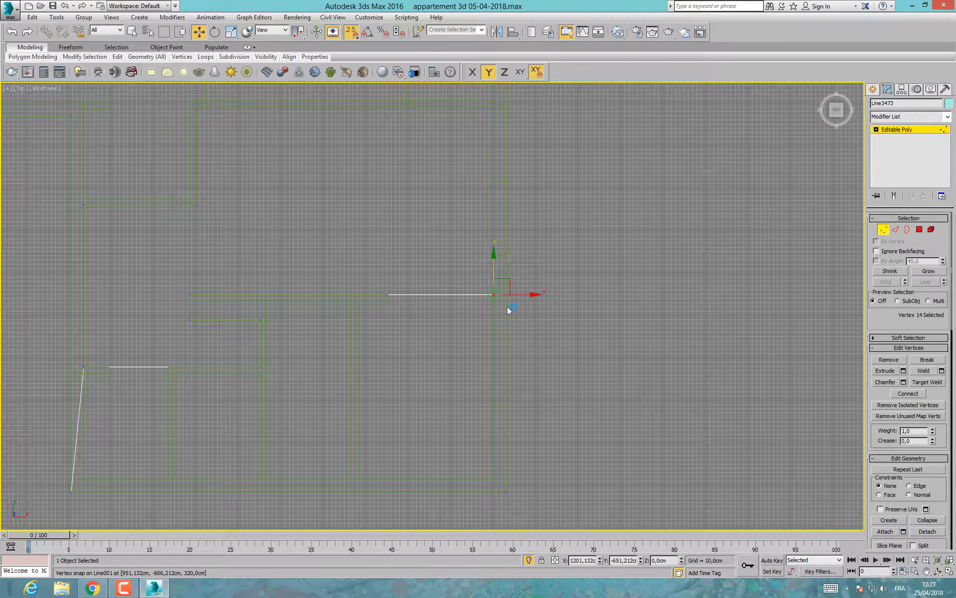
Step: Select the floor polygon enclosed by the cuts, covering the living area and hallway, and detach it from the slab
left_click(919, 229)
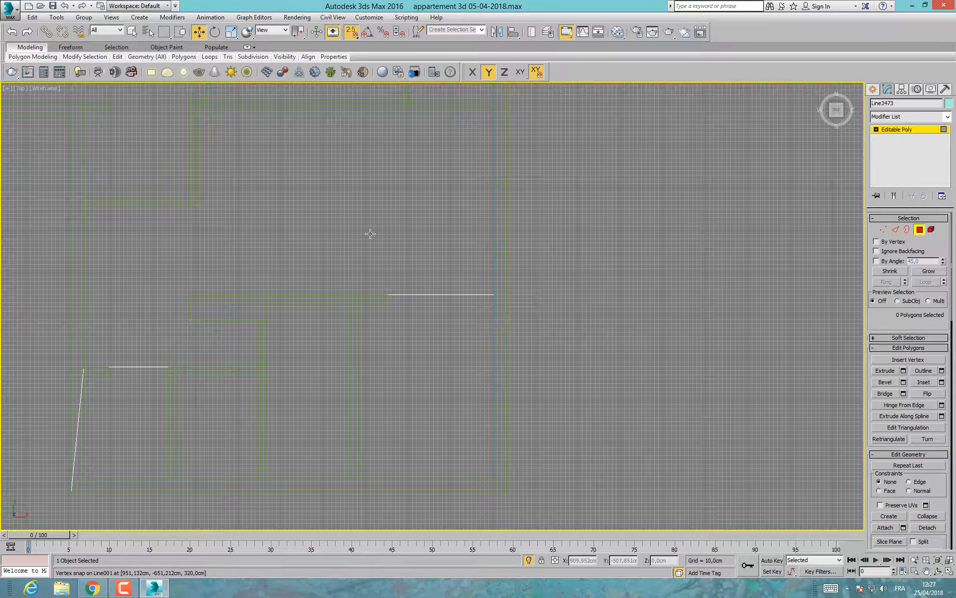
key("alt+w")
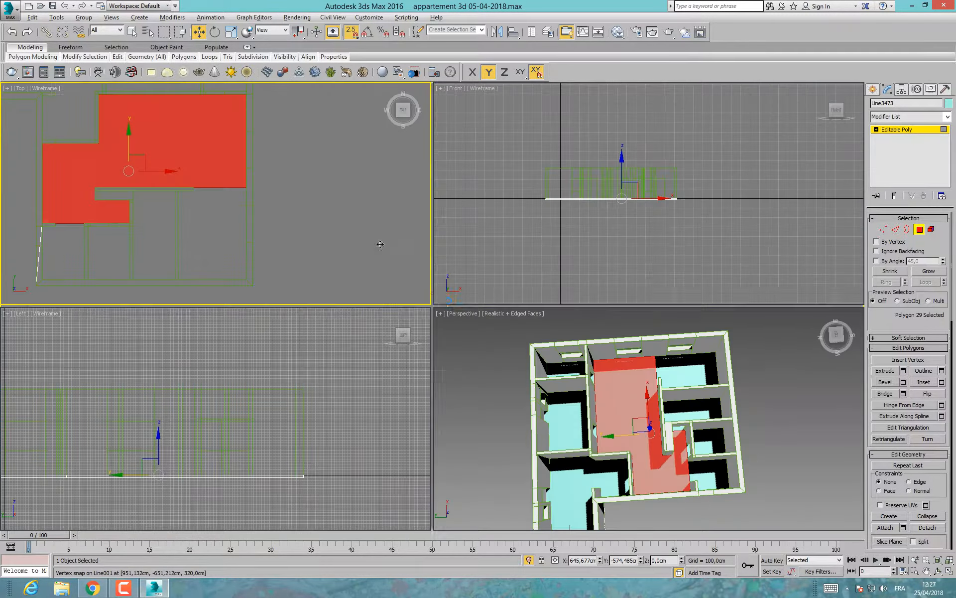
right_click(566, 390)
key("alt+w")
middle_click_drag(567, 390, 456, 379, "alt")
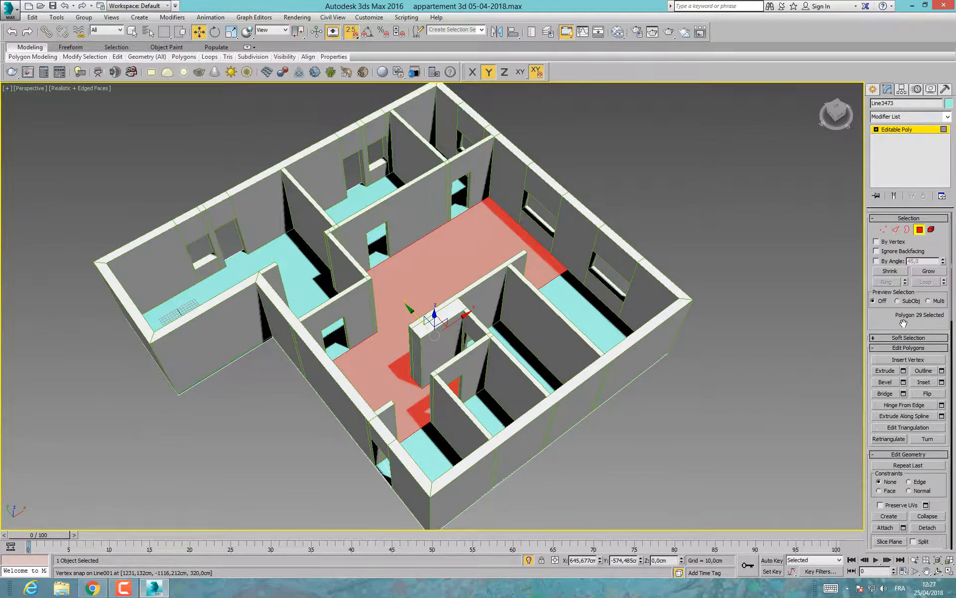
scroll(903, 329, "down", 1)
scroll(924, 428, "down", 2)
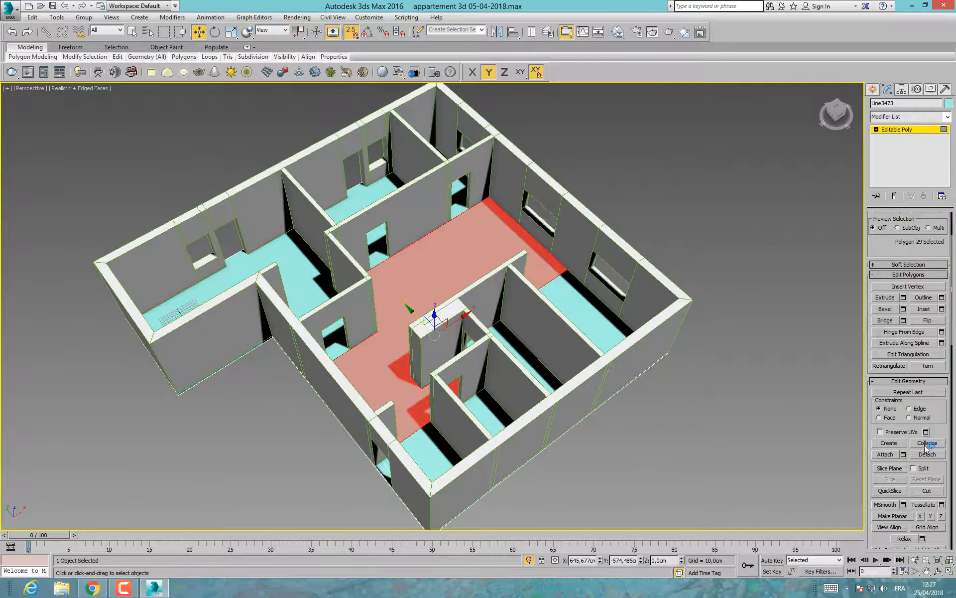
left_click(928, 455)
left_click(518, 299)
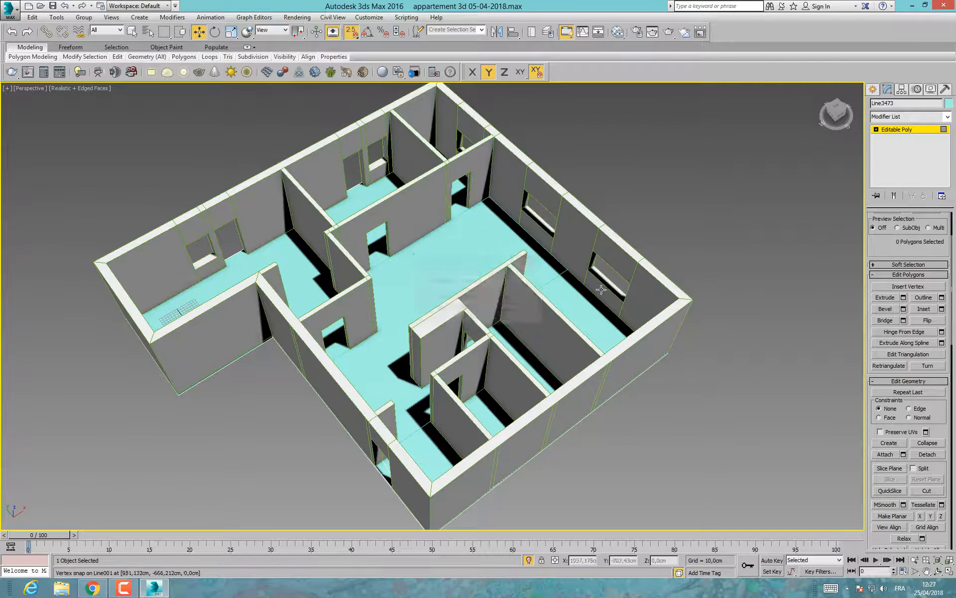
Step: Leave polygon editing of the walls and select the apartment's floor object
left_click(895, 130)
left_click(477, 262)
middle_click_drag(448, 276, 412, 241, "alt")
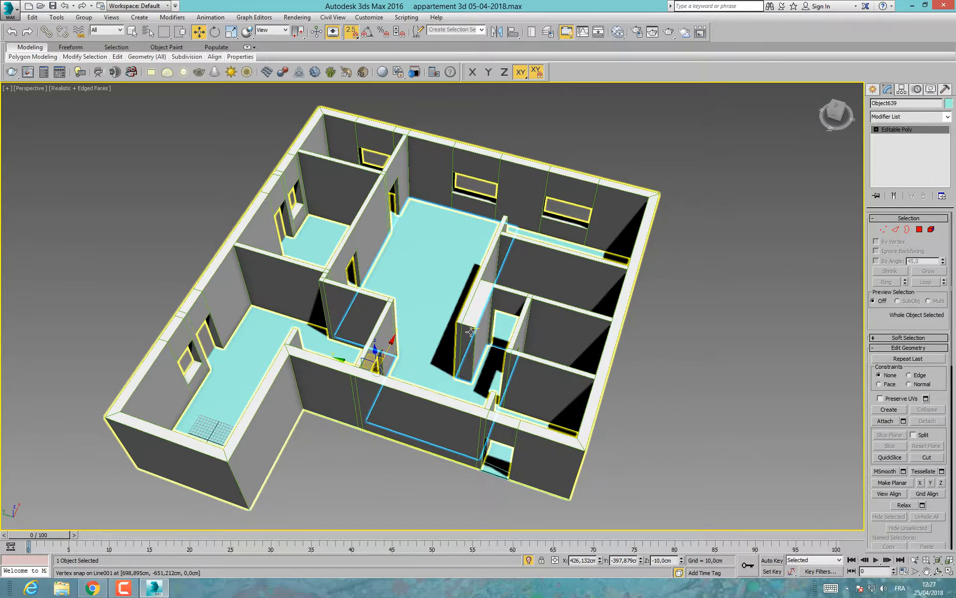
Step: Switch to Google Chrome and open a new browser tab
left_click(92, 588)
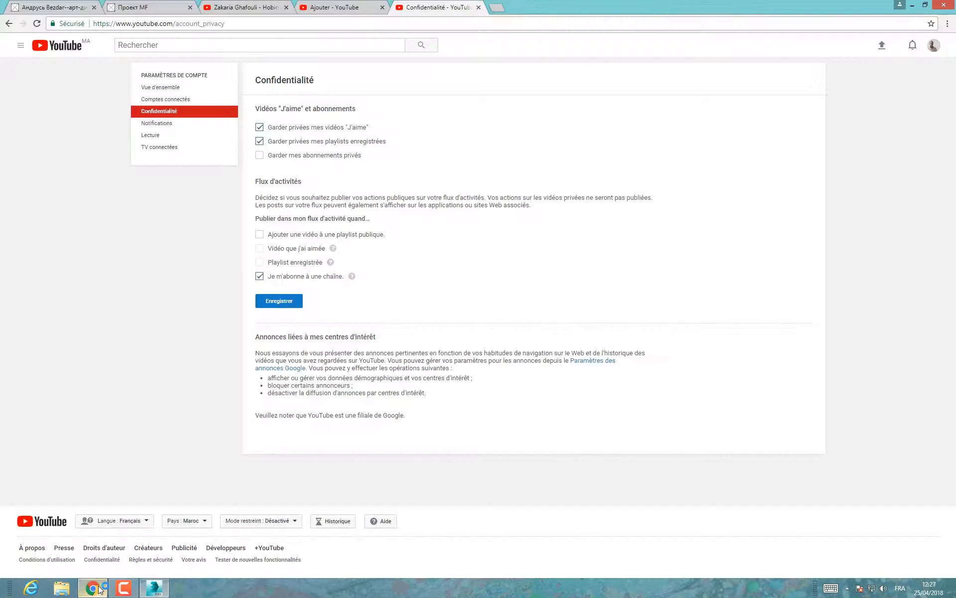
left_click(499, 8)
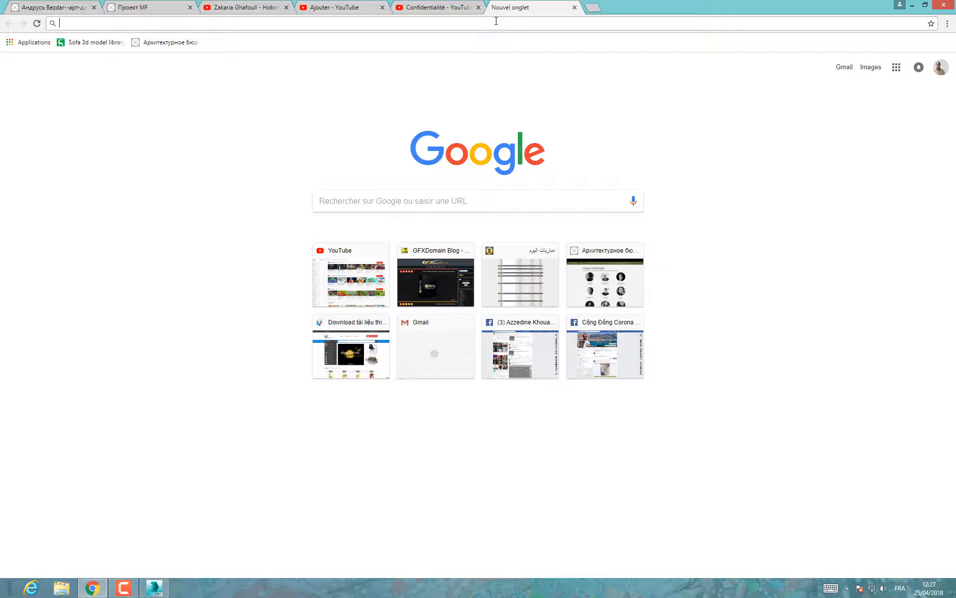
type("3")
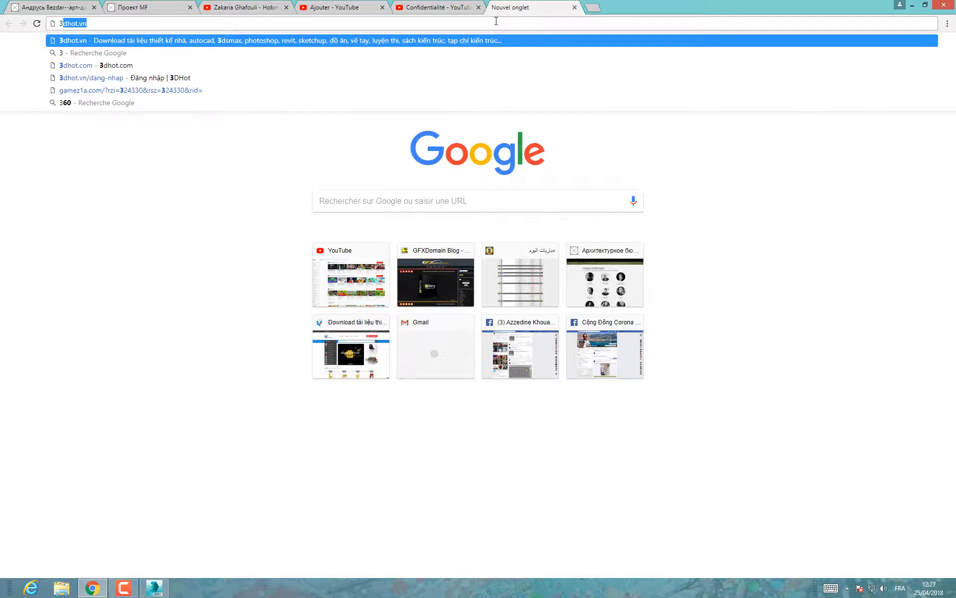
key("BackSpace")
type("c")
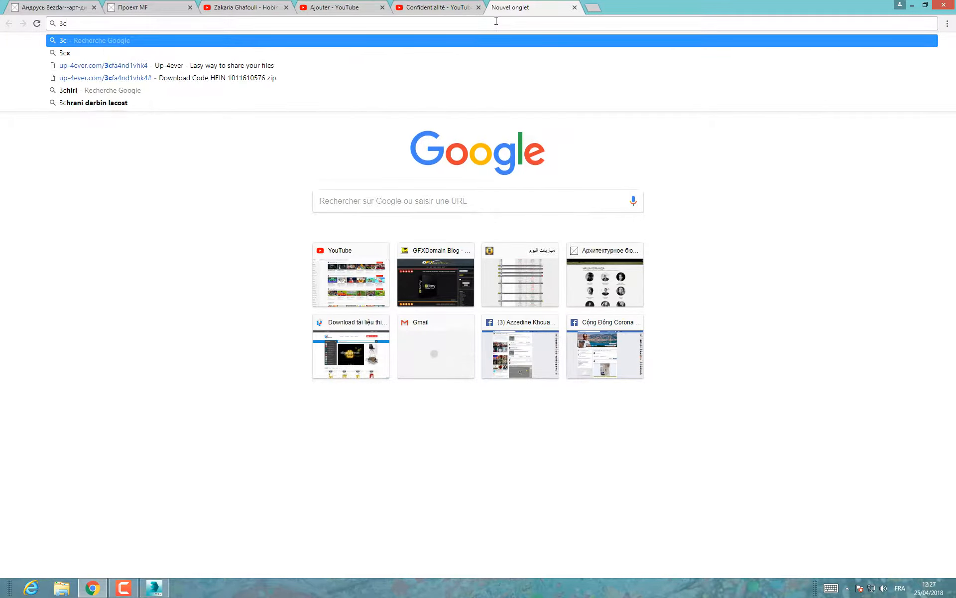
type("ad")
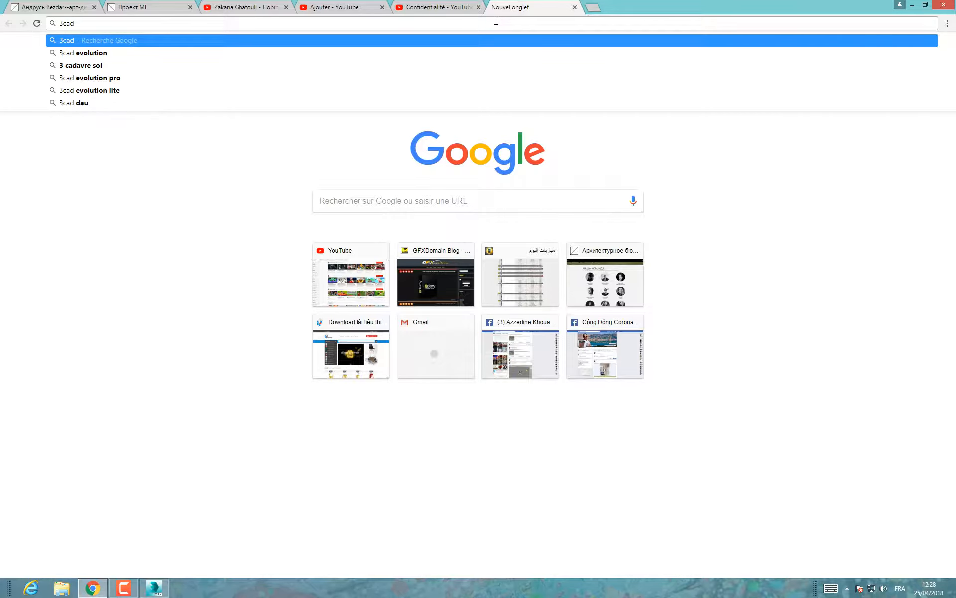
key("BackSpace")
key("BackSpace")
key("BackSpace")
key("BackSpace")
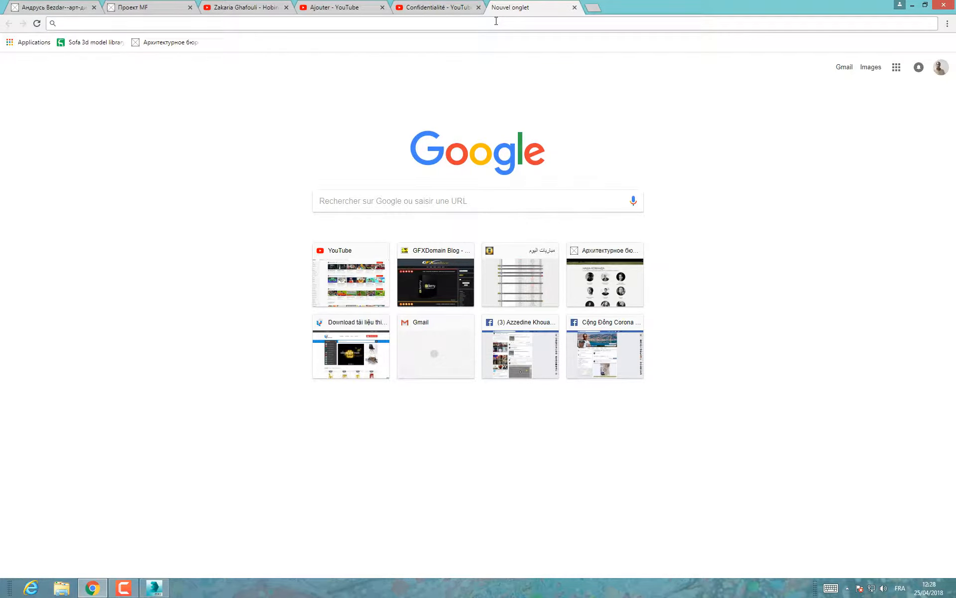
Step: Search Google for "cadnav" and open the cadnav.com website from the results
type("cadnav")
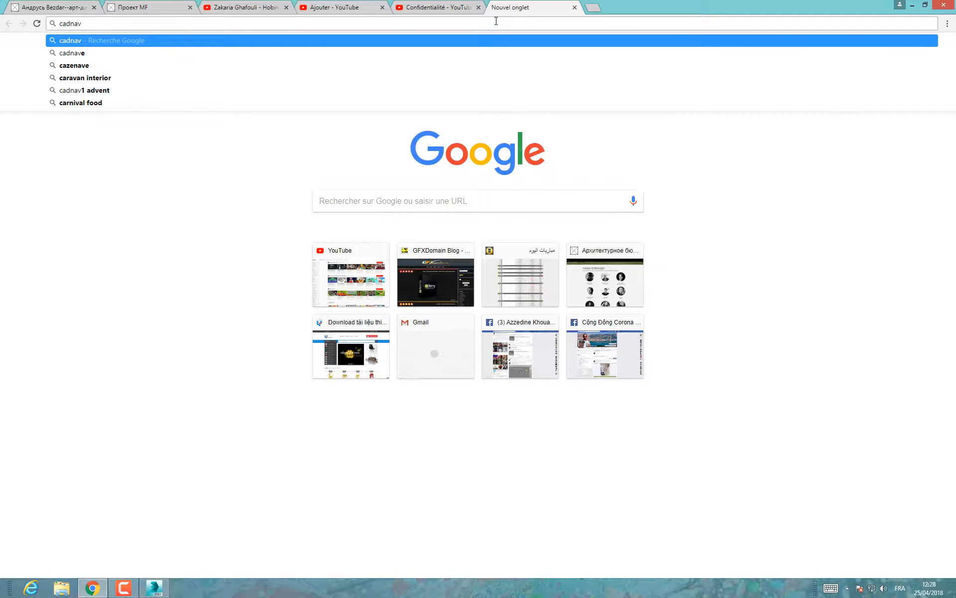
key("Return")
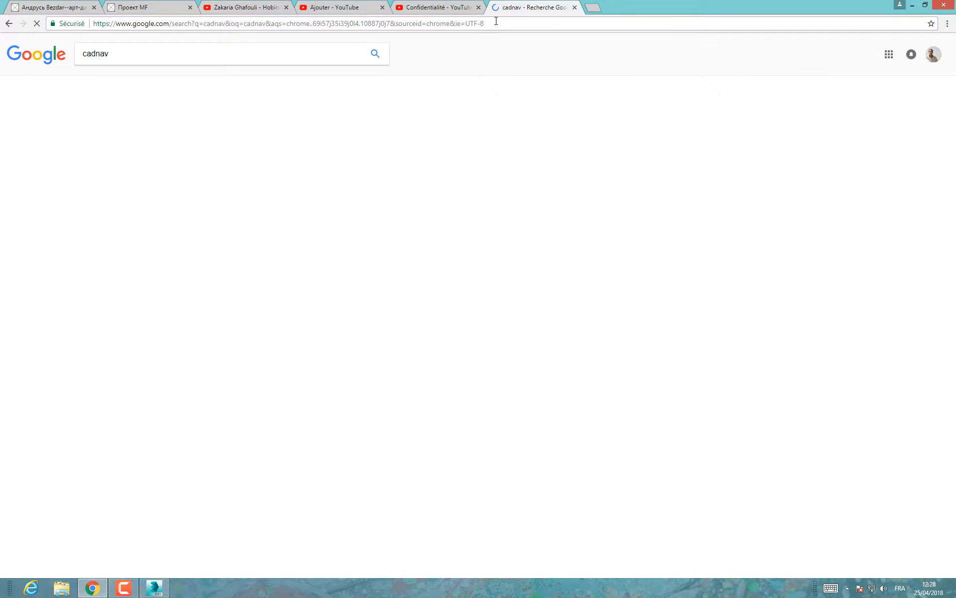
left_click(111, 125)
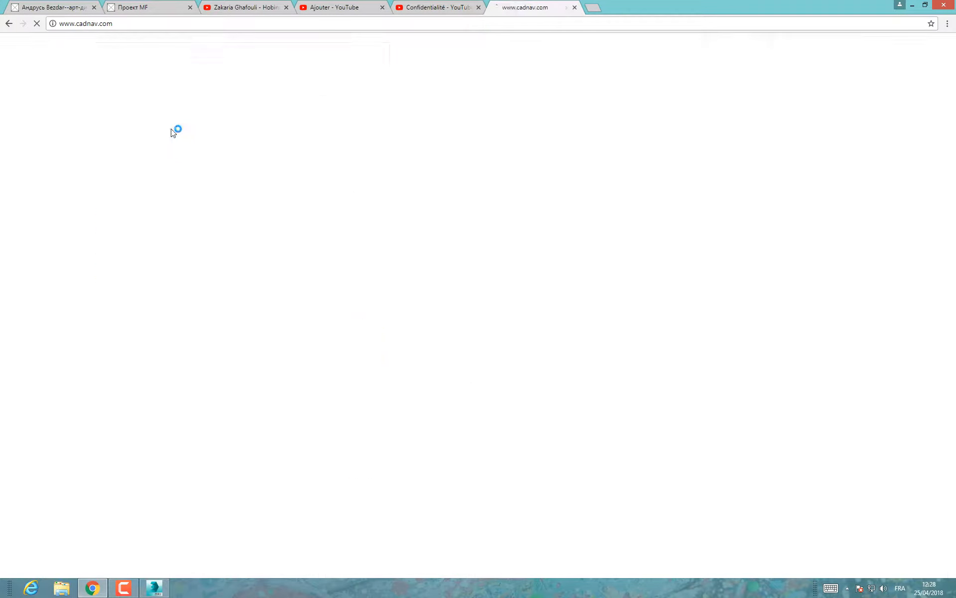
Step: Open the Wood category of the Vray Materials and browse its first page of materials
left_click(426, 47)
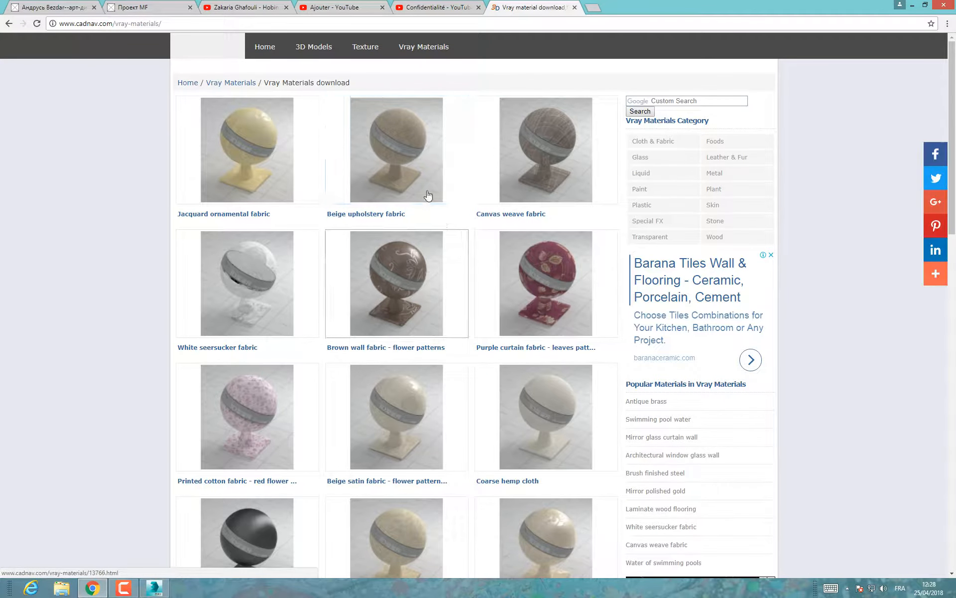
left_click(718, 238)
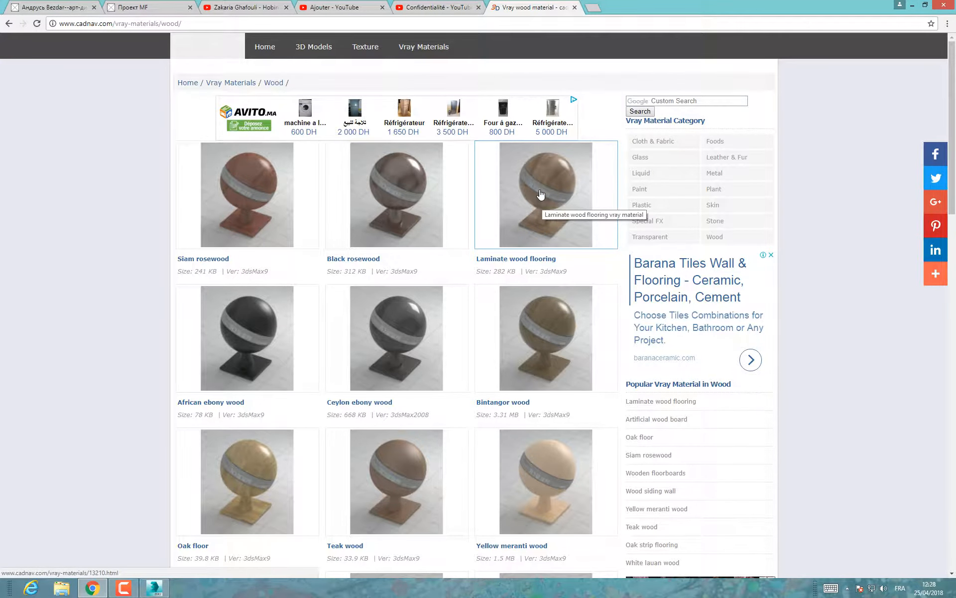
scroll(541, 195, "down", 8)
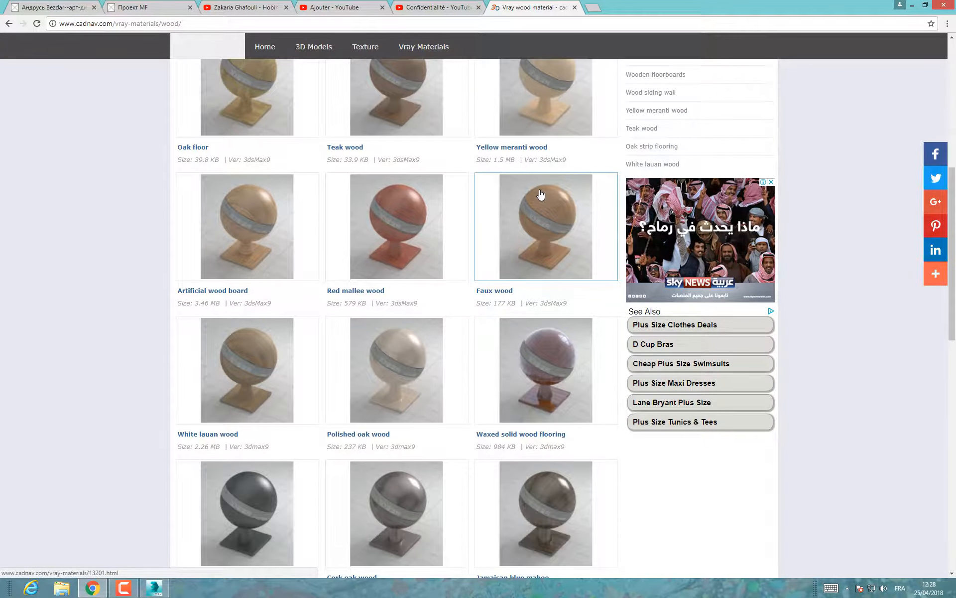
scroll(541, 194, "down", 11)
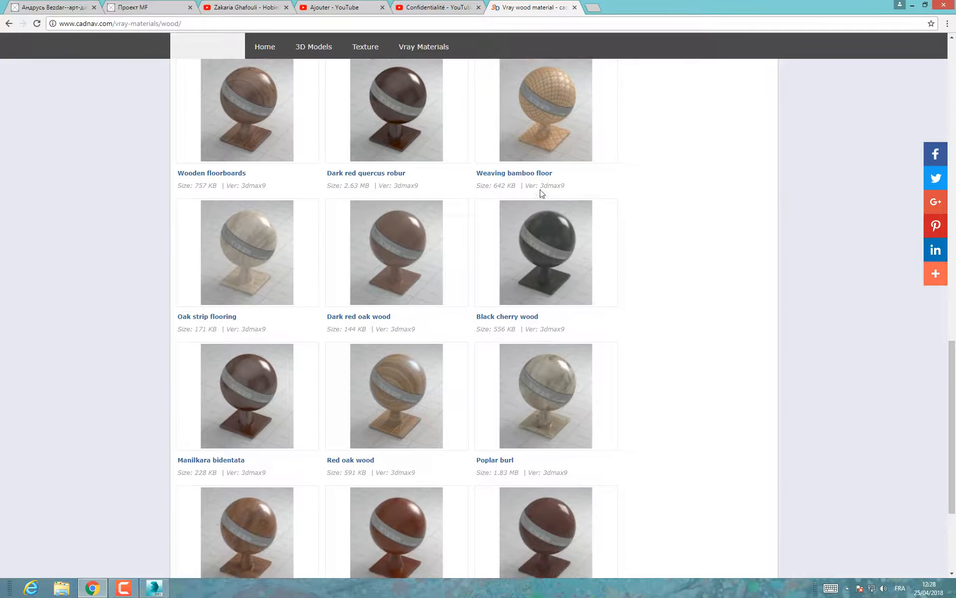
scroll(542, 193, "down", 4)
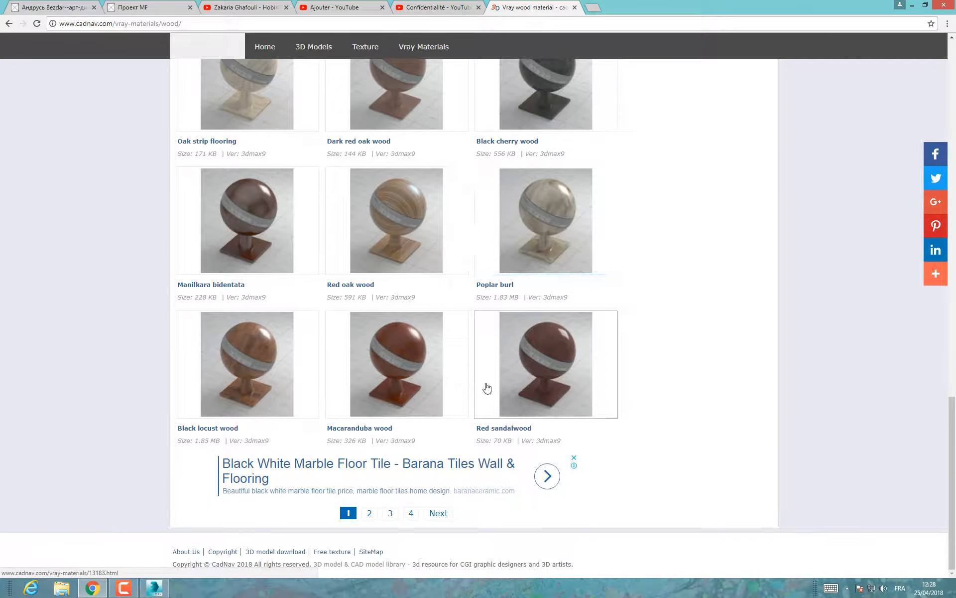
Step: Open the Wood parquet flooring material from the second page of the Wood category
left_click(370, 514)
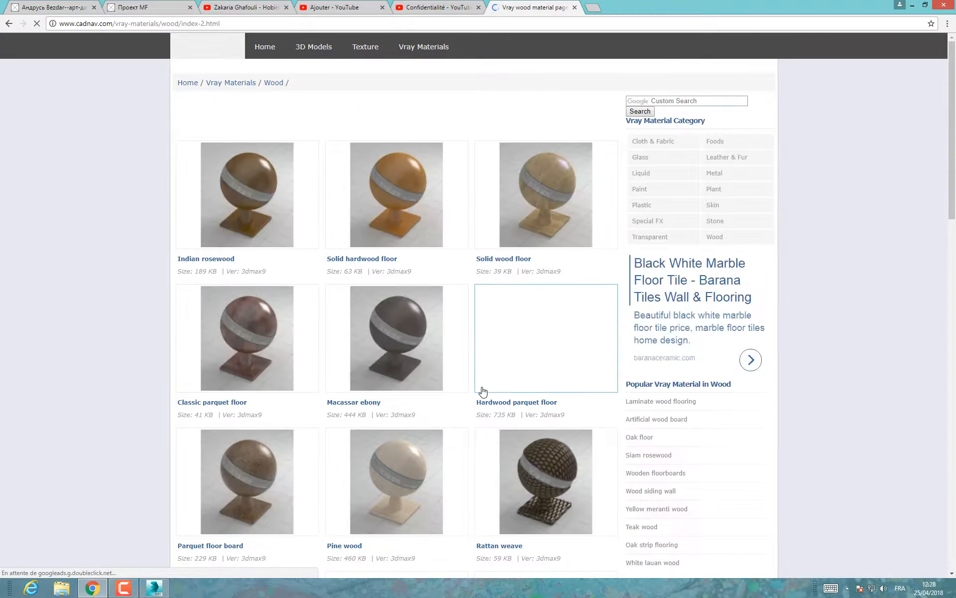
scroll(500, 365, "down", 6)
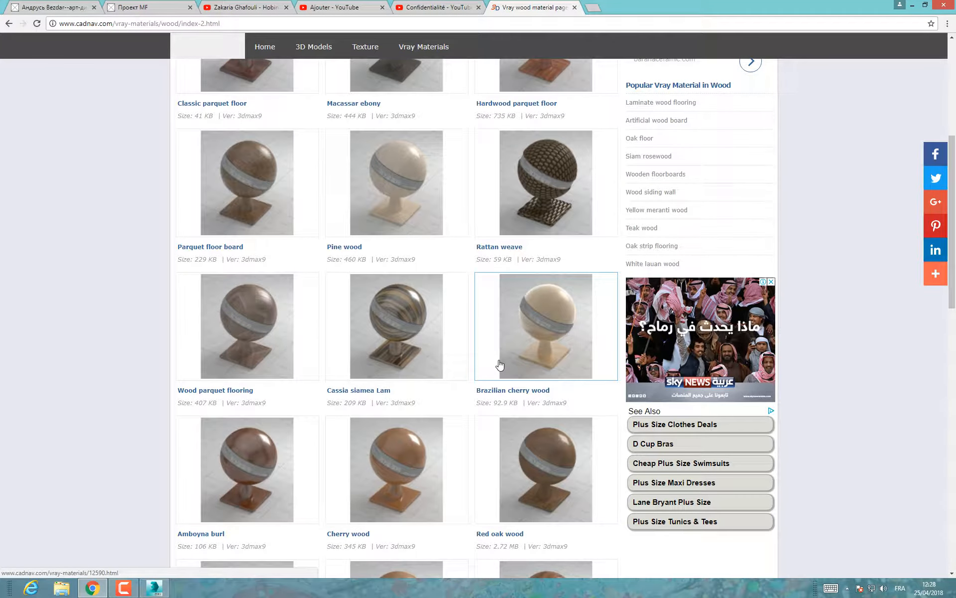
scroll(500, 365, "down", 1)
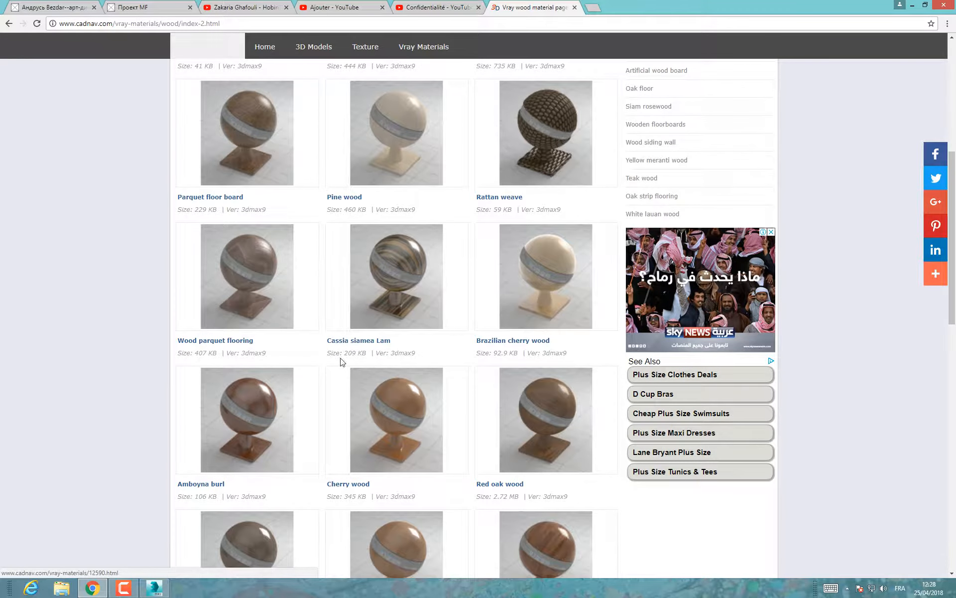
left_click(249, 271)
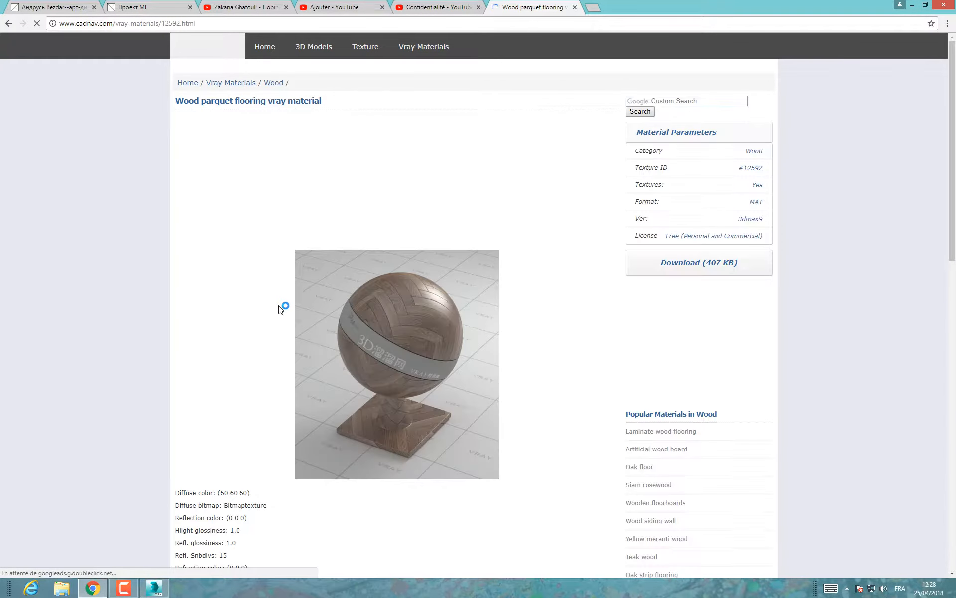
Step: Review the Wood parquet flooring material's page and download its archive
scroll(434, 332, "down", 3)
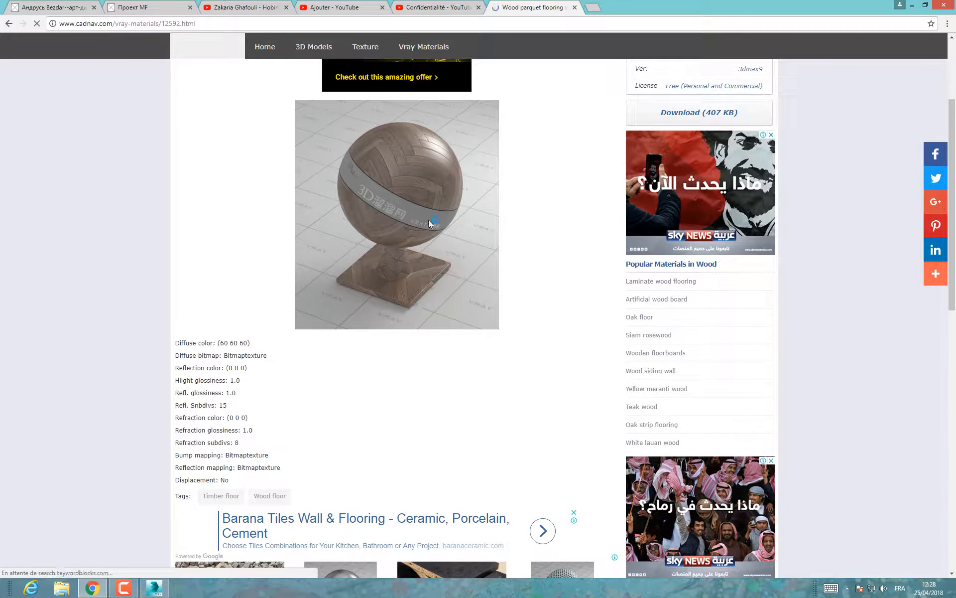
scroll(411, 305, "down", 3)
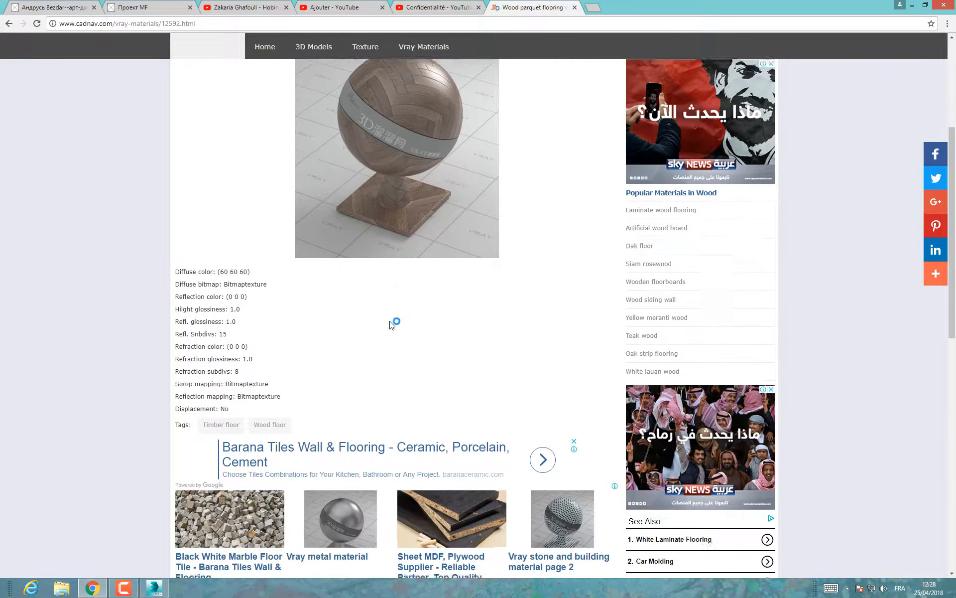
scroll(366, 320, "down", 9)
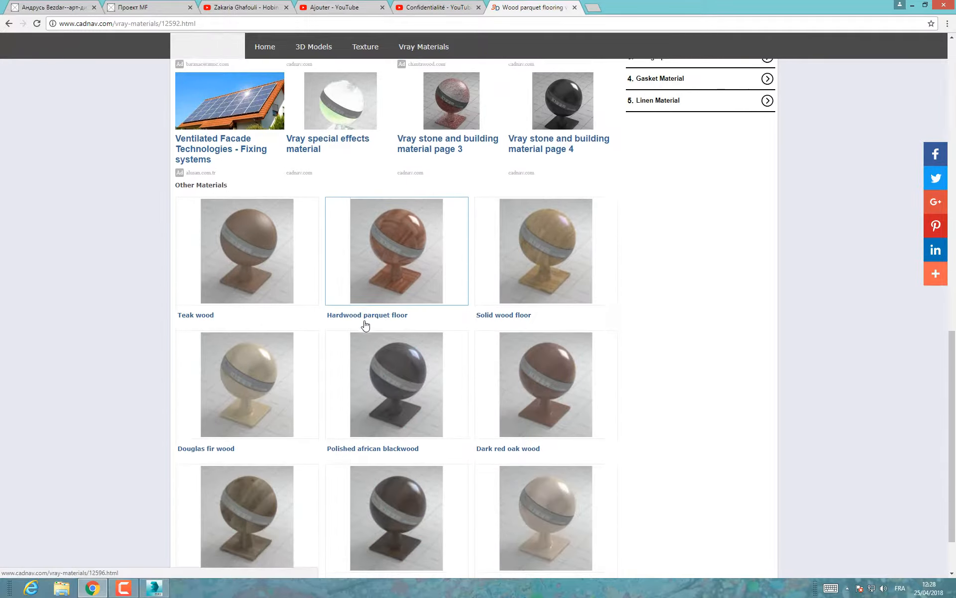
scroll(364, 321, "up", 6)
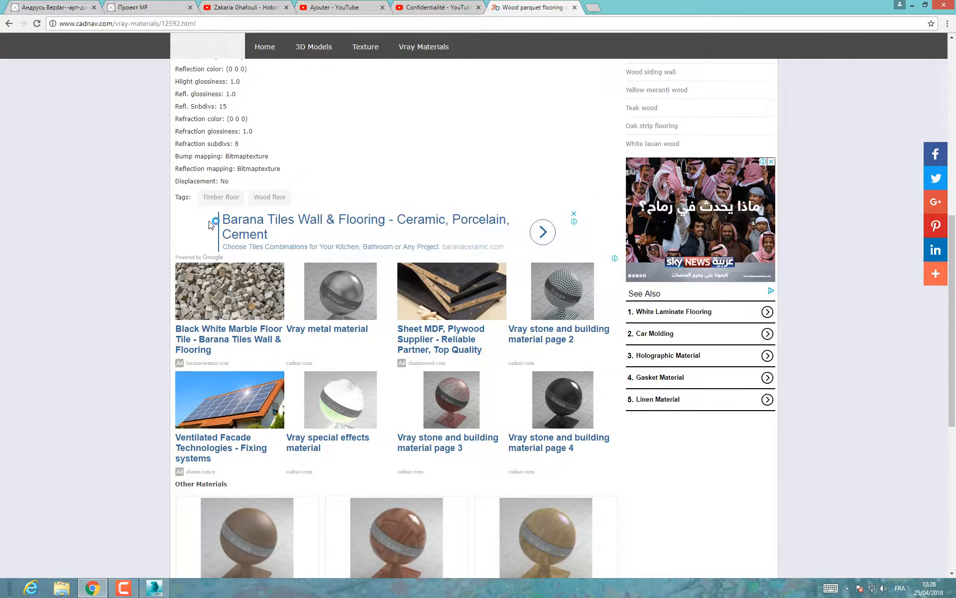
scroll(382, 193, "up", 9)
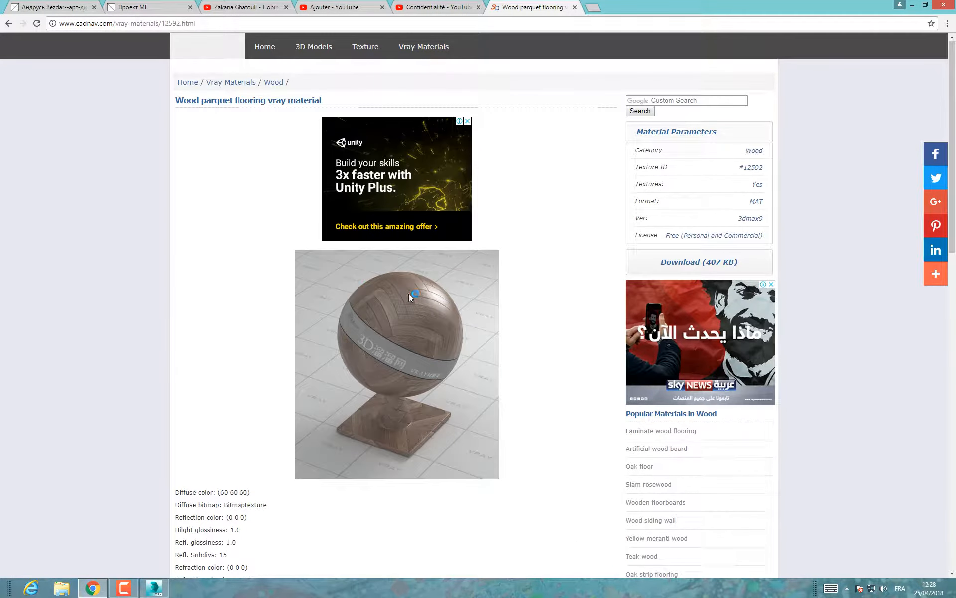
scroll(426, 303, "down", 1)
scroll(426, 302, "up", 1)
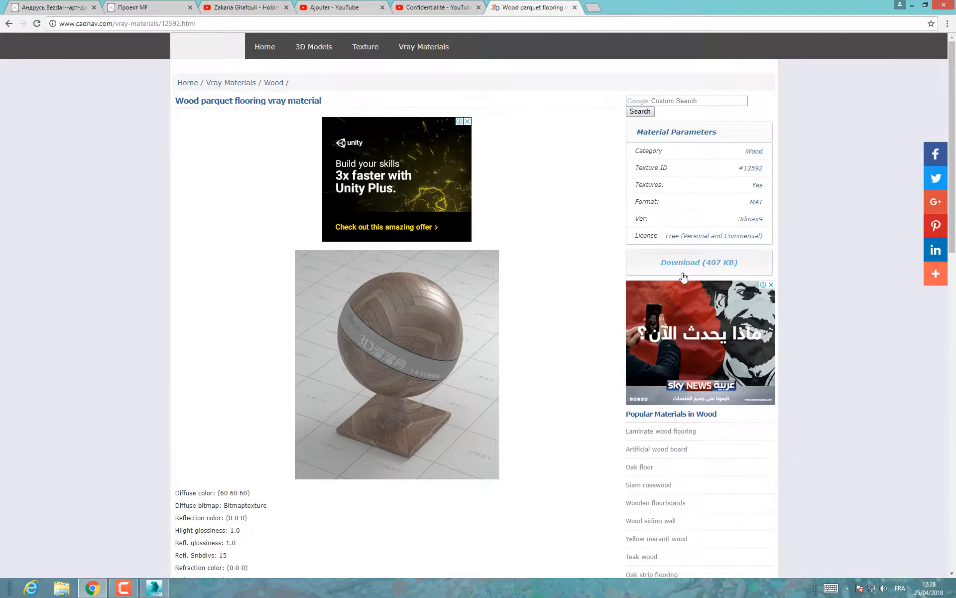
left_click(703, 264)
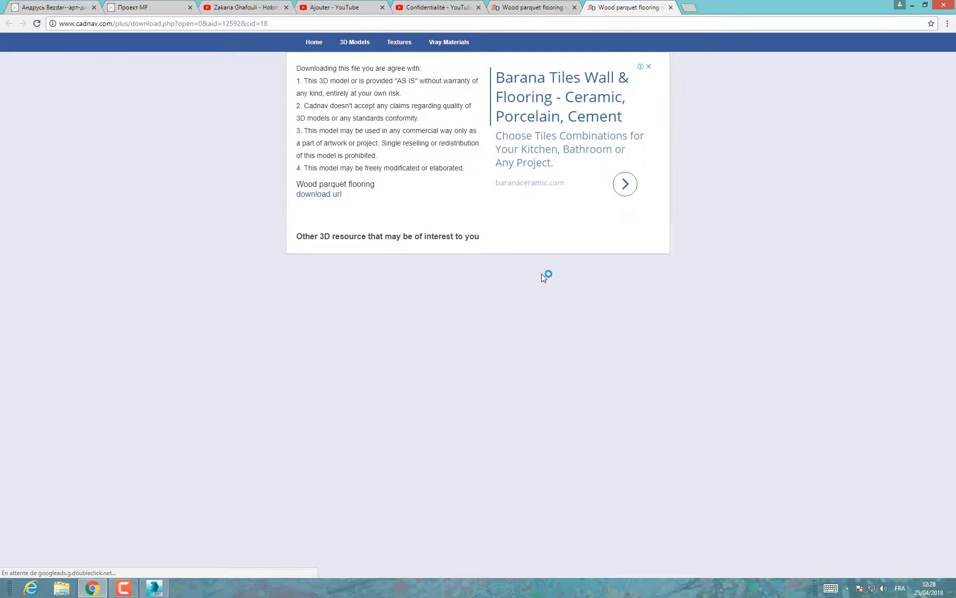
left_click(319, 195)
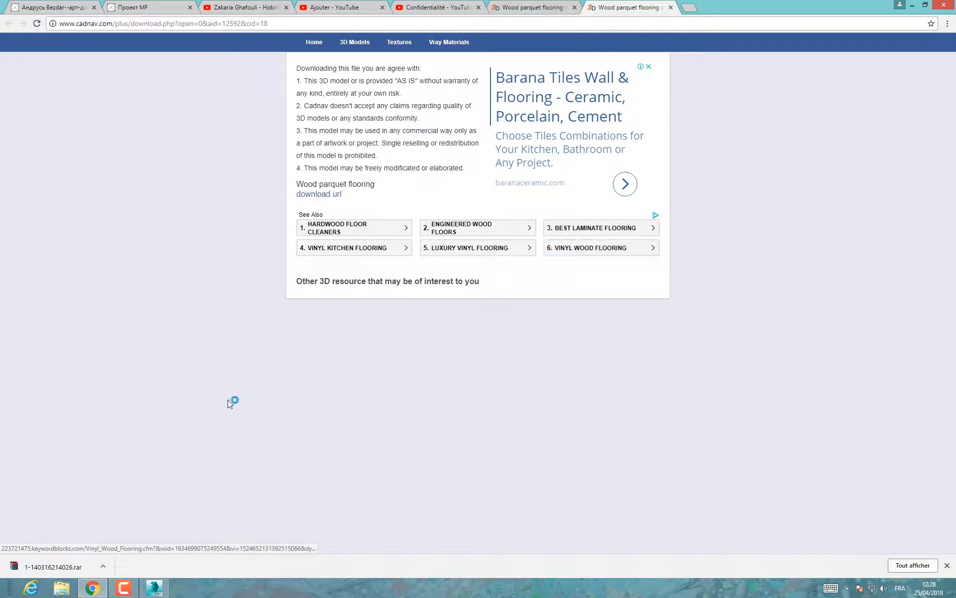
Step: Open the downloaded archive 1-140316214026.rar and go into its folder cadnav.com_vr\167062
left_click(60, 566)
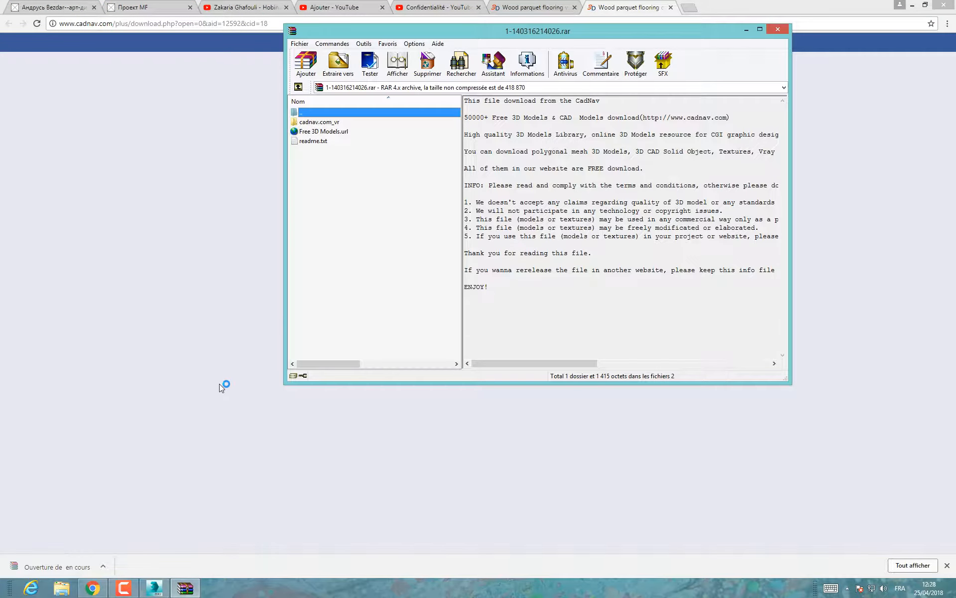
double_click(308, 123)
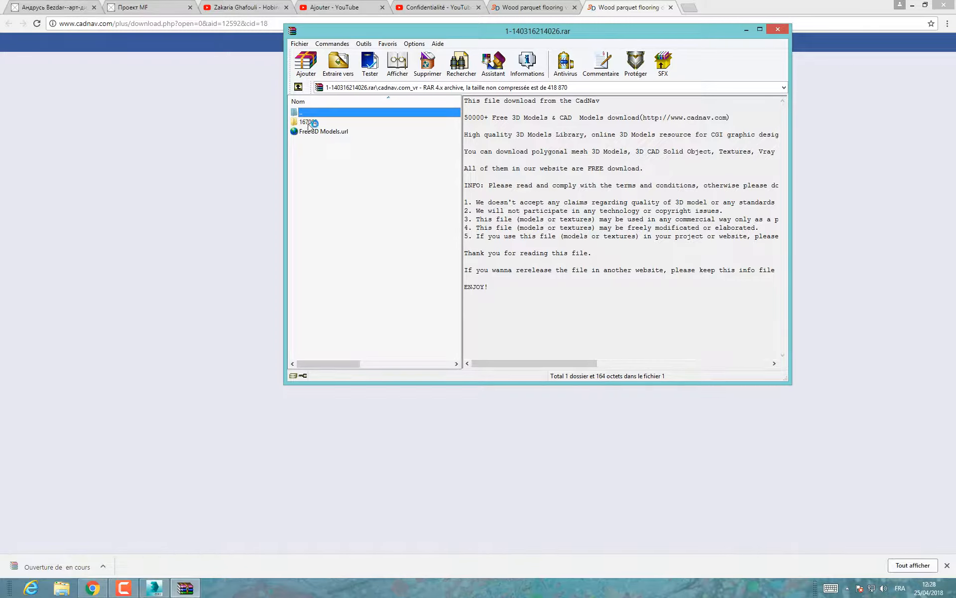
double_click(306, 122)
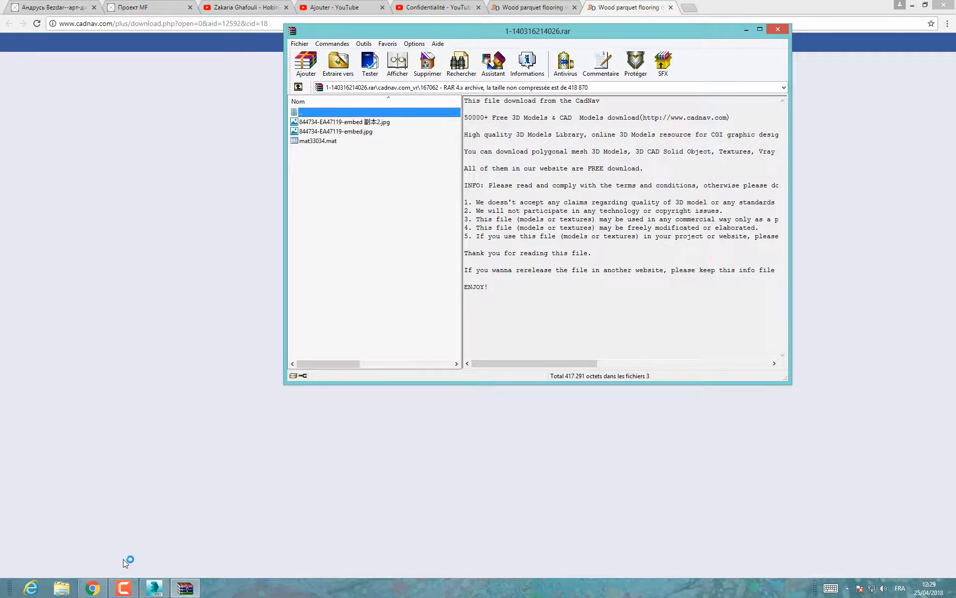
Step: In File Explorer, open D:\les ecoles\COLLEGE LASALLE\2018\cours du soire\stalin projectappartement 3d 21-03-2018\texture
left_click(61, 589)
left_click(451, 379)
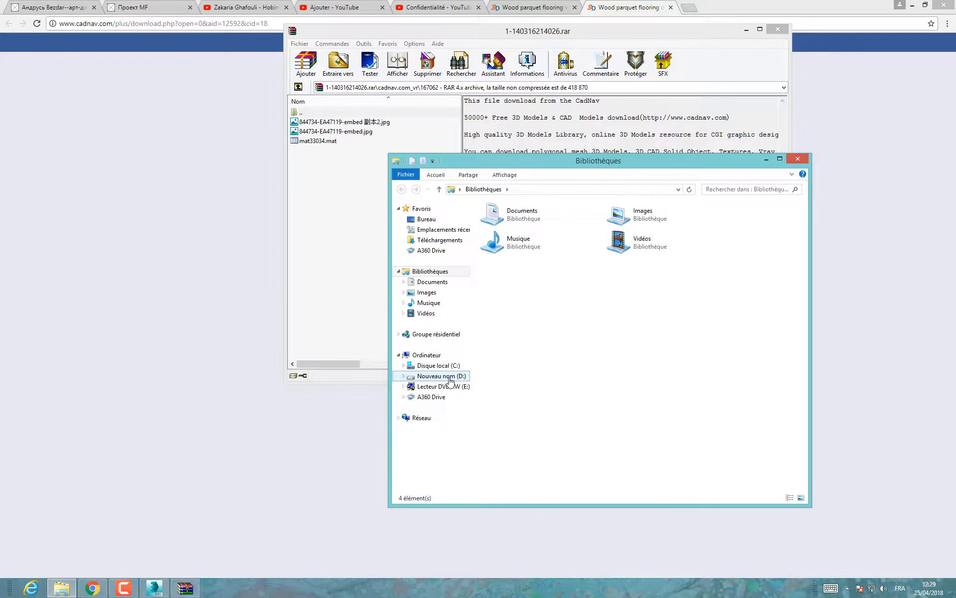
left_click(501, 356)
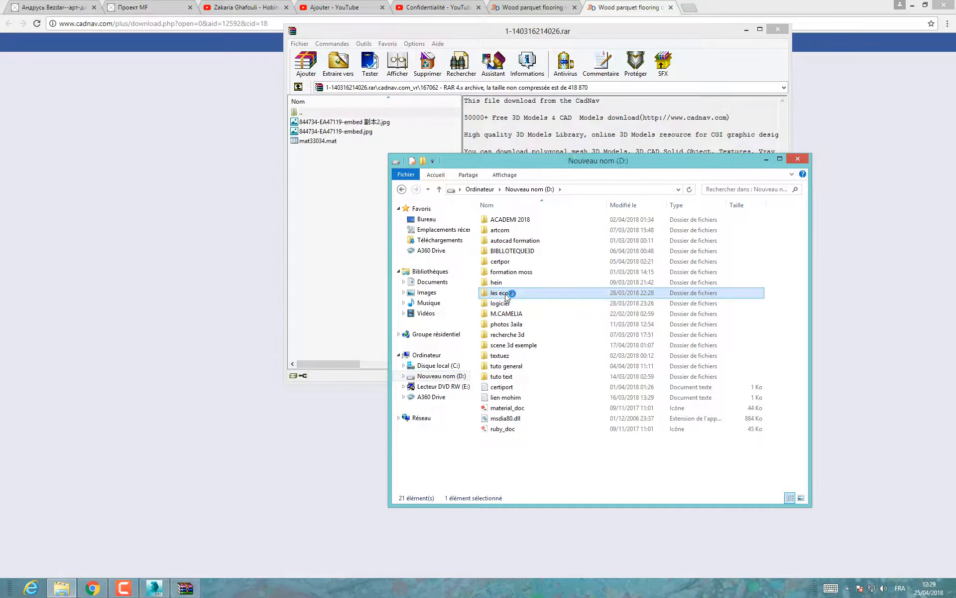
double_click(503, 292)
double_click(515, 230)
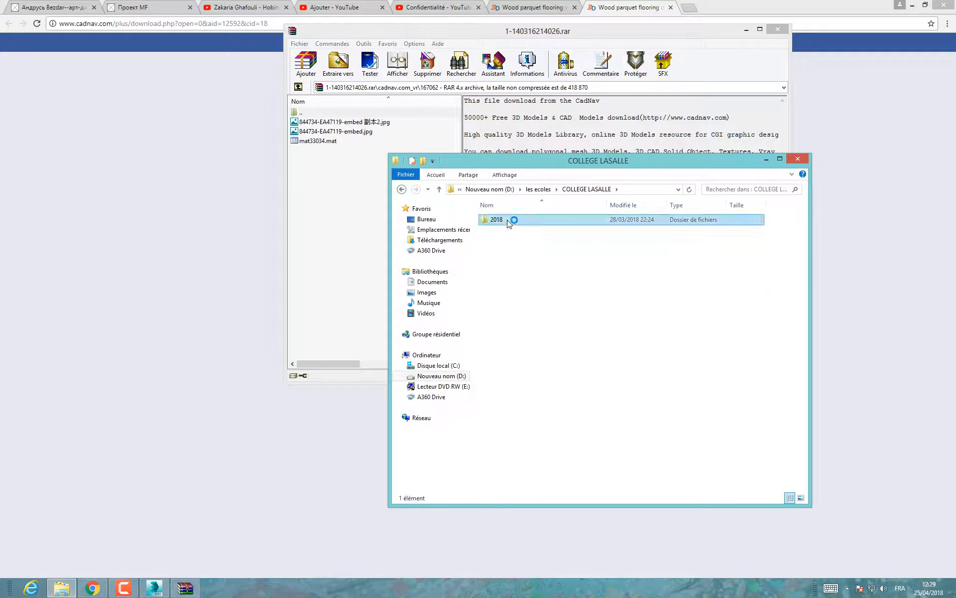
double_click(512, 220)
double_click(508, 241)
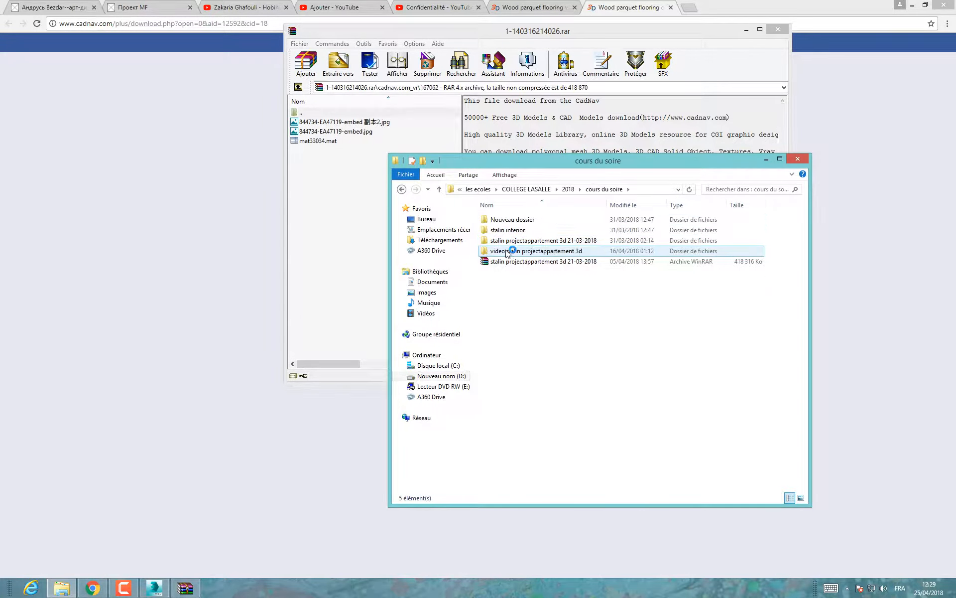
left_click(508, 242)
double_click(508, 242)
double_click(502, 282)
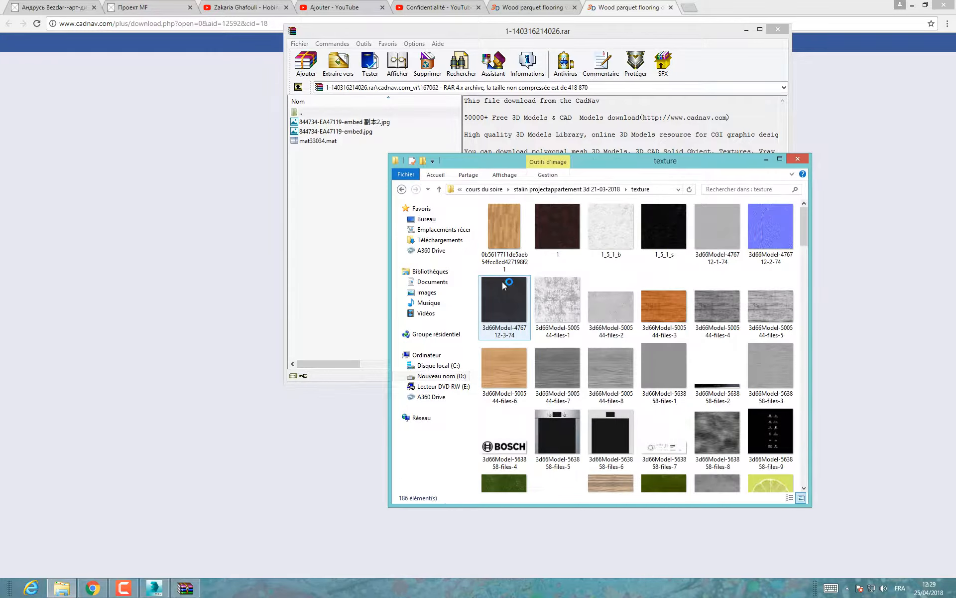
Step: Copy the two 844734-EA47119-embed JPG images from the archive into the project's texture folder
left_click(321, 132)
left_click(325, 123, "ctrl")
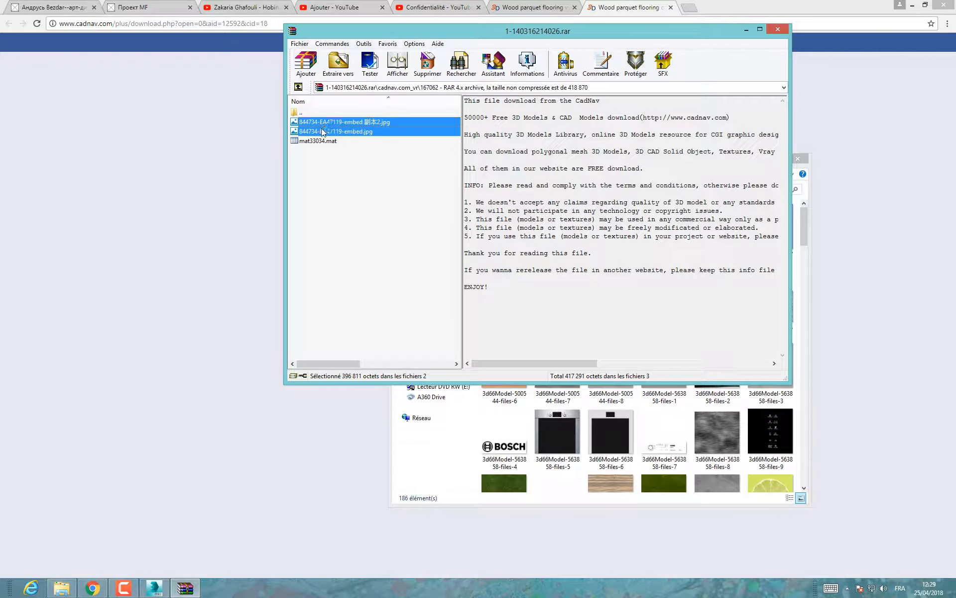
left_click_drag(323, 128, 440, 187)
left_click_drag(646, 404, 644, 405)
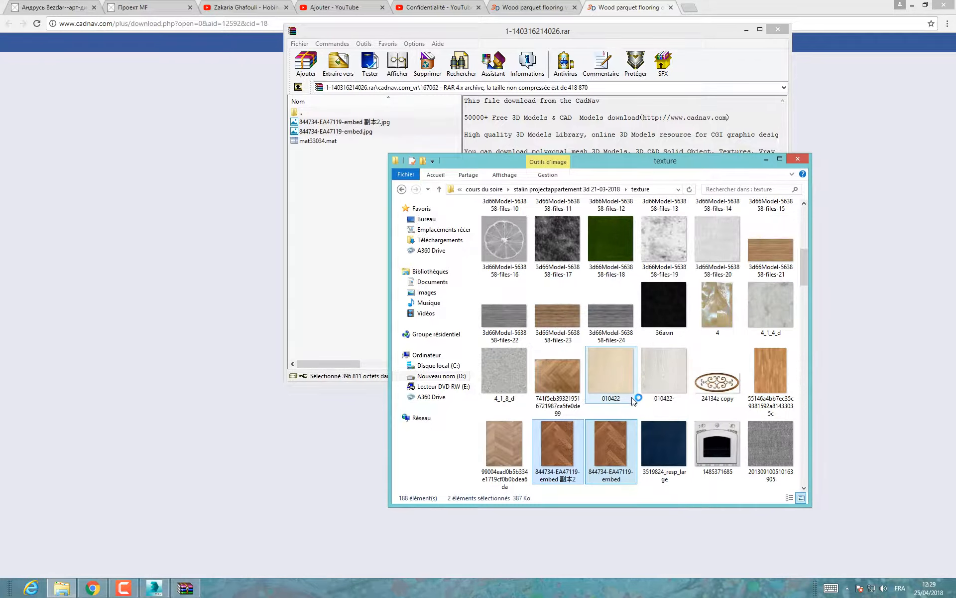
Step: Copy mat33034.mat from the archive into the project's materiaux folder and close the archive
left_click(605, 190)
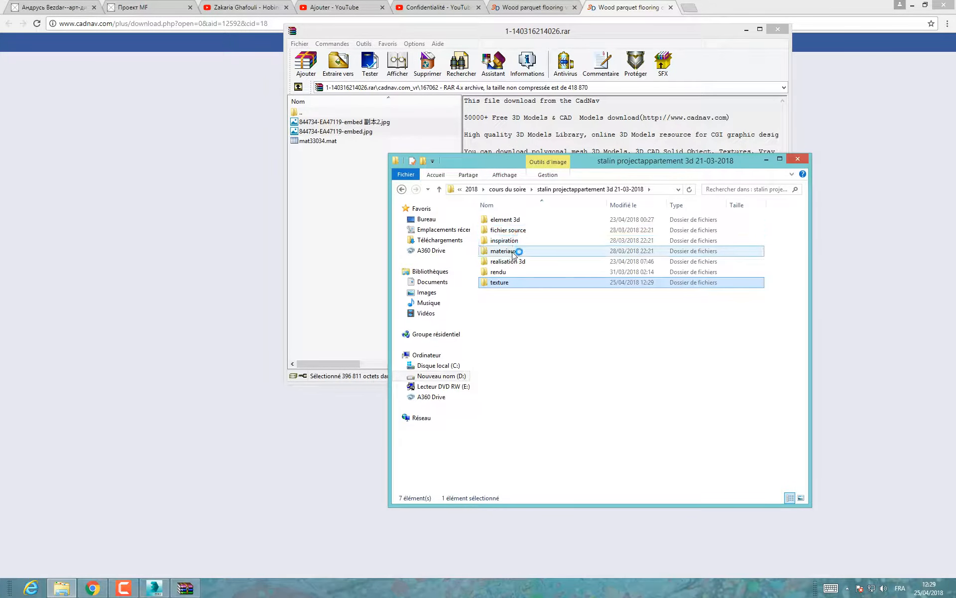
double_click(518, 251)
left_click(321, 140)
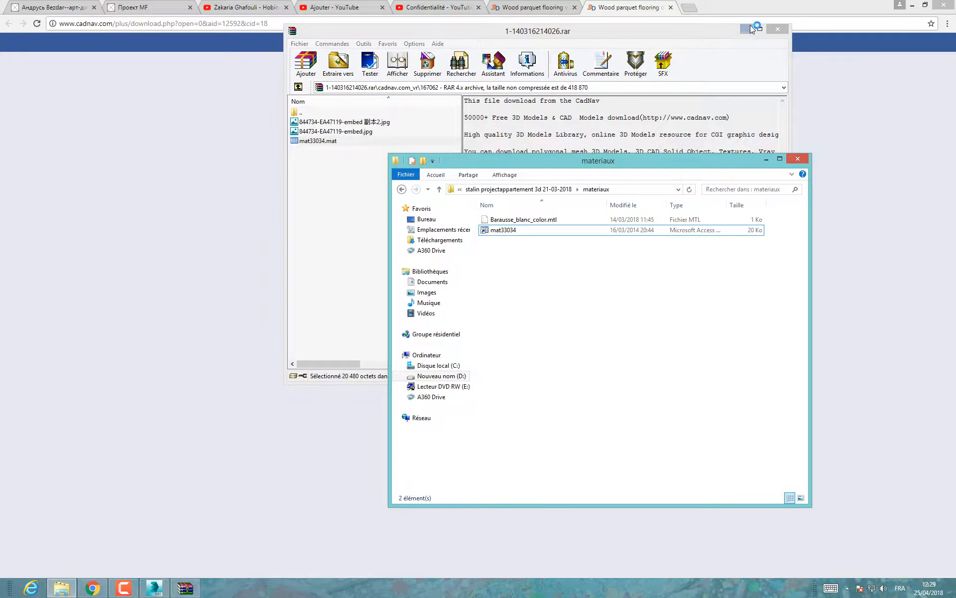
left_click(775, 29)
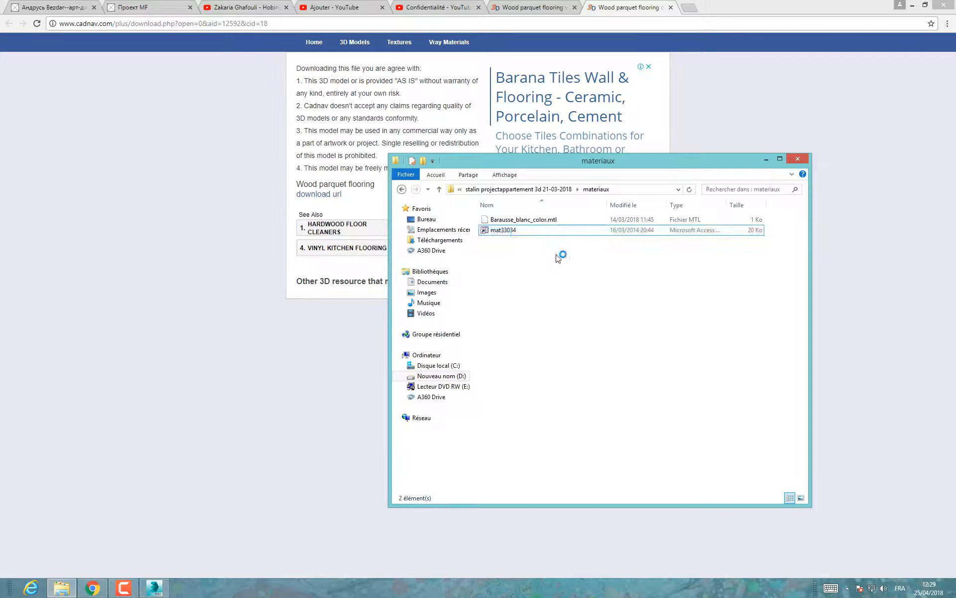
left_click(509, 231)
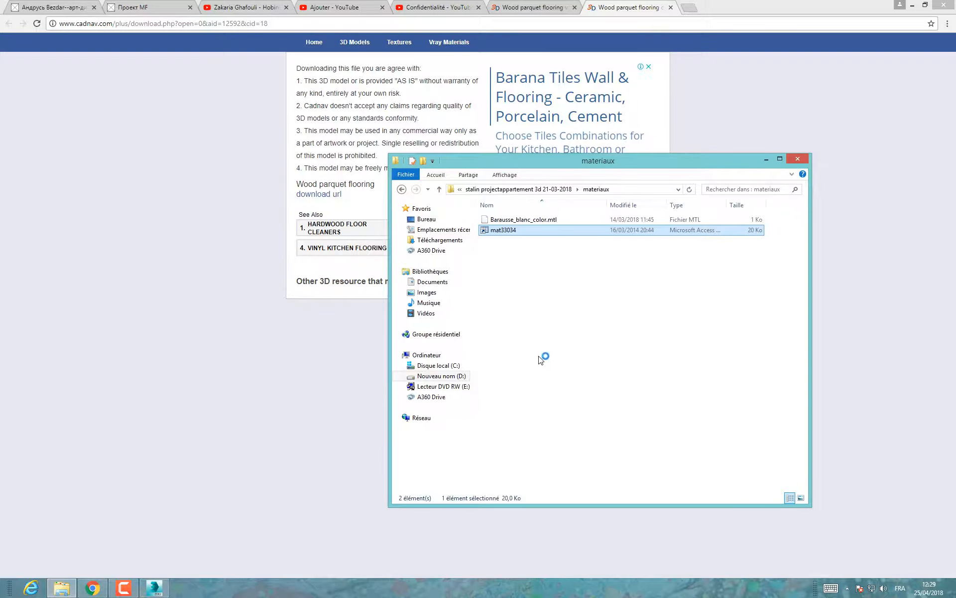
Step: Switch to 3ds Max, open the Slate Material Editor and isolate the selected floor object
left_click(158, 589)
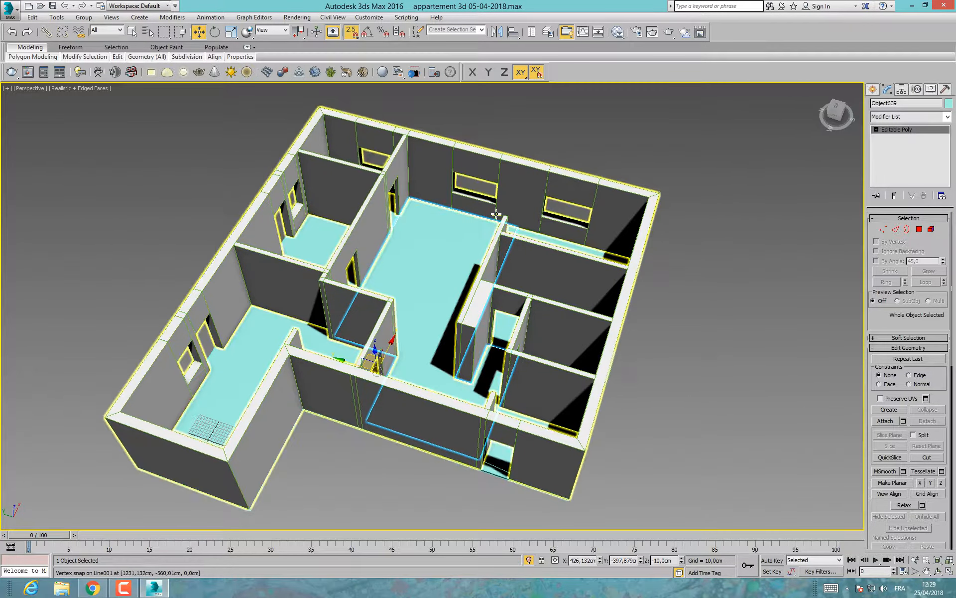
left_click(617, 32)
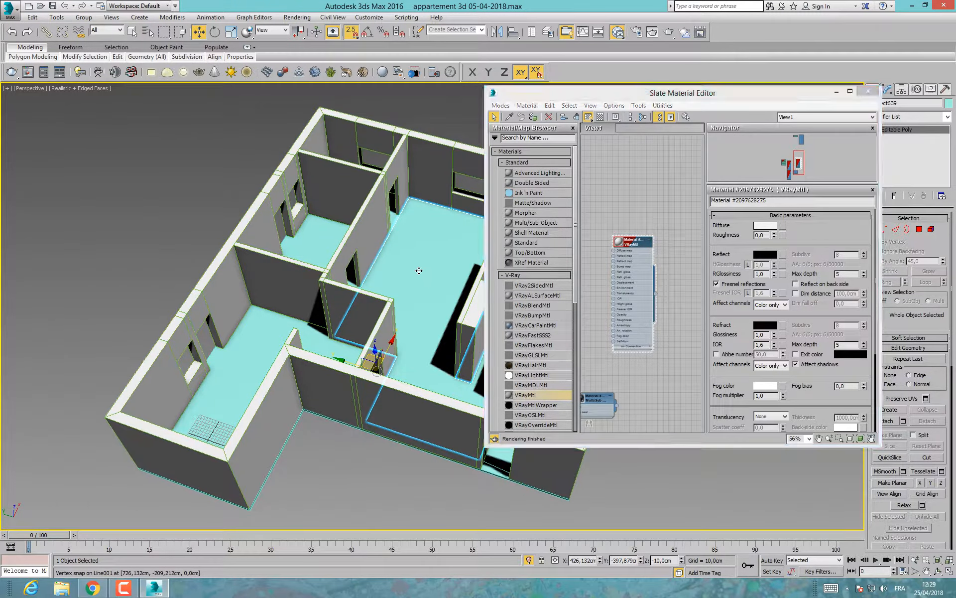
left_click(528, 560)
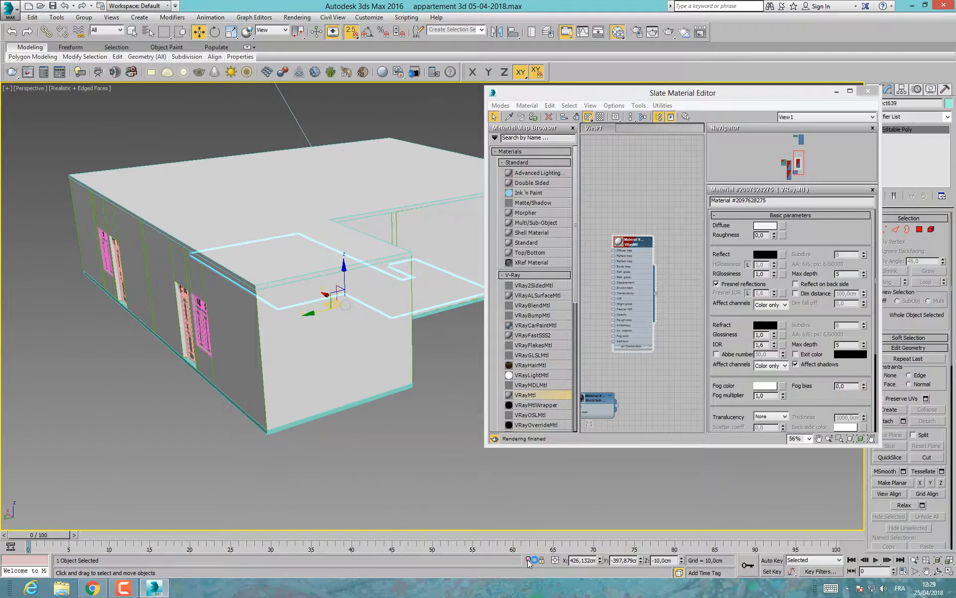
middle_click_drag(642, 200, 660, 262)
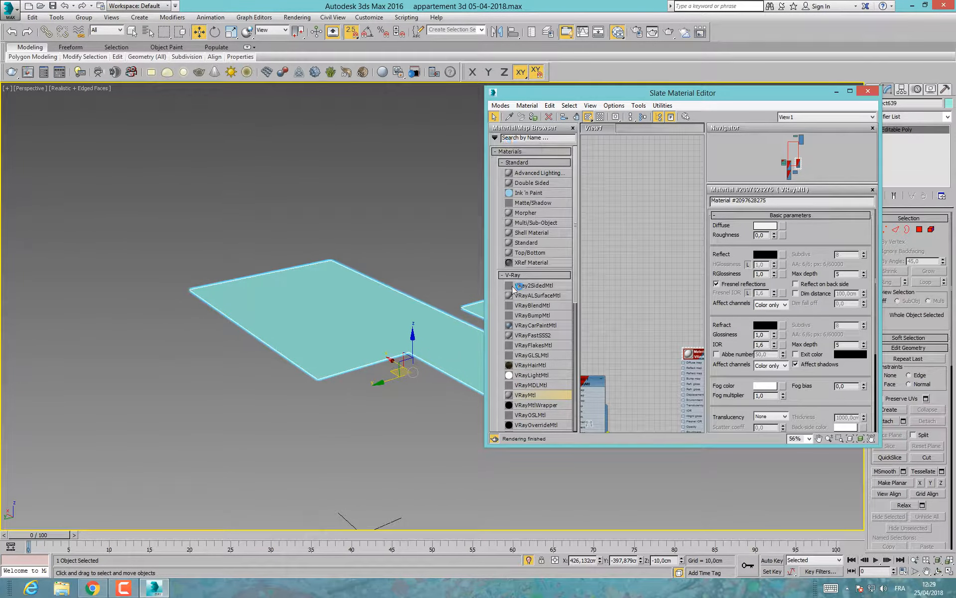
Step: Start opening a material library and browse to D:\les ecoles\COLLEGE LASALLE\2018
left_click(494, 139)
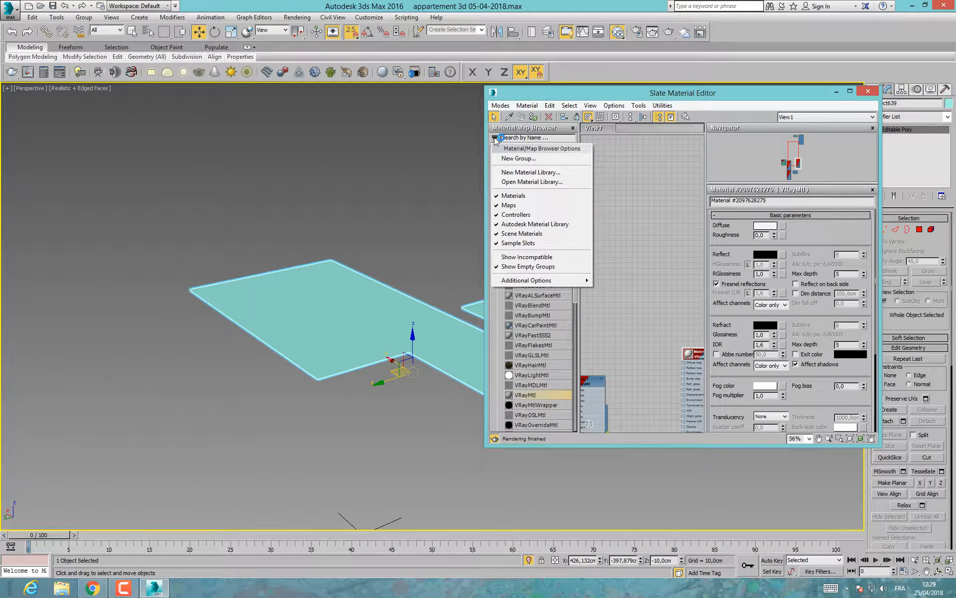
left_click(533, 182)
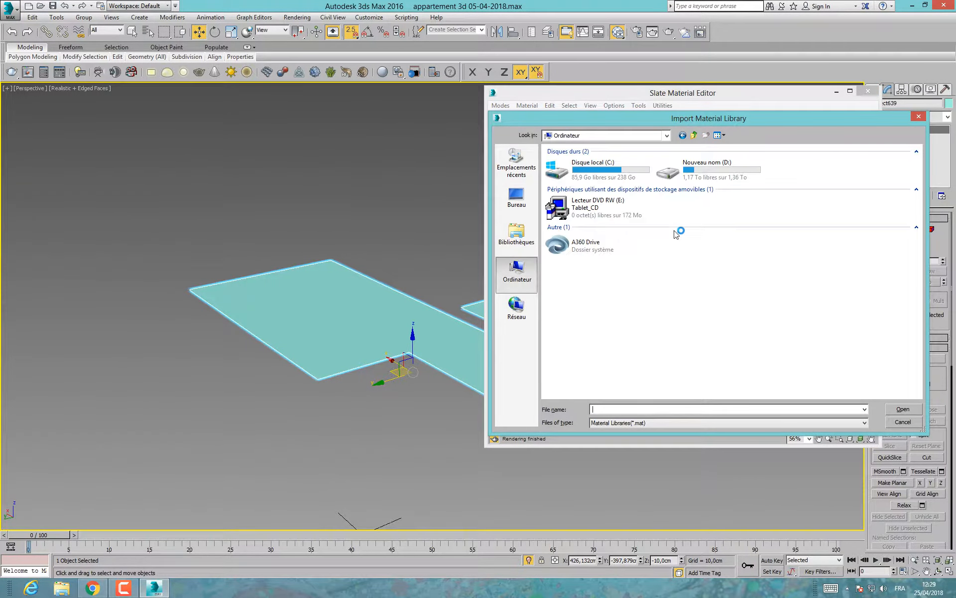
double_click(698, 174)
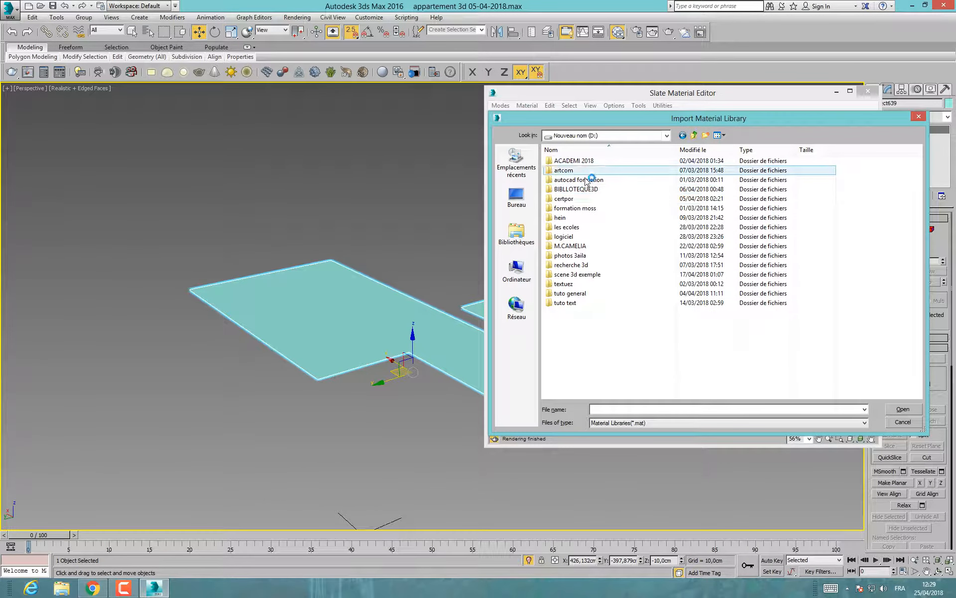
double_click(580, 227)
double_click(577, 170)
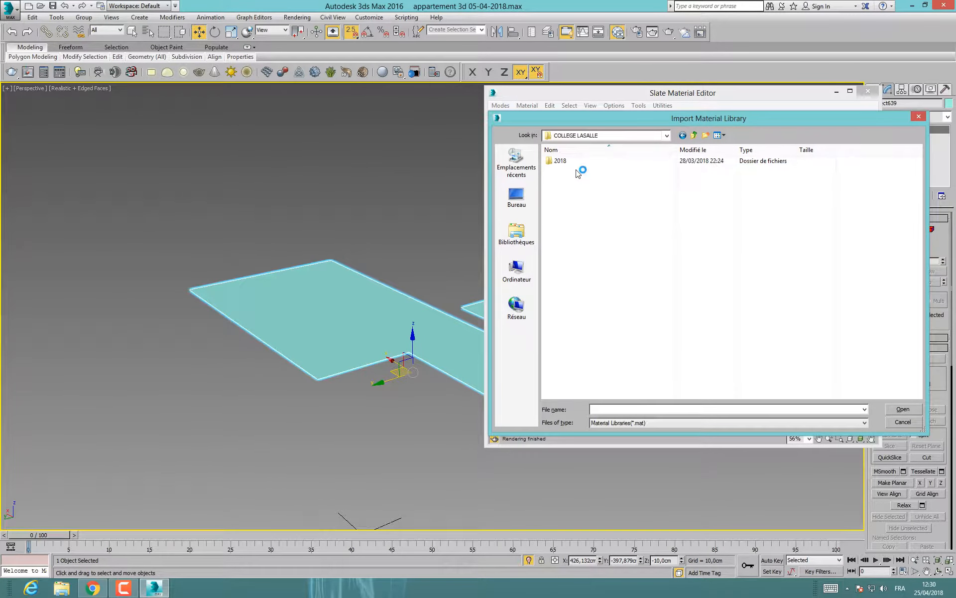
double_click(560, 160)
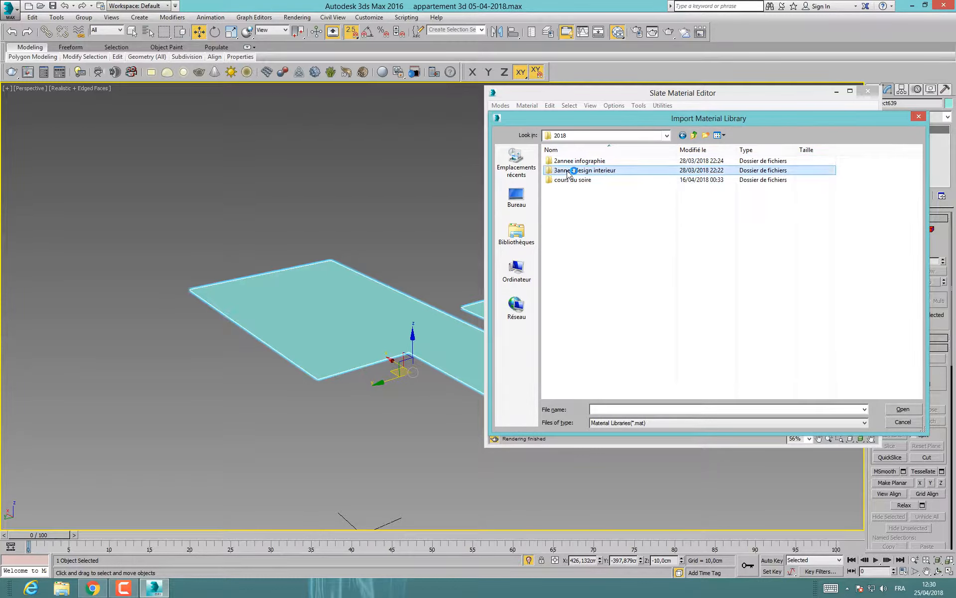
Step: Load the material library mat33034 from the apartment project's materiaux folder under cours du soire
double_click(568, 170)
left_click(682, 136)
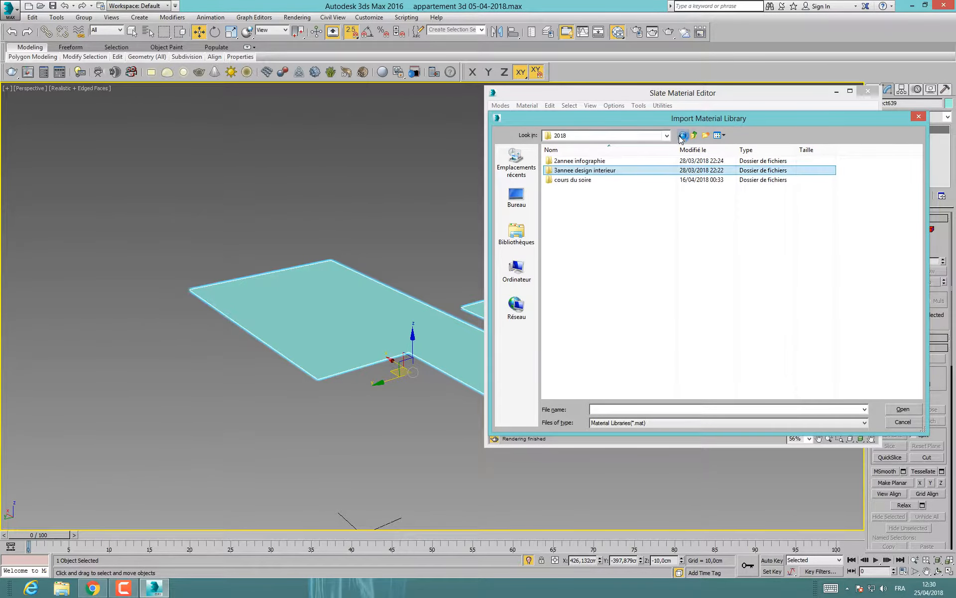
double_click(593, 180)
double_click(597, 180)
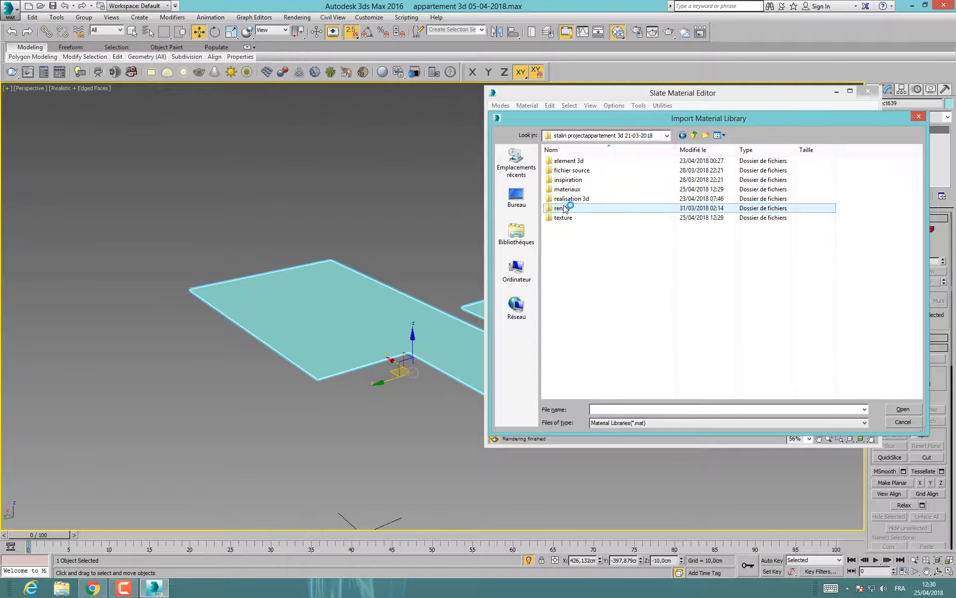
double_click(568, 190)
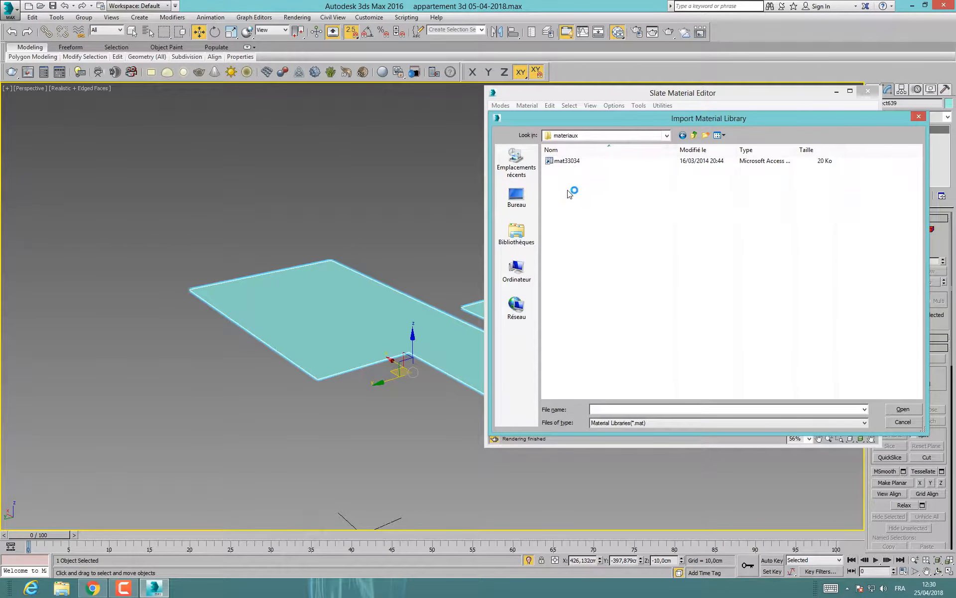
left_click(568, 162)
left_click(899, 410)
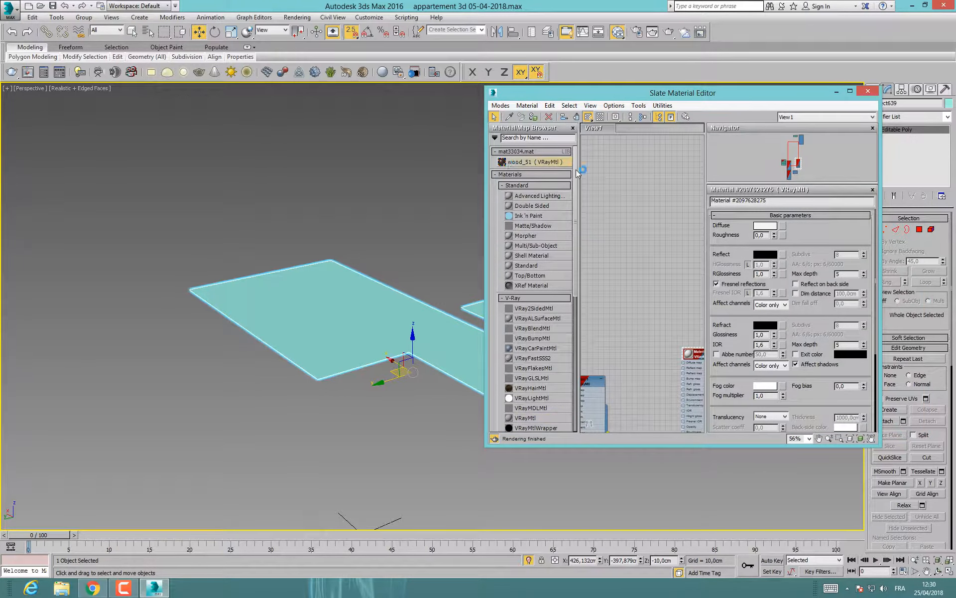
Step: Add the library's wood_51 VRayMtl to the node view and open its parameters
left_click_drag(638, 204, 654, 210)
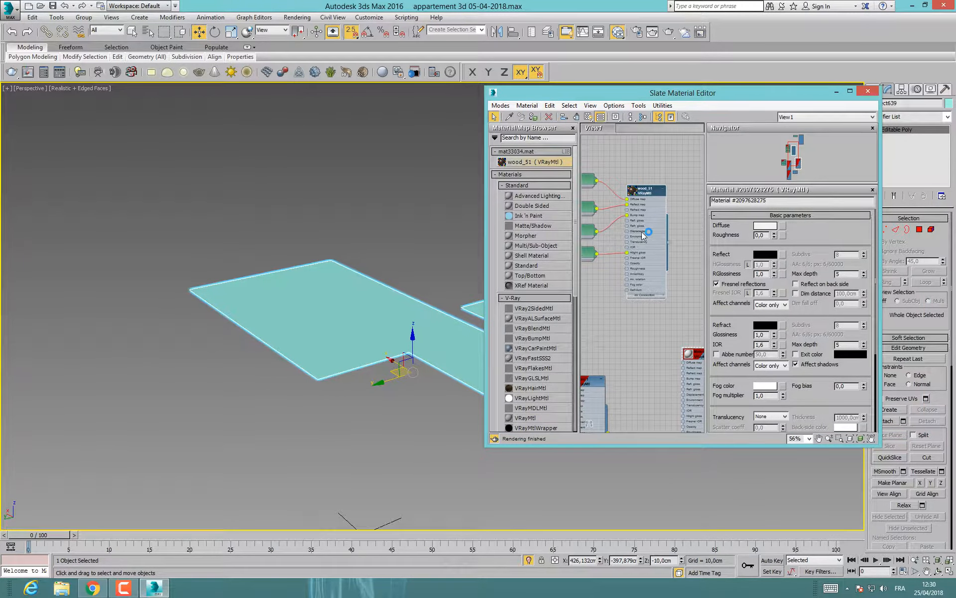
middle_click_drag(641, 232, 677, 226)
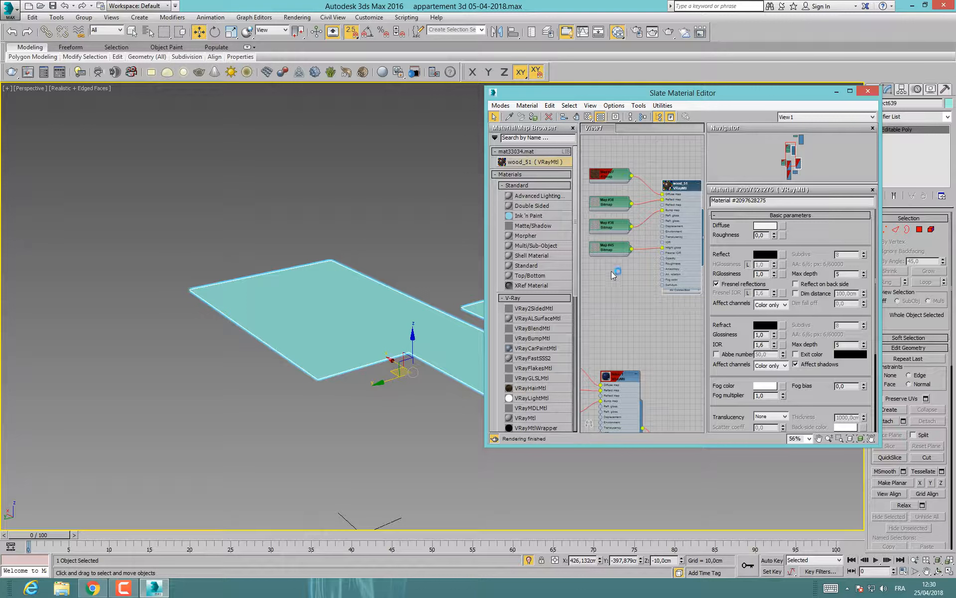
double_click(680, 189)
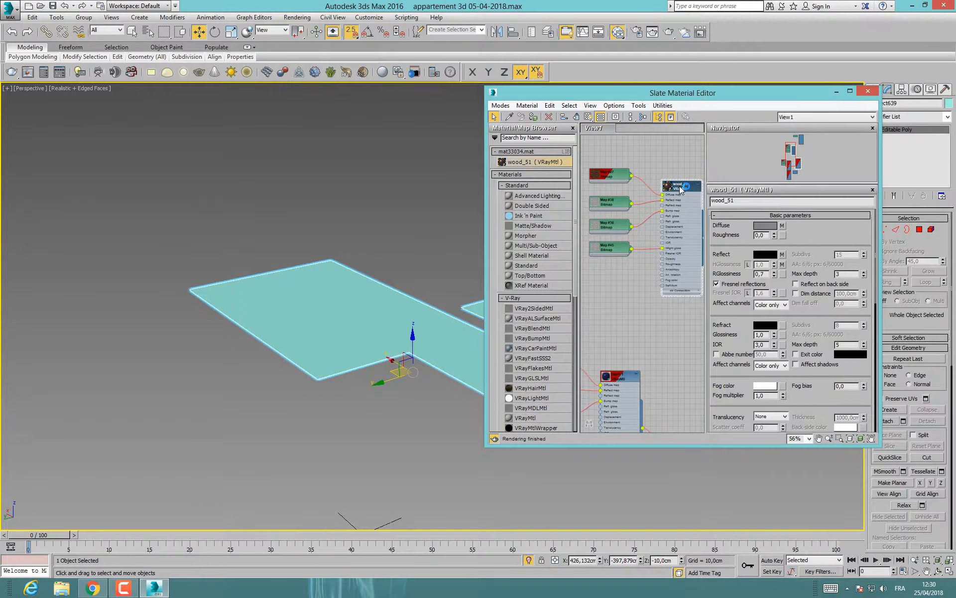
Step: Assign wood_51 to the isolated floor with its texture shown in the viewport, and close the material editor
left_click(533, 117)
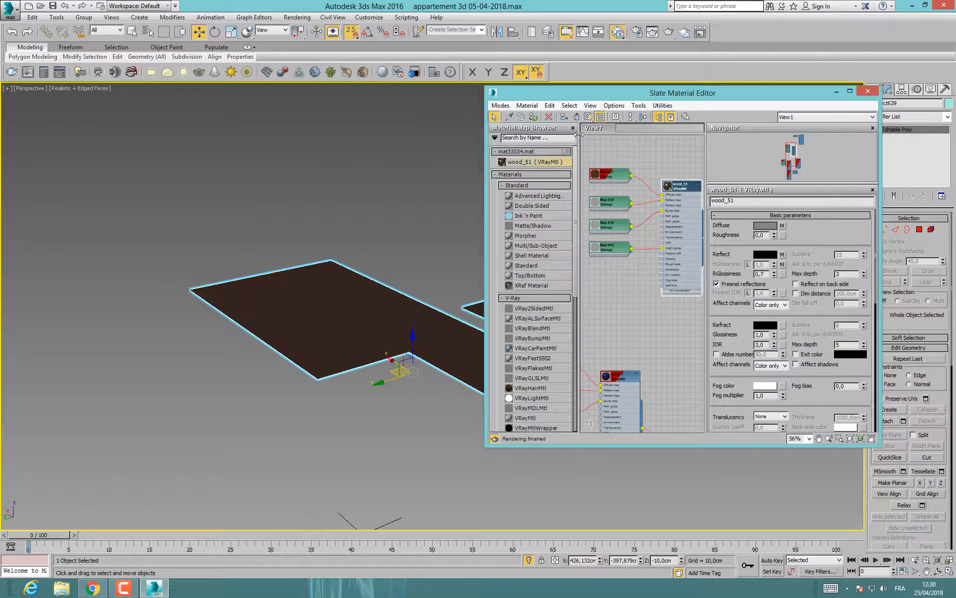
left_click(588, 117)
middle_click_drag(393, 250, 362, 241)
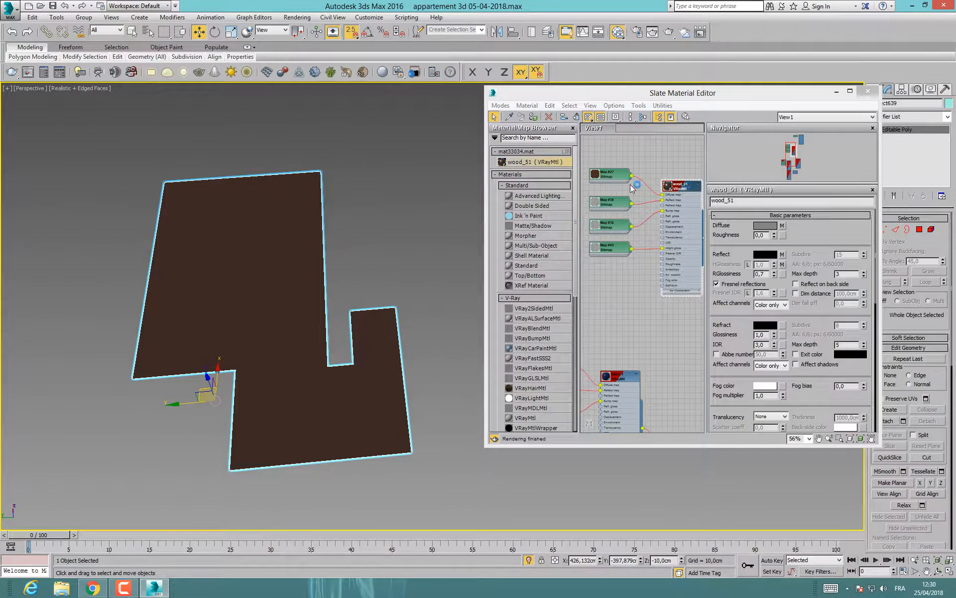
left_click(868, 91)
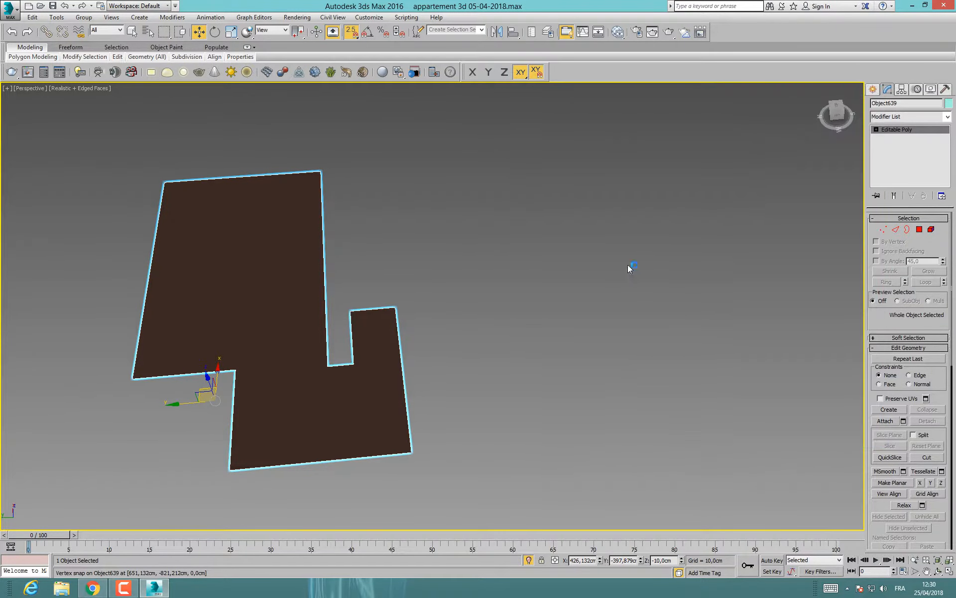
Step: Apply a UVW Map modifier to the floor object
left_click(910, 120)
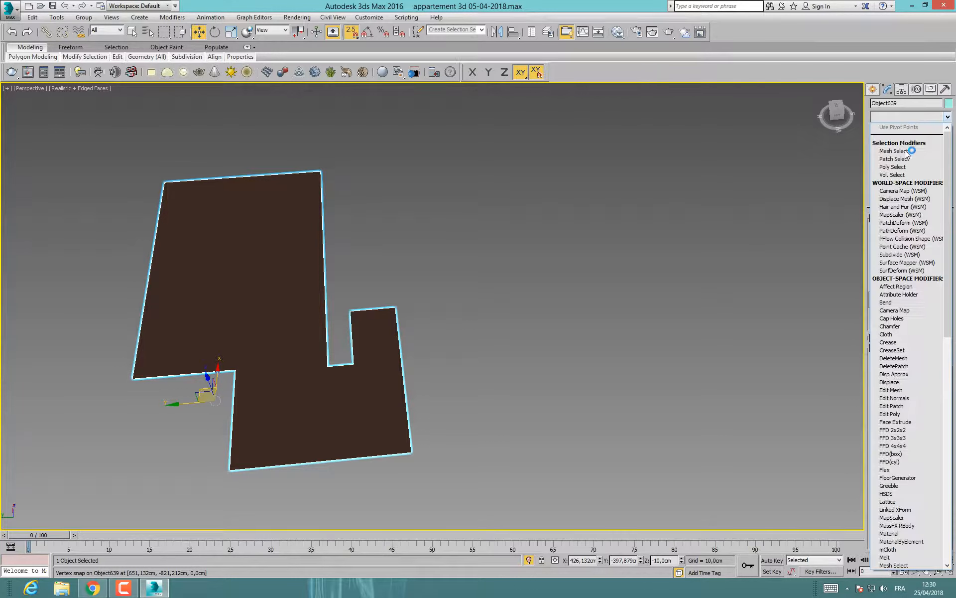
key("u")
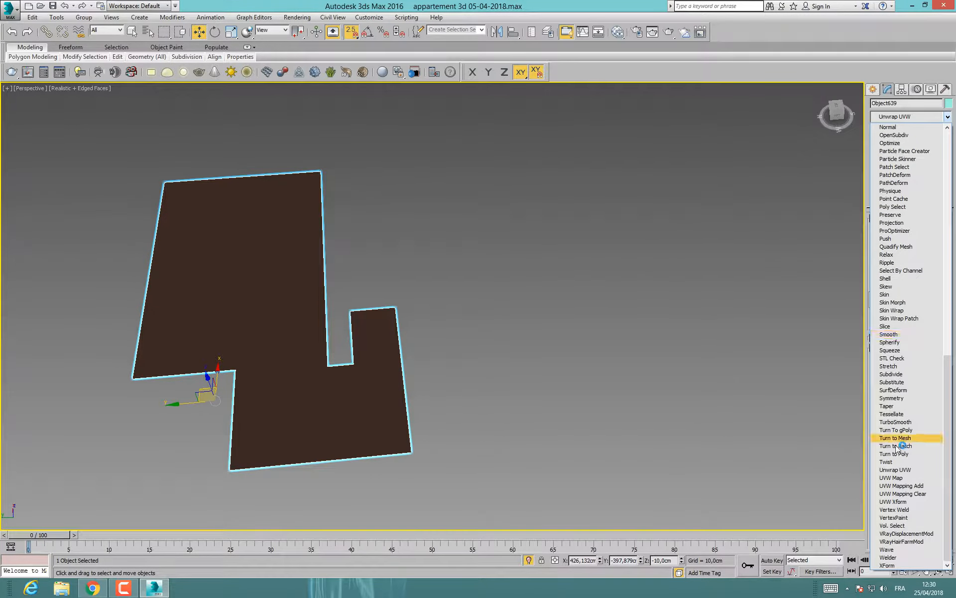
left_click(892, 477)
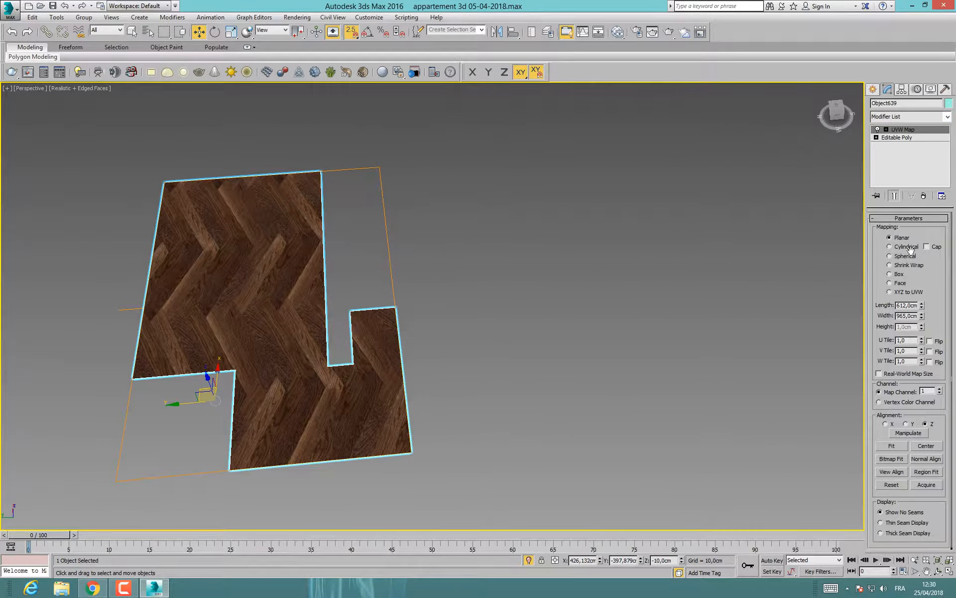
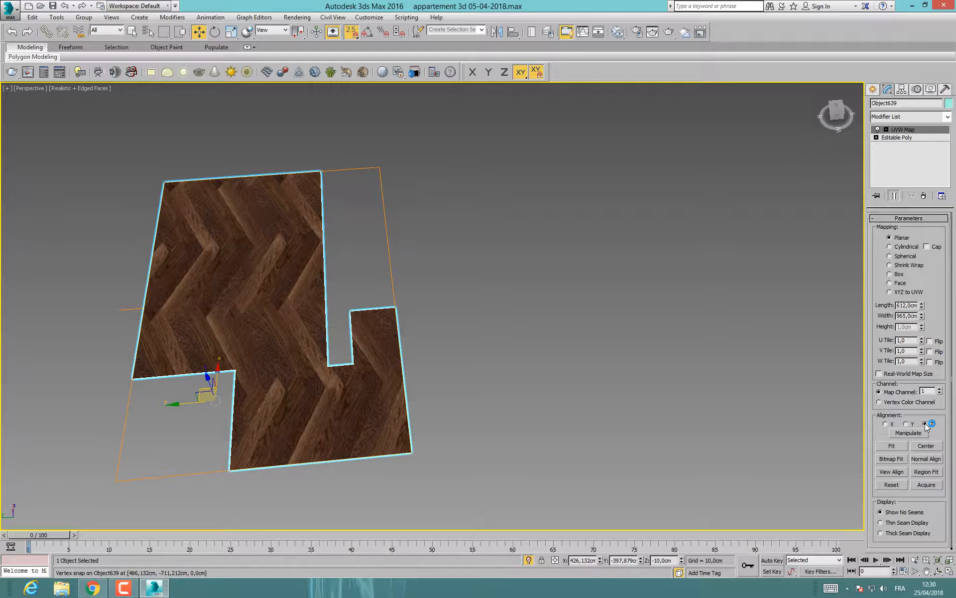
Step: Try the Y and X alignments for the floor's planar mapping, and return it to Z
left_click(903, 424)
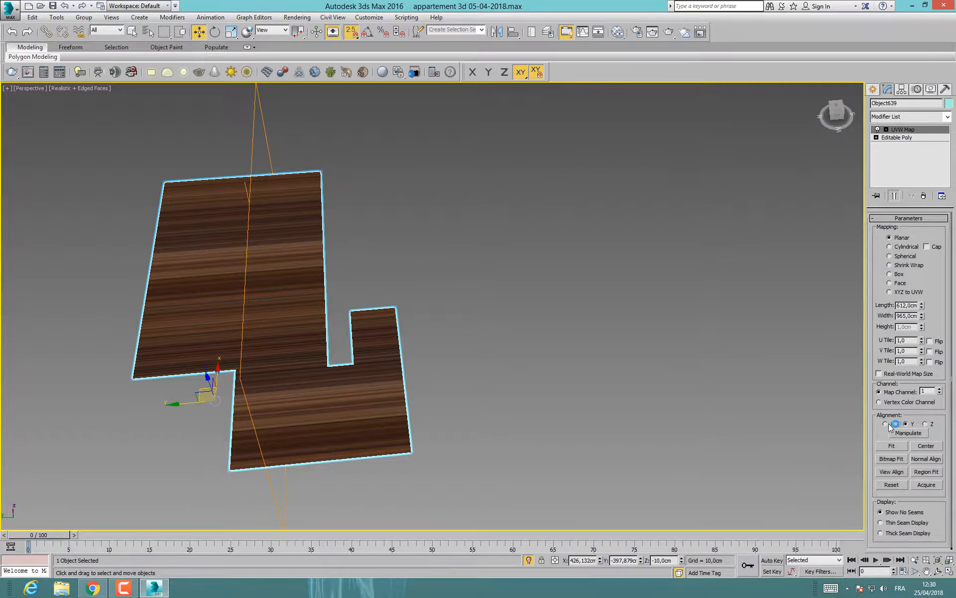
left_click(887, 424)
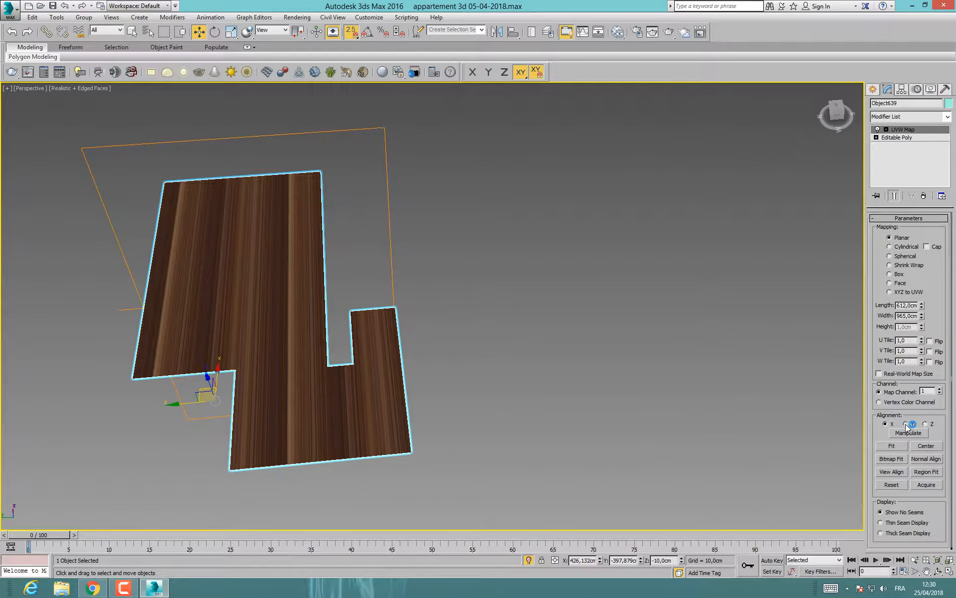
left_click(906, 424)
left_click(925, 424)
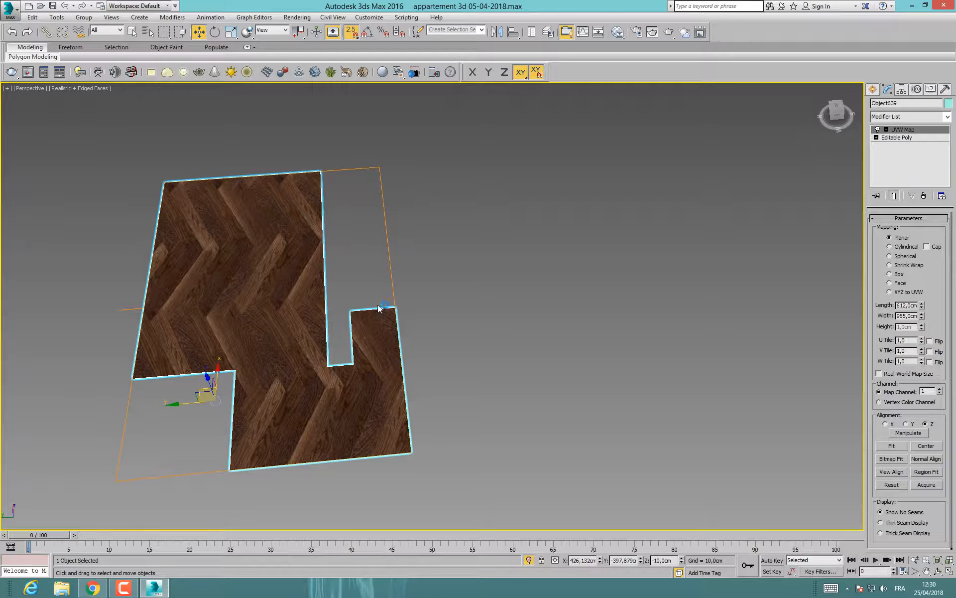
Step: Rotate the floor's UVW Map gizmo -90 degrees about Z, with vertex snapping off and angle snap on
left_click(886, 129)
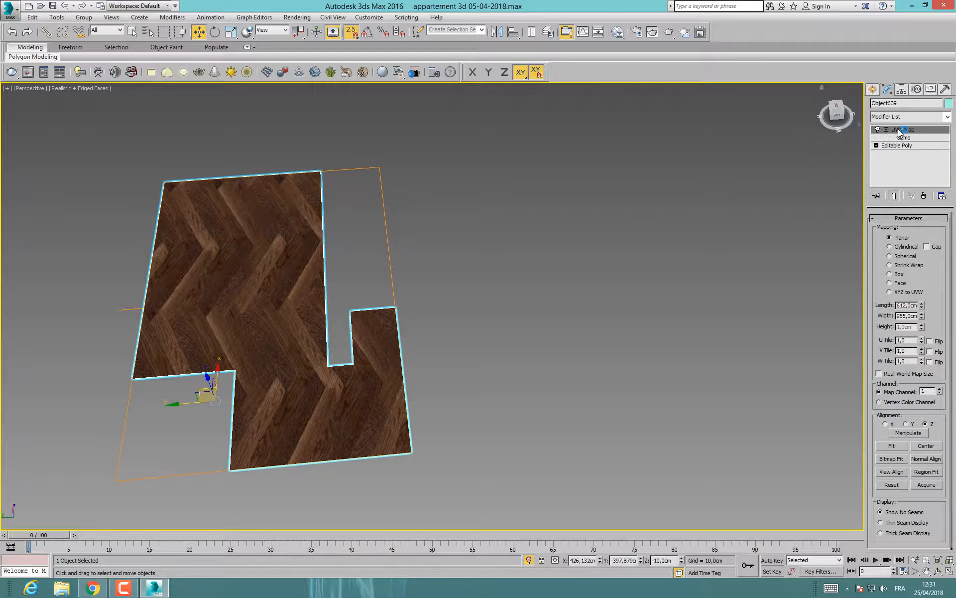
left_click(905, 138)
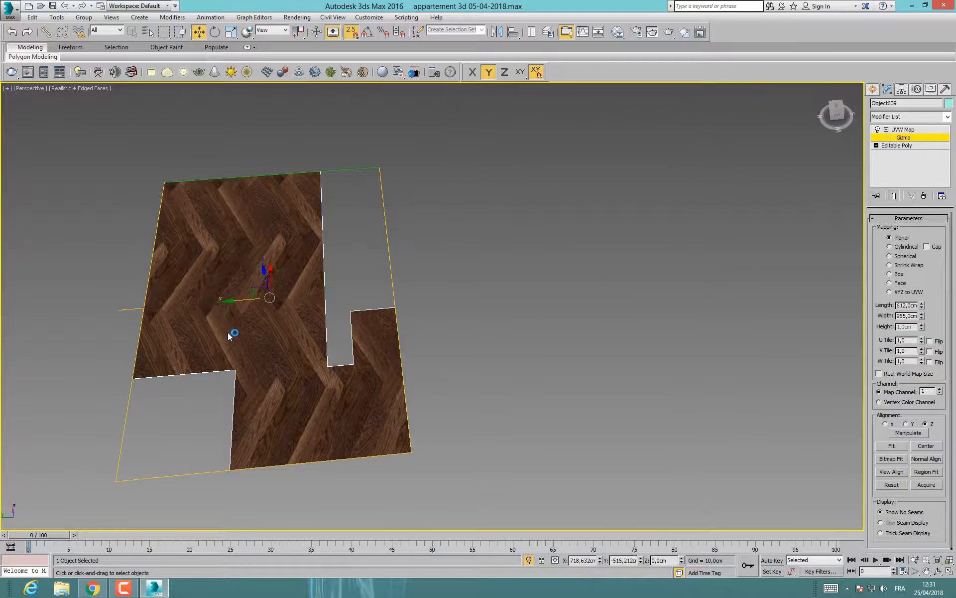
left_click(215, 33)
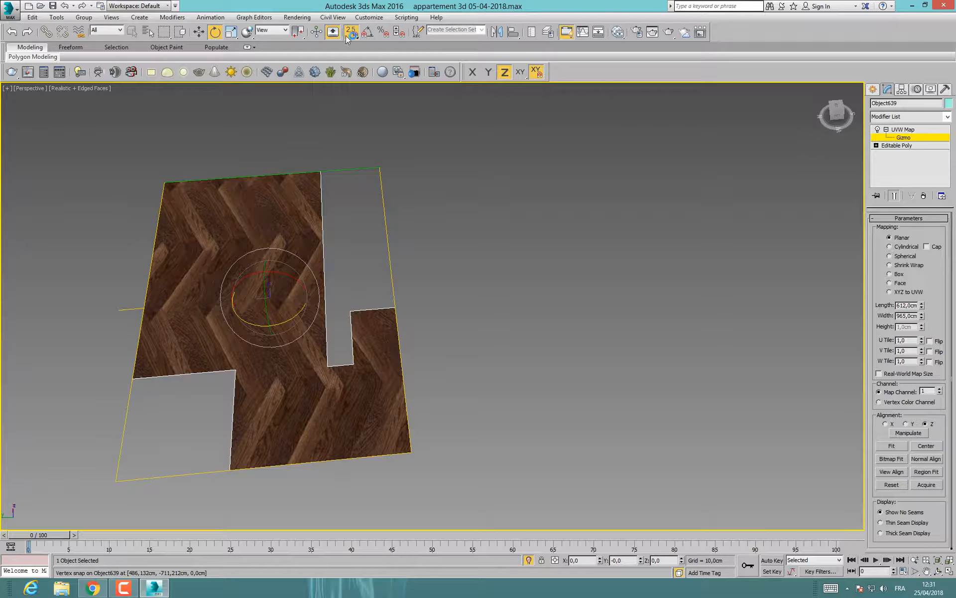
left_click_drag(351, 32, 355, 76)
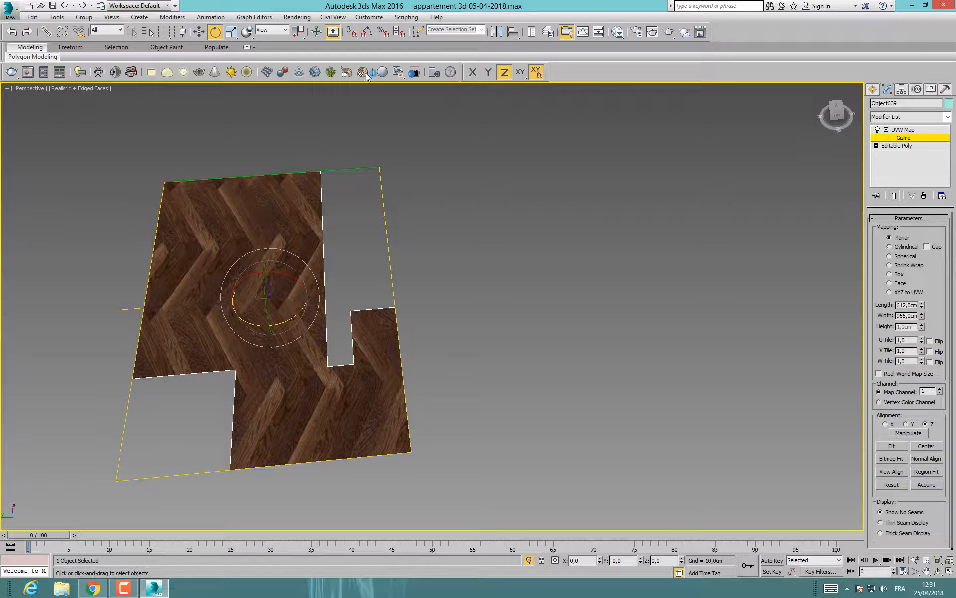
right_click(367, 32)
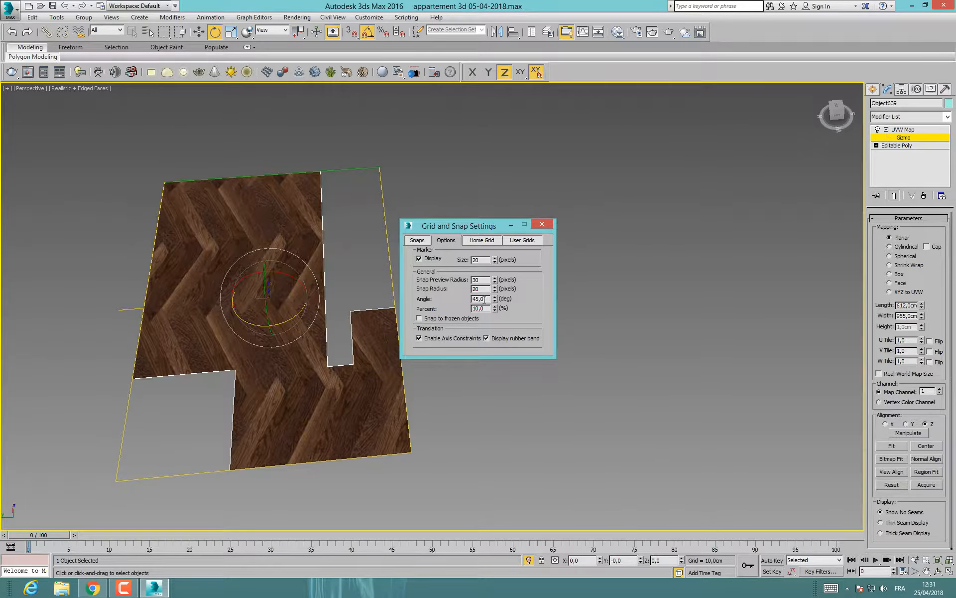
left_click(542, 224)
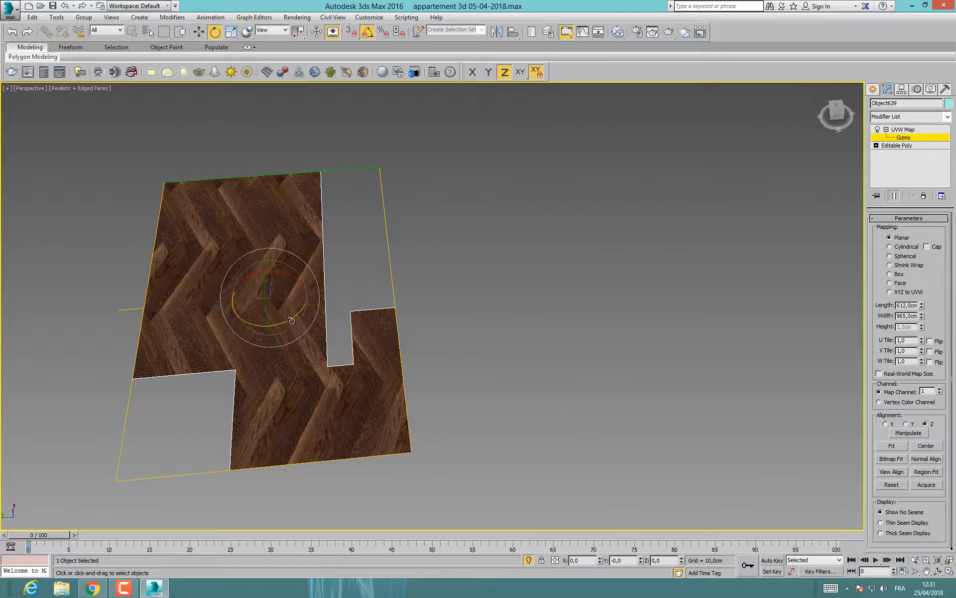
left_click_drag(291, 318, 282, 323)
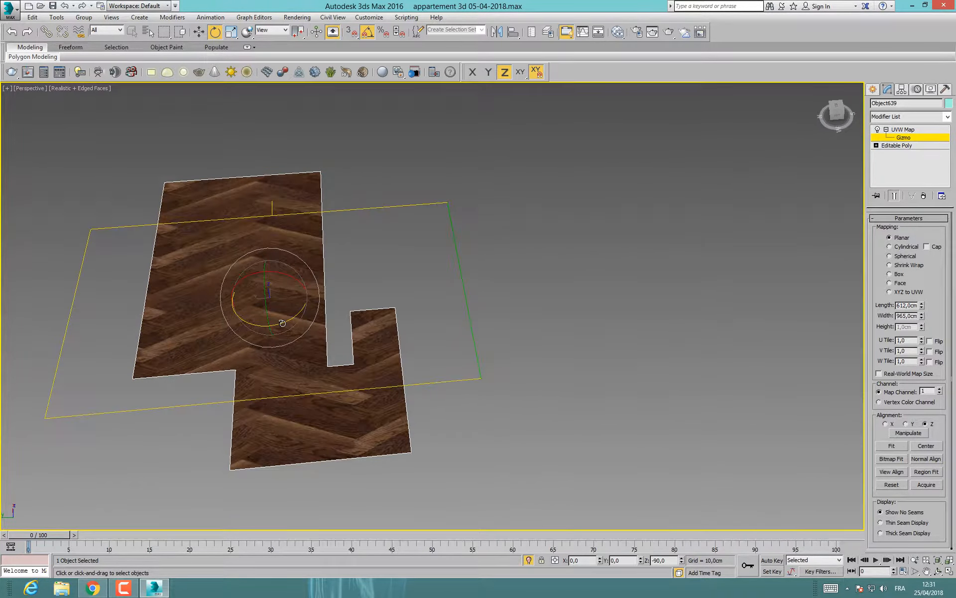
Step: Scale the mapping gizmo down uniformly to make the herringbone pattern smaller, and show the floor in a maximized shaded Top view
left_click(231, 31)
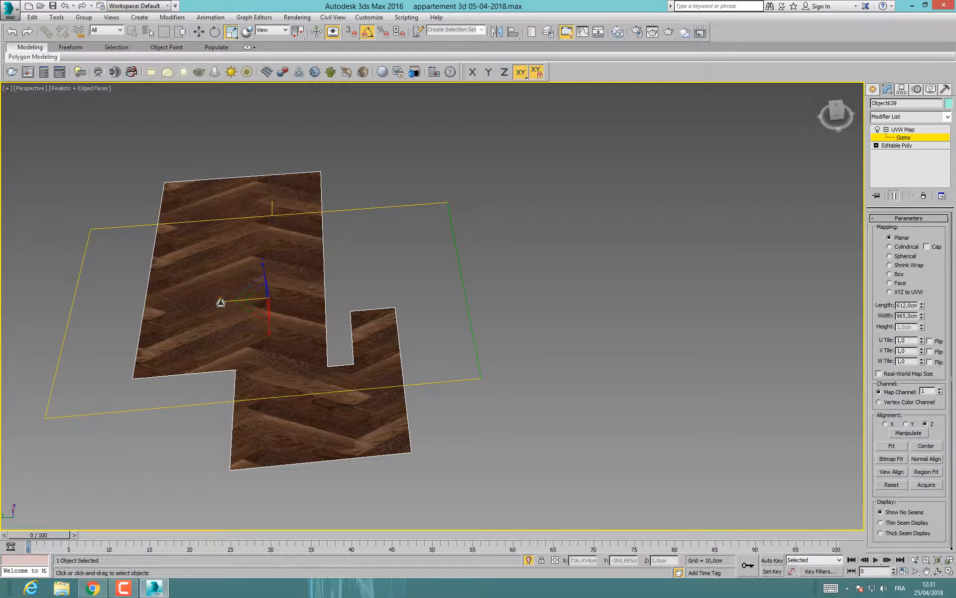
left_click_drag(219, 301, 284, 261)
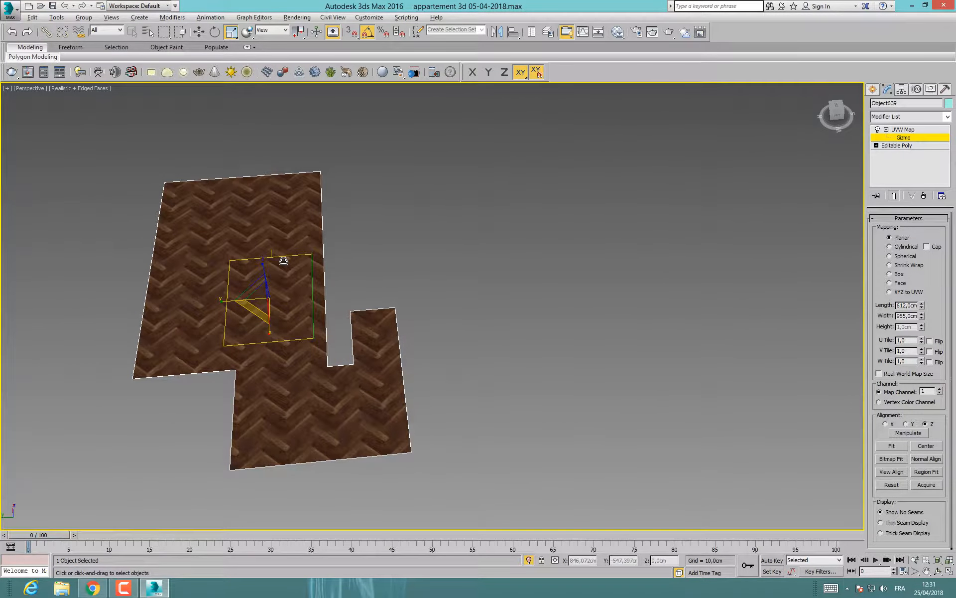
key("alt+w")
right_click(216, 213)
key("alt+w")
key("F3")
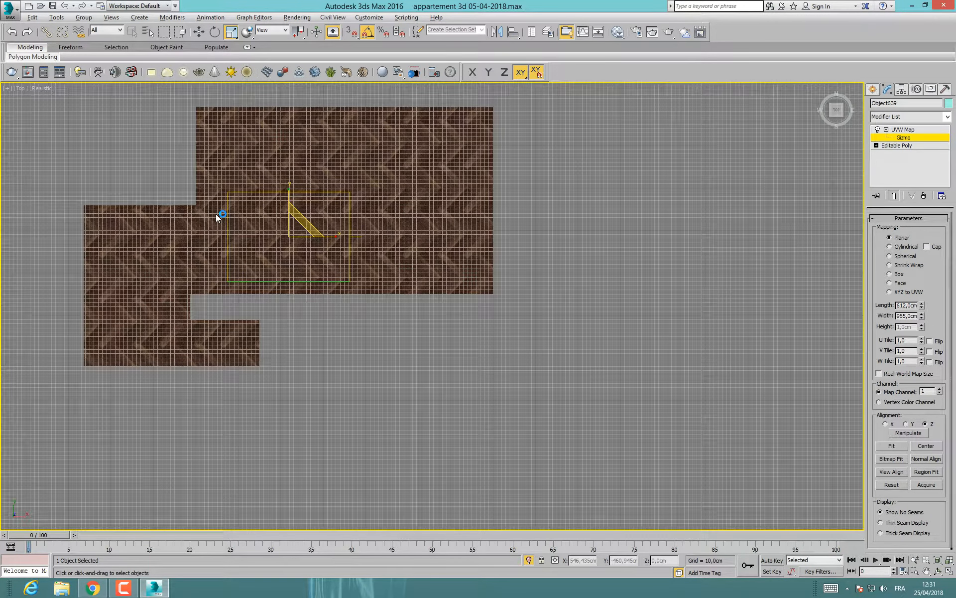
Step: Scale the mapping gizmo down further and shift it slightly across the floor in the Top view, with the grid hidden
middle_click_drag(335, 286, 388, 318)
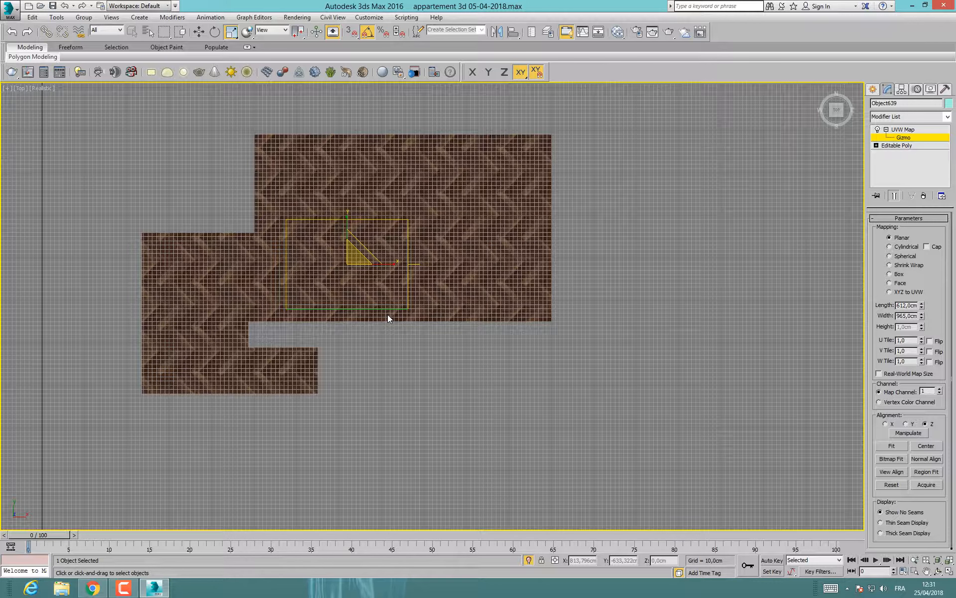
key("g")
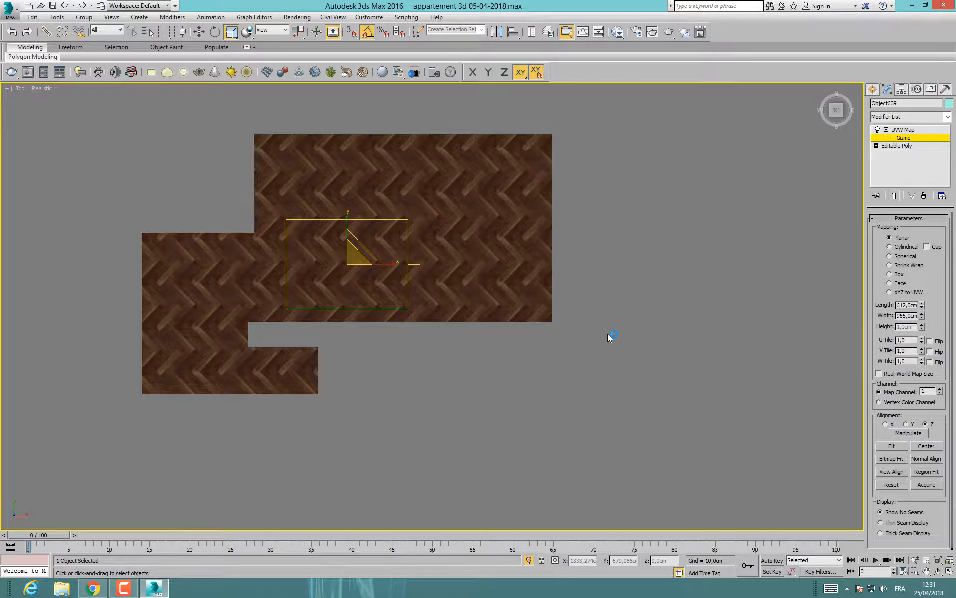
middle_click_drag(392, 262, 464, 292)
scroll(431, 298, "up", 2)
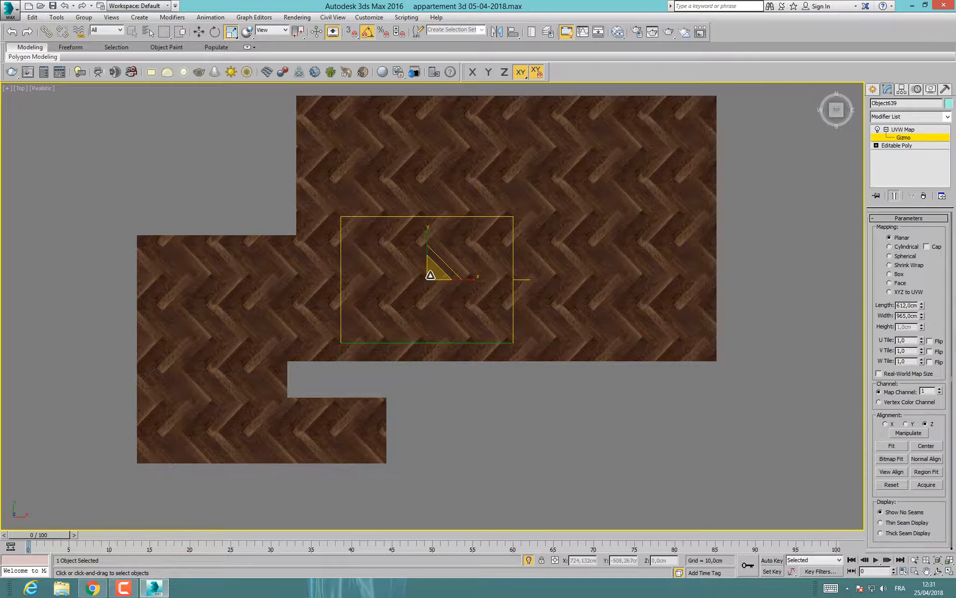
left_click_drag(432, 271, 463, 233)
left_click(199, 32)
scroll(449, 257, "up", 5)
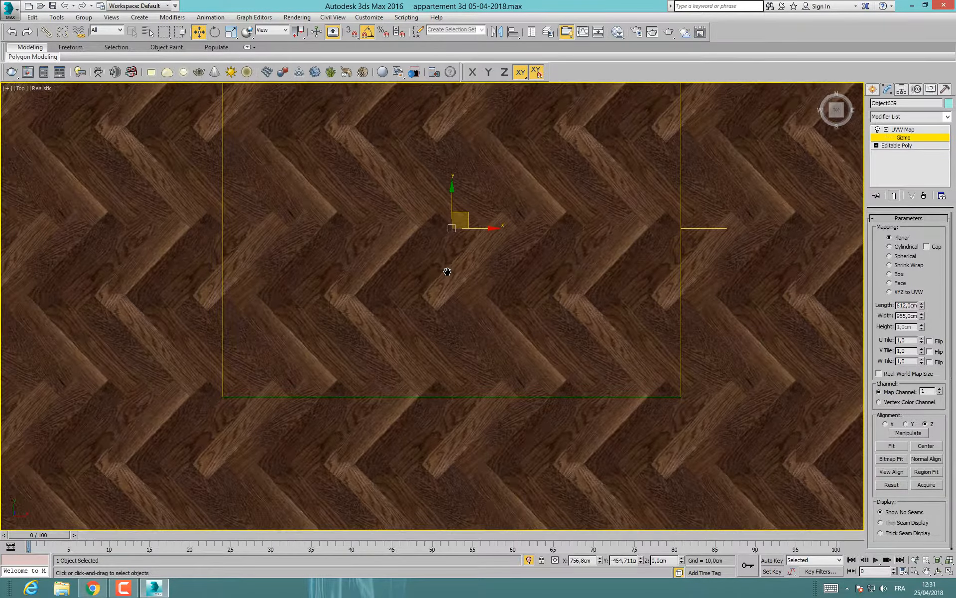
middle_click_drag(446, 269, 438, 294)
scroll(437, 294, "down", 3)
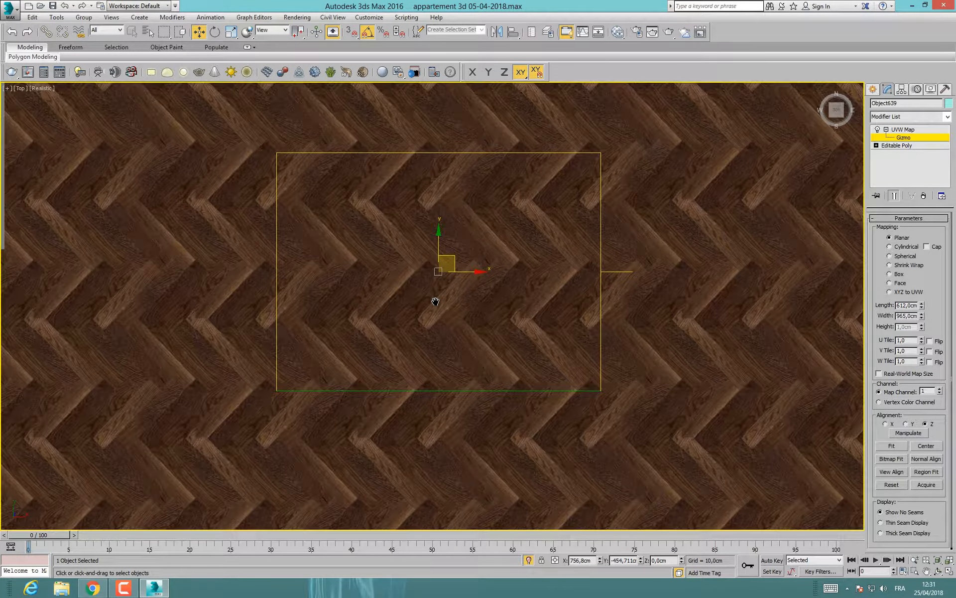
scroll(435, 301, "down", 5)
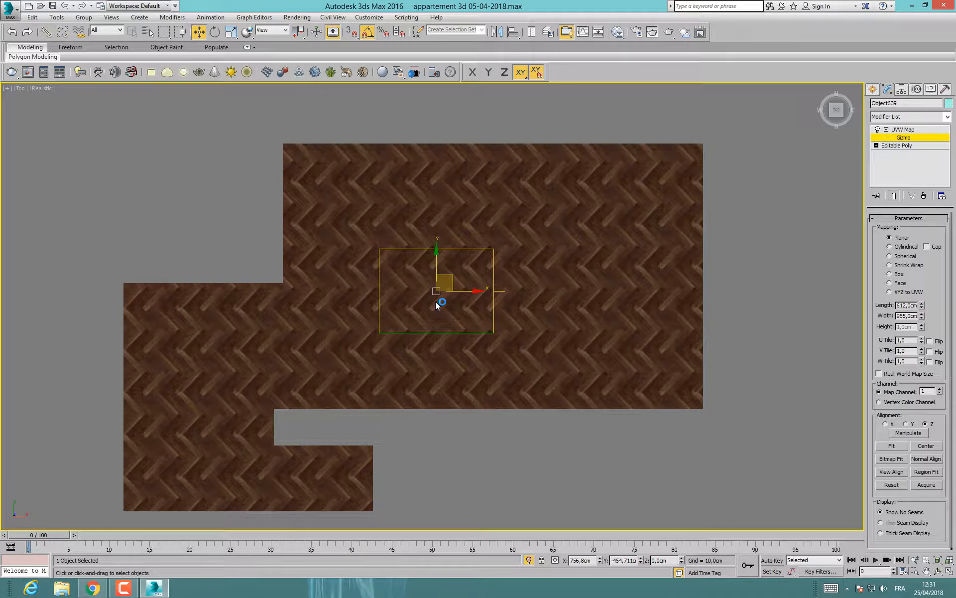
Step: Return to the maximized Perspective view of the floor and end its isolation
key("alt+w")
left_click(509, 361)
key("alt+w")
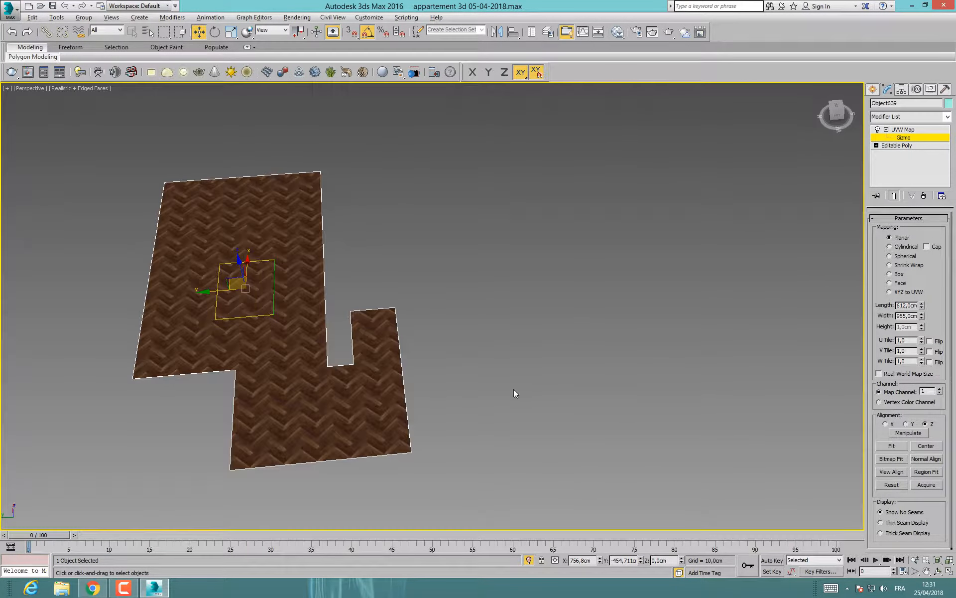
middle_click_drag(427, 387, 405, 487, "alt")
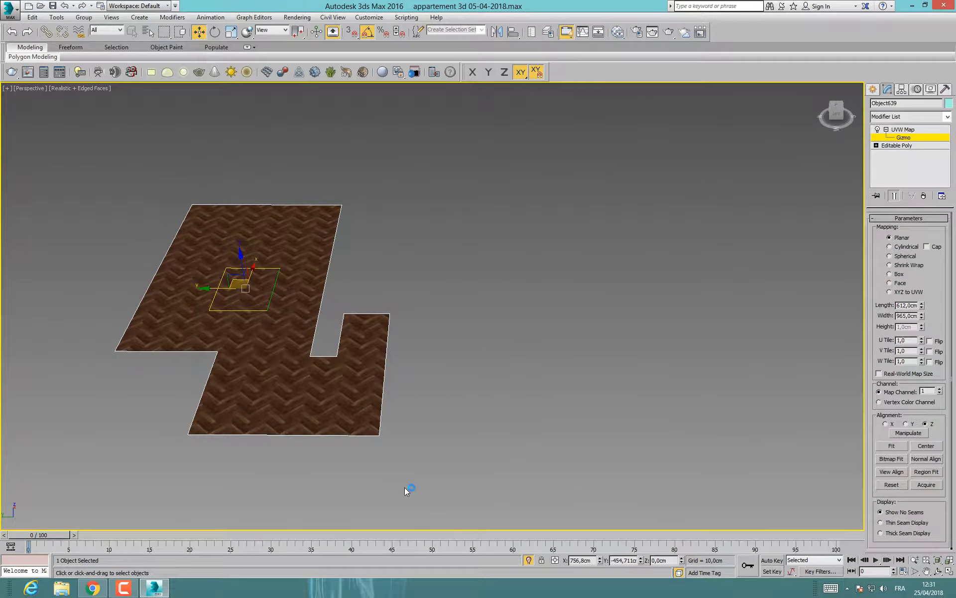
left_click(529, 559)
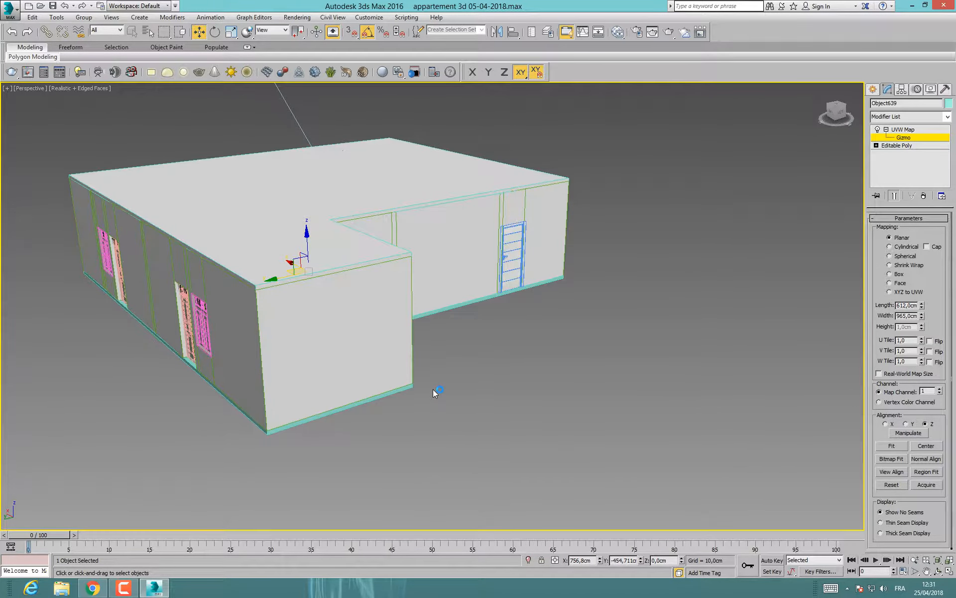
Step: Show the apartment in four viewports with a wireframe Top view, and leave the UVW Map gizmo level
key("alt+w")
left_click(246, 241)
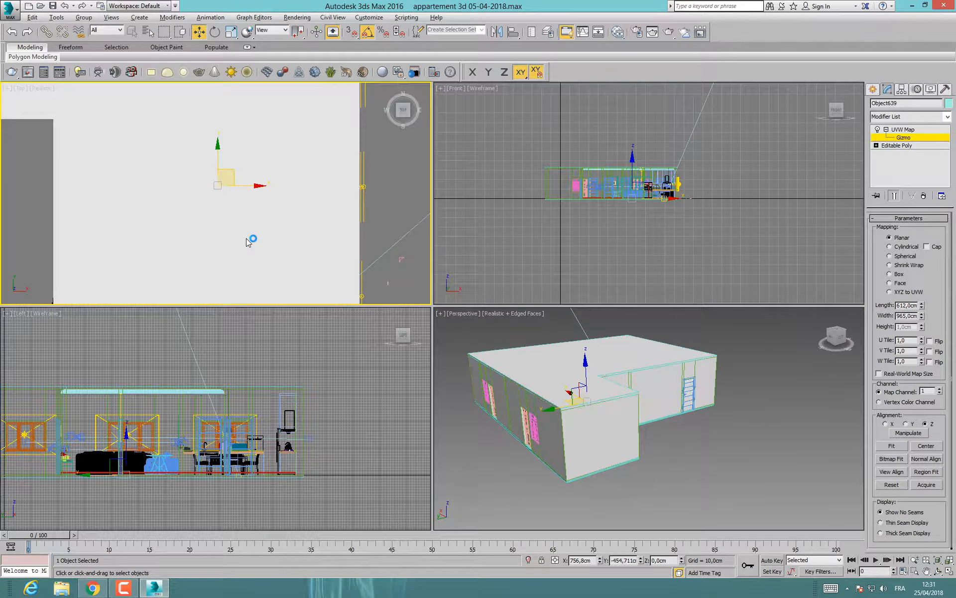
key("F3")
middle_click_drag(246, 250, 267, 233)
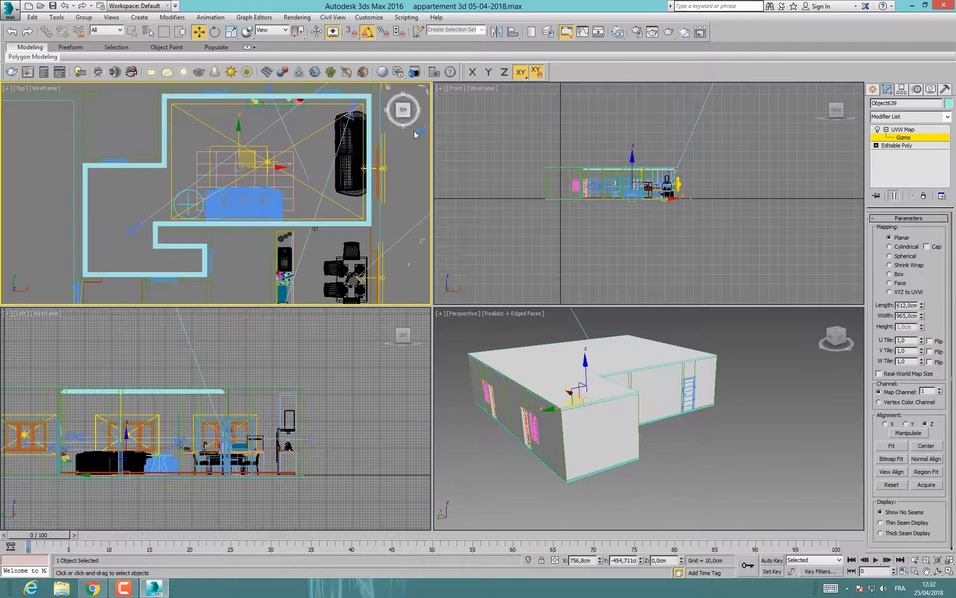
left_click(901, 130)
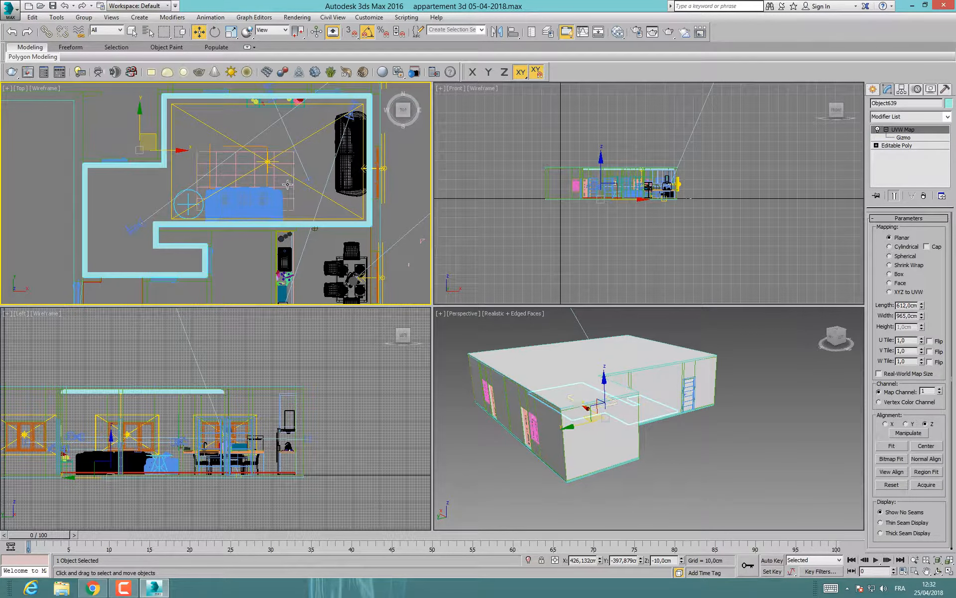
Step: Select the flat rug box in front of the blue sofa, isolate it and frame it in the Perspective view
left_click(275, 174)
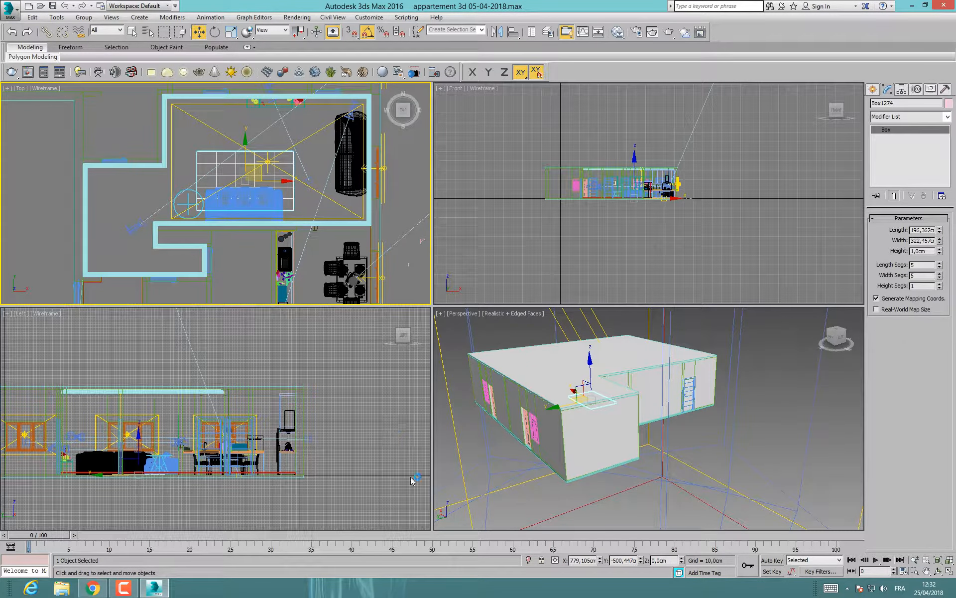
left_click(529, 560)
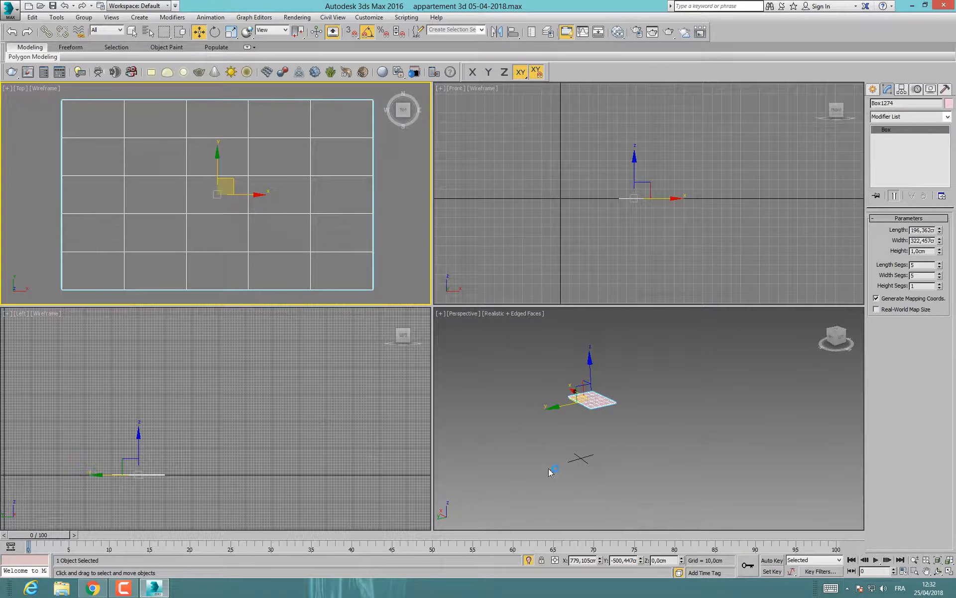
middle_click_drag(581, 423, 609, 456)
key("z")
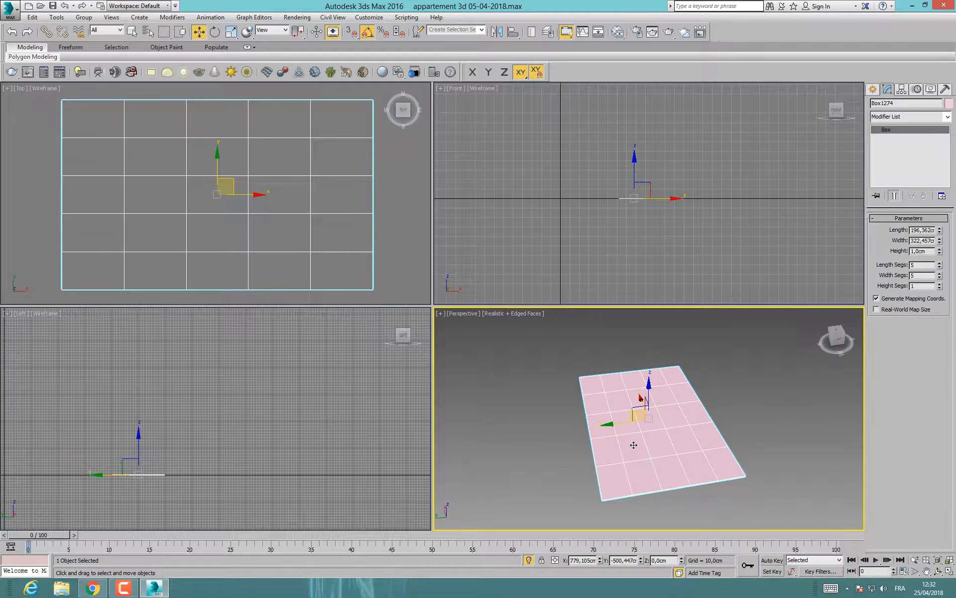
middle_click_drag(687, 468, 649, 430)
scroll(677, 435, "up", 4)
scroll(711, 440, "down", 2)
scroll(670, 442, "down", 2)
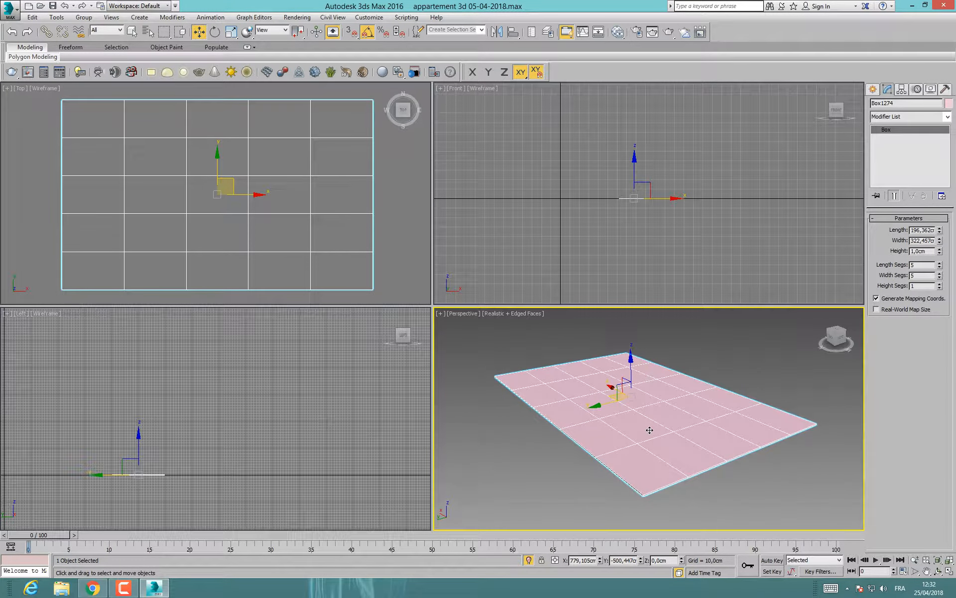
Step: Add a VRayFur object to the isolated rug box and open the fur's parameters for modification
left_click(873, 89)
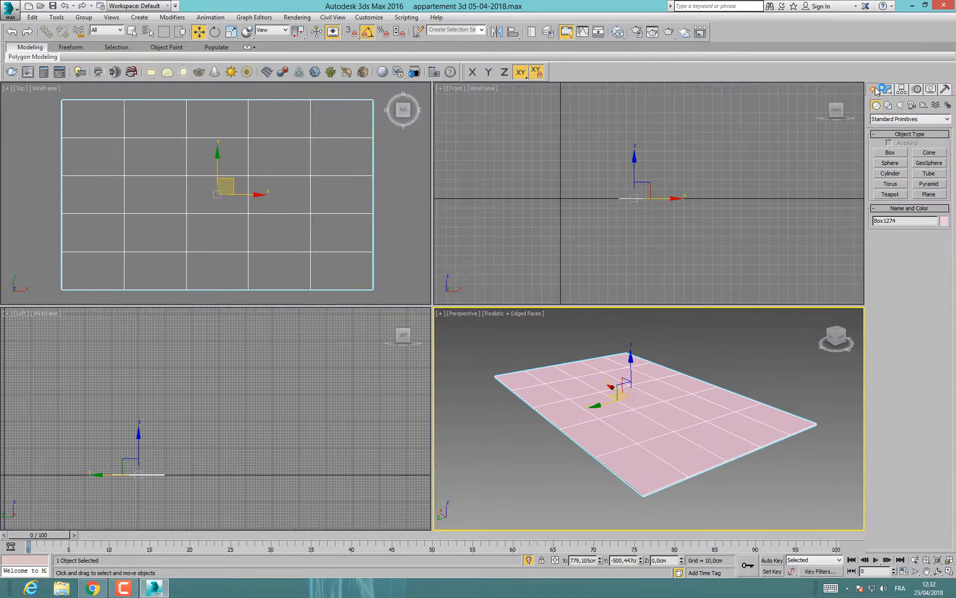
left_click(882, 124)
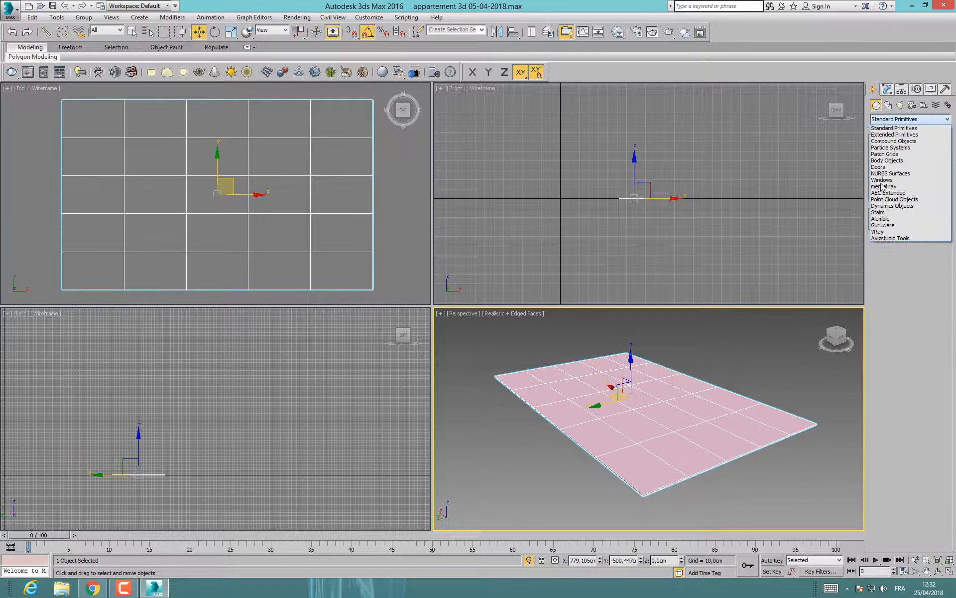
left_click(880, 235)
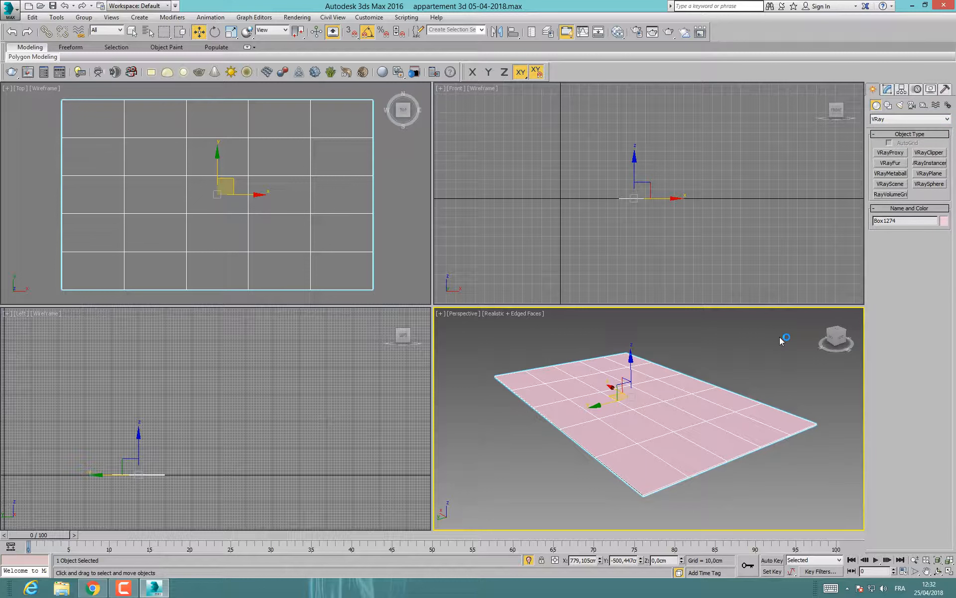
left_click(892, 163)
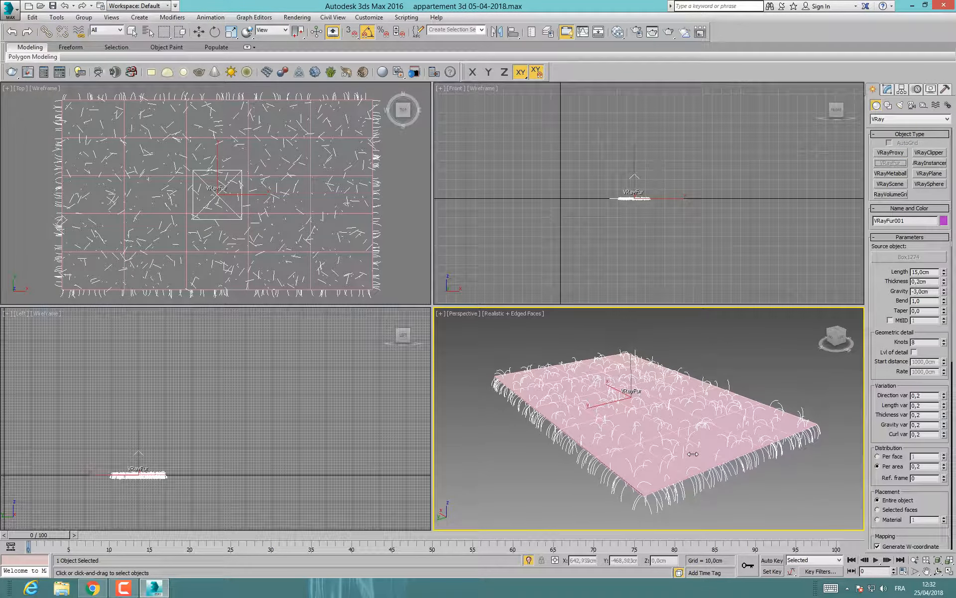
middle_click_drag(693, 457, 659, 454, "alt")
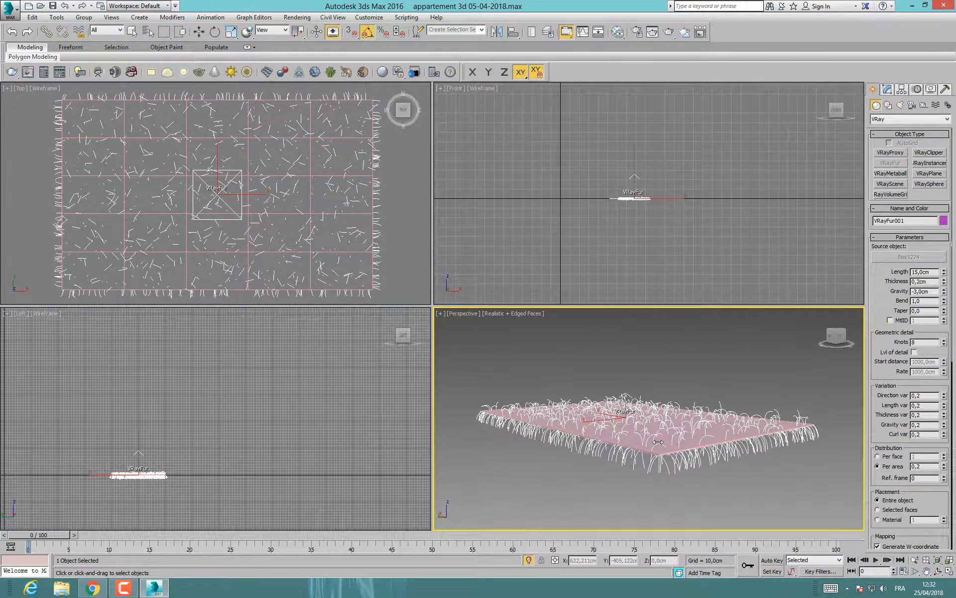
left_click(888, 90)
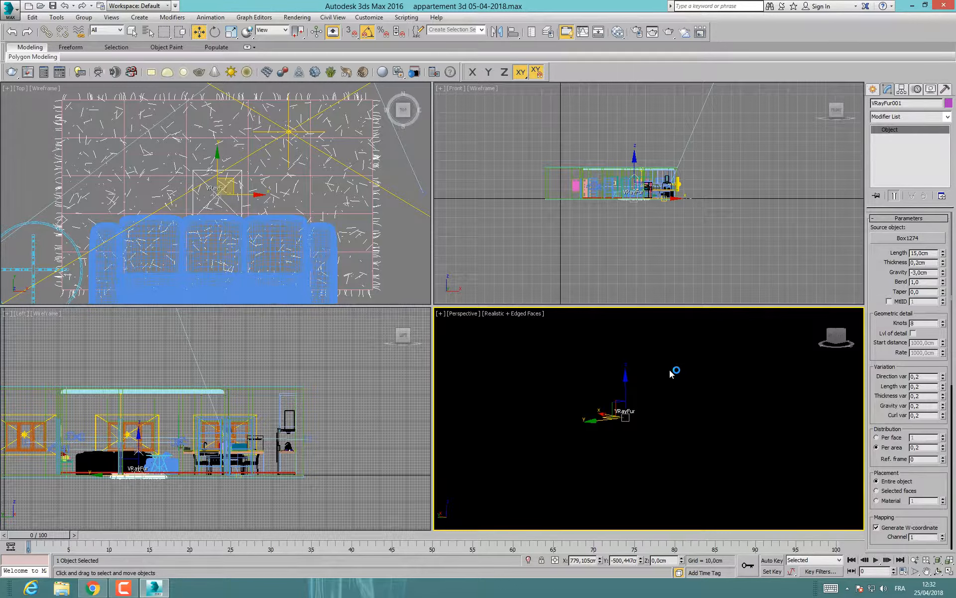
Step: Isolate the fur together with the floor, try raising both along Z, and end the isolation with the fur reselected
left_click(670, 370, "ctrl")
key("alt+q")
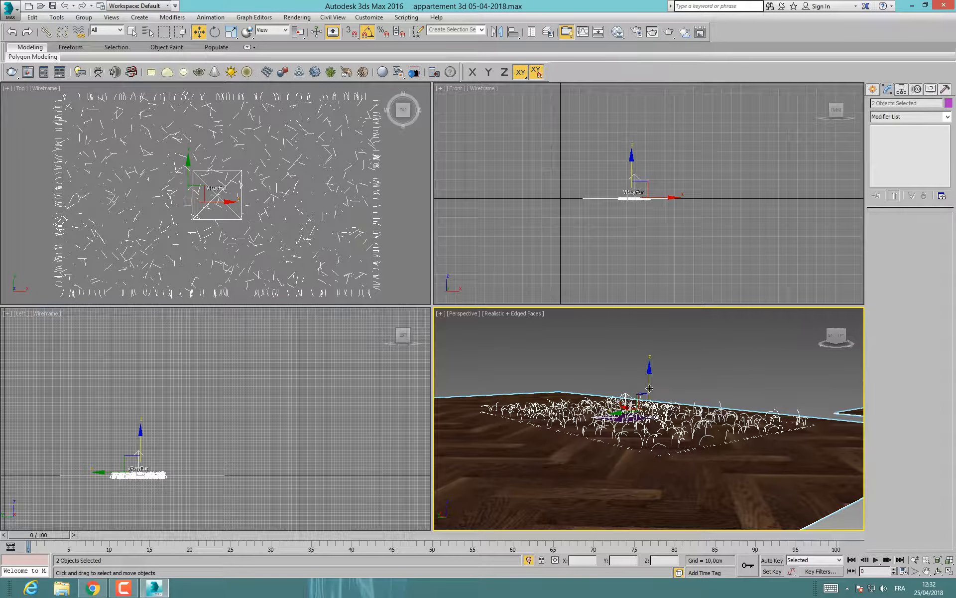
left_click_drag(649, 381, 650, 369)
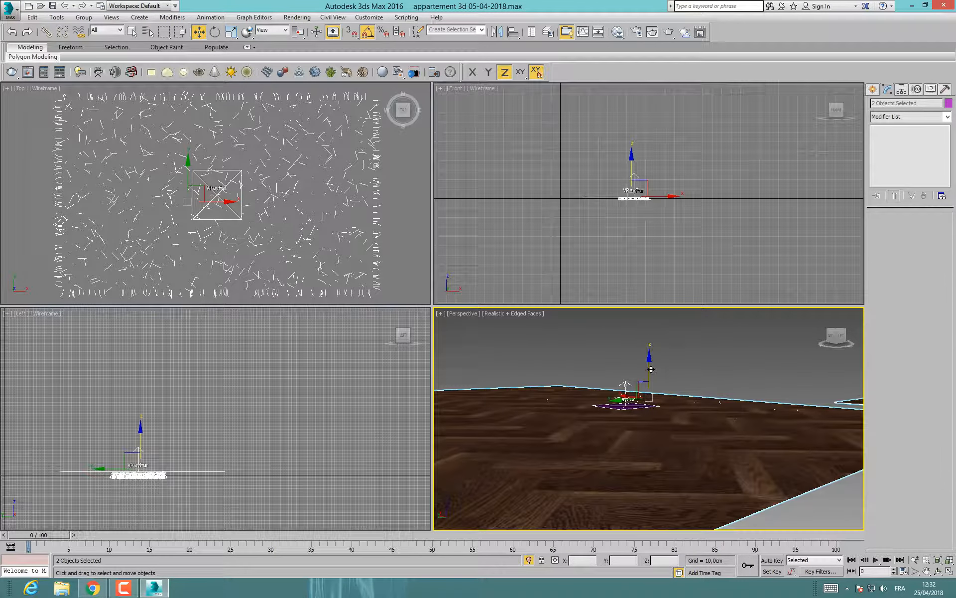
left_click(529, 561)
left_click(241, 173)
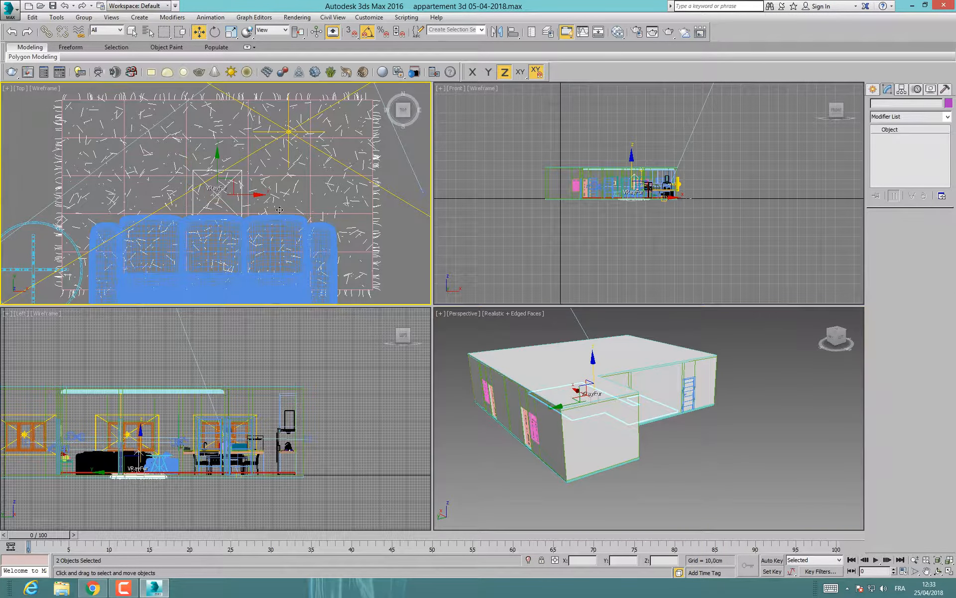
Step: Remove the existing fur, and isolate the rug box and frame it in a maximized Perspective view
left_click(238, 171)
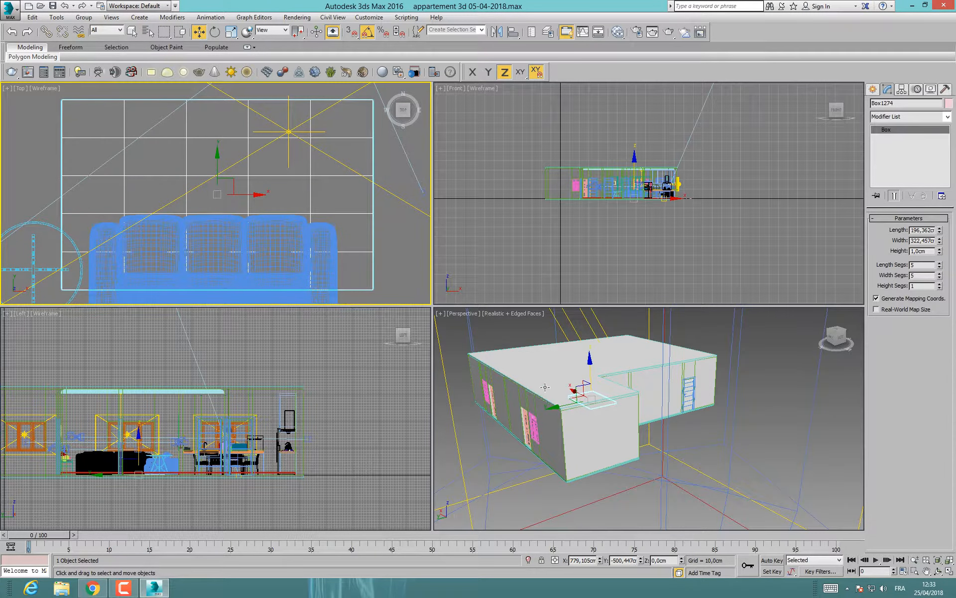
left_click(529, 560)
left_click(580, 413)
key("alt+w")
key("z")
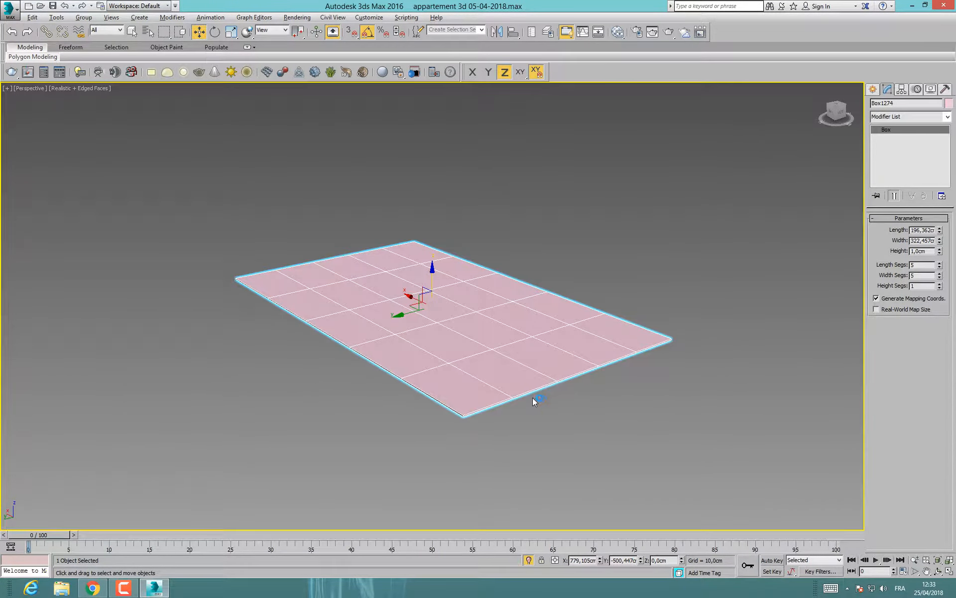
middle_click_drag(542, 425, 530, 399, "alt")
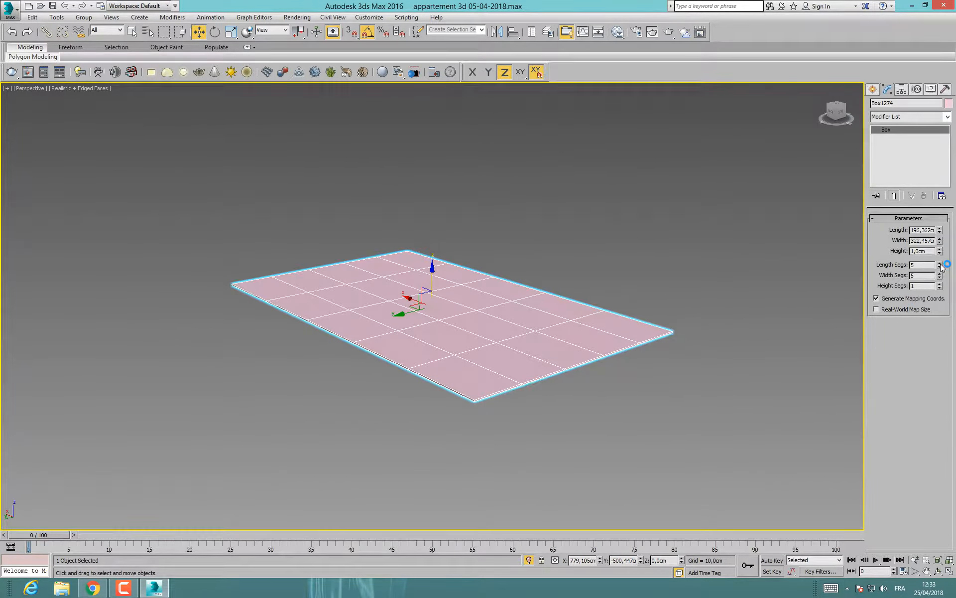
Step: Set the rug box's length segments and width segments to 10 each
left_click_drag(941, 266, 940, 256)
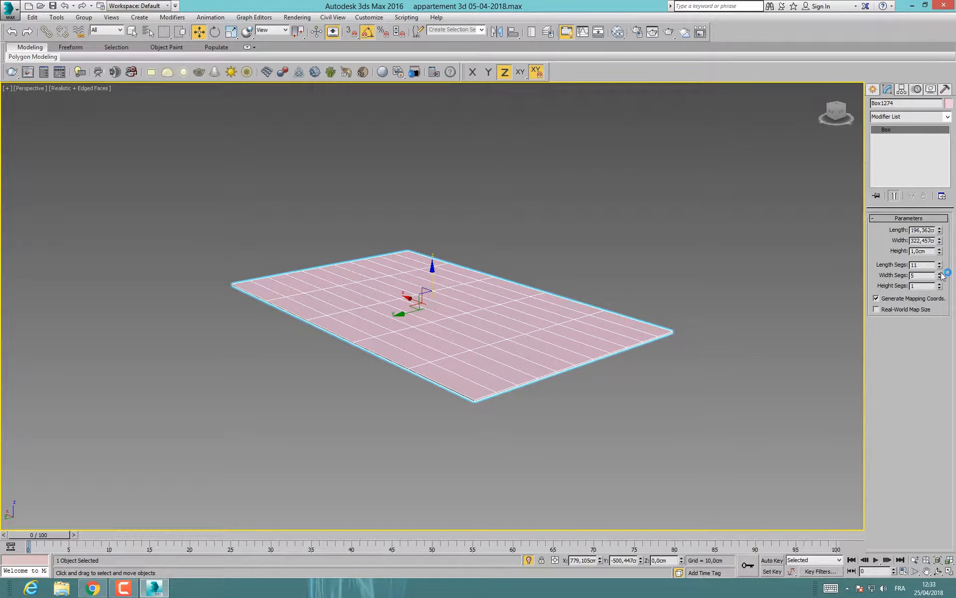
type("10")
left_click(920, 277)
left_click(919, 288)
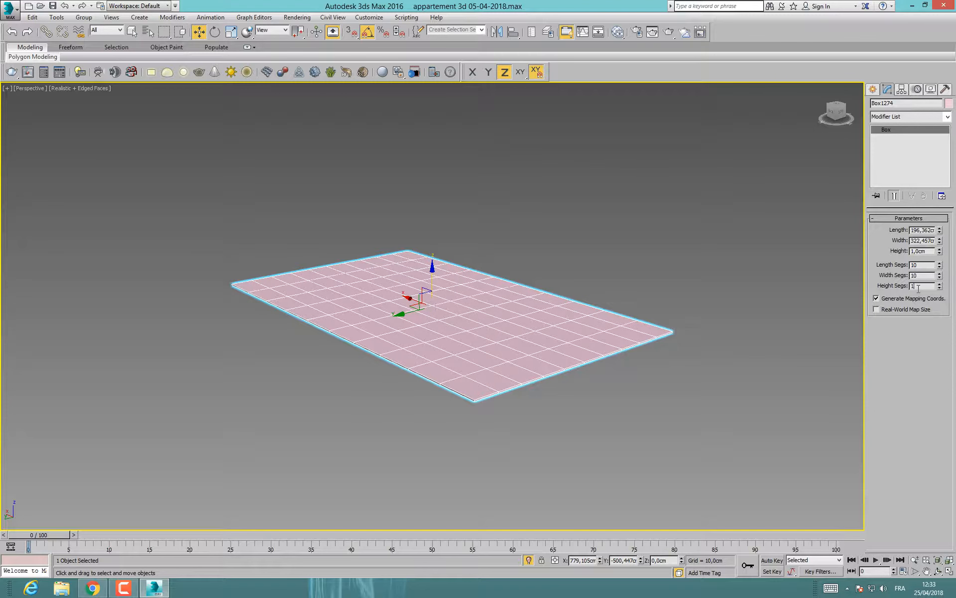
Step: Convert the rug box to an Editable Poly
right_click(504, 326)
mouse_move(591, 426)
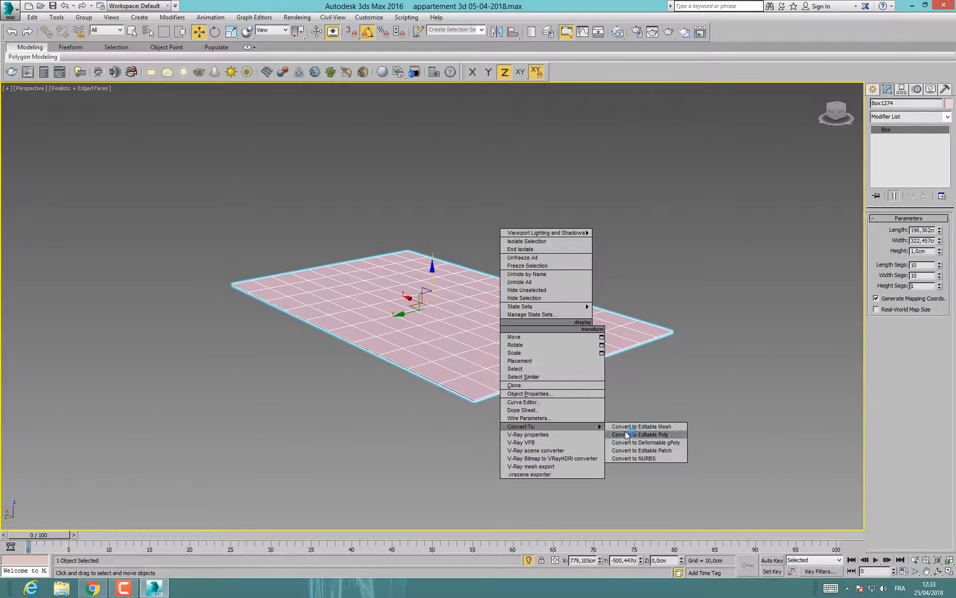
left_click(640, 435)
middle_click_drag(551, 344, 540, 315, "alt")
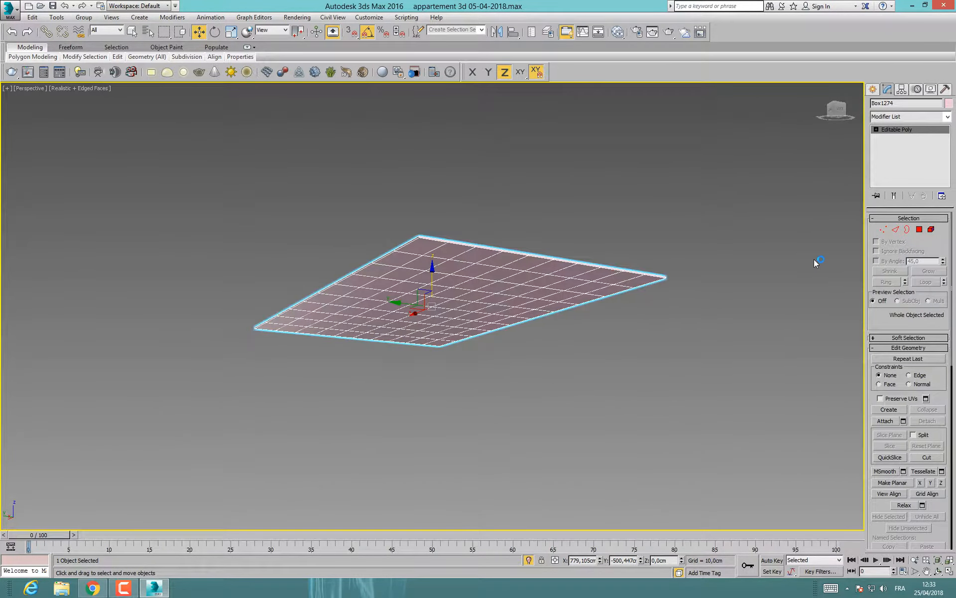
Step: Select only the rug's underside polygons in the Front view, delete them and leave the polygon level
left_click(920, 229)
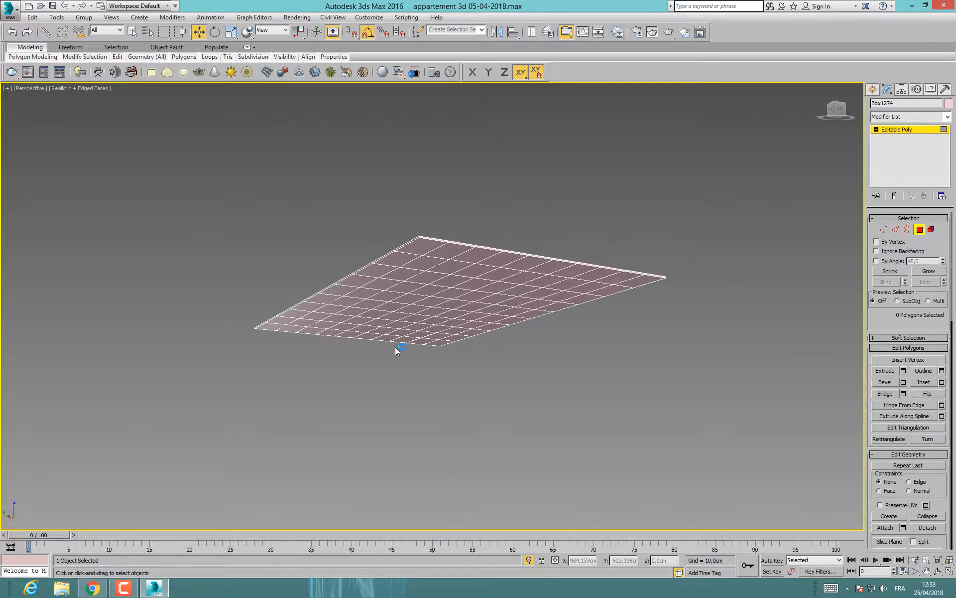
key("alt+w")
left_click(583, 220)
key("alt+w")
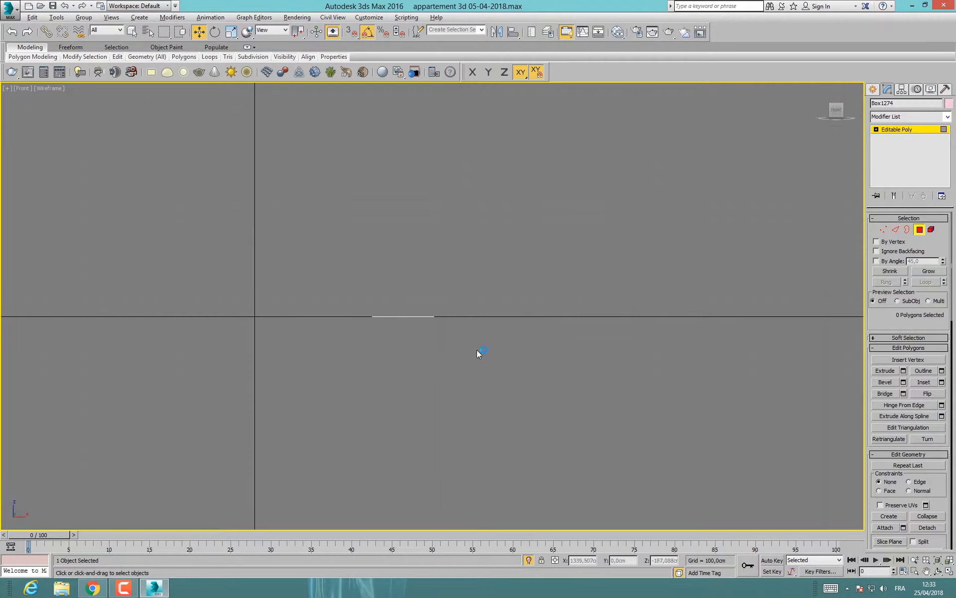
scroll(477, 350, "up", 10)
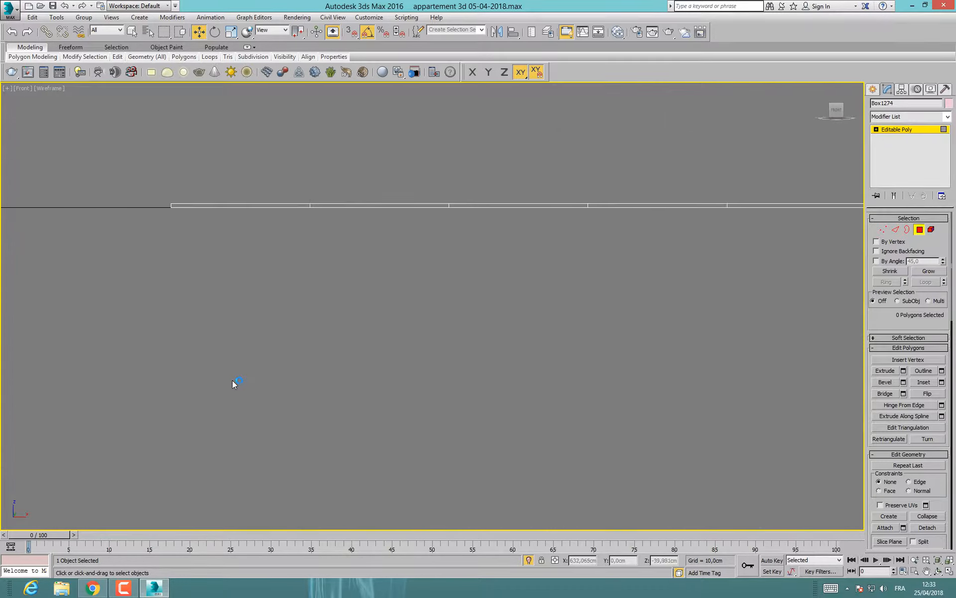
scroll(232, 381, "down", 2)
middle_click_drag(565, 350, 351, 362)
scroll(497, 363, "down", 2)
left_click_drag(793, 364, 54, 299)
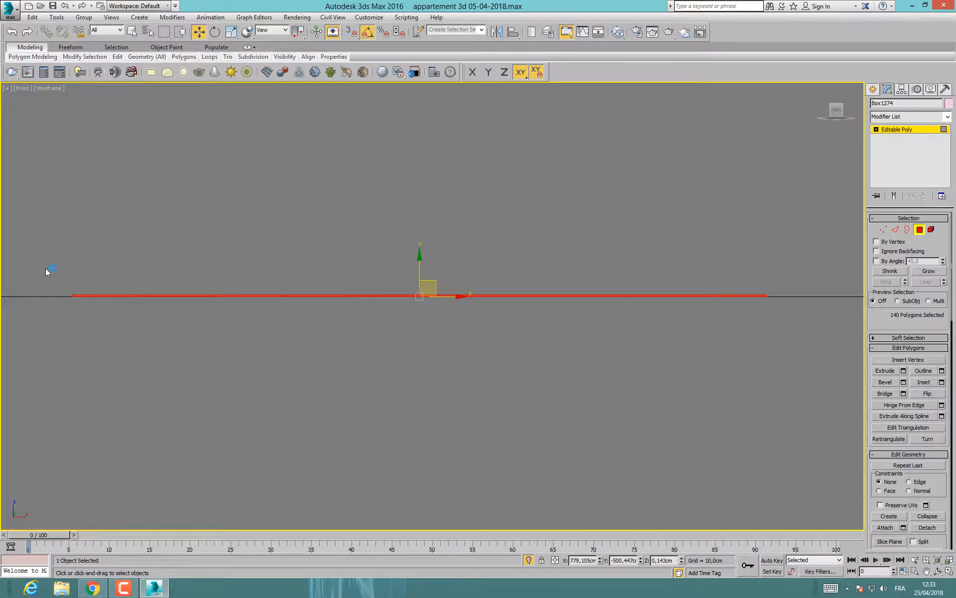
left_click_drag(42, 259, 208, 280)
mouse_move(815, 288)
left_mouse_down()
mouse_move(834, 292)
mouse_move(817, 297)
left_mouse_up()
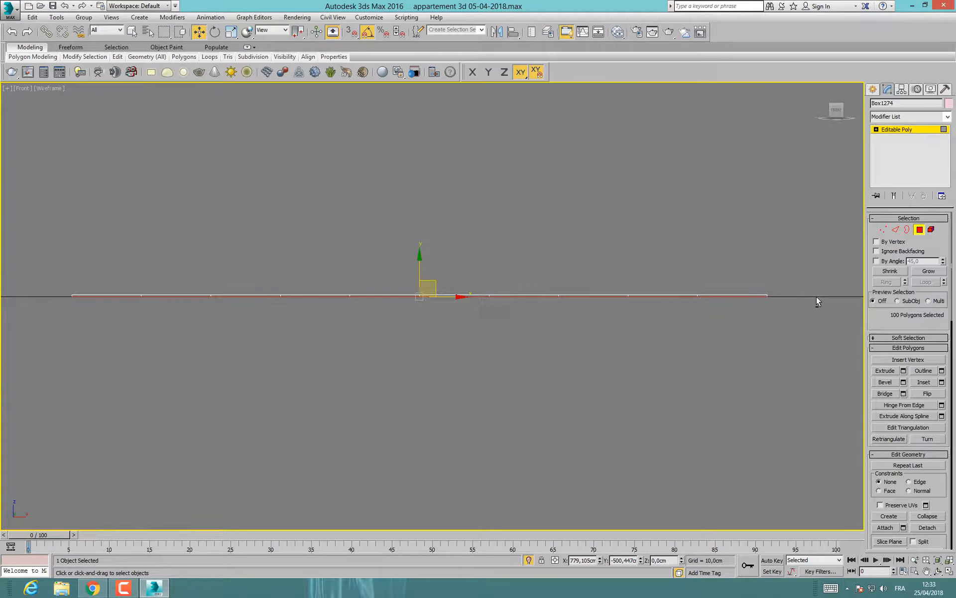
key("alt+w")
right_click(702, 374)
key("alt+w")
middle_click_drag(640, 375, 609, 372, "alt")
left_click(608, 371)
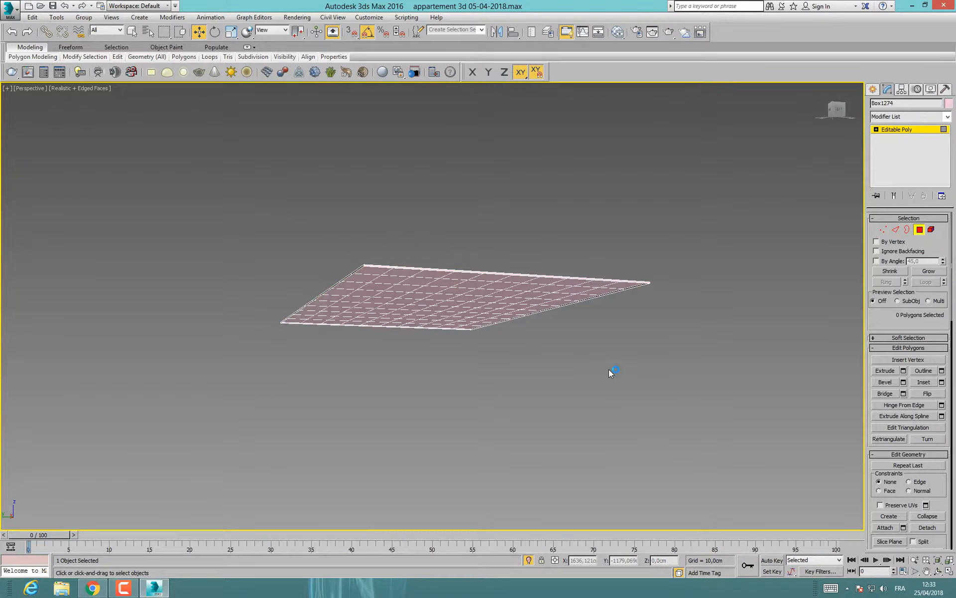
left_click(919, 229)
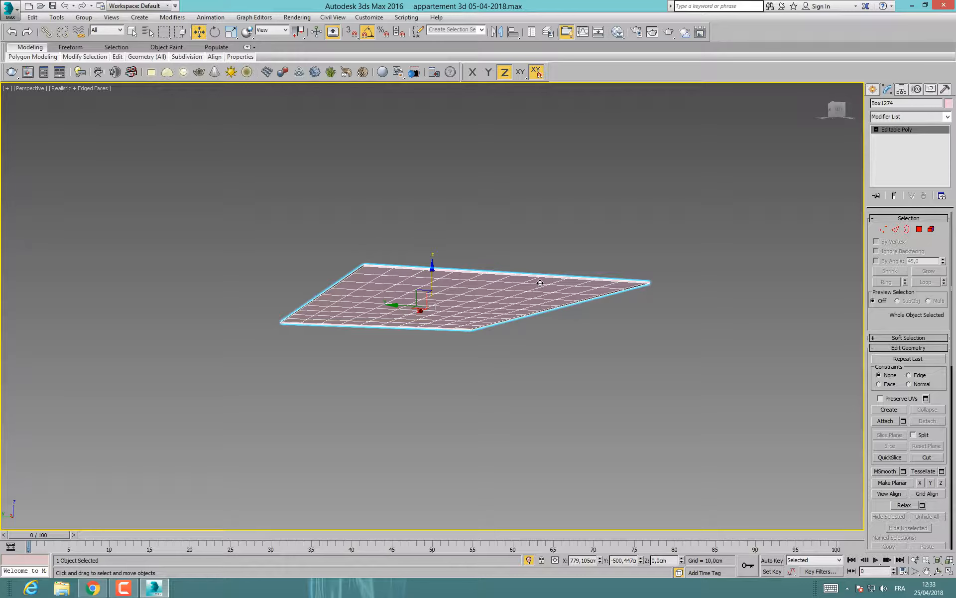
Step: Add a new VRayFur object to the edited rug
left_click(873, 89)
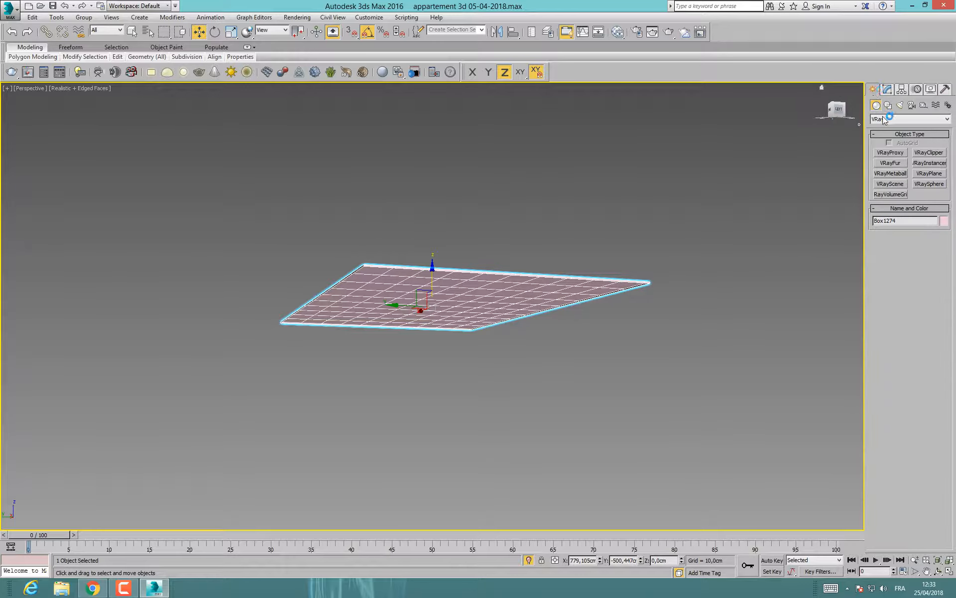
left_click(889, 163)
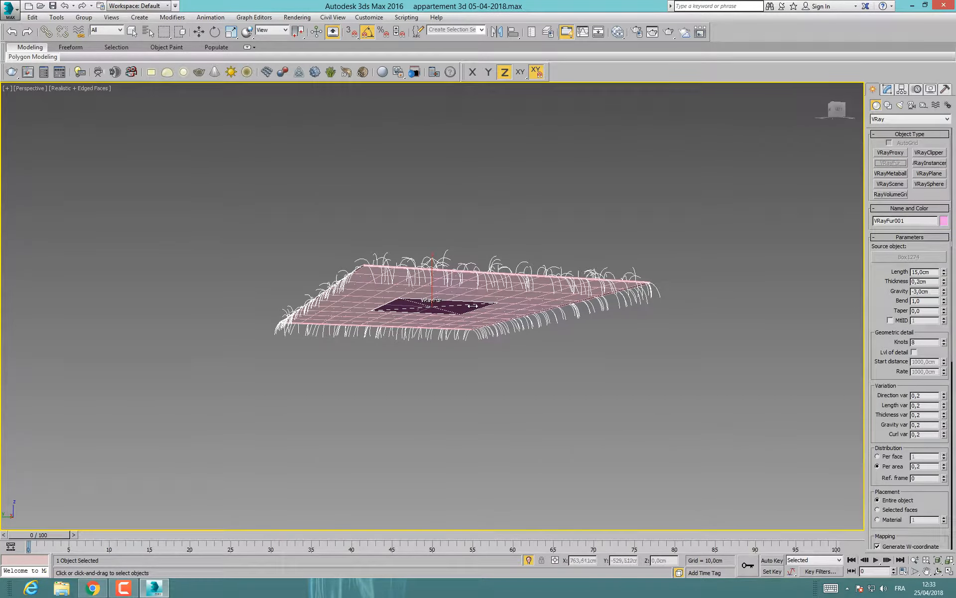
middle_click_drag(472, 305, 477, 329, "alt")
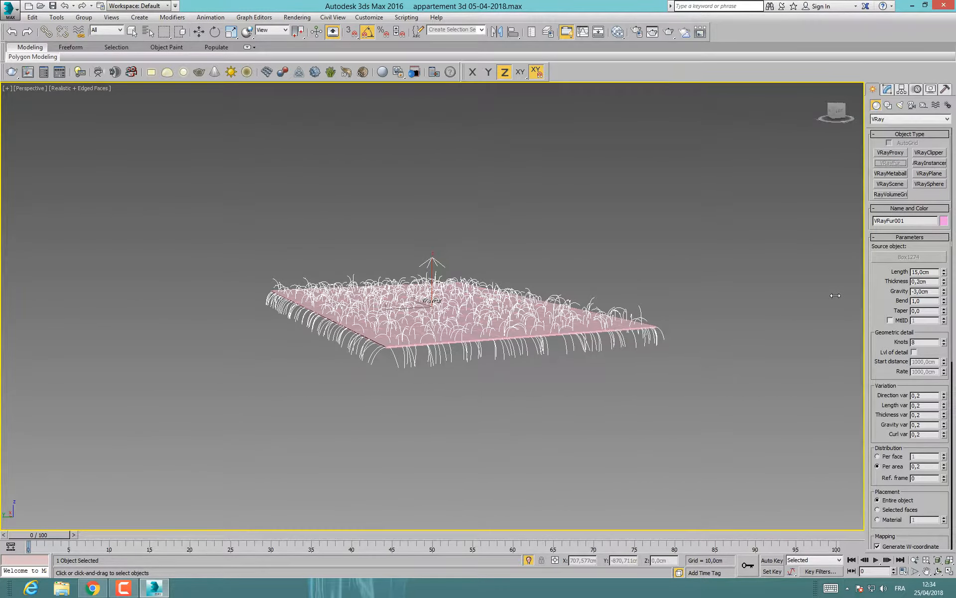
Step: Reduce the fur's length to 3.9 cm and its bend to 0.54
left_click_drag(944, 273, 945, 306)
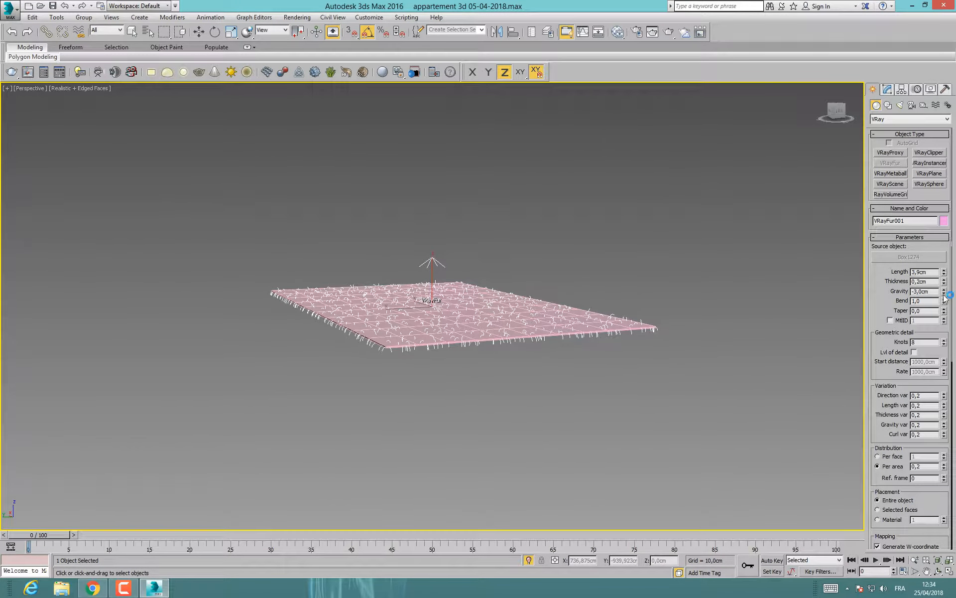
right_click(944, 301)
left_click_drag(941, 357, 939, 343)
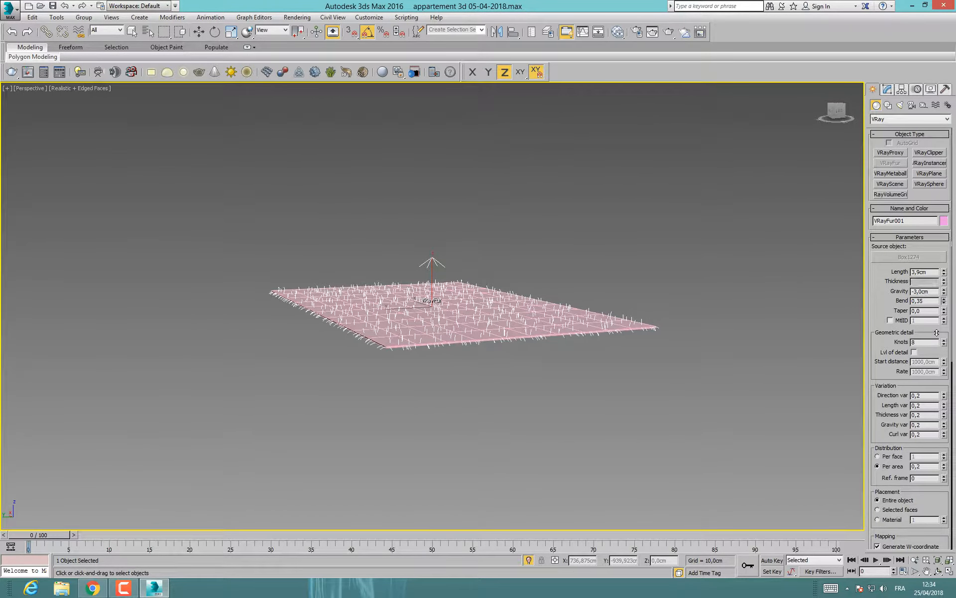
left_click_drag(936, 323, 947, 312)
Step: Set the fur's direction variation to 1.5 and its per-area distribution to 0.49
scroll(922, 334, "down", 3)
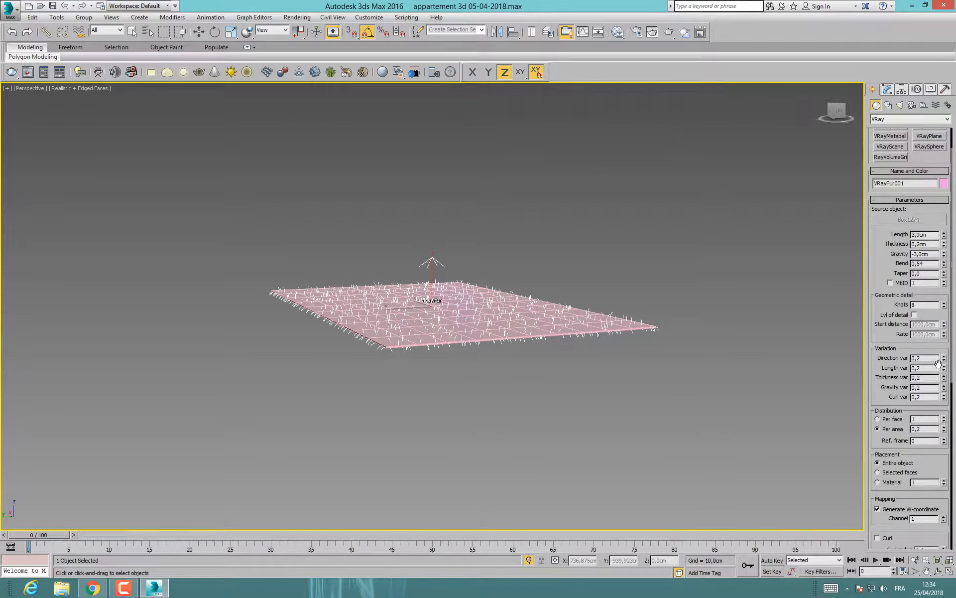
left_click_drag(945, 358, 945, 349)
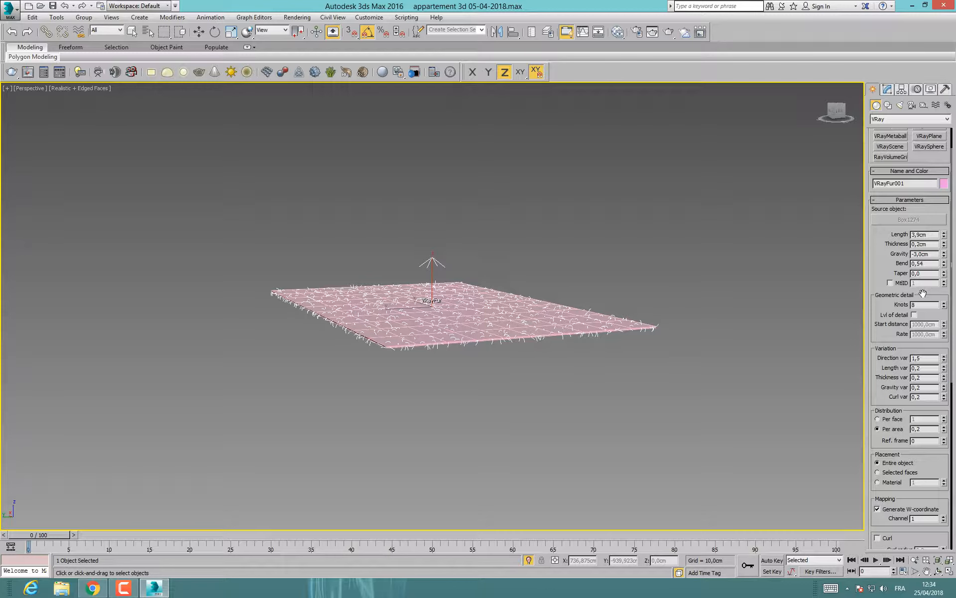
left_click_drag(924, 295, 924, 267)
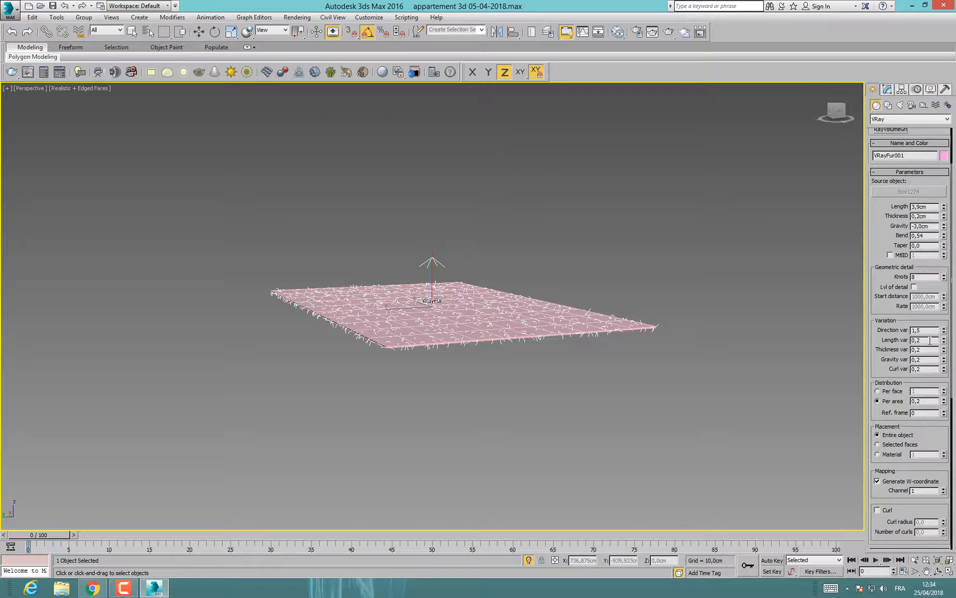
scroll(930, 377, "down", 5)
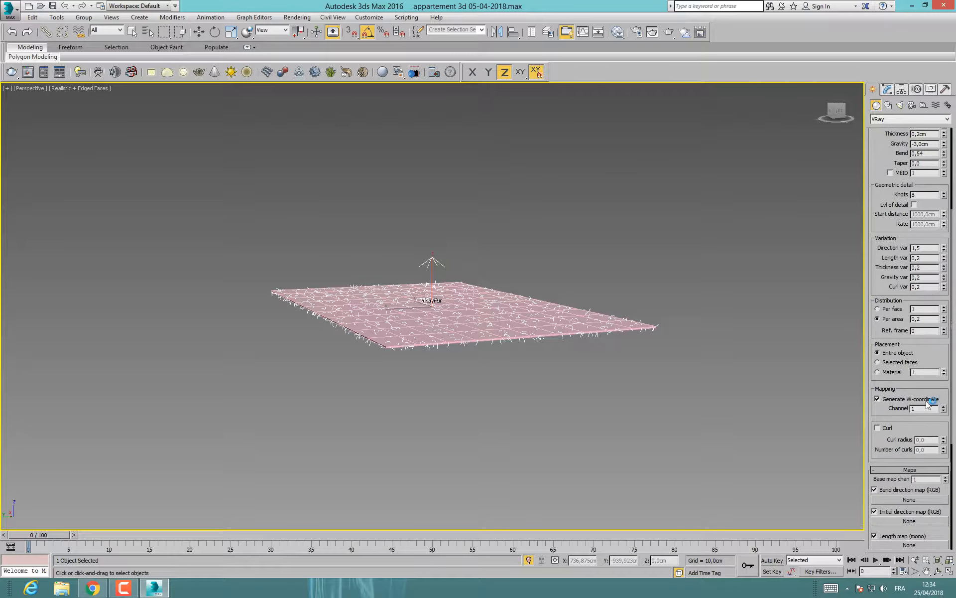
scroll(922, 427, "down", 10)
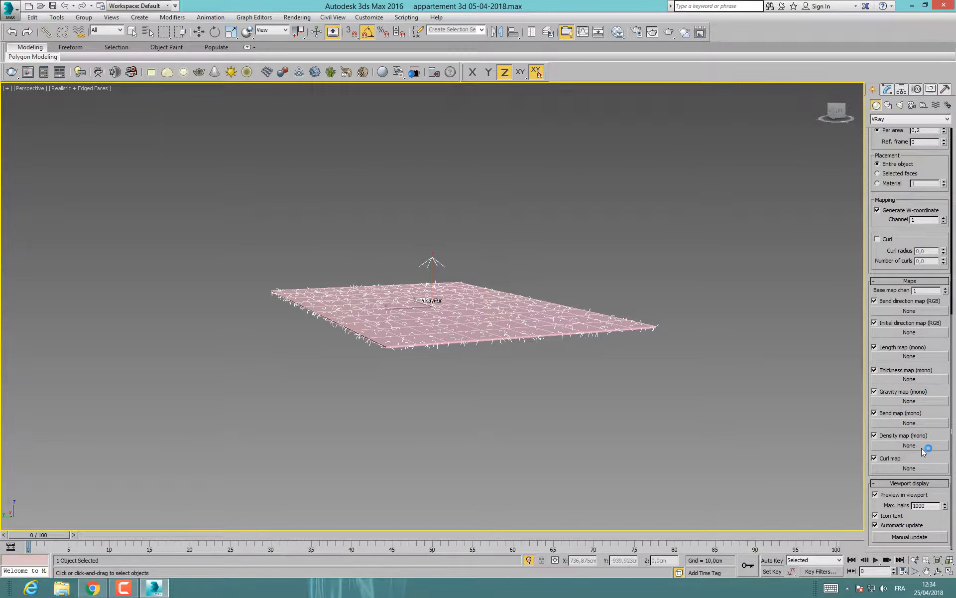
scroll(921, 448, "up", 11)
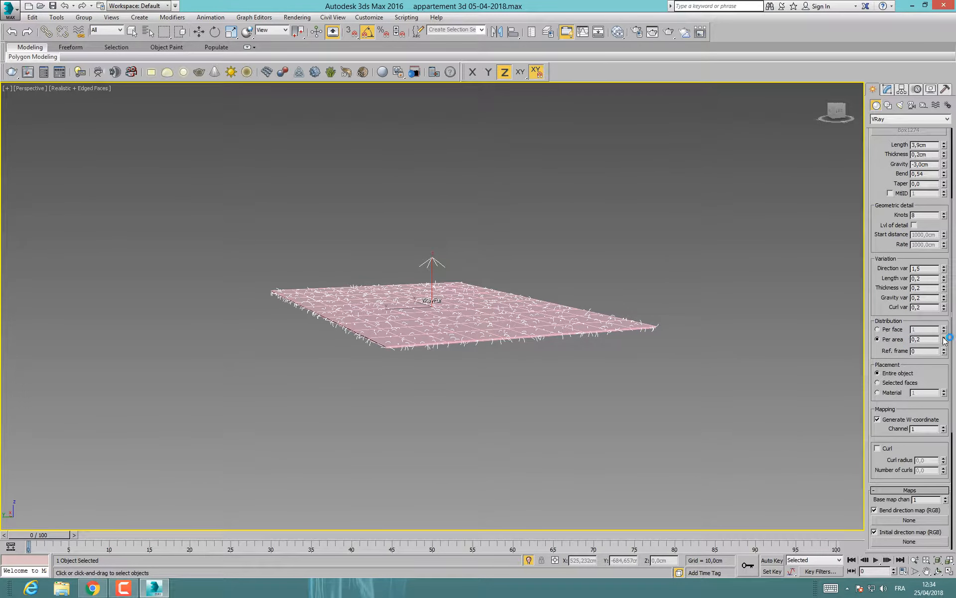
left_click_drag(945, 340, 944, 324)
middle_click_drag(486, 303, 494, 347)
middle_click_drag(497, 350, 472, 345, "alt")
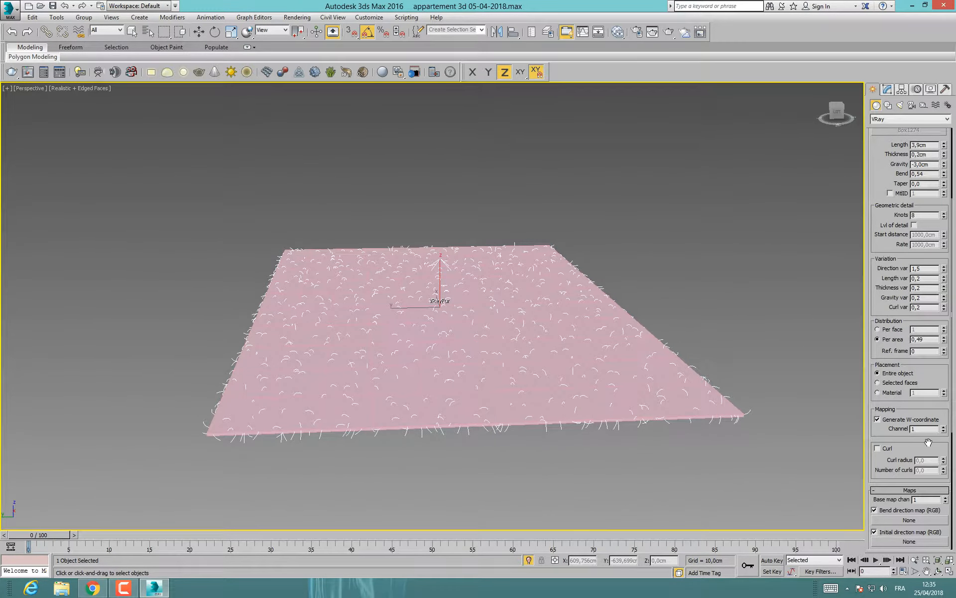
scroll(929, 442, "down", 5)
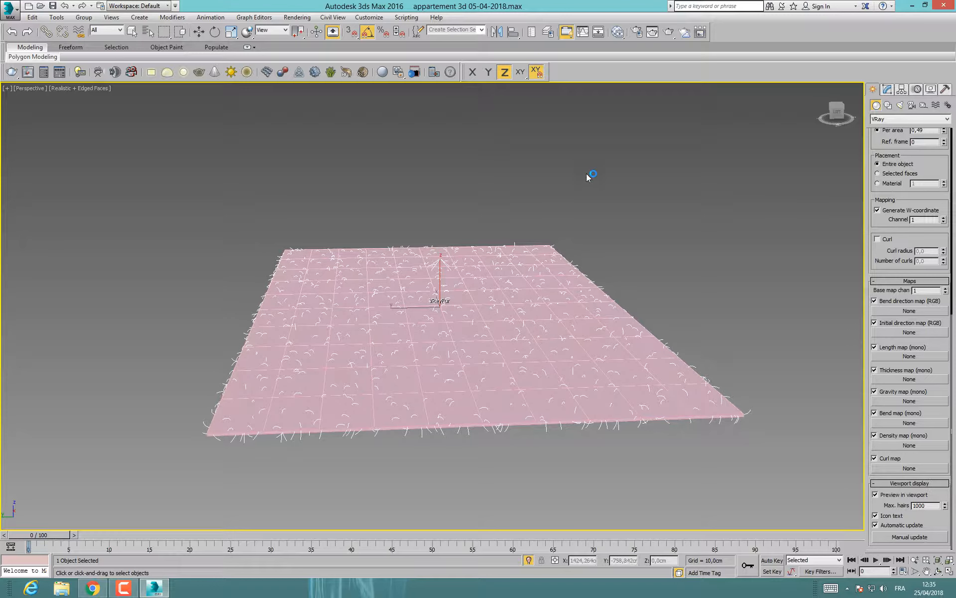
Step: Switch to Chrome and search Google for "tapie texture"
left_click(107, 586)
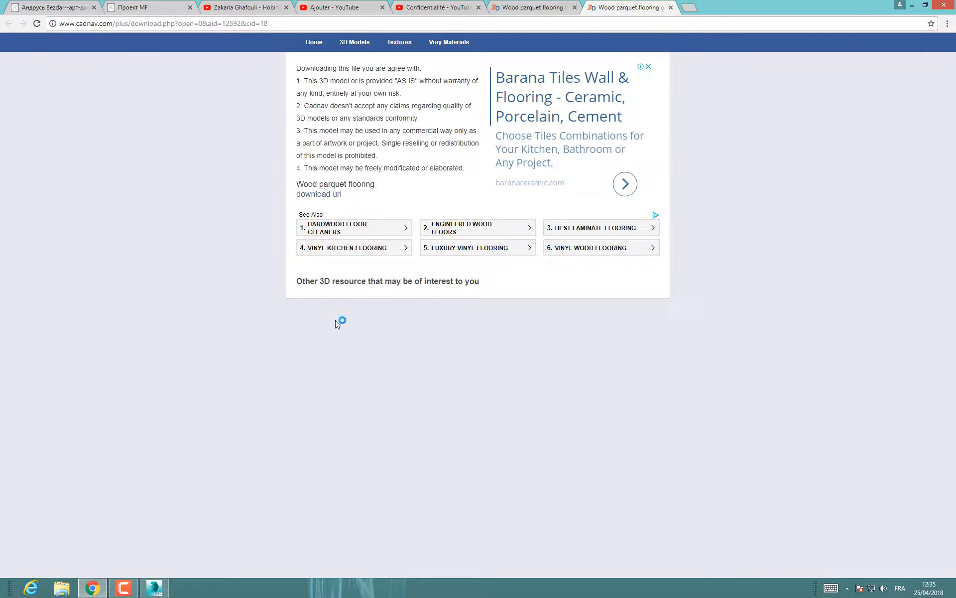
left_click(601, 25)
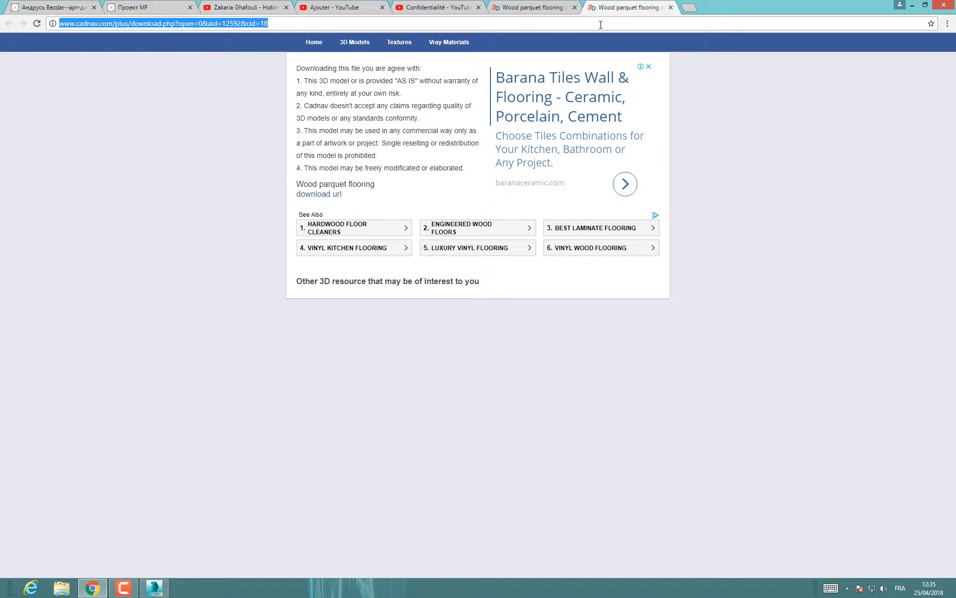
type("tapi")
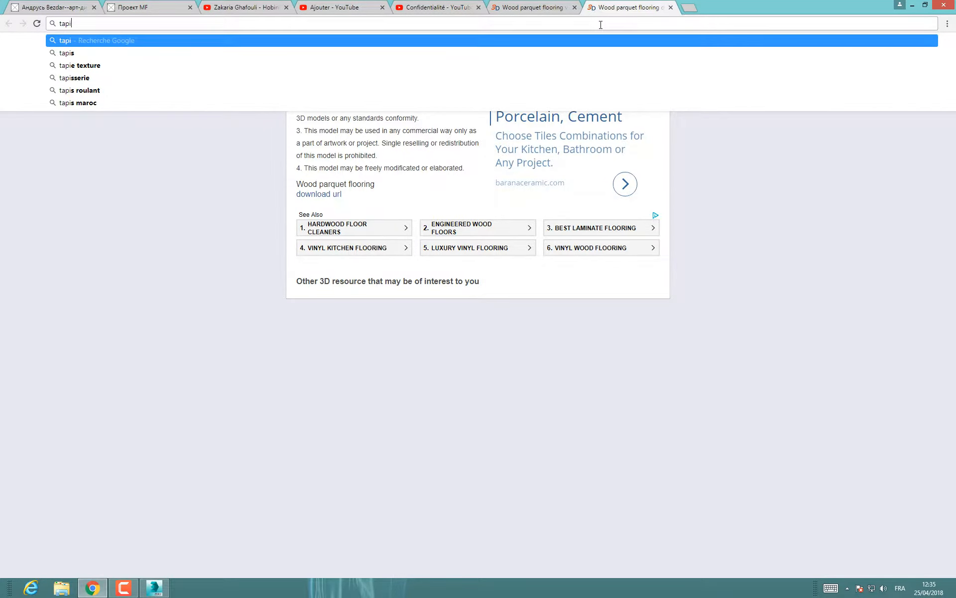
key("Down")
key("Down")
key("Return")
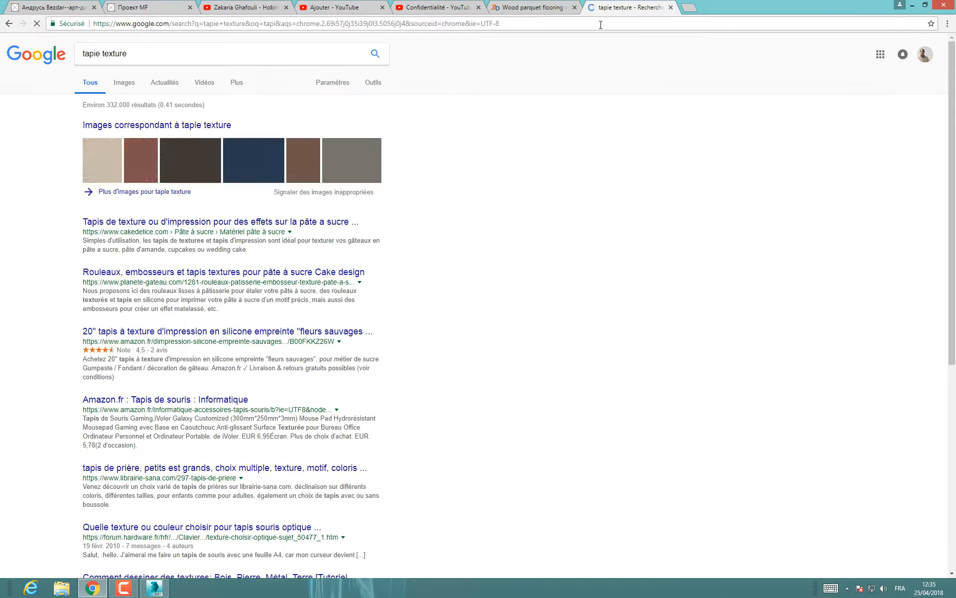
Step: Show the image results for "tapie texture" and filter them to large images
left_click(214, 125)
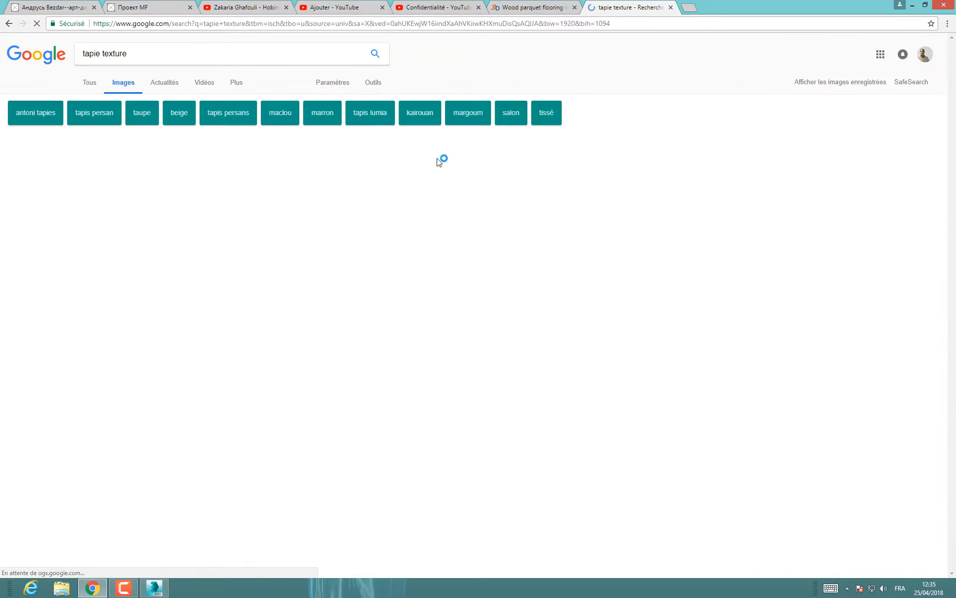
left_click(375, 82)
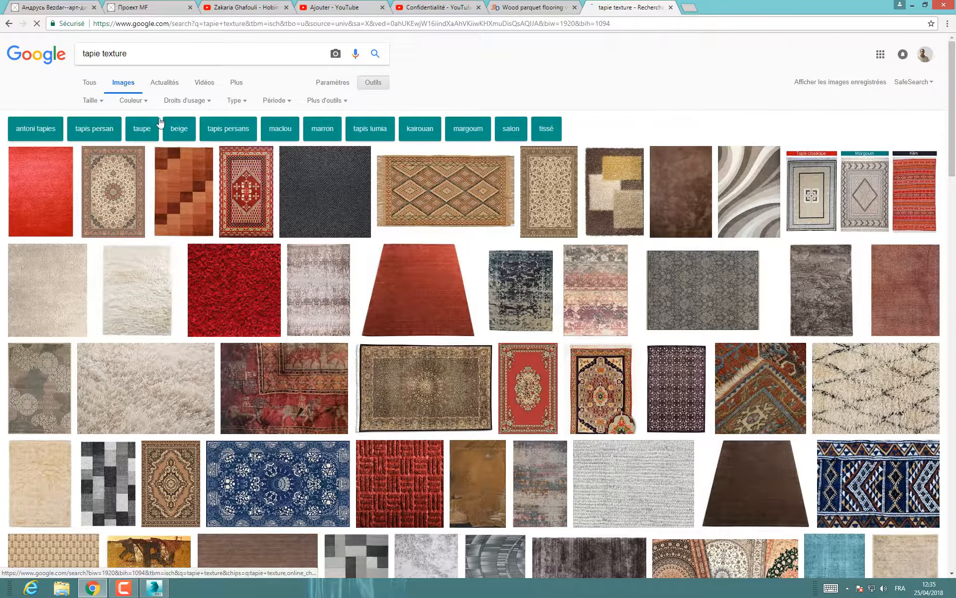
left_click(92, 101)
left_click(96, 131)
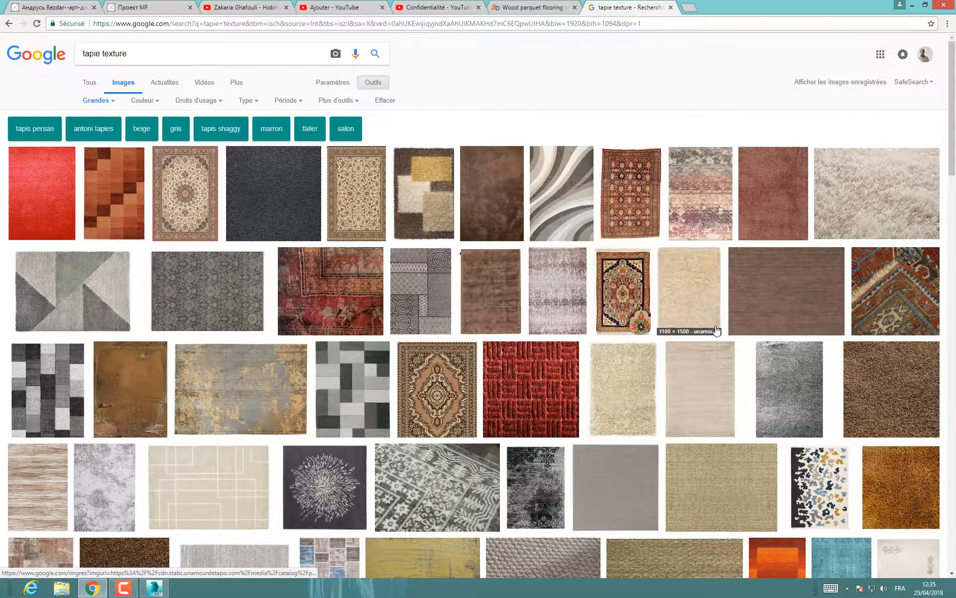
Step: Browse the large rug images and view the Saint Maclou patterned rug in a new tab
scroll(710, 327, "down", 5)
scroll(712, 328, "down", 2)
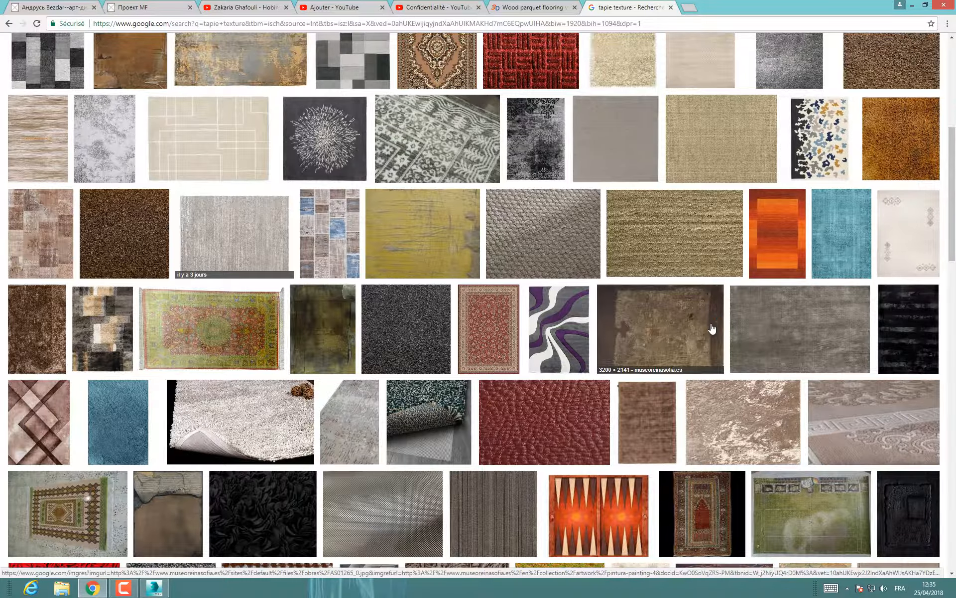
scroll(511, 275, "down", 3)
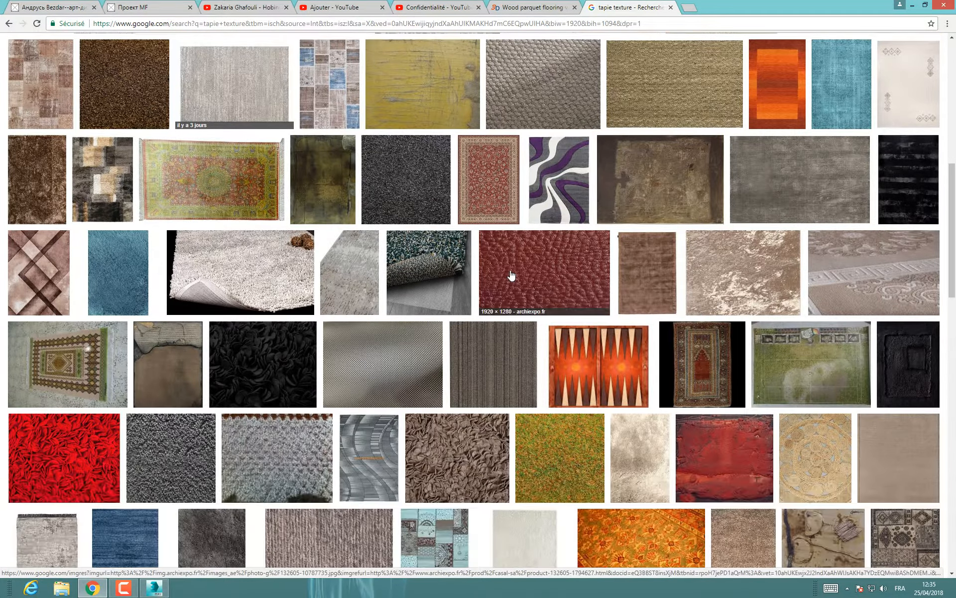
scroll(512, 275, "down", 6)
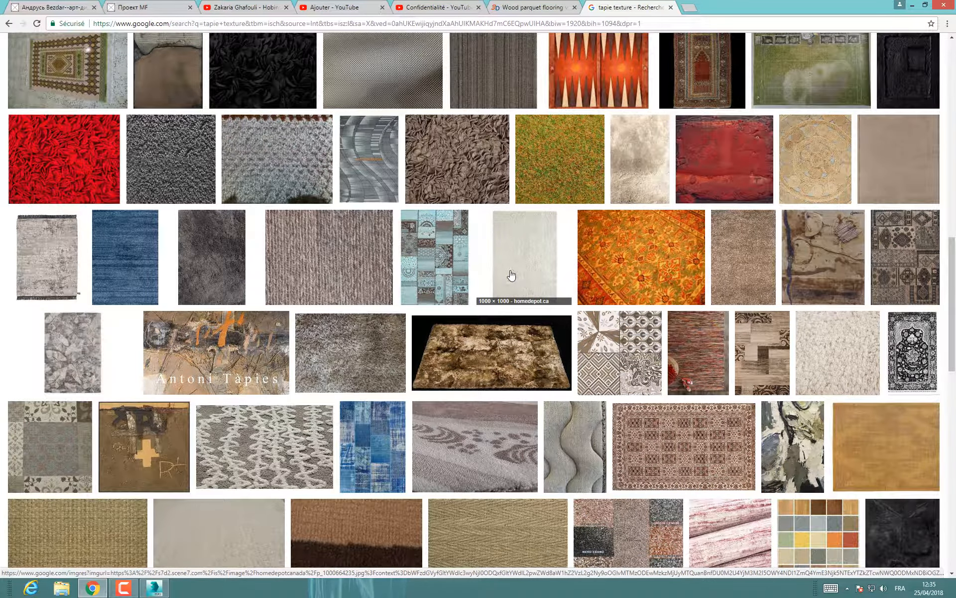
scroll(511, 275, "down", 4)
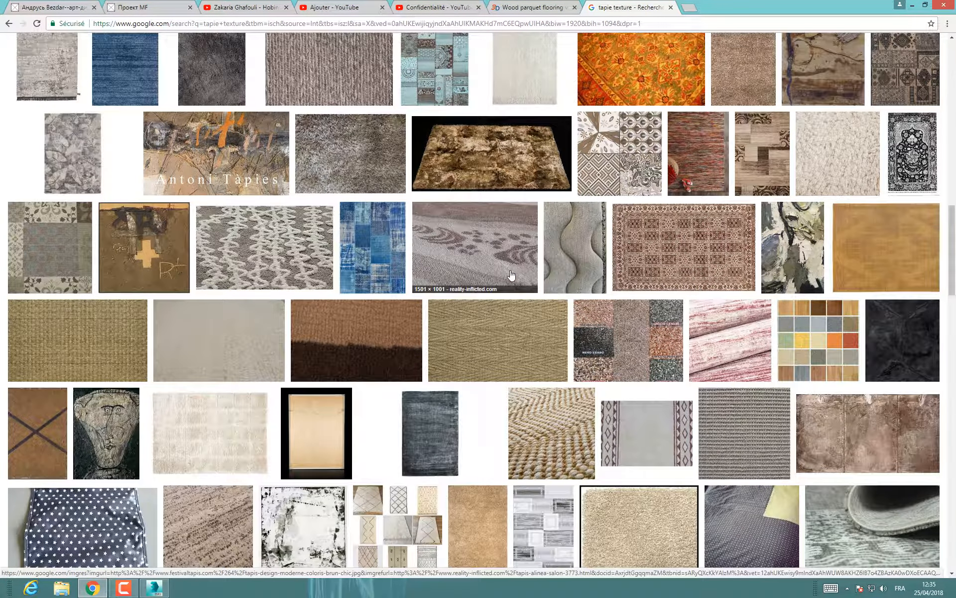
right_click(677, 246)
left_click(707, 253)
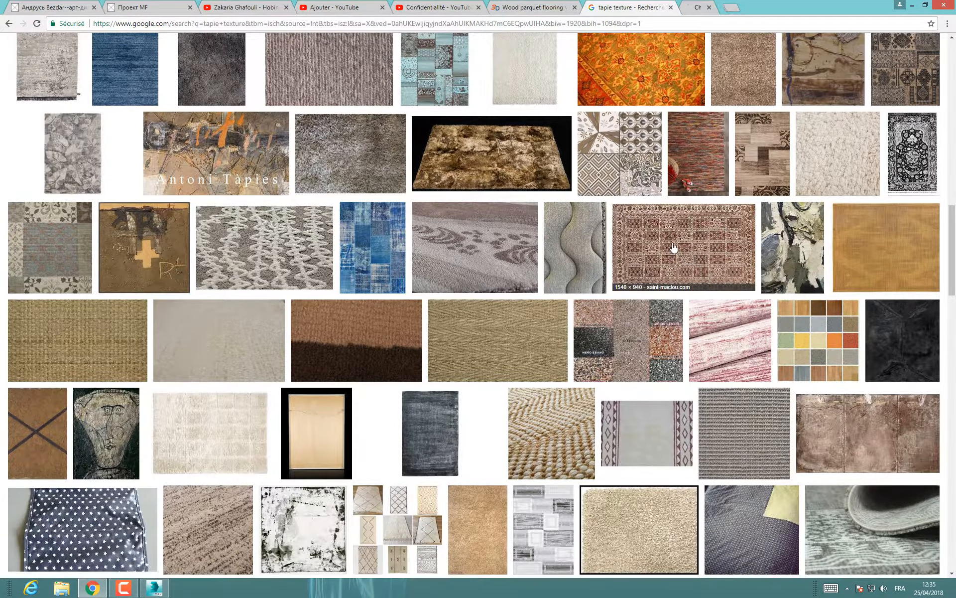
left_click(717, 7)
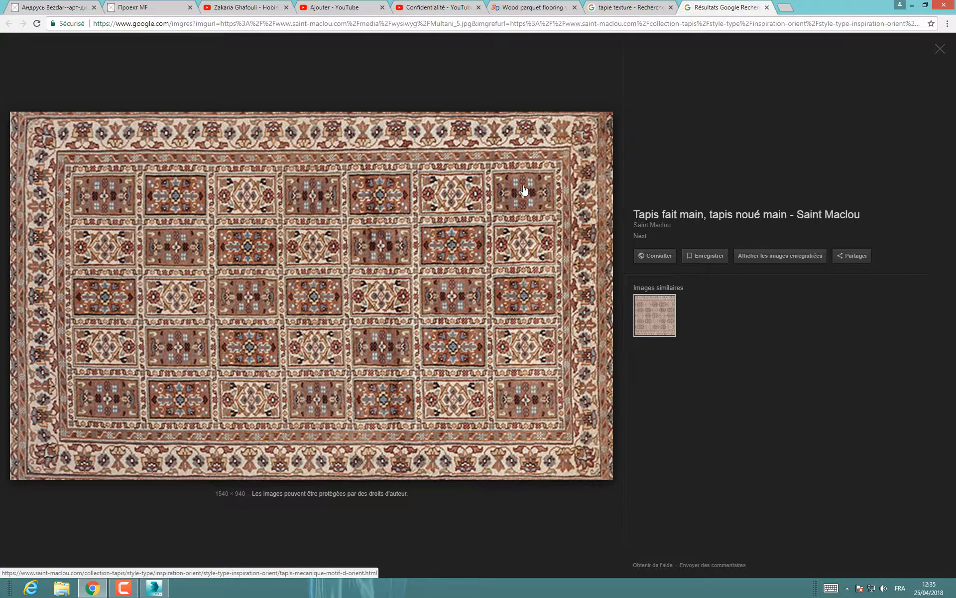
Step: Find the blue and white baroque rug in the image results, open it in a new tab and compare it with the Saint Maclou rug
left_click(630, 7)
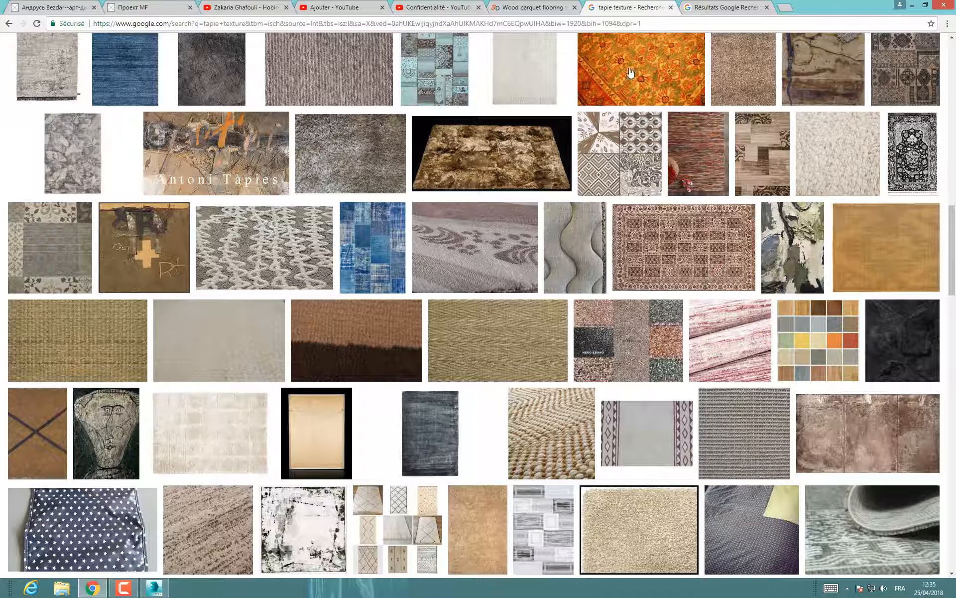
scroll(540, 363, "down", 6)
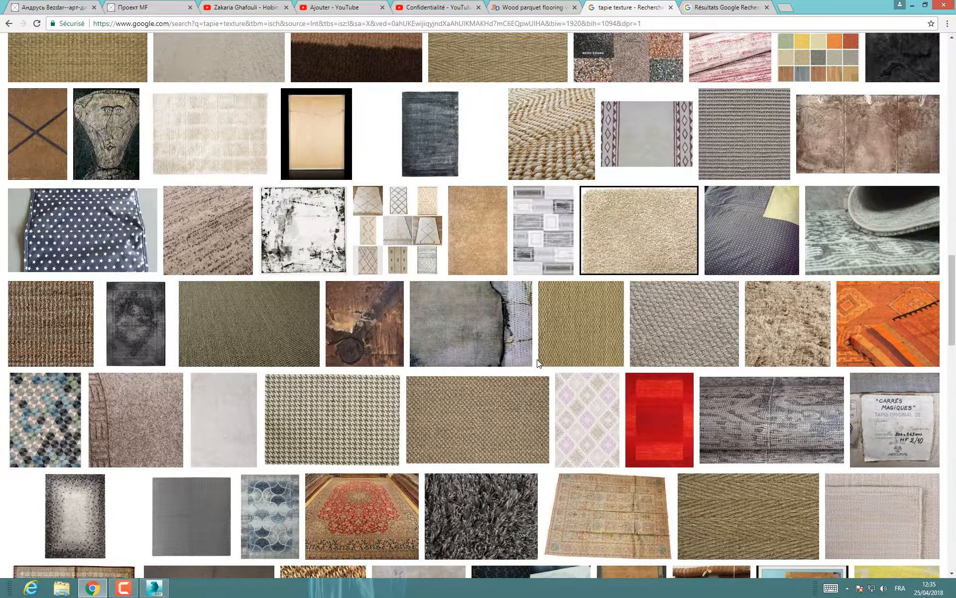
scroll(540, 363, "down", 6)
right_click(272, 218)
left_click(285, 223)
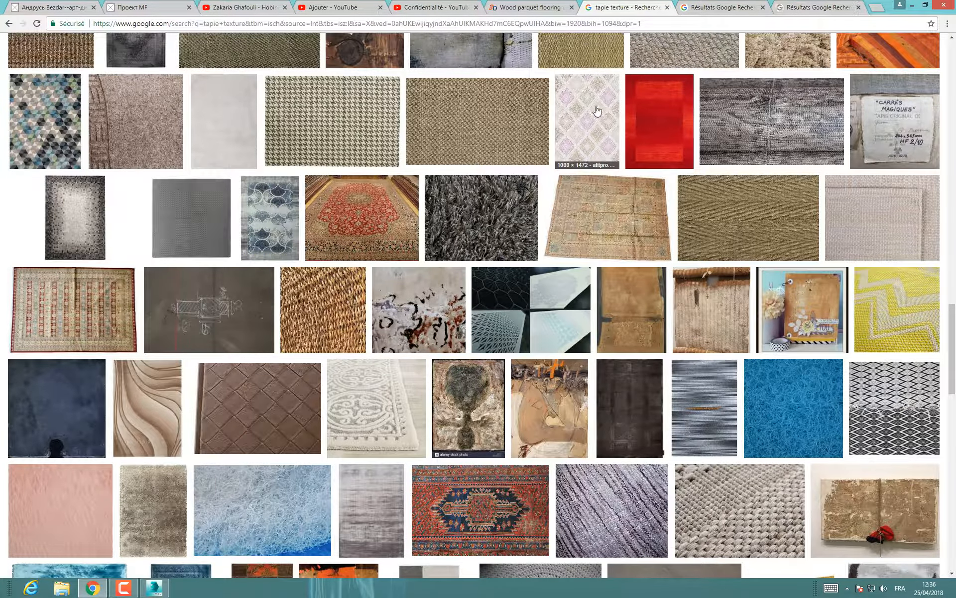
left_click(795, 5)
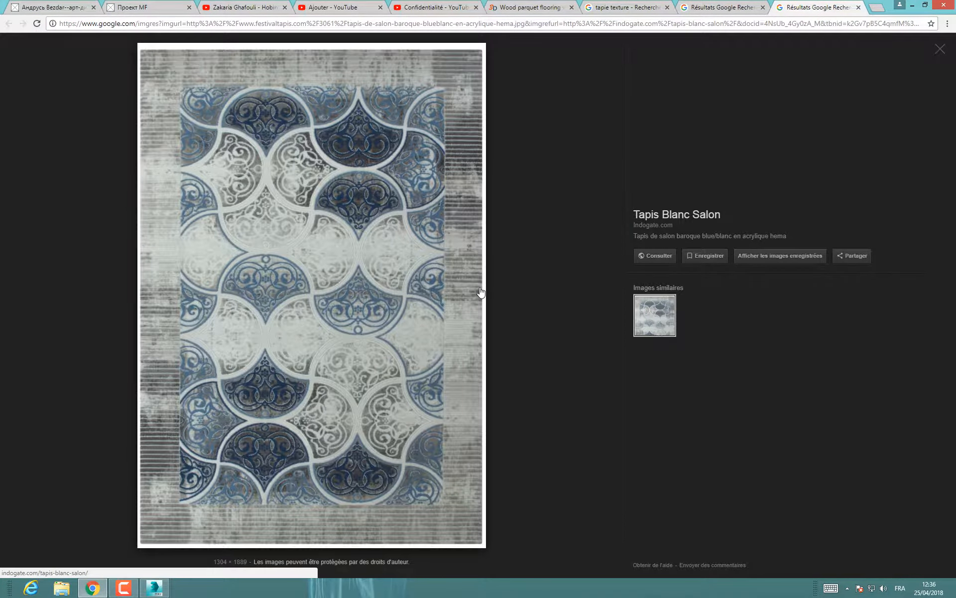
left_click(722, 7)
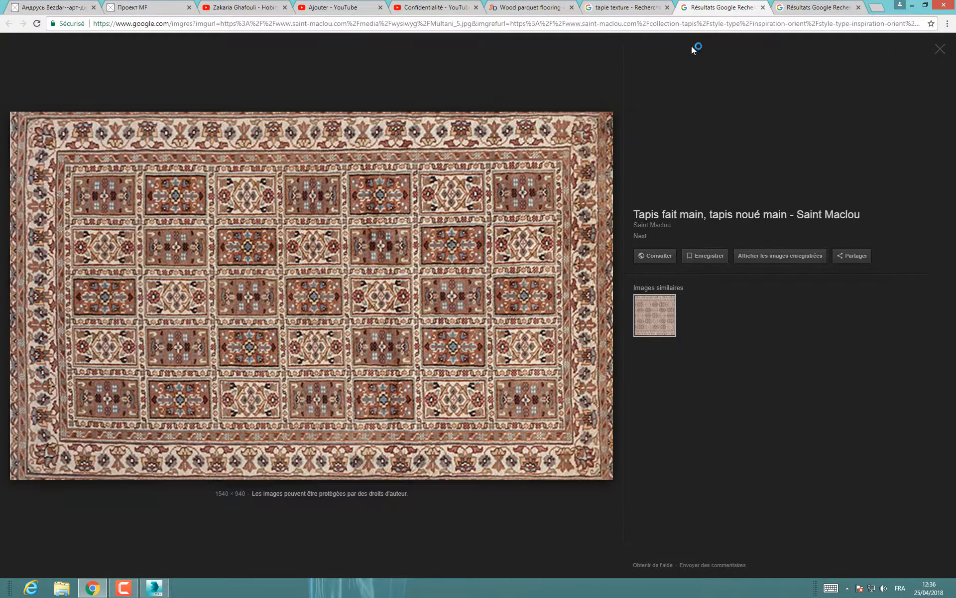
Step: Open the red-bordered striped rug from the results, follow its redirect to tapisdorient.net and look through the Tapis Karachi page
left_click(628, 8)
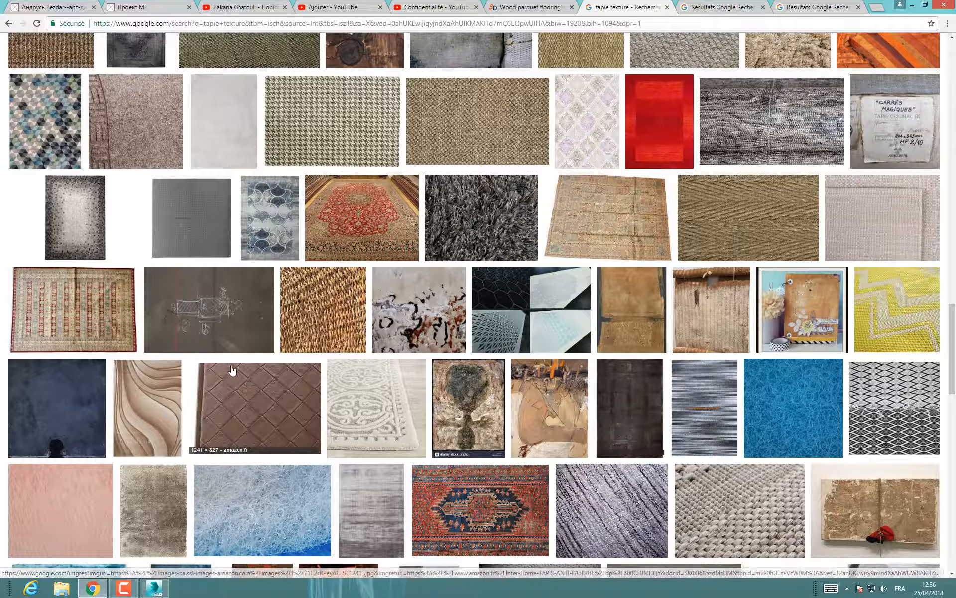
right_click(93, 323)
left_click(103, 322)
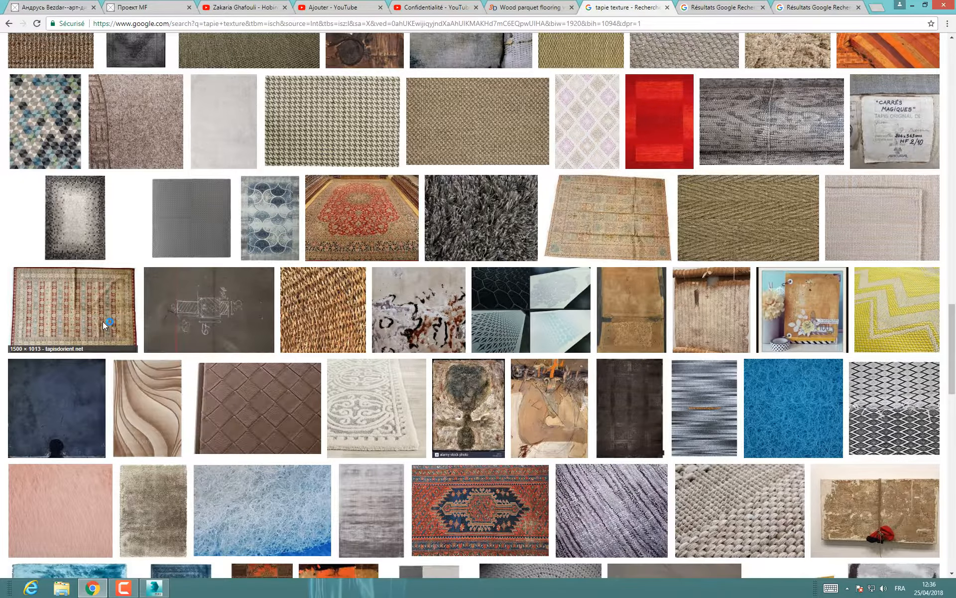
left_click(816, 6)
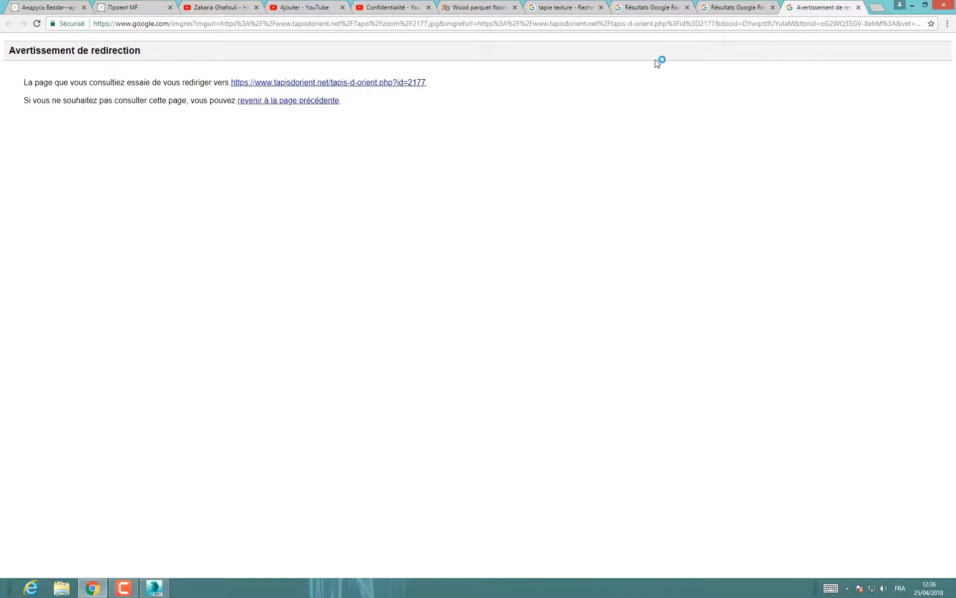
left_click(321, 88)
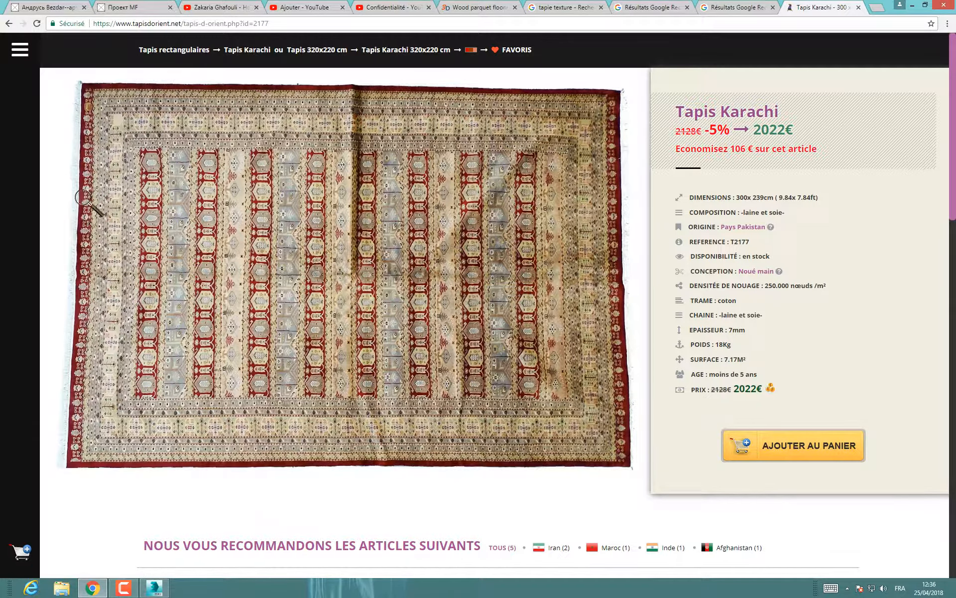
scroll(493, 351, "down", 6)
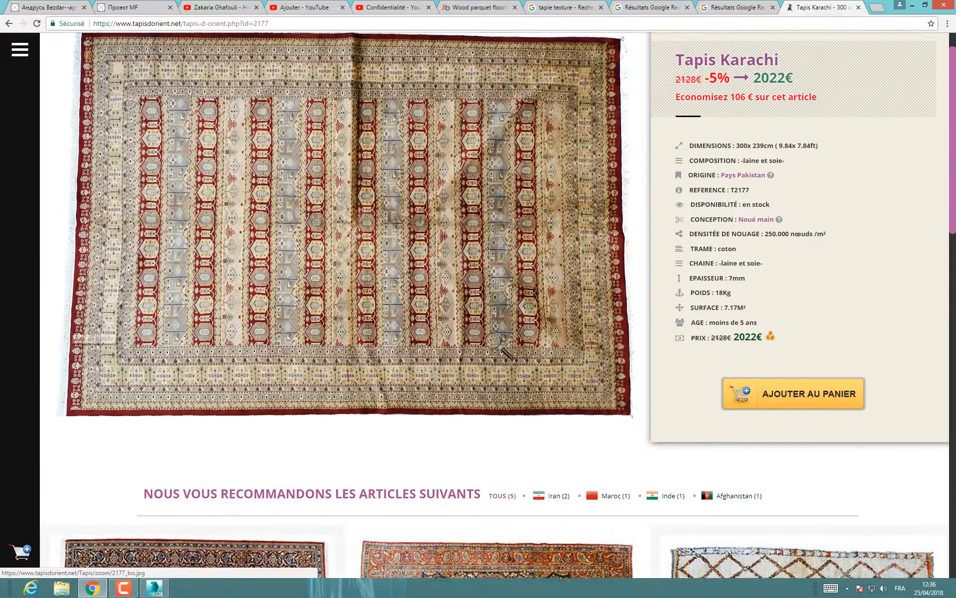
scroll(518, 247, "down", 10)
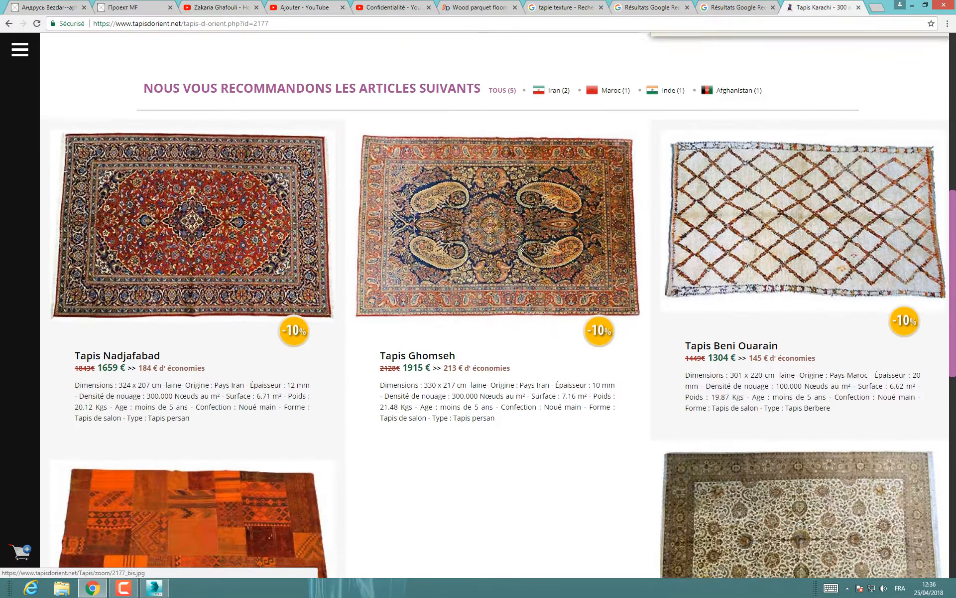
scroll(518, 247, "up", 10)
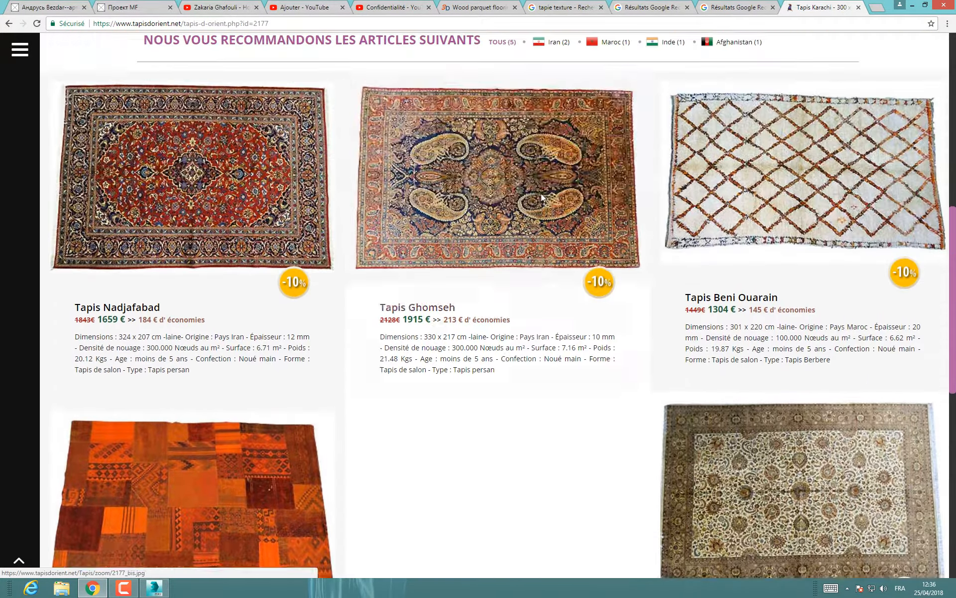
Step: Compare the opened rug candidates and look through more of the image results
left_click(716, 9)
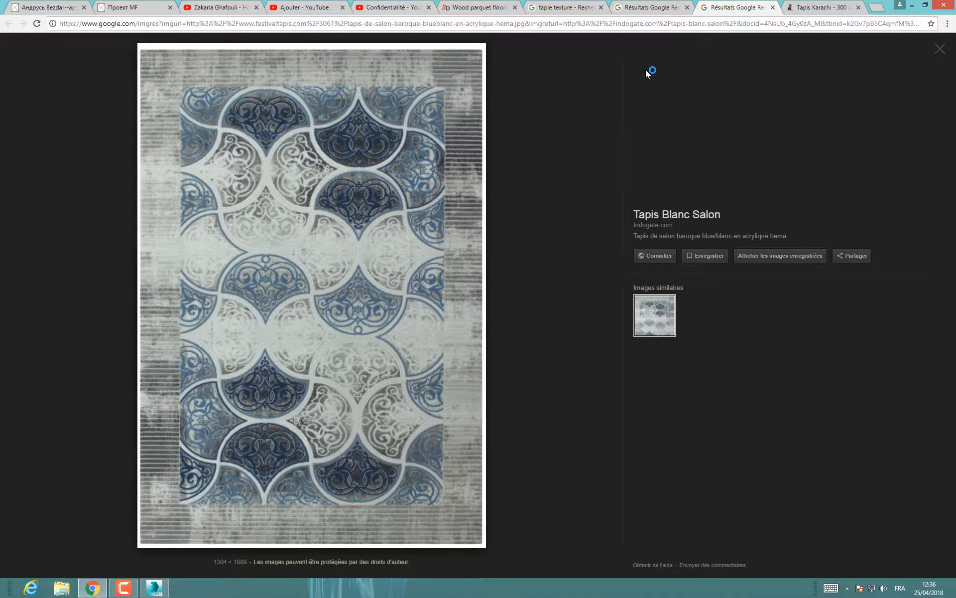
left_click(821, 8)
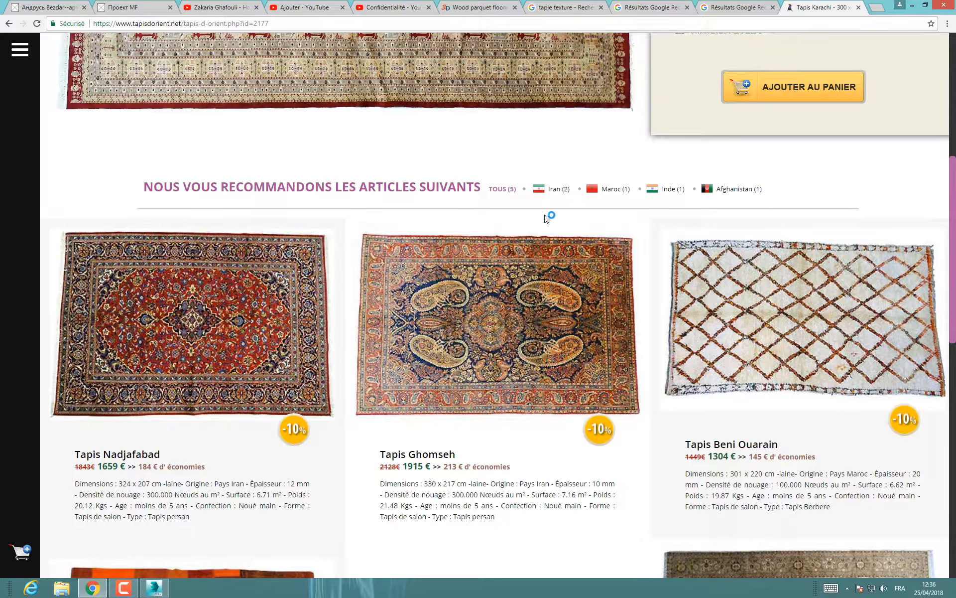
scroll(492, 238, "up", 4)
left_click(740, 7)
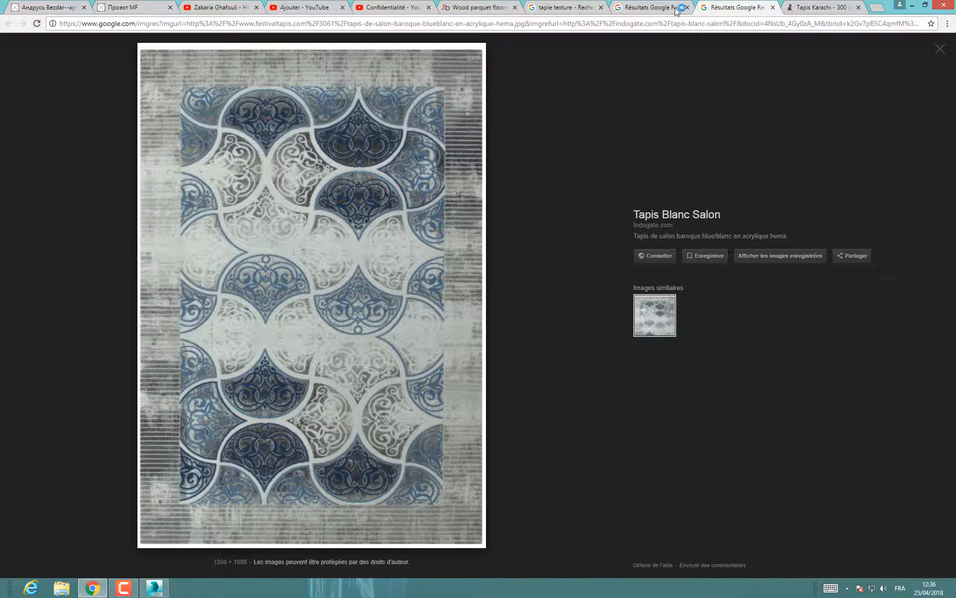
left_click(658, 9)
left_click(560, 7)
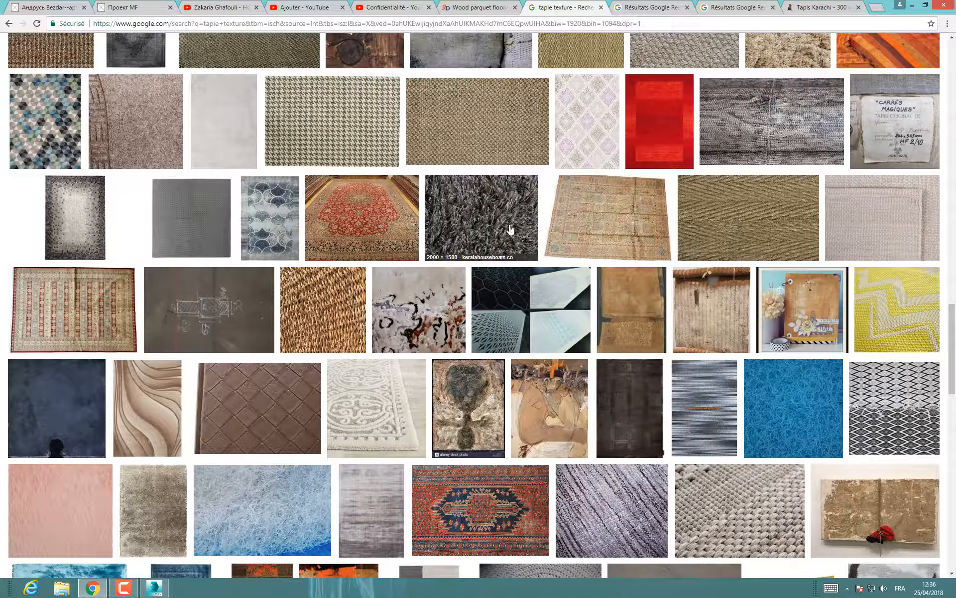
scroll(500, 249, "down", 4)
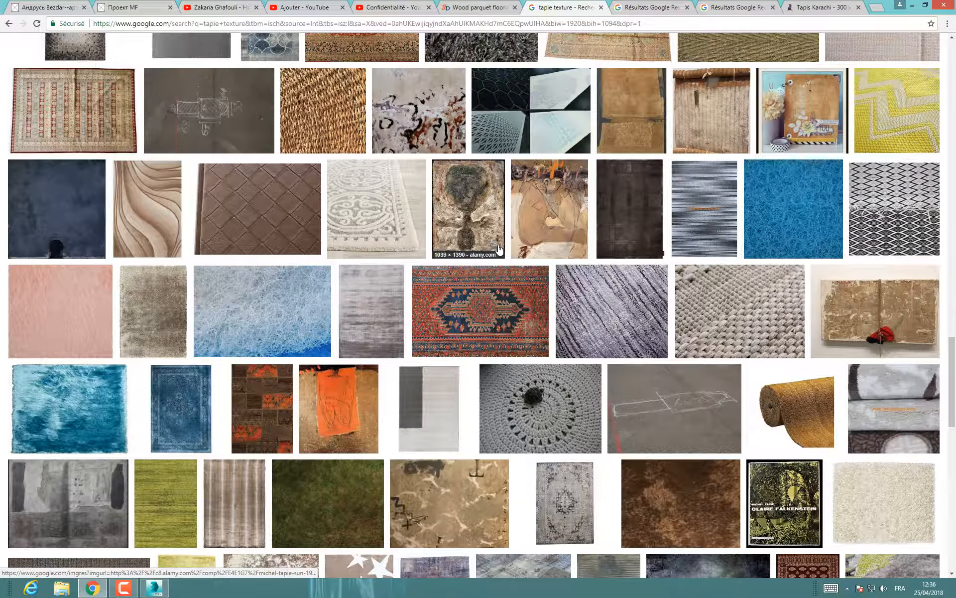
scroll(499, 249, "down", 7)
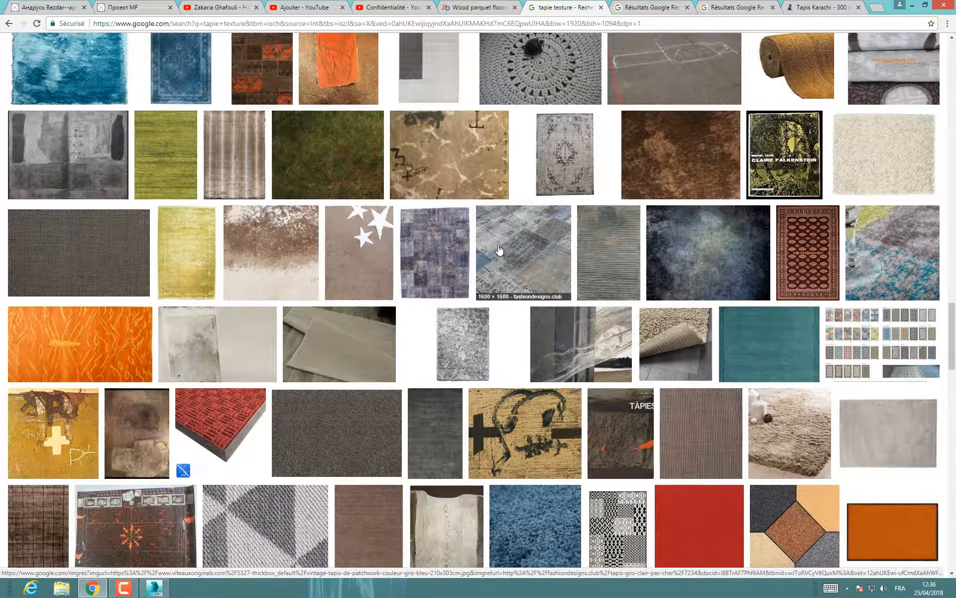
Step: Switch to 3ds Max and add a new VRayMtl in an empty area of the Slate Material Editor
left_click(161, 593)
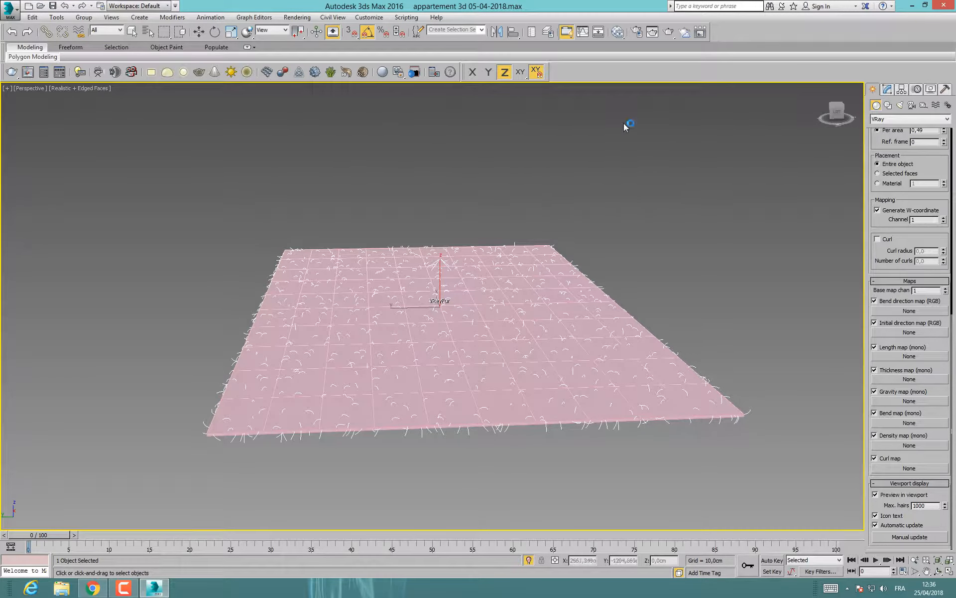
left_click(620, 32)
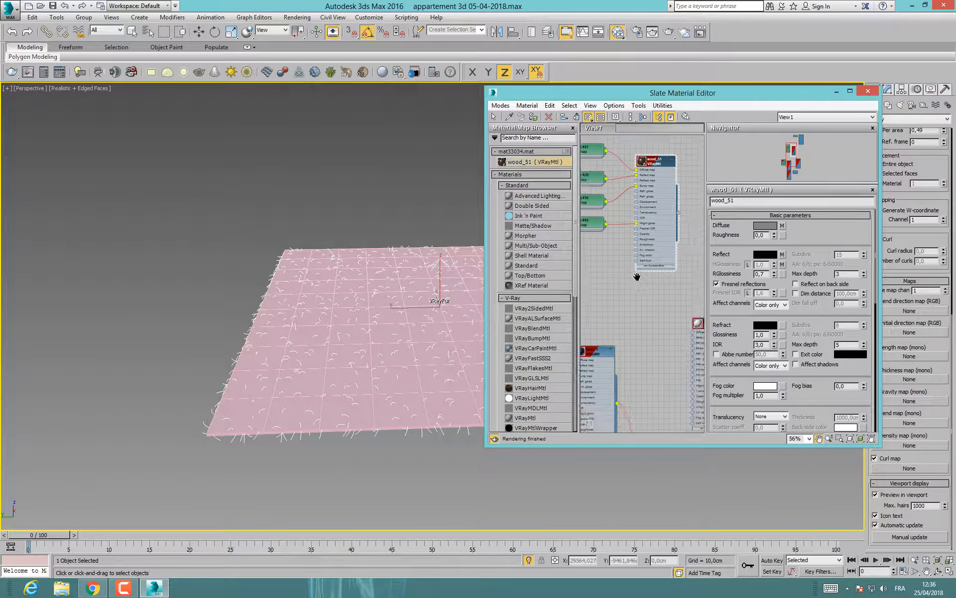
scroll(646, 334, "down", 5)
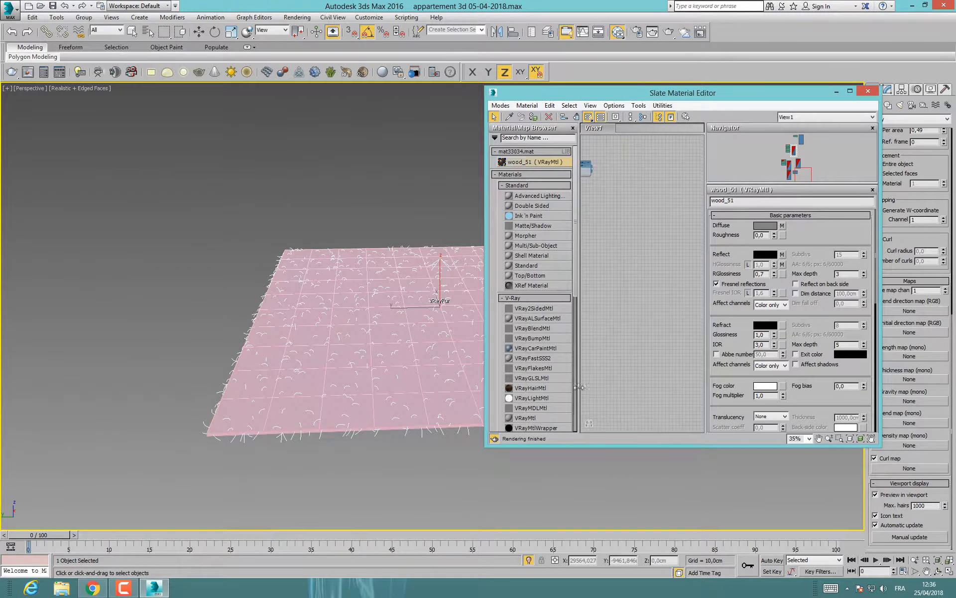
left_click(529, 417)
left_click_drag(652, 271, 653, 274)
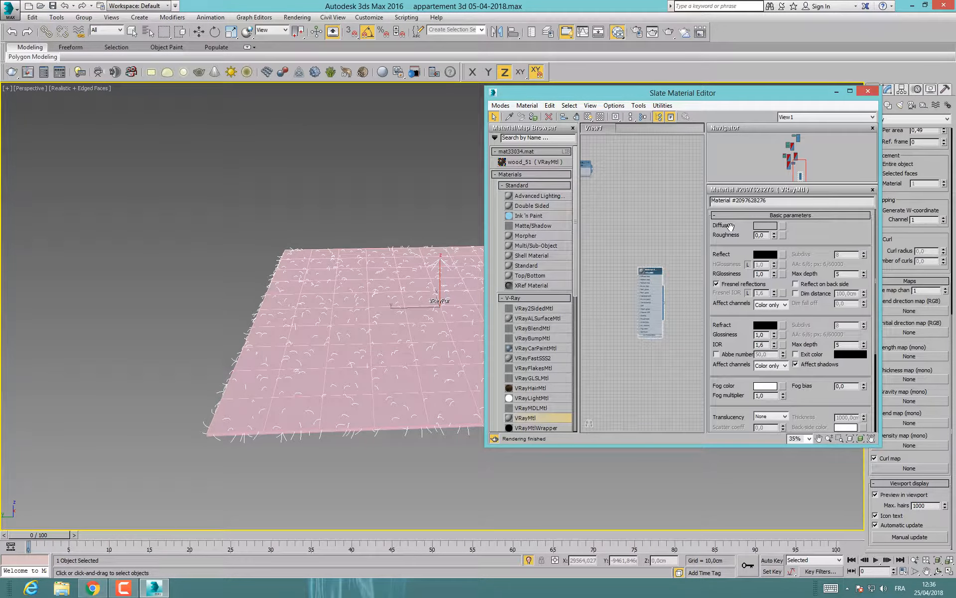
Step: Add a Bitmap map to the new VRayMtl's Diffuse and browse from "les ecoles" on drive D: to the "texture" folder
left_click(783, 226)
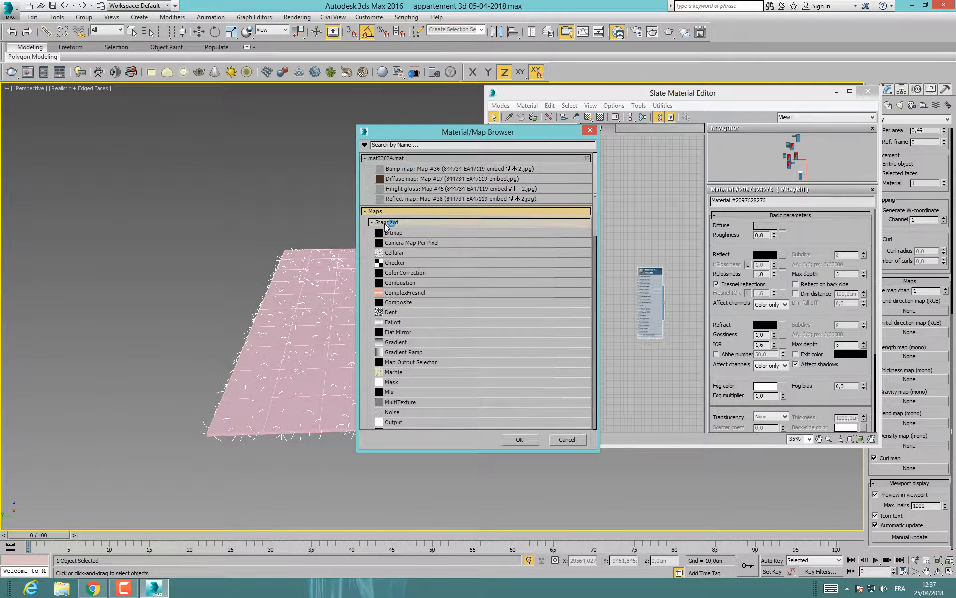
double_click(393, 232)
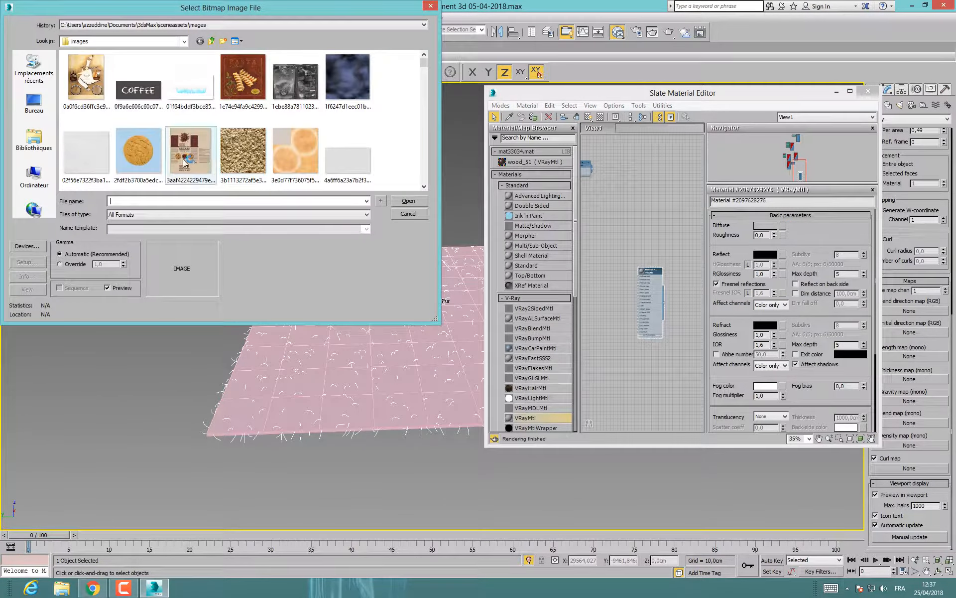
left_click(34, 175)
double_click(202, 85)
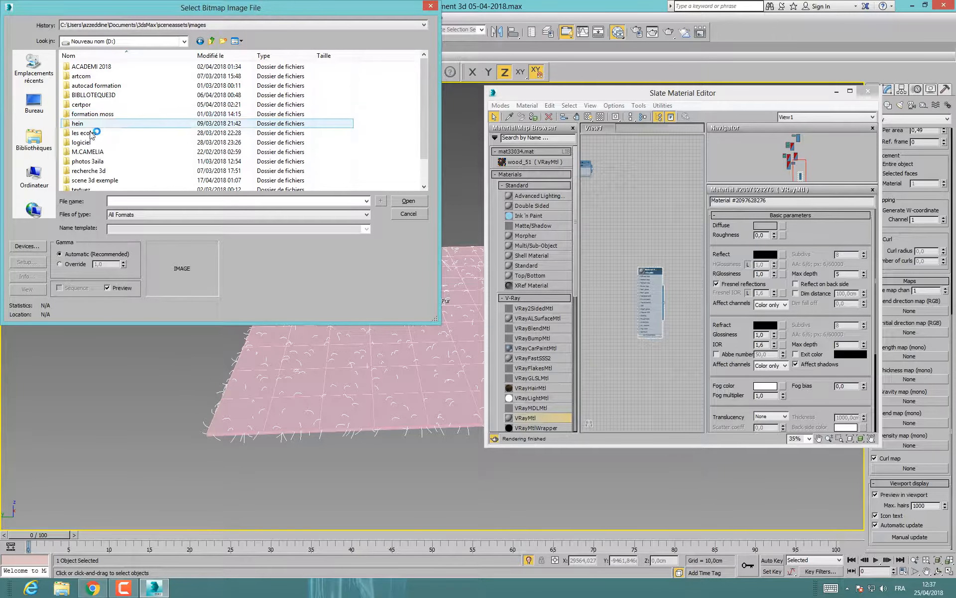
double_click(85, 133)
double_click(93, 76)
double_click(82, 66)
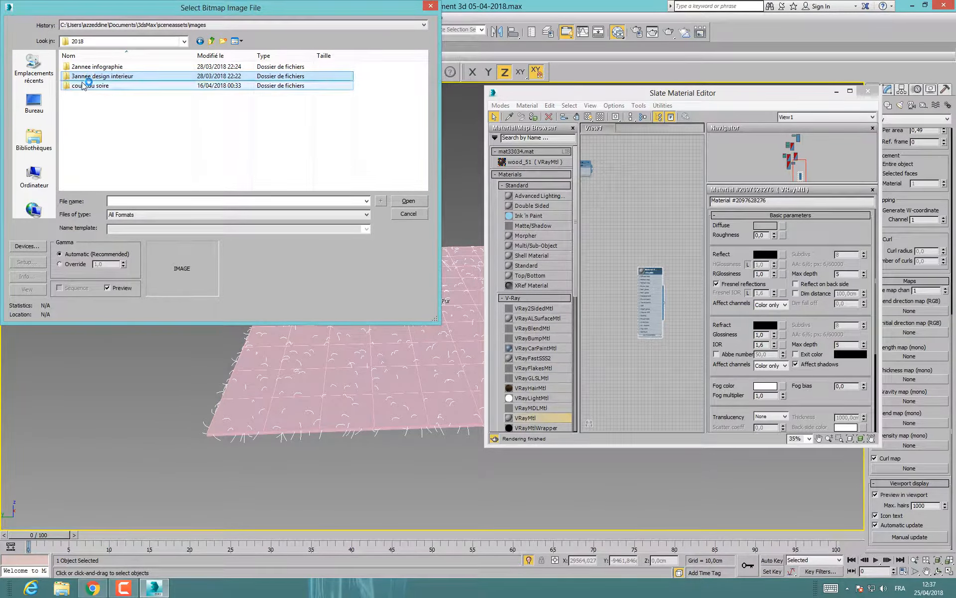
double_click(82, 83)
double_click(82, 85)
double_click(81, 122)
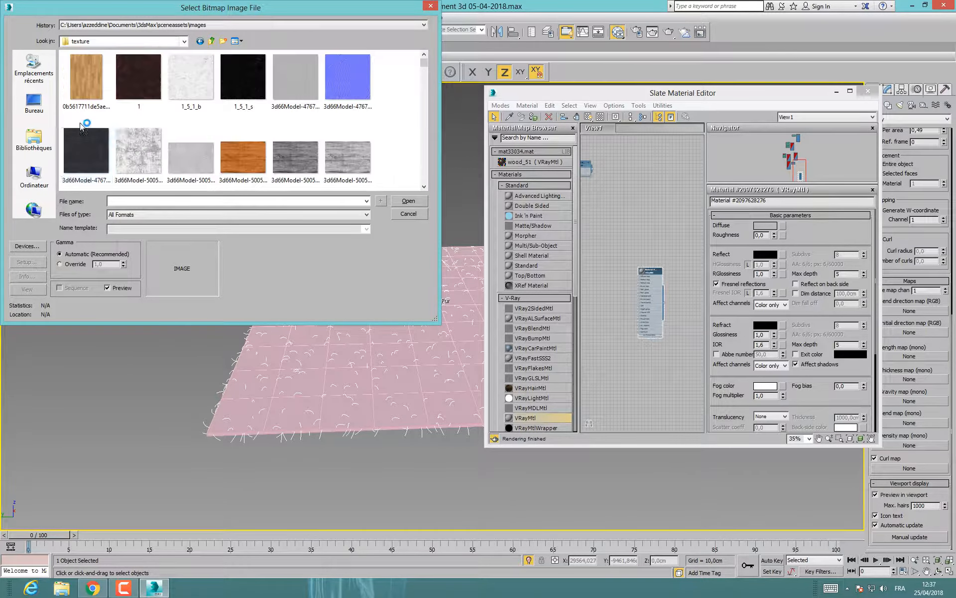
Step: Find the blue patterned rug image e11a3c364cfeaba9c6d3e9159c6b37d7 in the texture folder and load it as the diffuse bitmap
left_click_drag(434, 319, 640, 509)
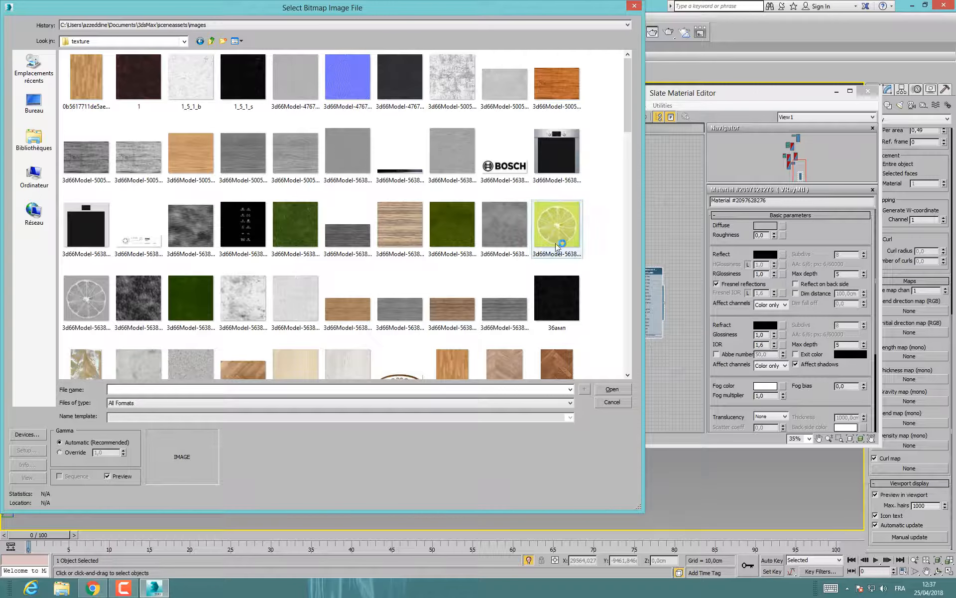
scroll(543, 255, "down", 3)
scroll(544, 257, "down", 2)
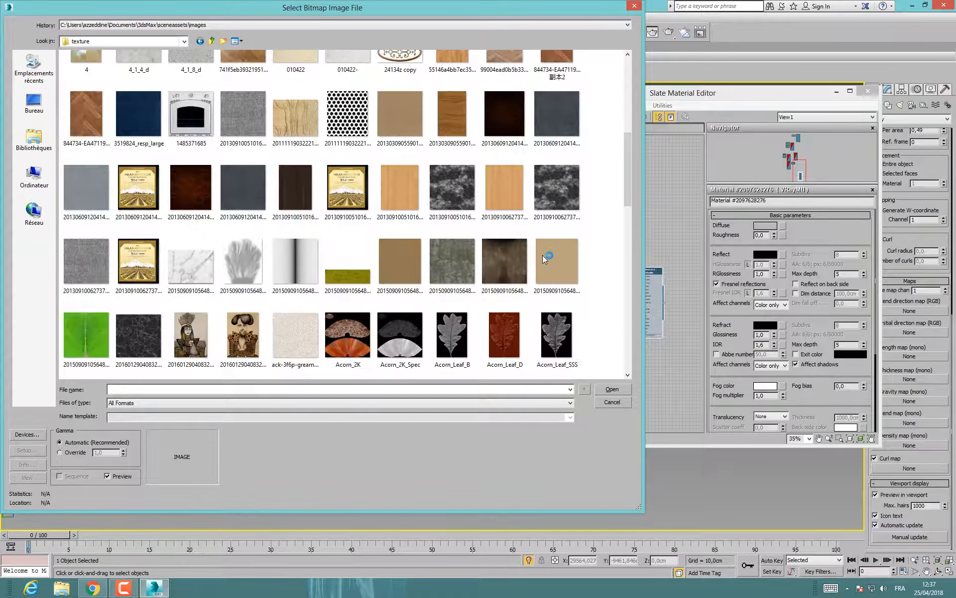
scroll(543, 255, "down", 2)
scroll(543, 255, "down", 2)
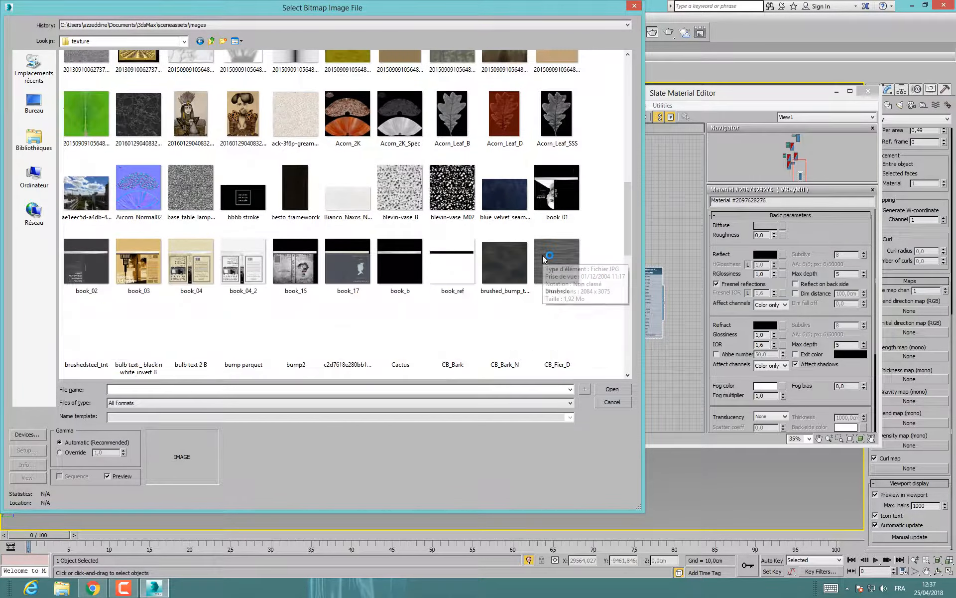
scroll(542, 255, "down", 2)
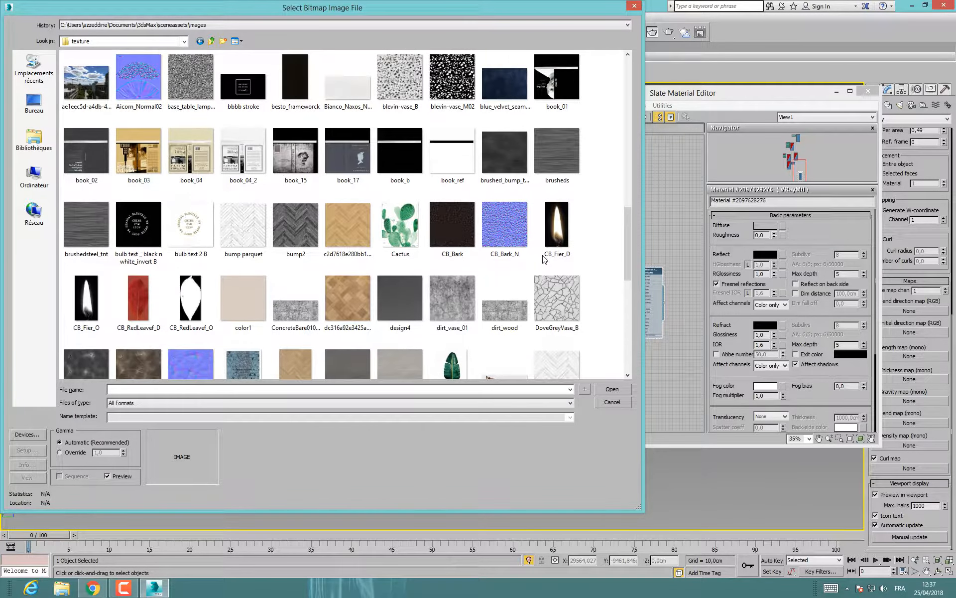
scroll(544, 258, "down", 2)
left_click(263, 269)
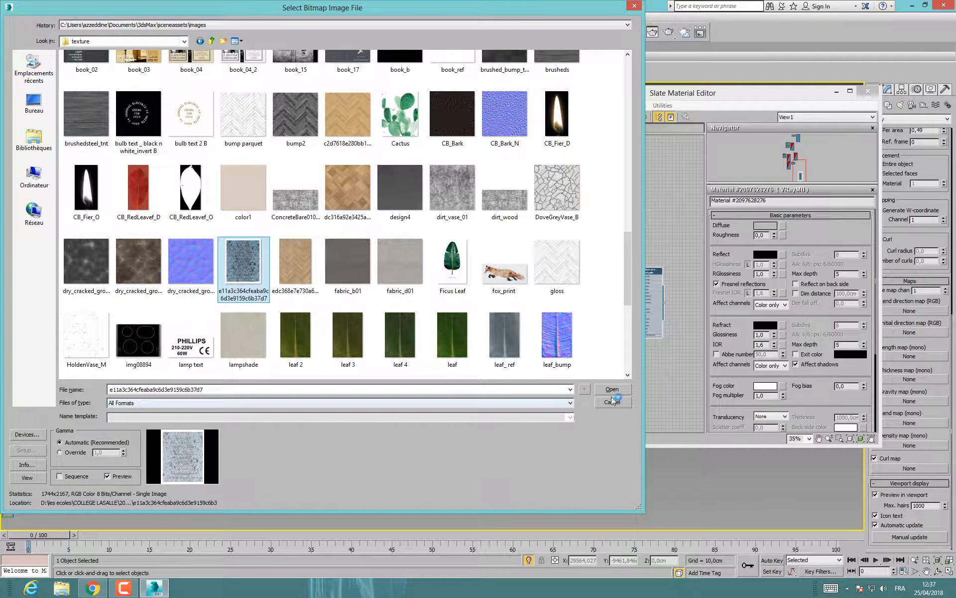
left_click(613, 389)
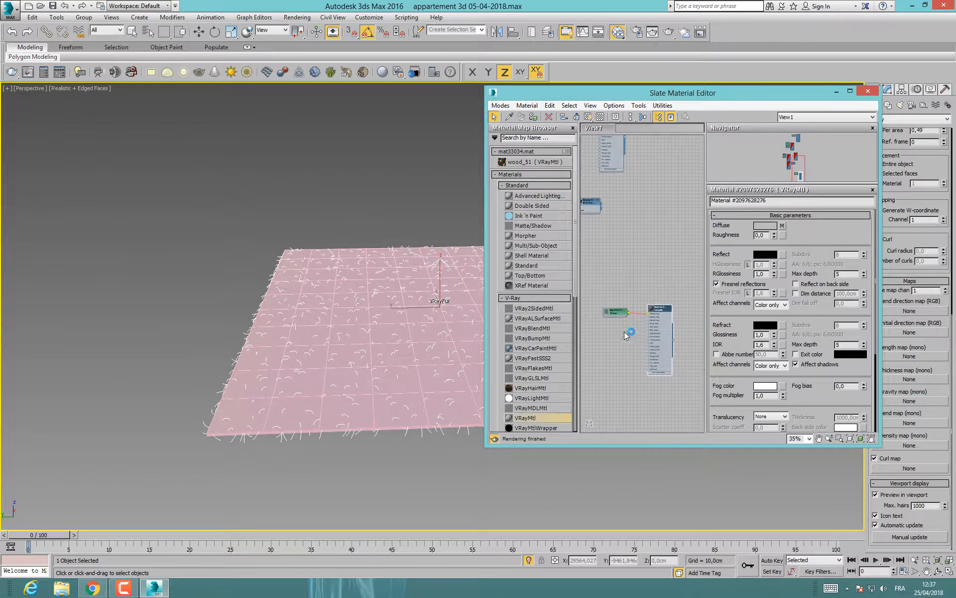
Step: Assign the textured VRayMtl to the rug box and its VRayFur together, and close the Slate Material Editor
scroll(627, 335, "up", 6)
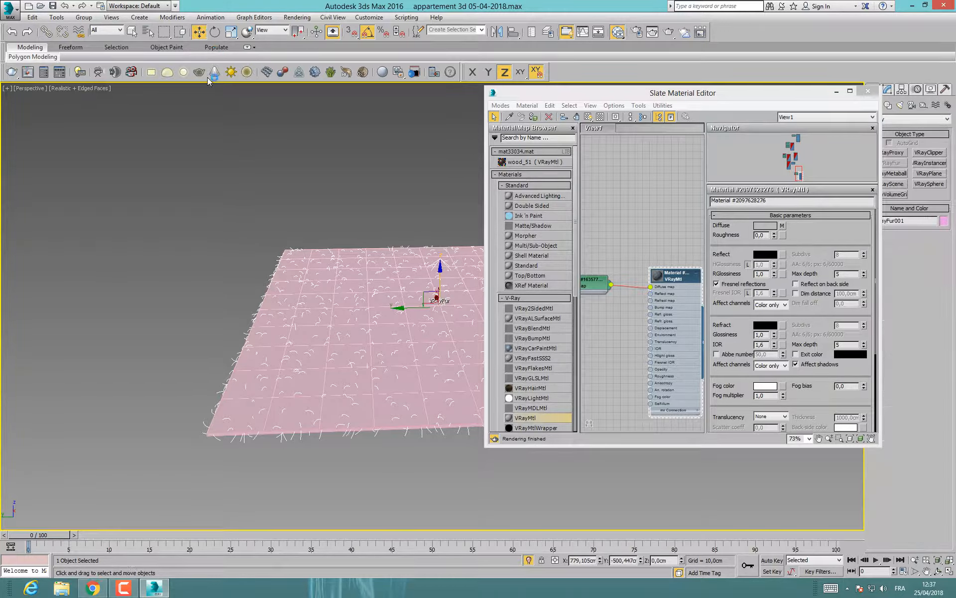
left_click_drag(466, 470, 466, 470)
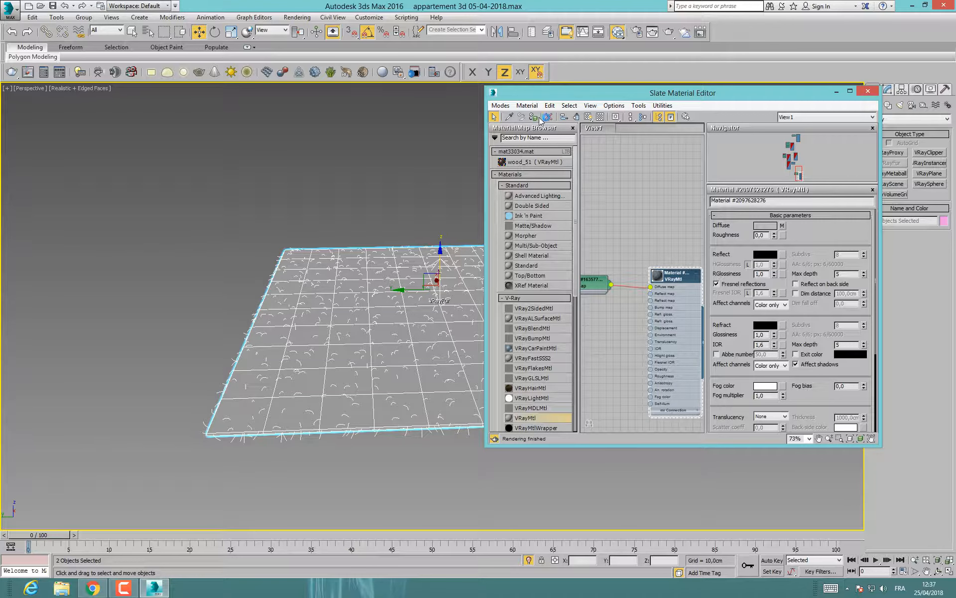
left_click(866, 95)
left_click(647, 217)
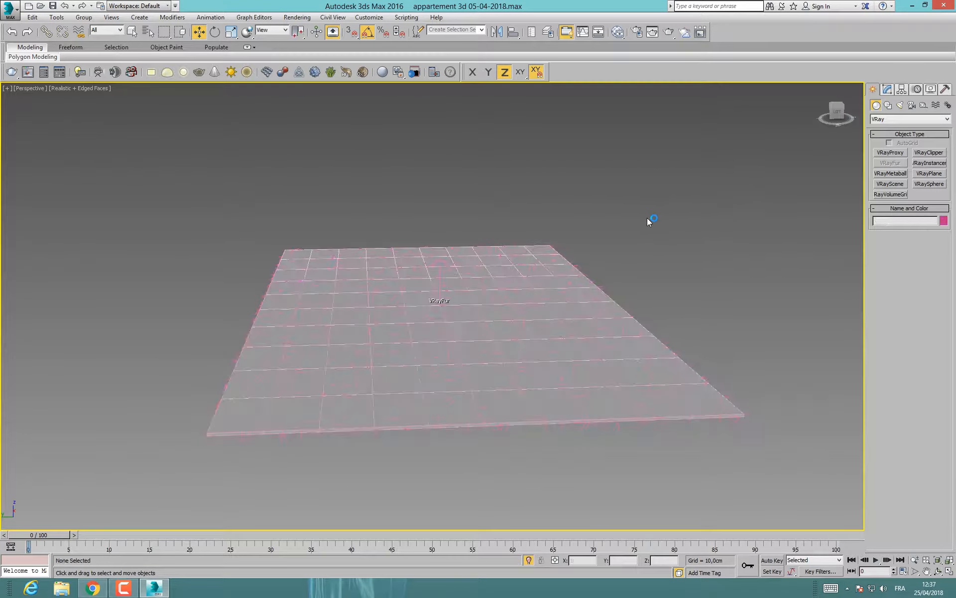
left_click(564, 317)
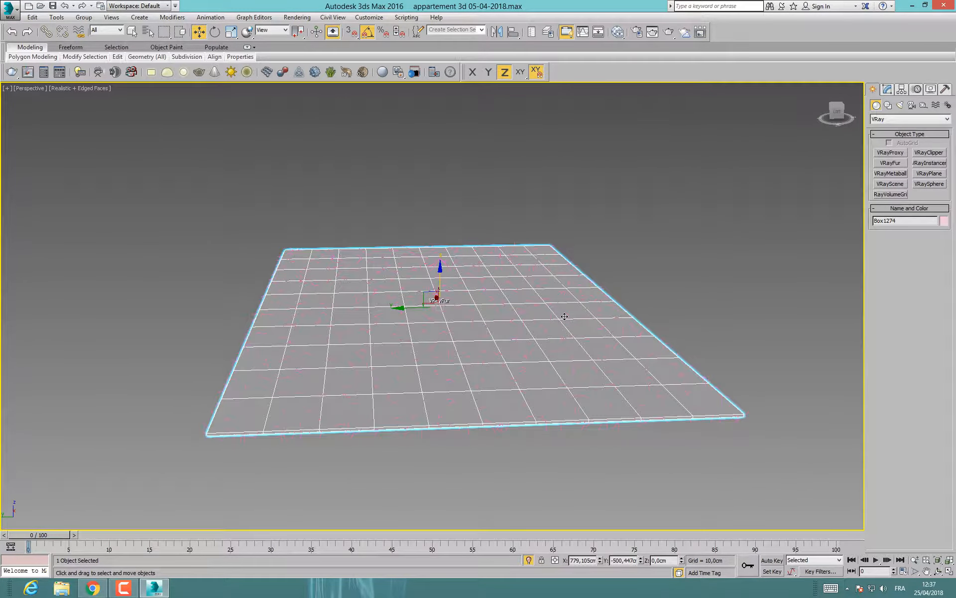
left_click_drag(279, 459, 279, 458)
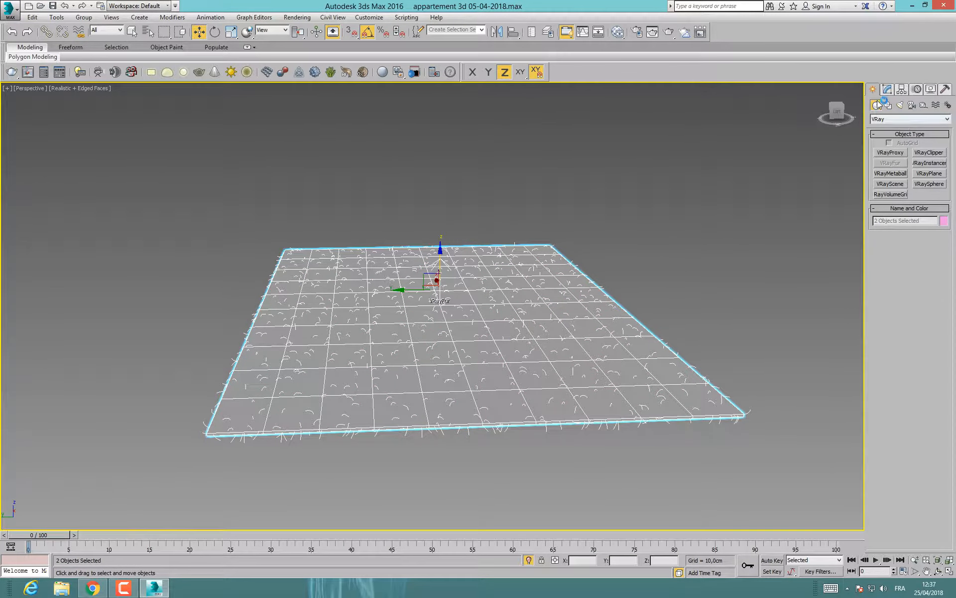
left_click(888, 89)
left_click(921, 117)
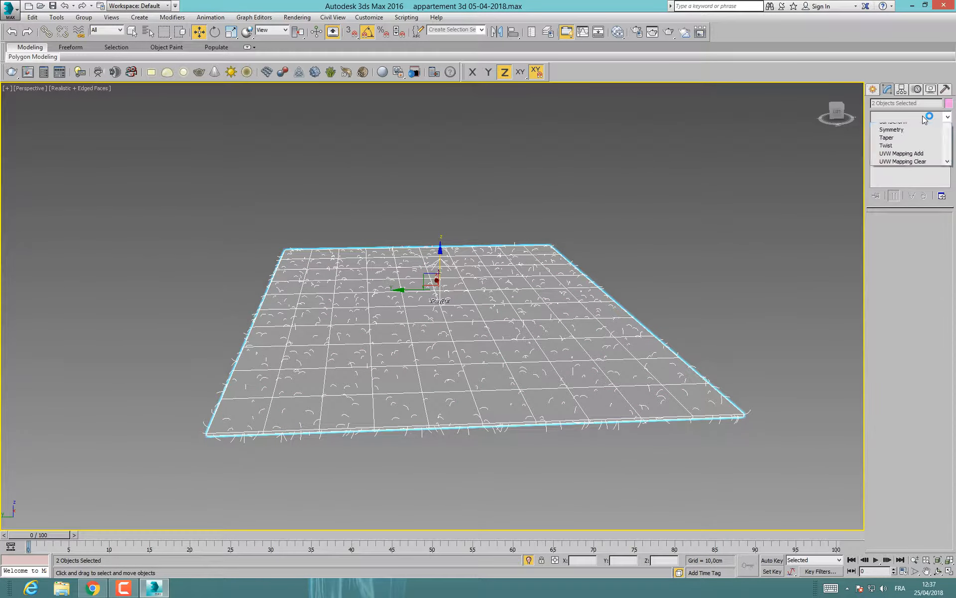
scroll(896, 503, "down", 2)
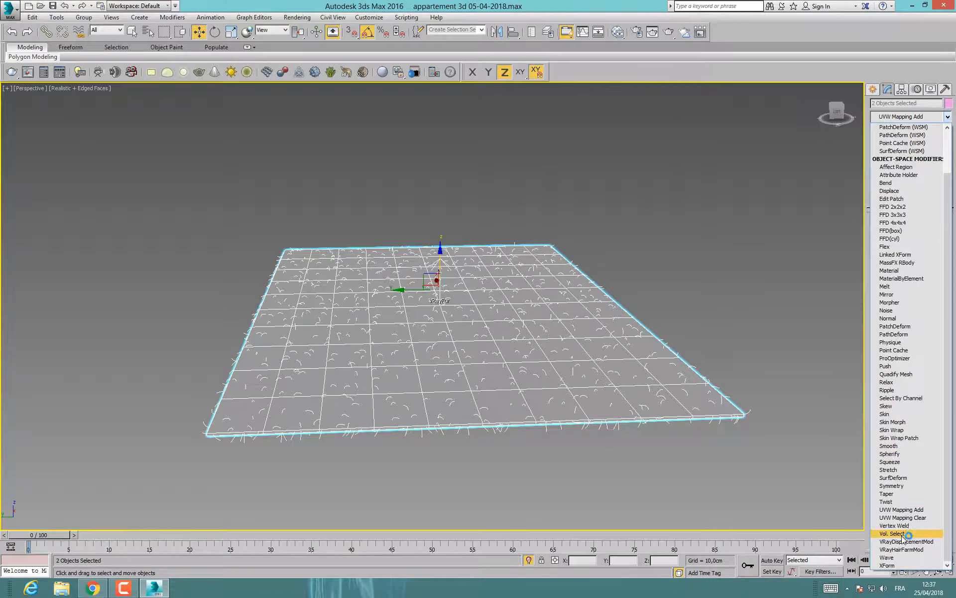
left_click(778, 367)
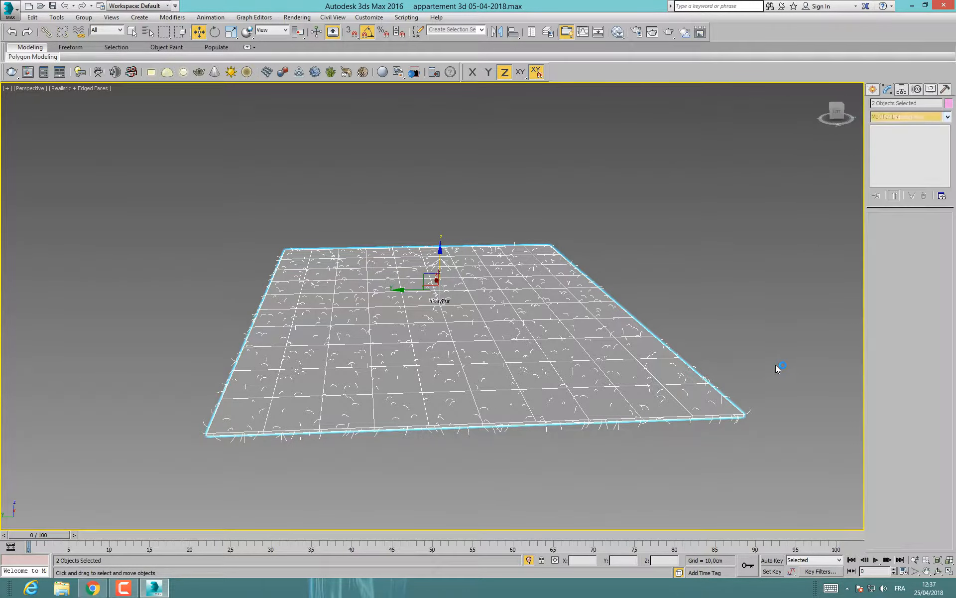
Step: Try an Unwrap UVW modifier on the rug box alone and remove it from the stack
left_click(687, 389)
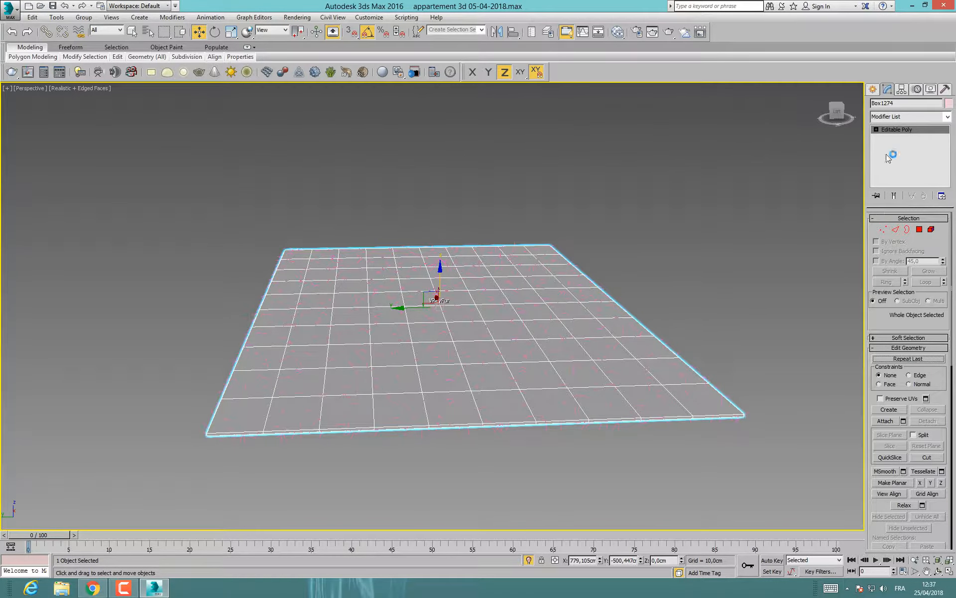
left_click(903, 116)
scroll(896, 443, "down", 10)
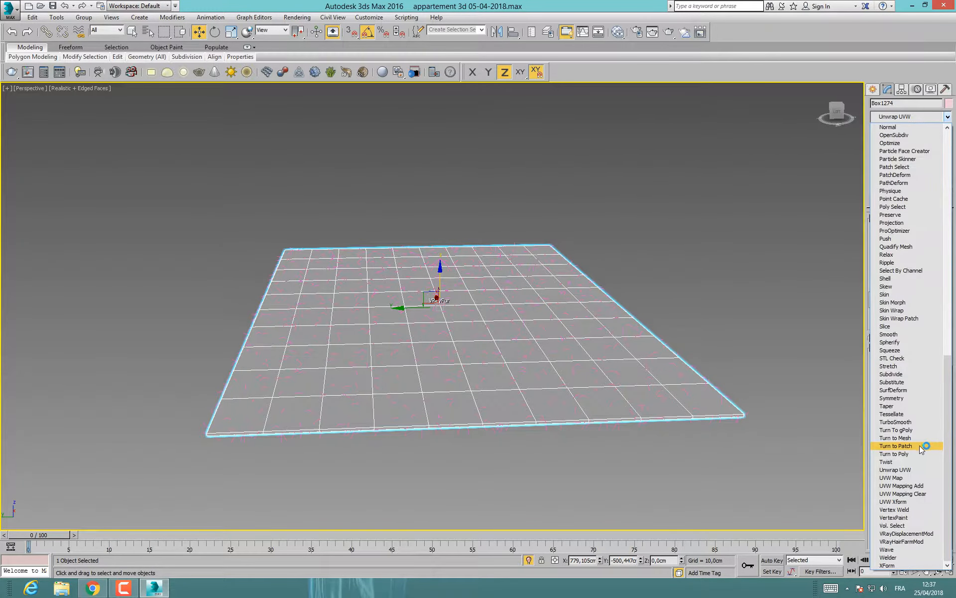
left_click(908, 471)
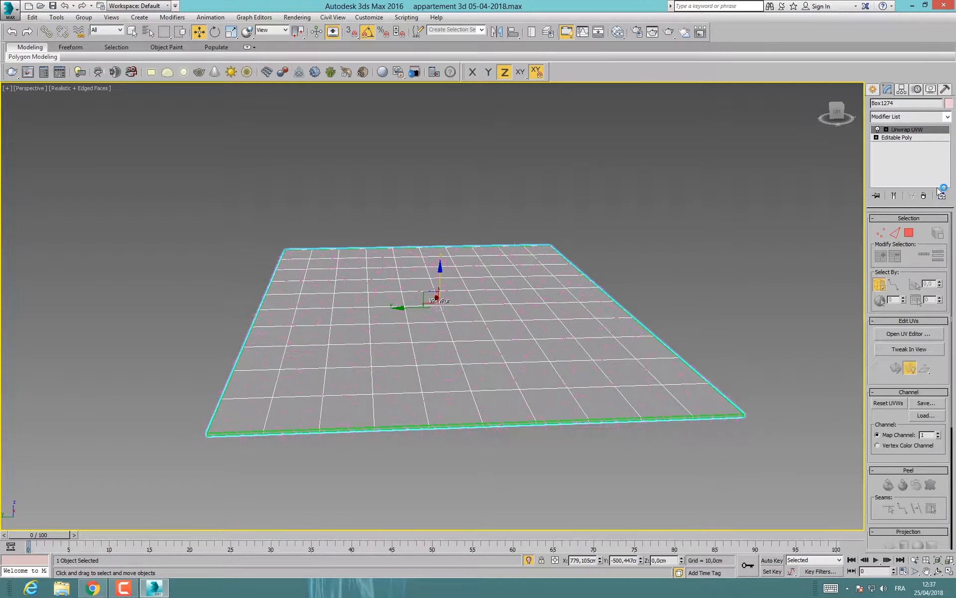
left_click(924, 196)
Step: Add a UVW Map modifier to the rug box and keep the box selected
left_click(903, 116)
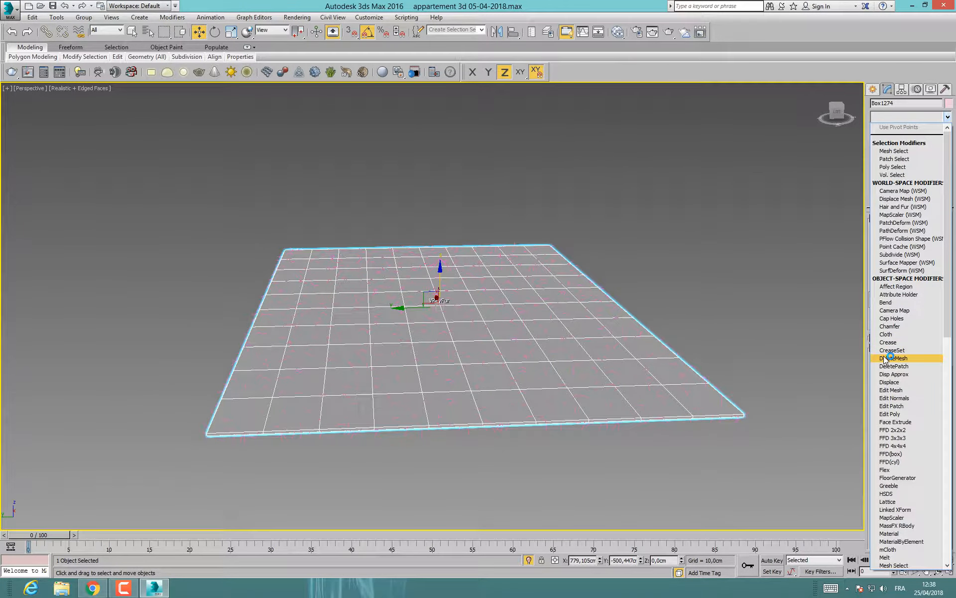
scroll(885, 356, "down", 10)
scroll(885, 356, "down", 5)
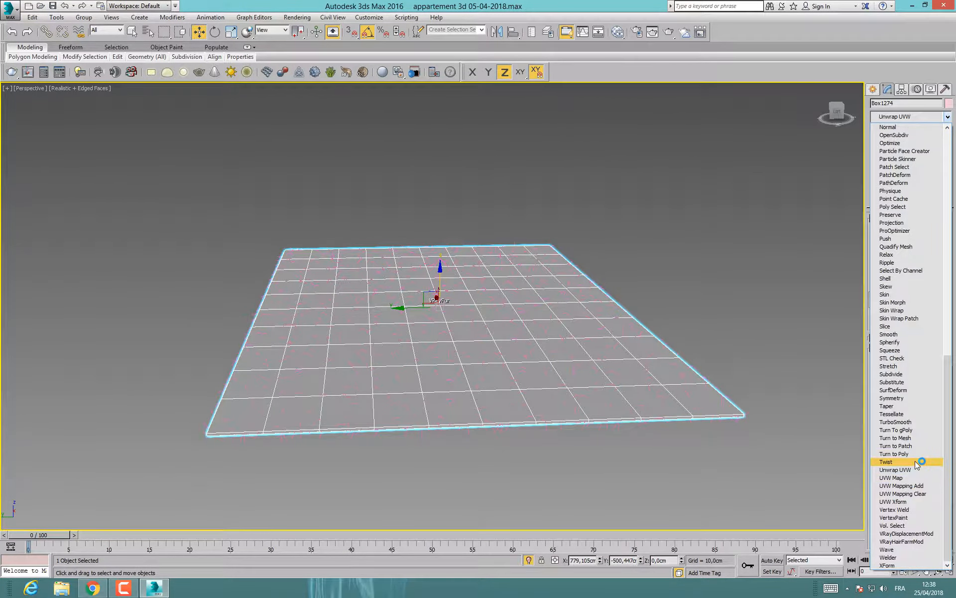
left_click(891, 475)
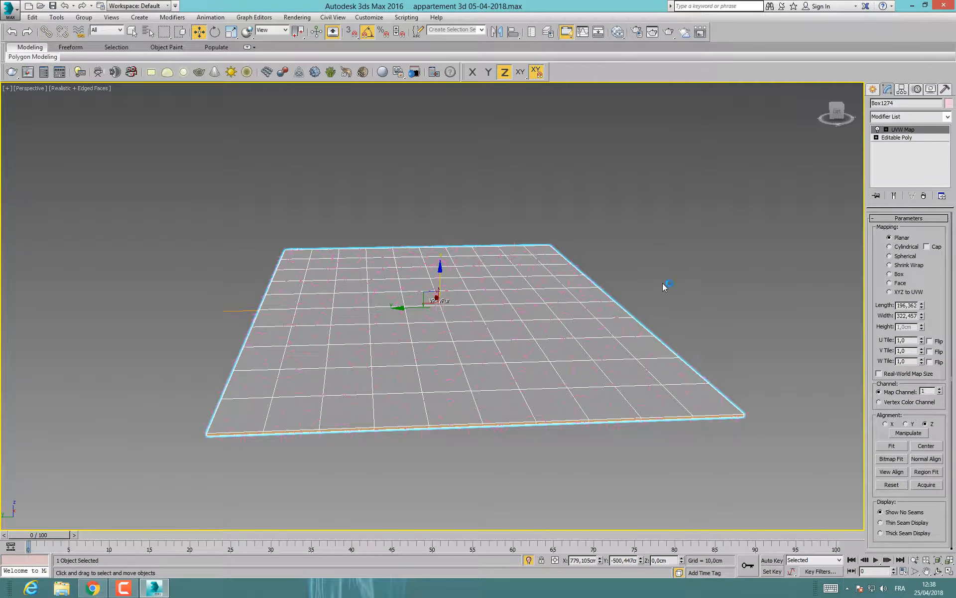
middle_click_drag(683, 312, 563, 401, "alt")
left_click(513, 375)
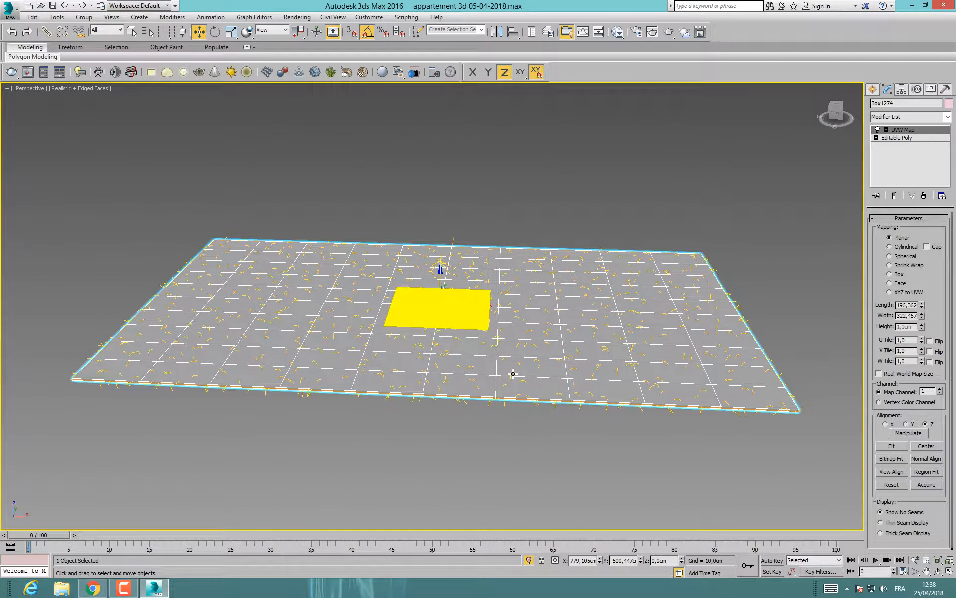
left_click(513, 373)
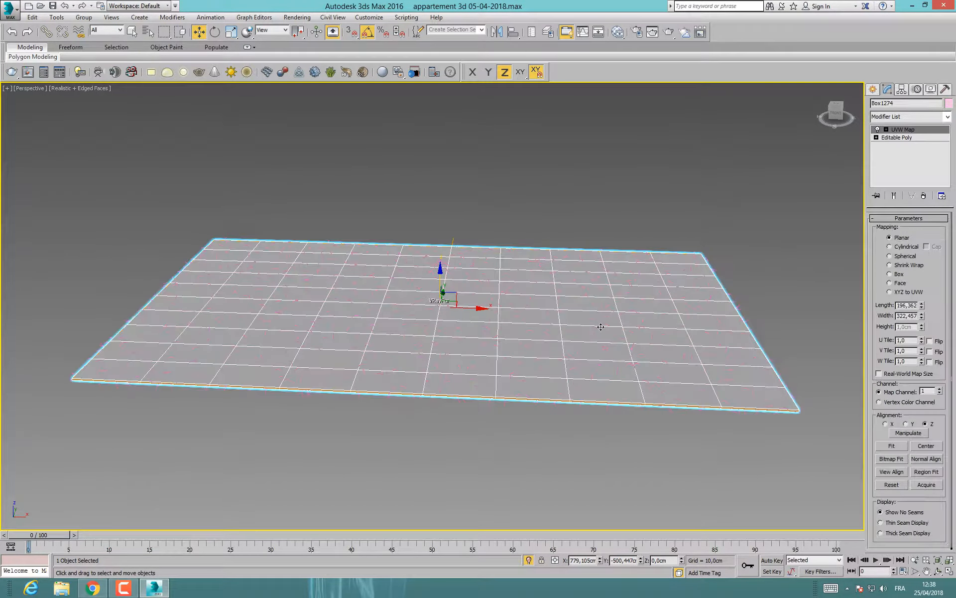
Step: Reopen the Slate Material Editor and show the rug material's texture shaded in the viewport
left_click(617, 33)
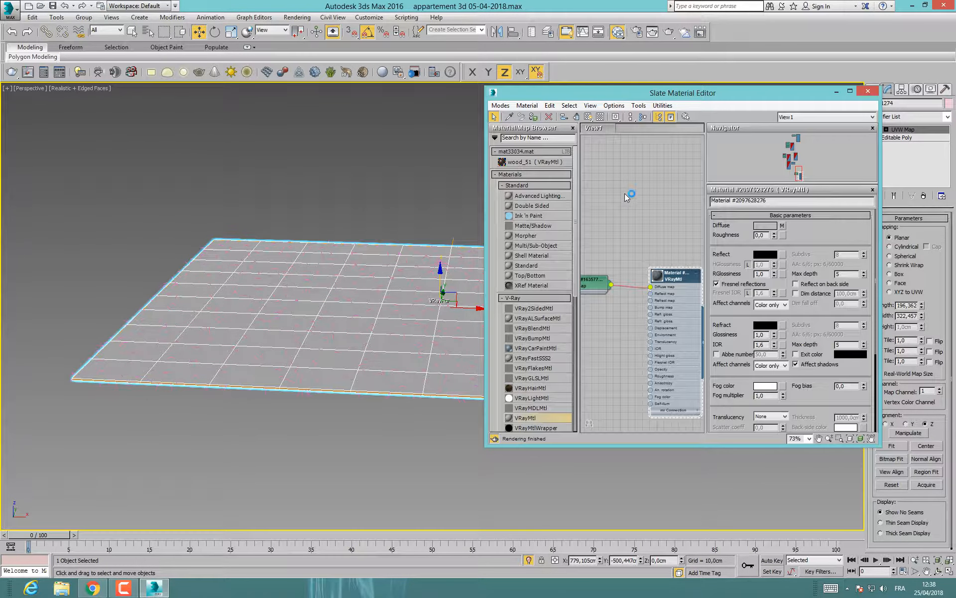
left_click(587, 117)
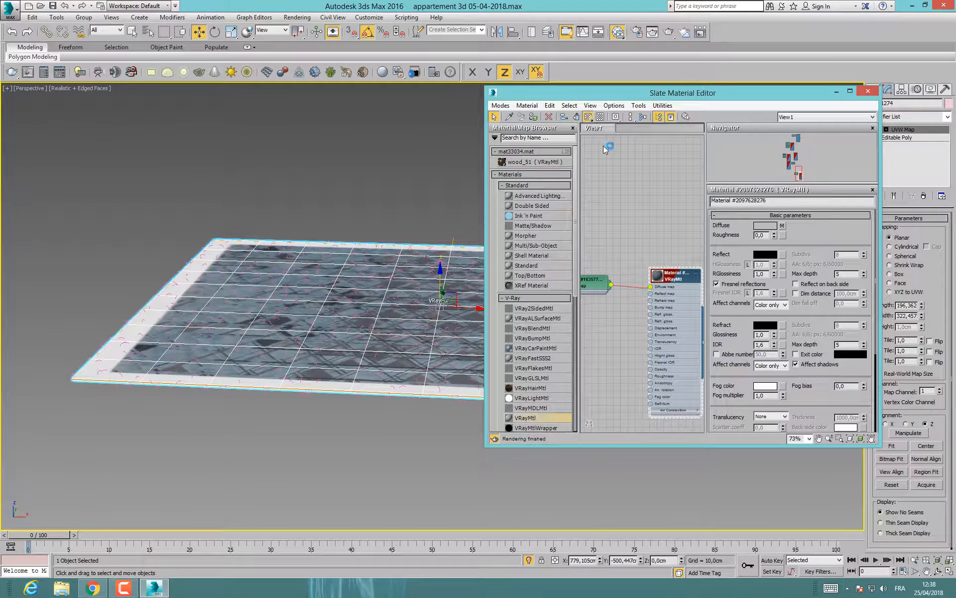
middle_click_drag(655, 238, 653, 235)
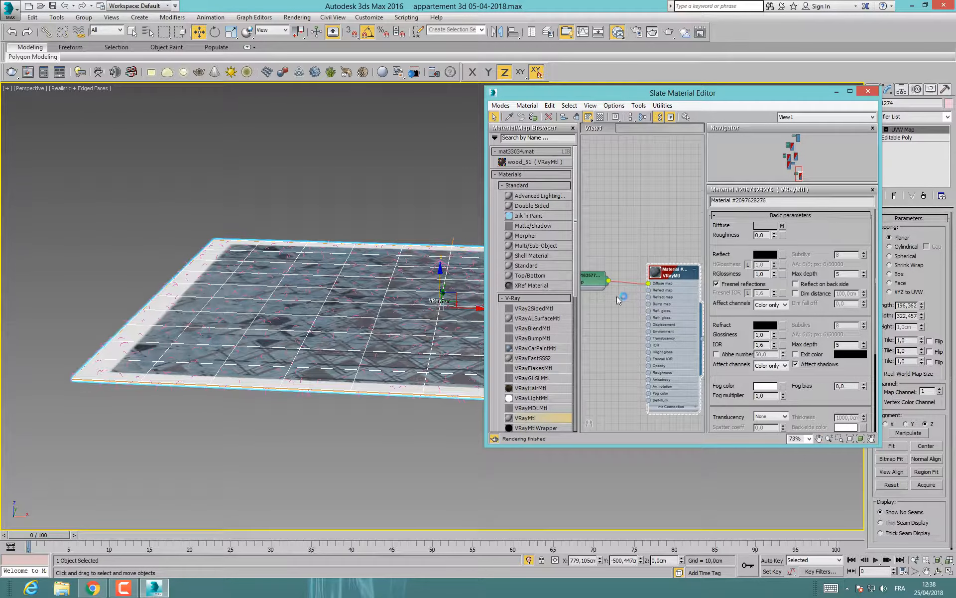
Step: Assign the same textured VRayMtl to the VRayFur object and move the Slate Material Editor away from the rug
left_click(437, 265)
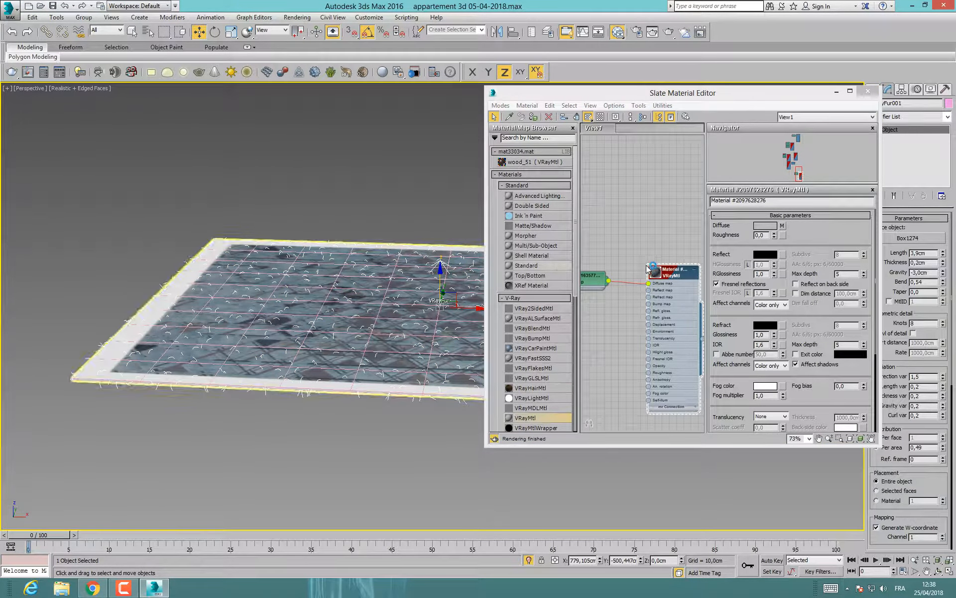
left_click(533, 118)
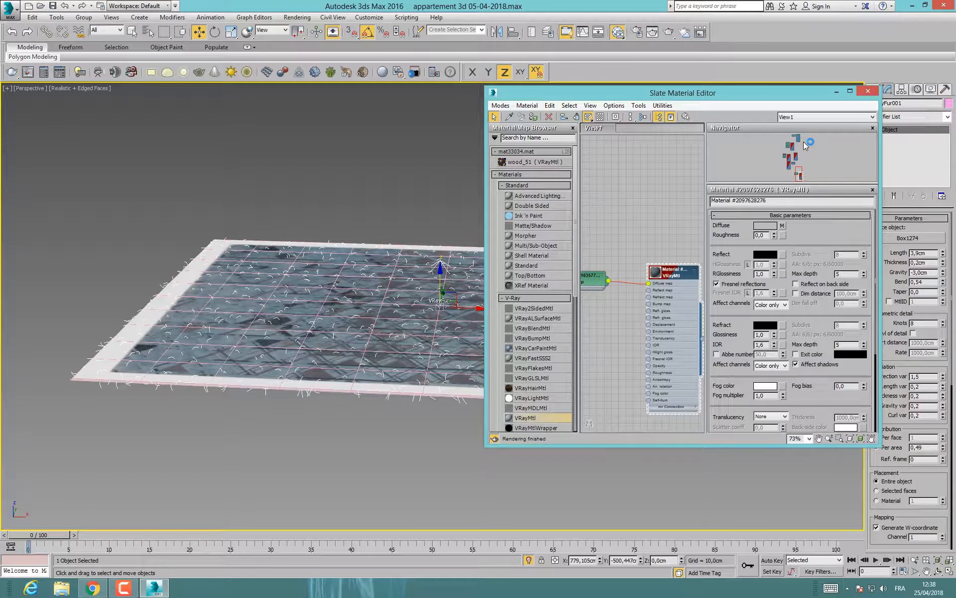
left_click_drag(751, 100, 701, 303)
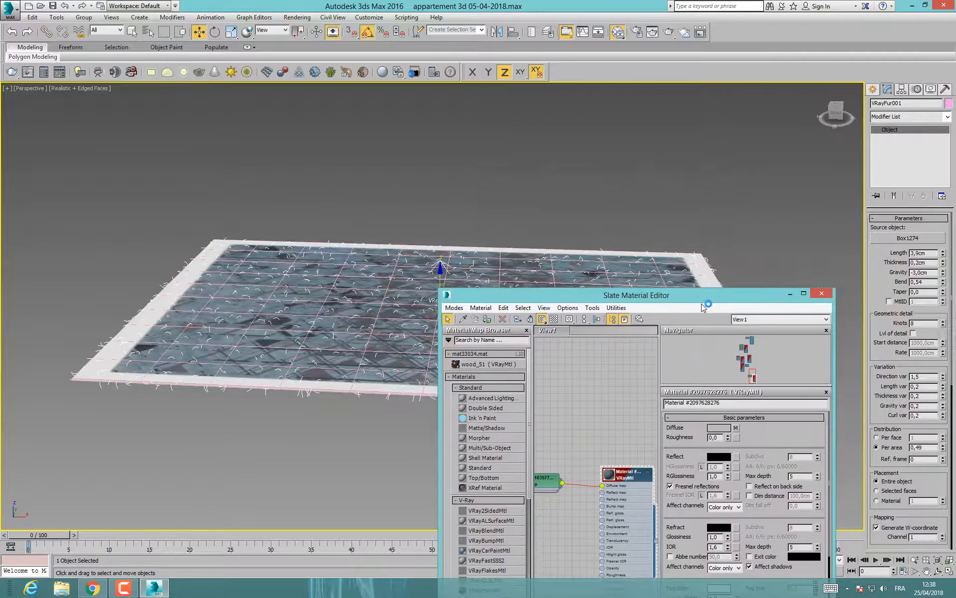
Step: Try to copy the UVW Map modifier from the rug box to the VRayFur object
left_click(652, 282)
right_click(881, 146)
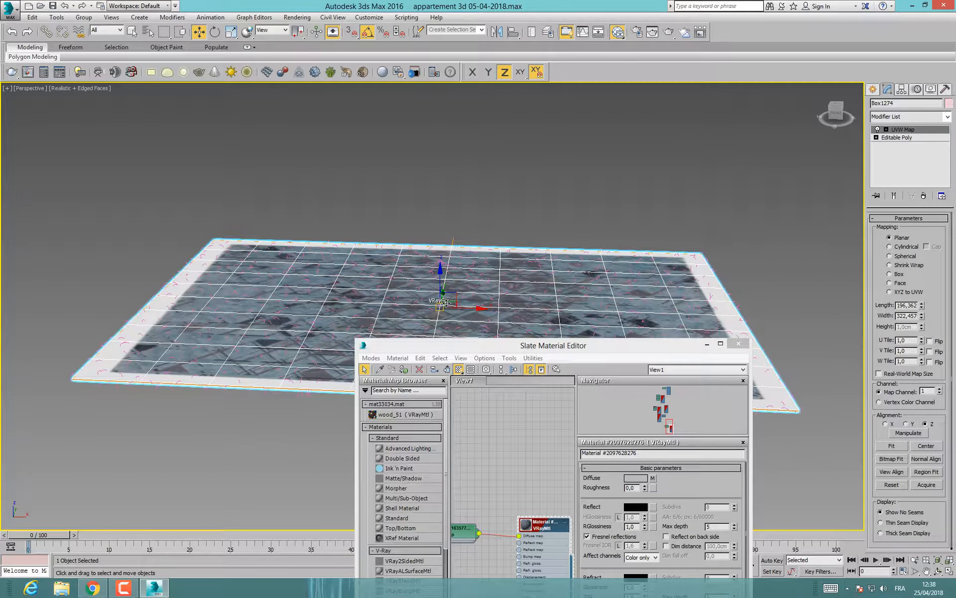
left_click(440, 265)
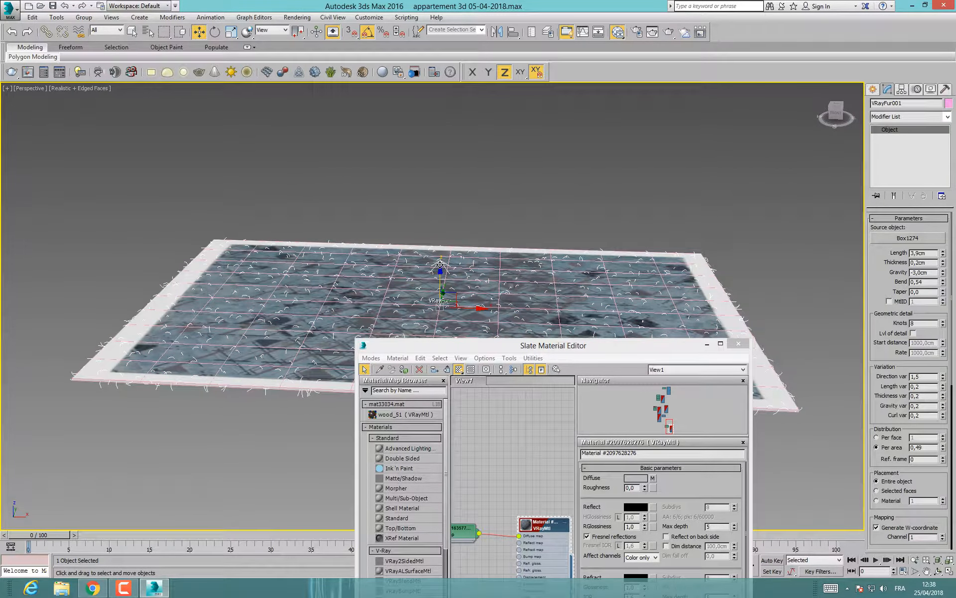
right_click(900, 131)
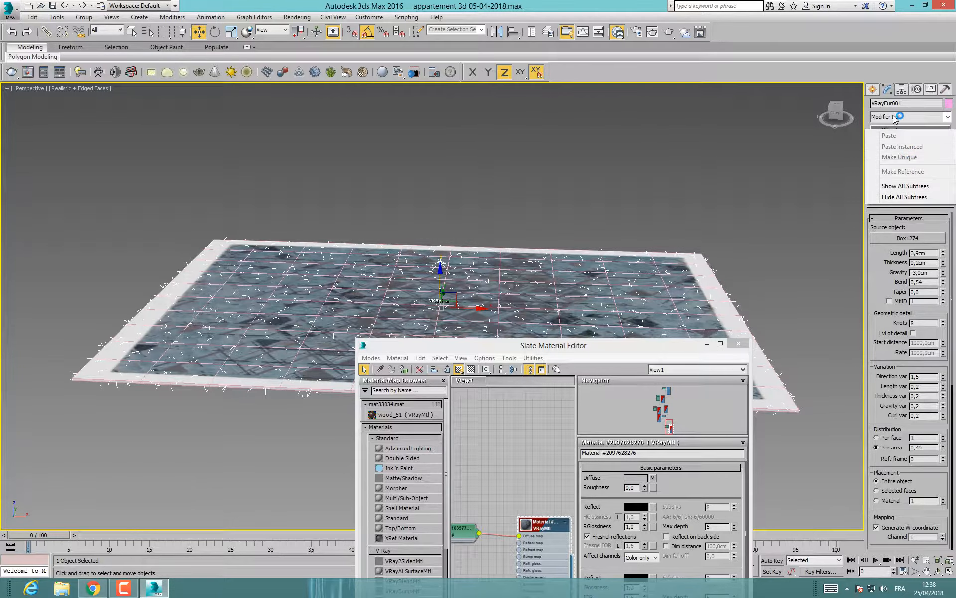
left_click(759, 192)
left_click(685, 267)
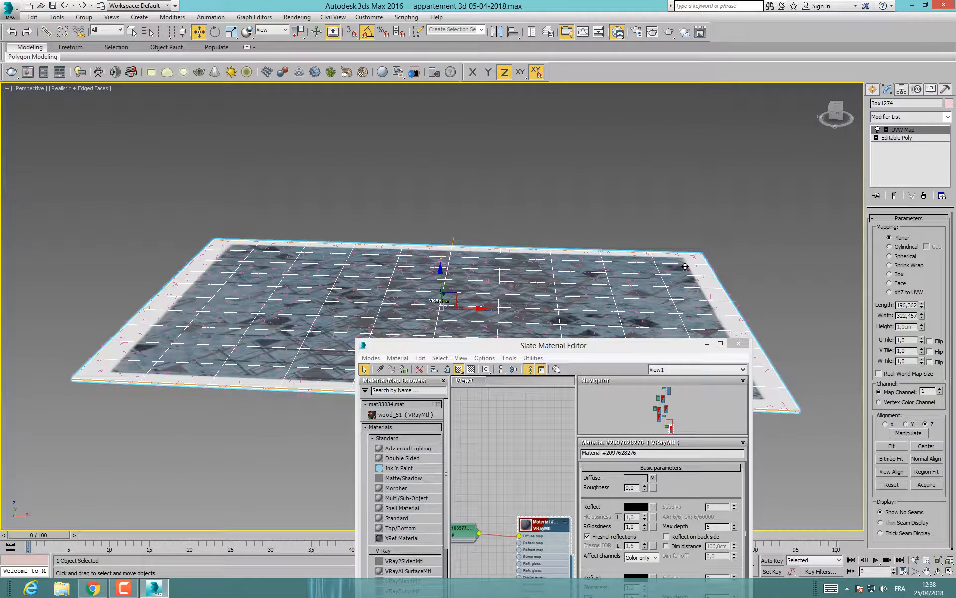
left_click(436, 281)
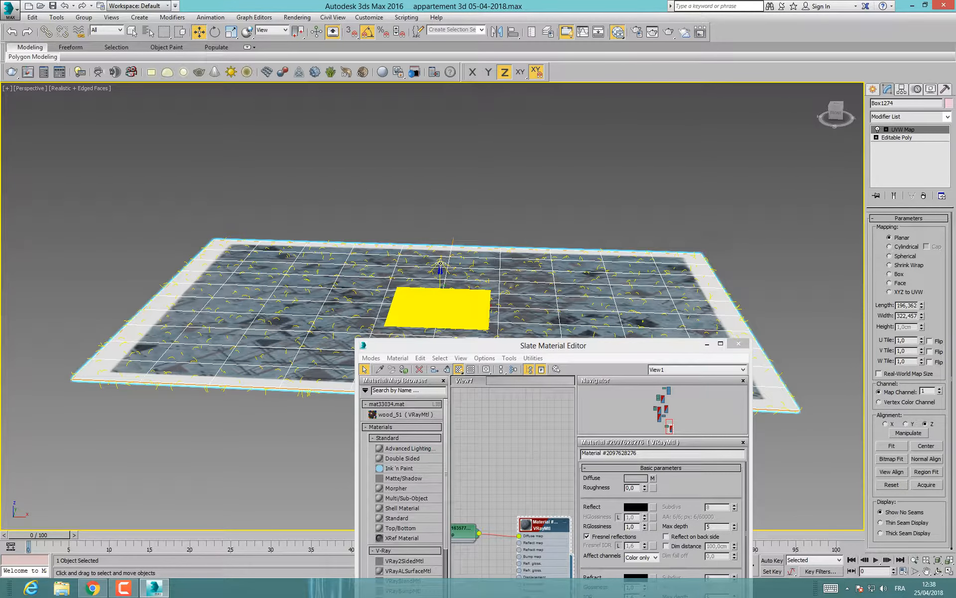
left_click(402, 372)
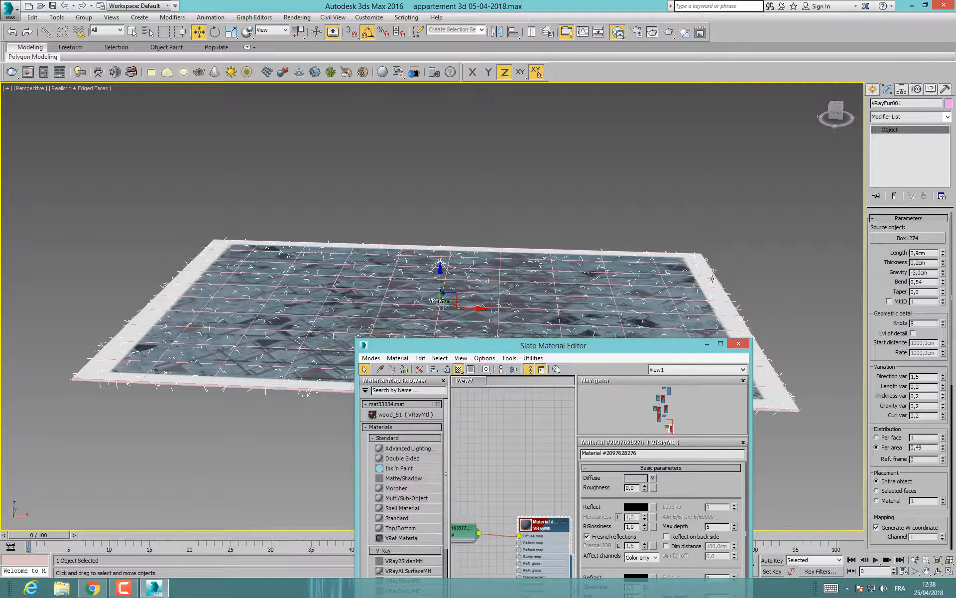
Step: View the rug material's bitmap and crop the white border off its top and both sides, to about U 0.044, V 0.04 and W 0.916
middle_click_drag(507, 466, 555, 407)
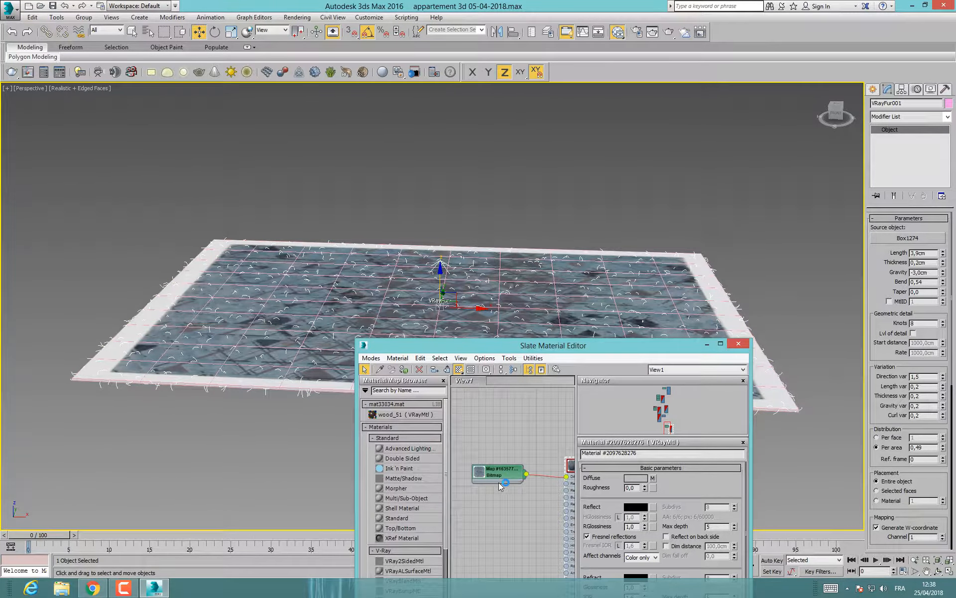
double_click(501, 473)
left_click_drag(567, 341, 517, 267)
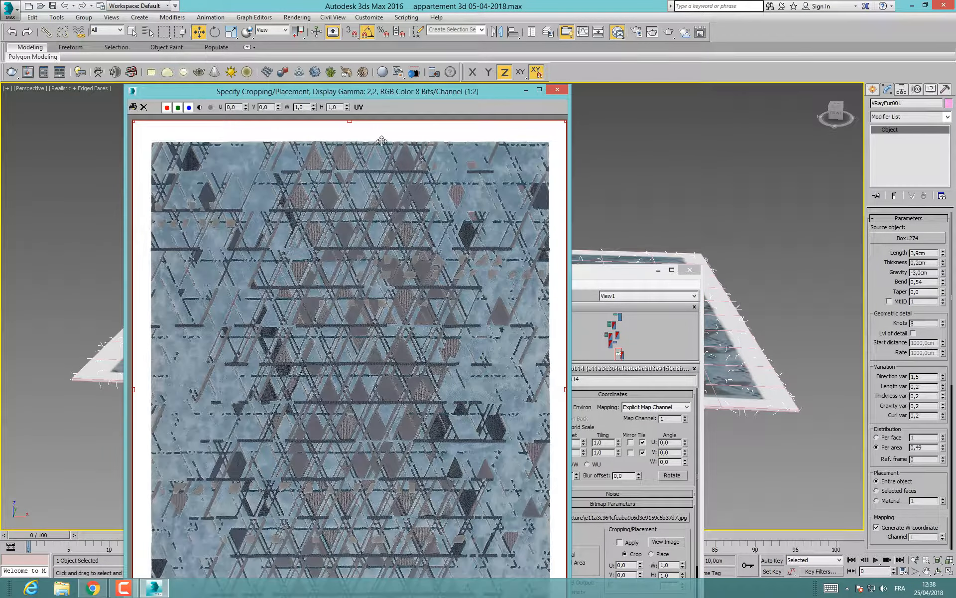
left_click_drag(349, 121, 350, 141)
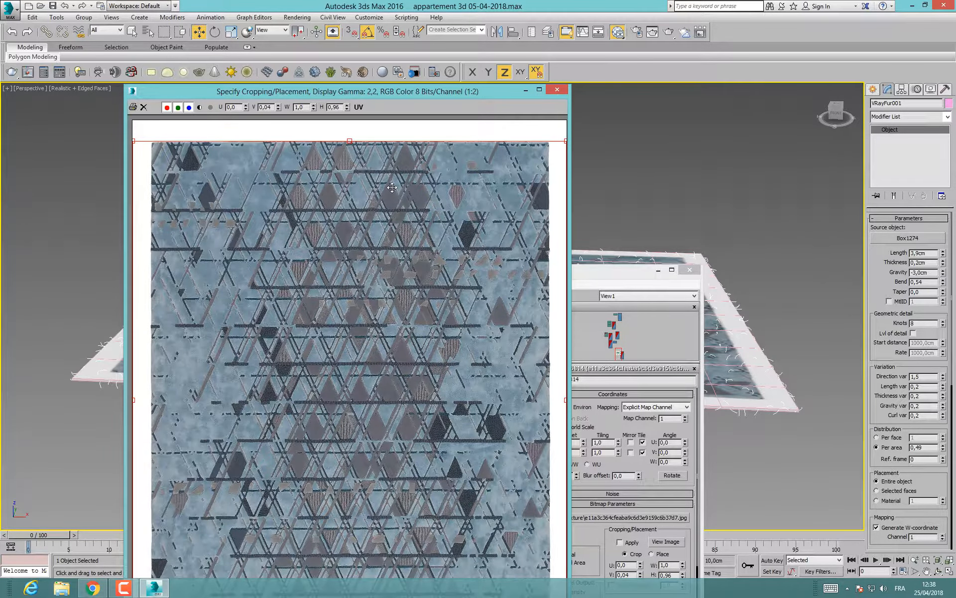
left_click_drag(564, 399, 549, 400)
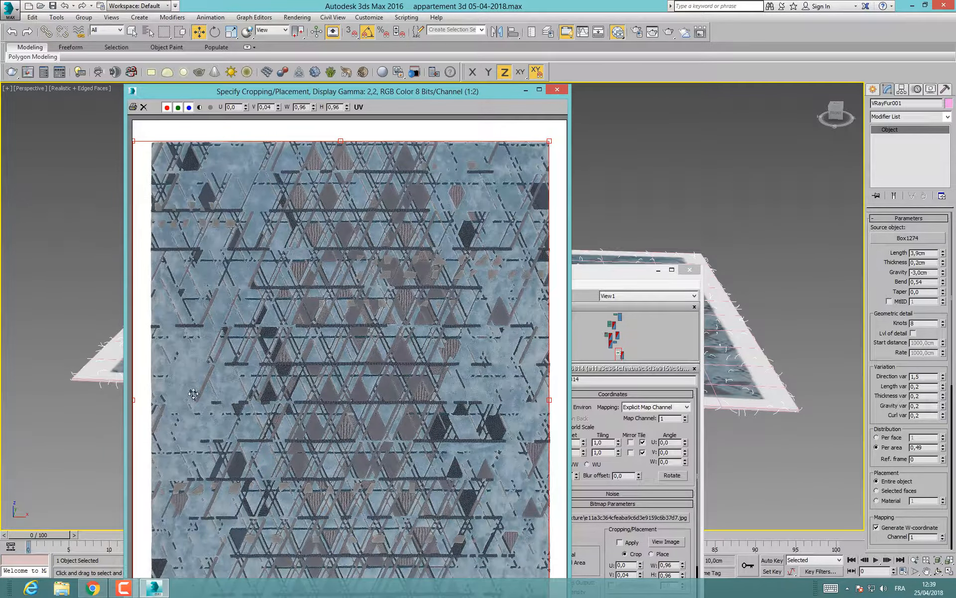
left_click_drag(132, 400, 152, 400)
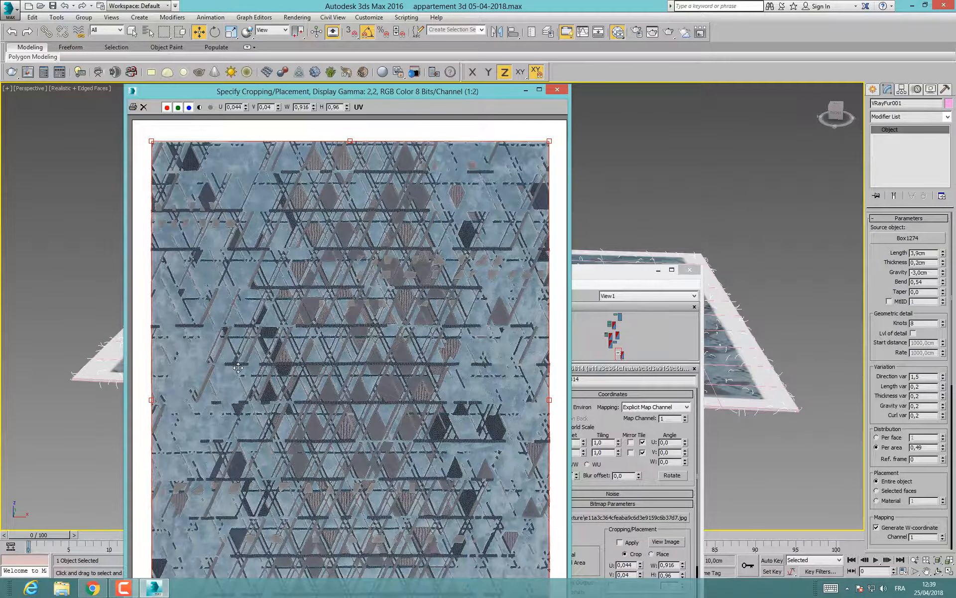
Step: Crop the bitmap's bottom border to a height of about 0.924 and apply the cropping to the rug texture
scroll(273, 352, "down", 2)
scroll(344, 466, "up", 2)
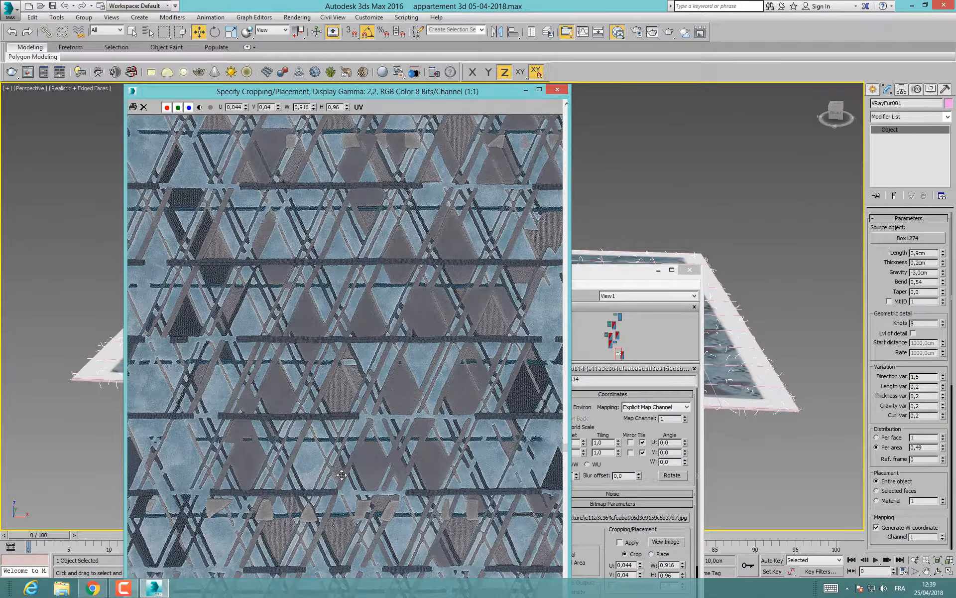
scroll(343, 490, "down", 1)
left_click_drag(350, 522, 352, 516)
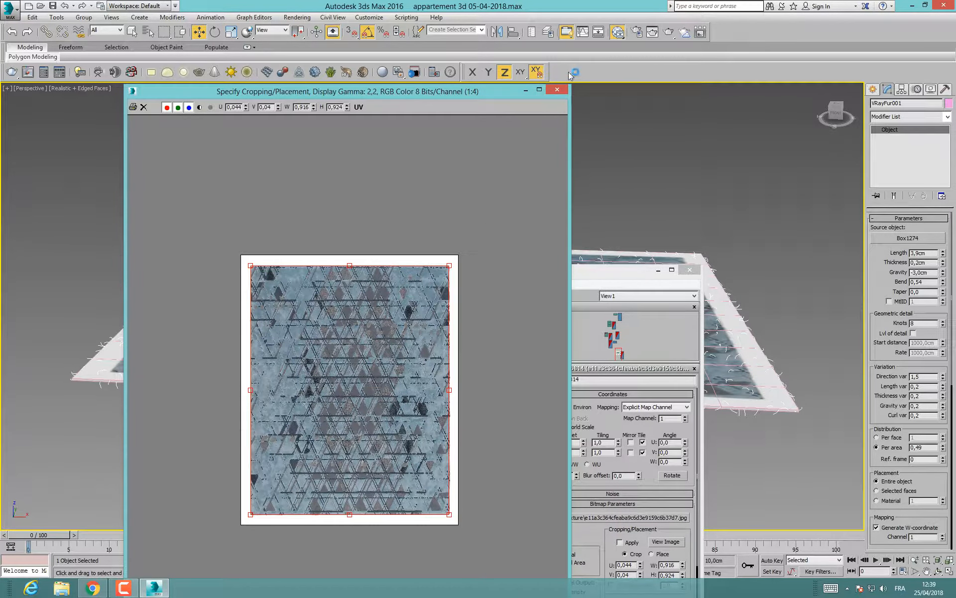
left_click(558, 90)
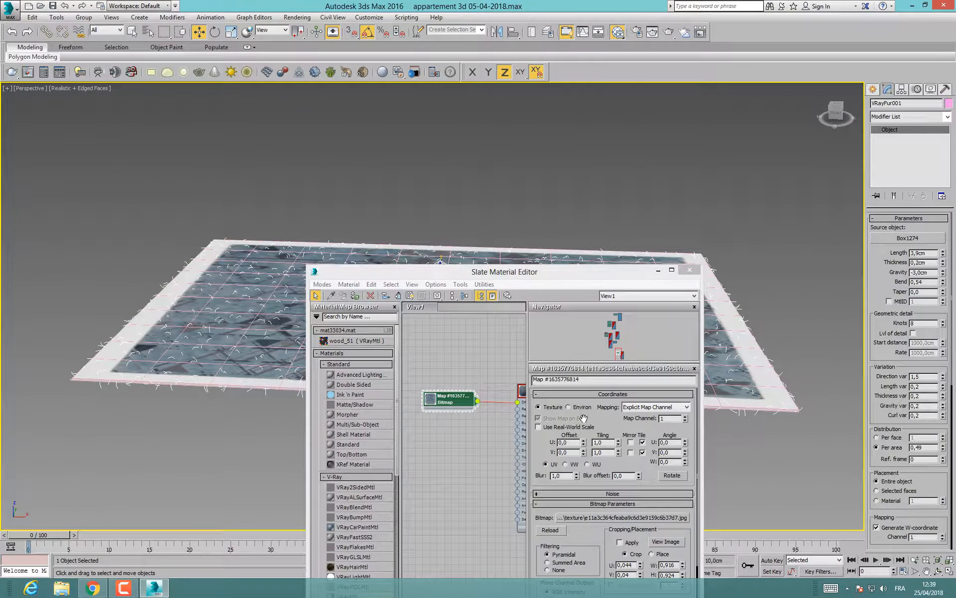
left_click(620, 543)
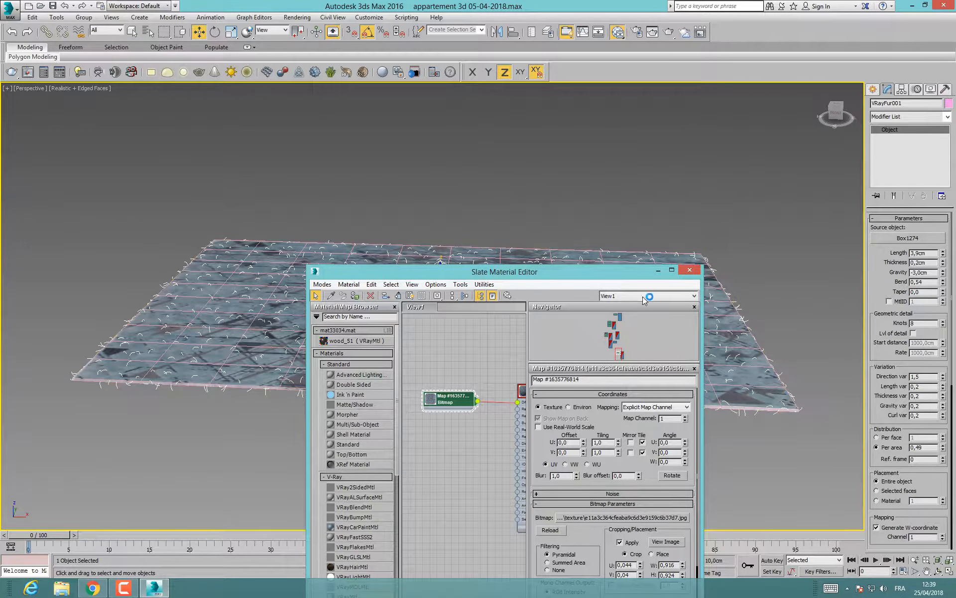
Step: Close the Slate Material Editor and end the rug's isolation to show the whole apartment
left_click(689, 269)
left_click(529, 561)
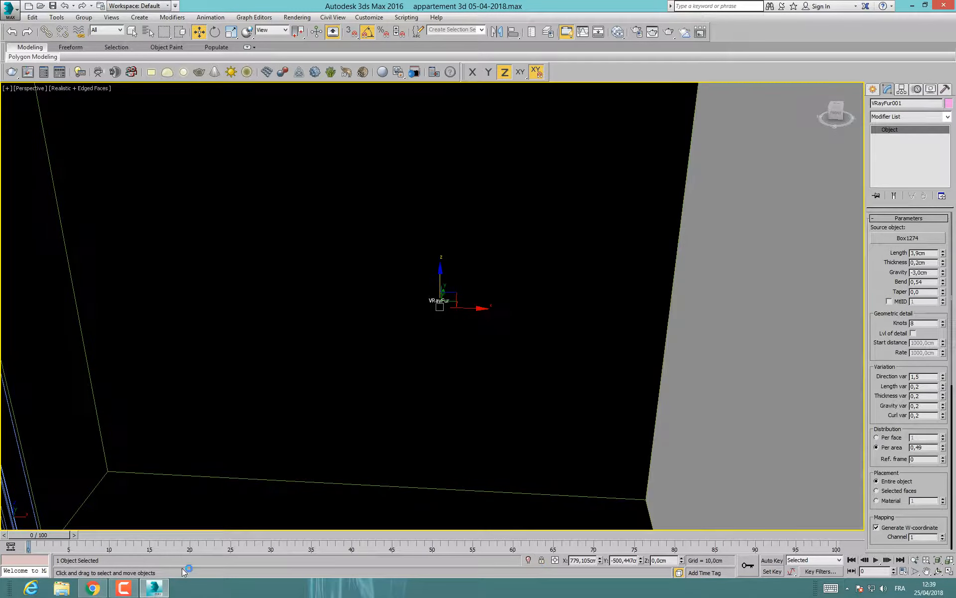
left_click(123, 588)
left_click(908, 541)
Step: Isolate the round side table and the adjacent blue sofa, and show them in a maximized Perspective view
middle_click_drag(379, 316, 385, 314)
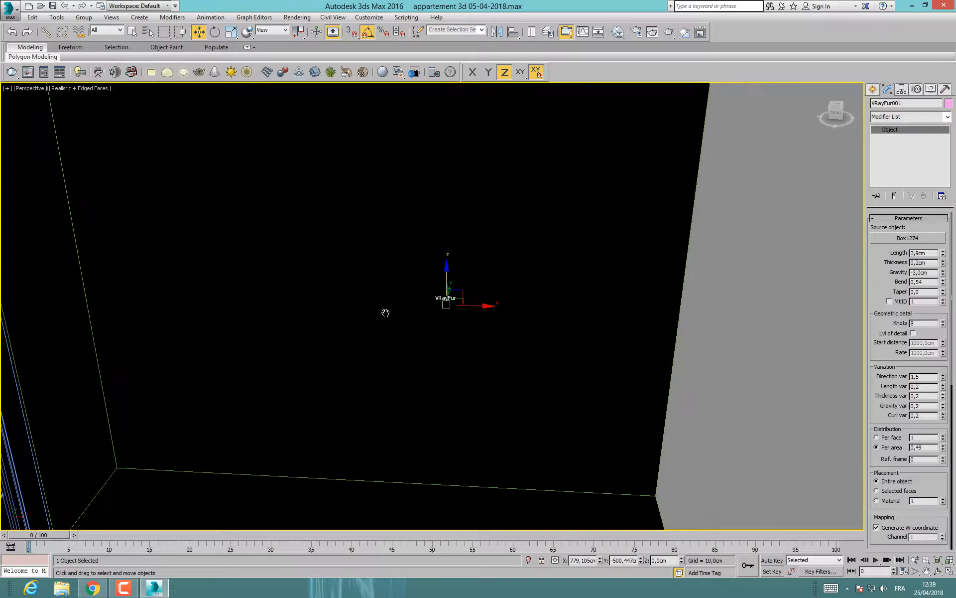
middle_click_drag(240, 424, 133, 371)
scroll(263, 412, "down", 3)
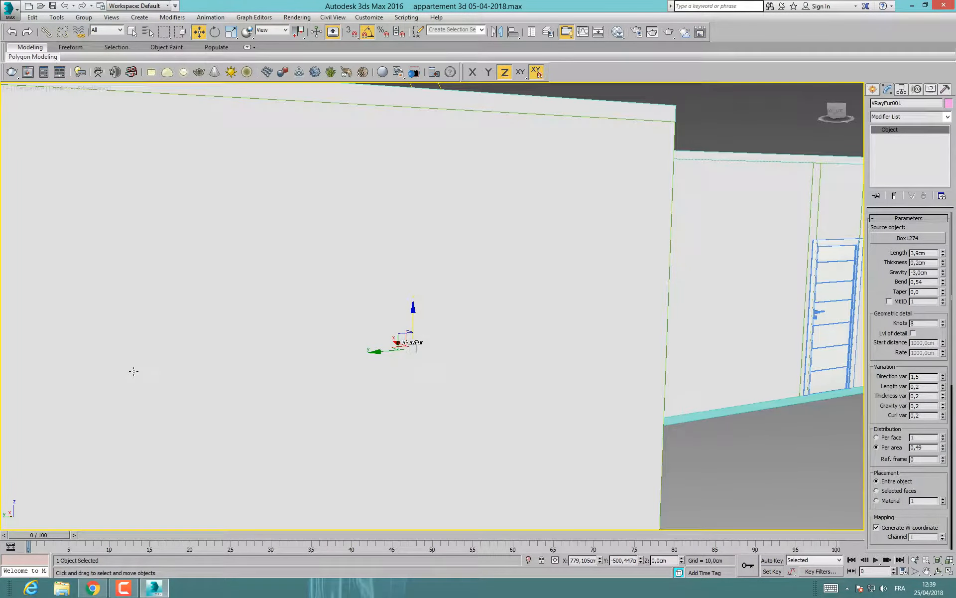
key("alt+w")
right_click(230, 286)
key("alt+w")
middle_click_drag(239, 286, 248, 287)
scroll(247, 286, "down", 5)
left_click(183, 344)
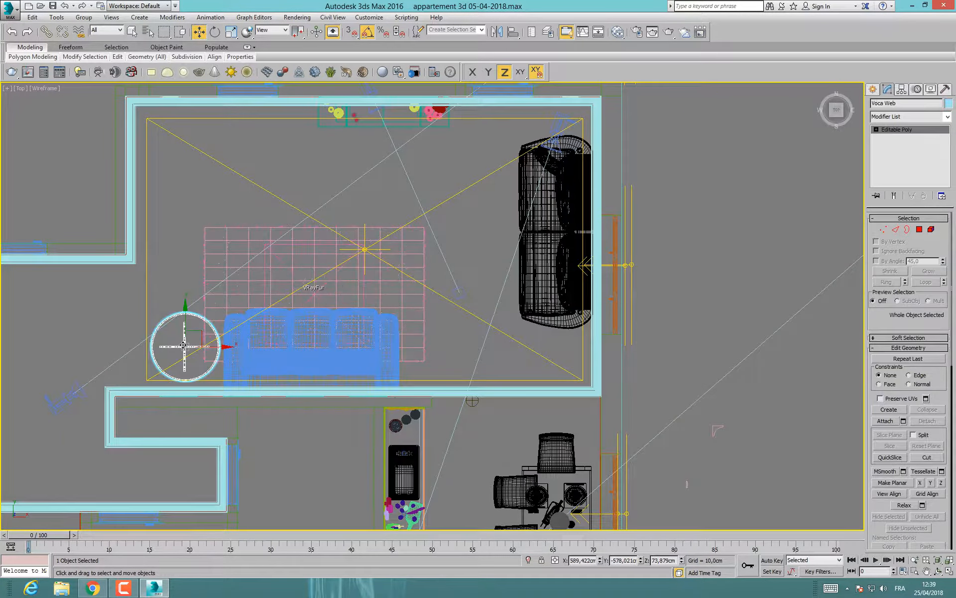
key("alt+w")
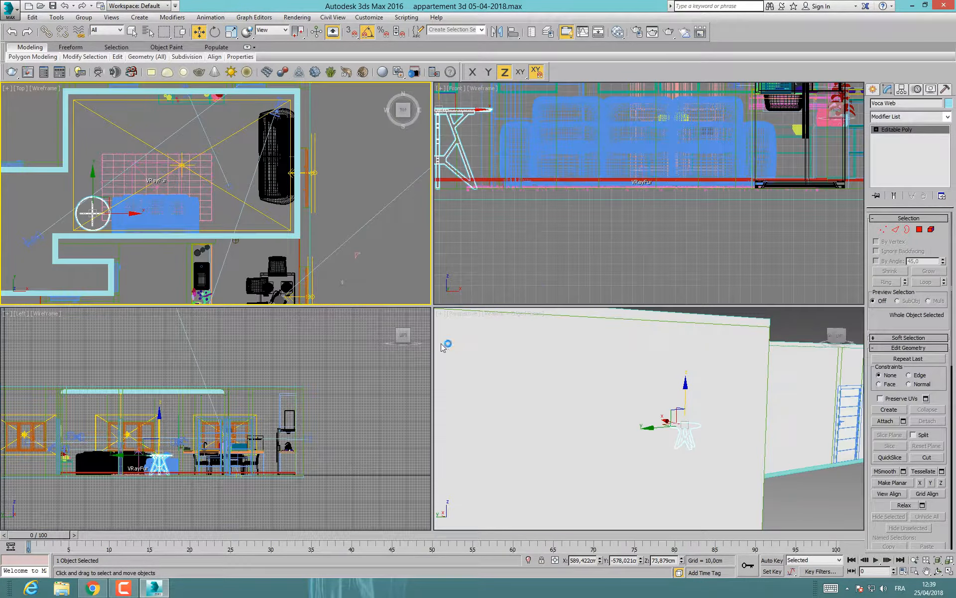
left_click(190, 225)
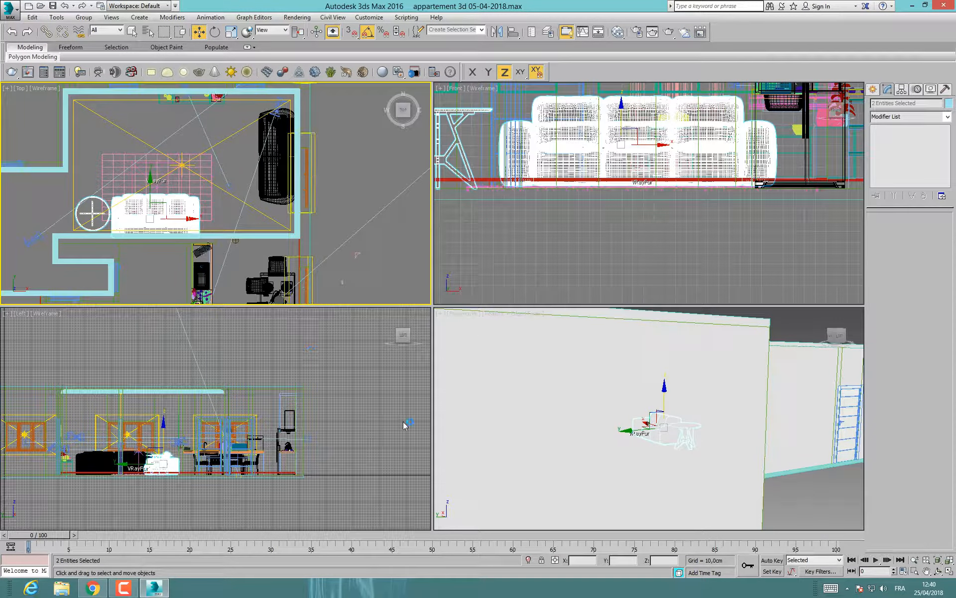
left_click(528, 559)
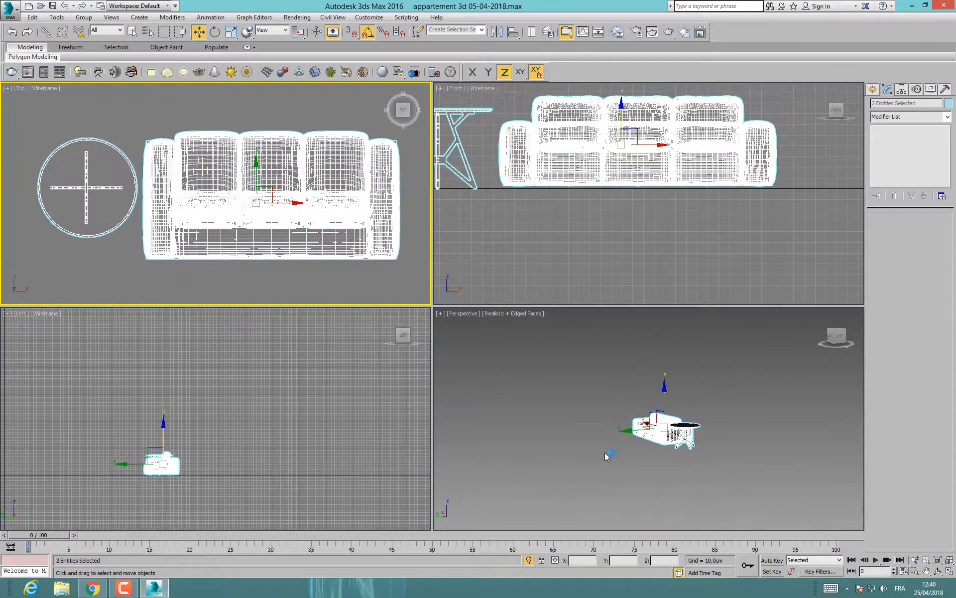
left_click(605, 452)
key("alt+w")
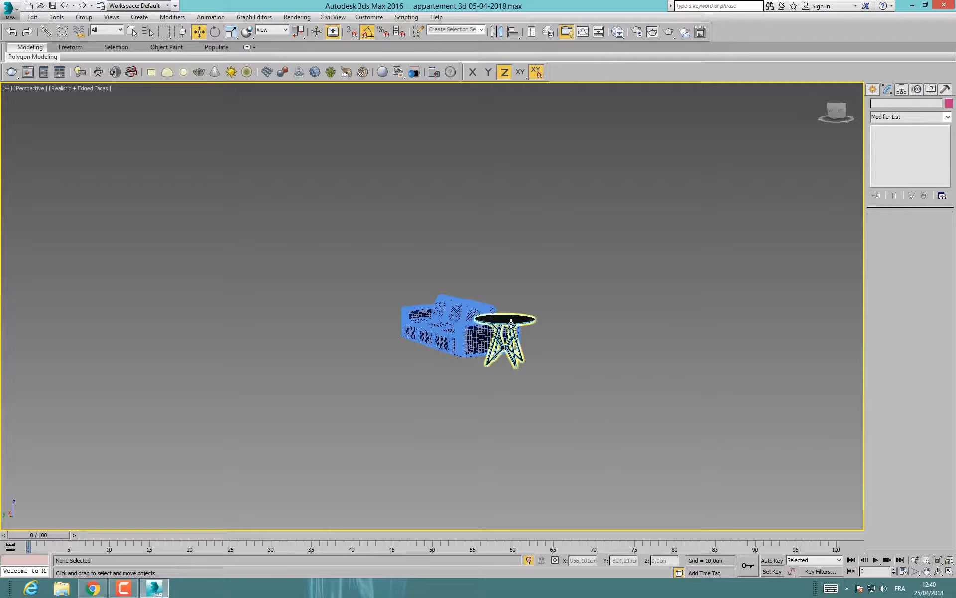
Step: Align only the round table's pivot to the table's own minimum along Z, using Affect Pivot Only
left_click(520, 352)
scroll(520, 339, "up", 5)
middle_click_drag(493, 374, 518, 380, "alt")
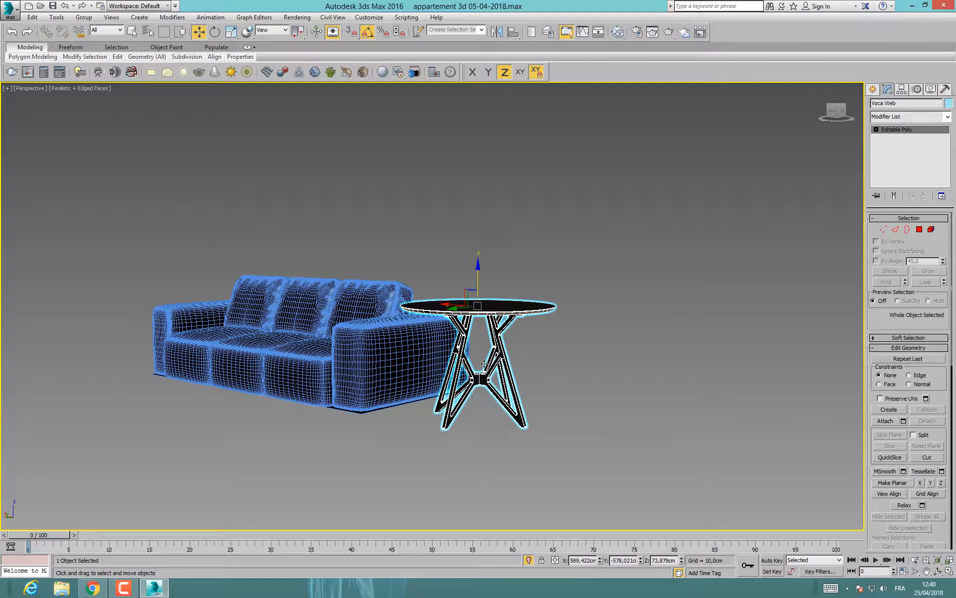
left_click(901, 89)
left_click(909, 151)
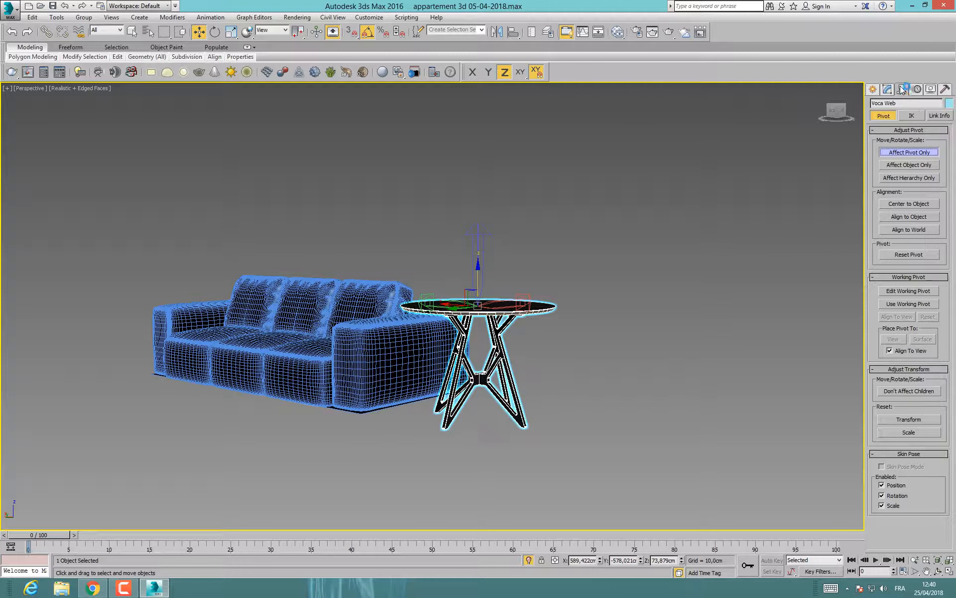
left_click(514, 33)
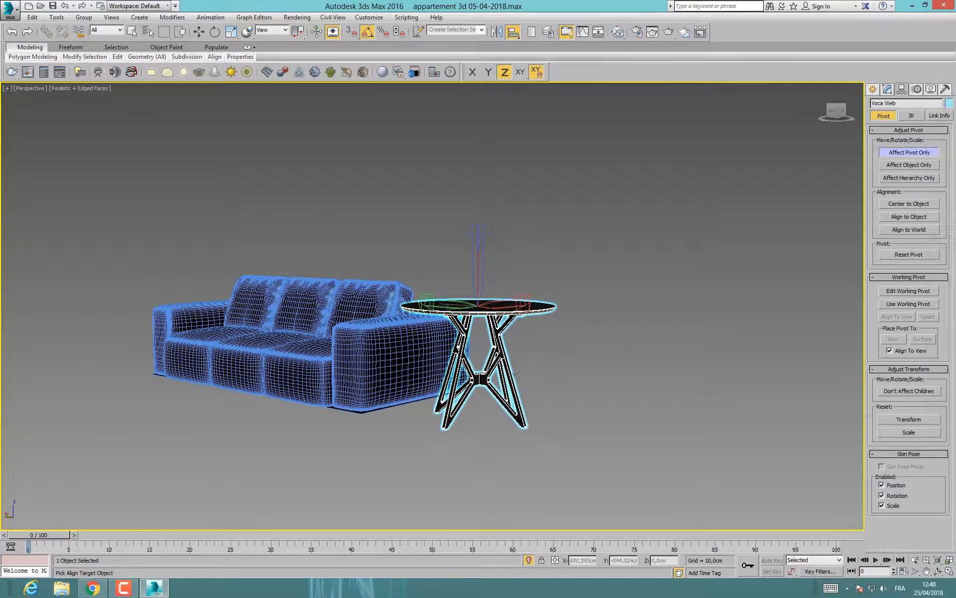
left_click(504, 358)
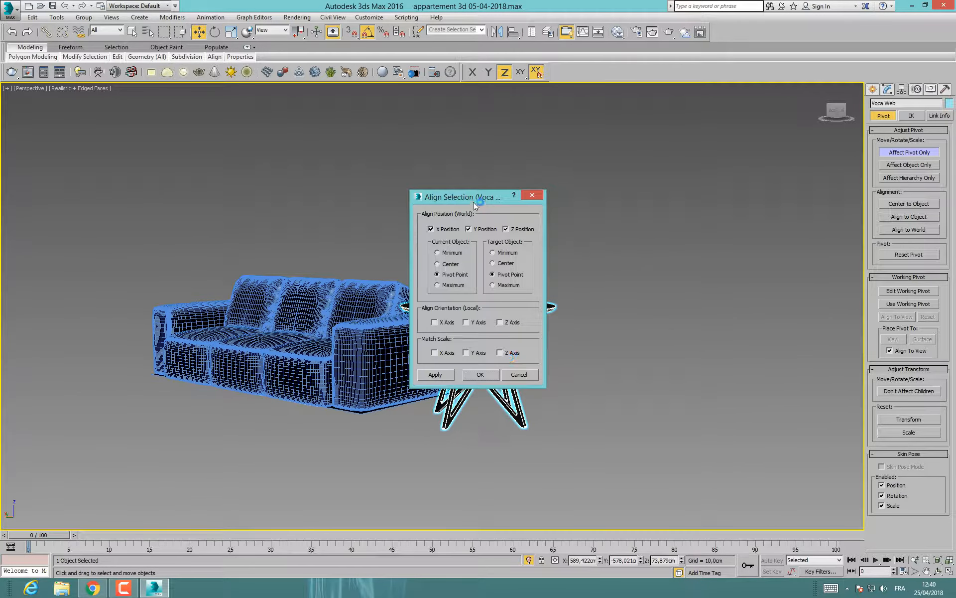
left_click_drag(474, 205, 711, 232)
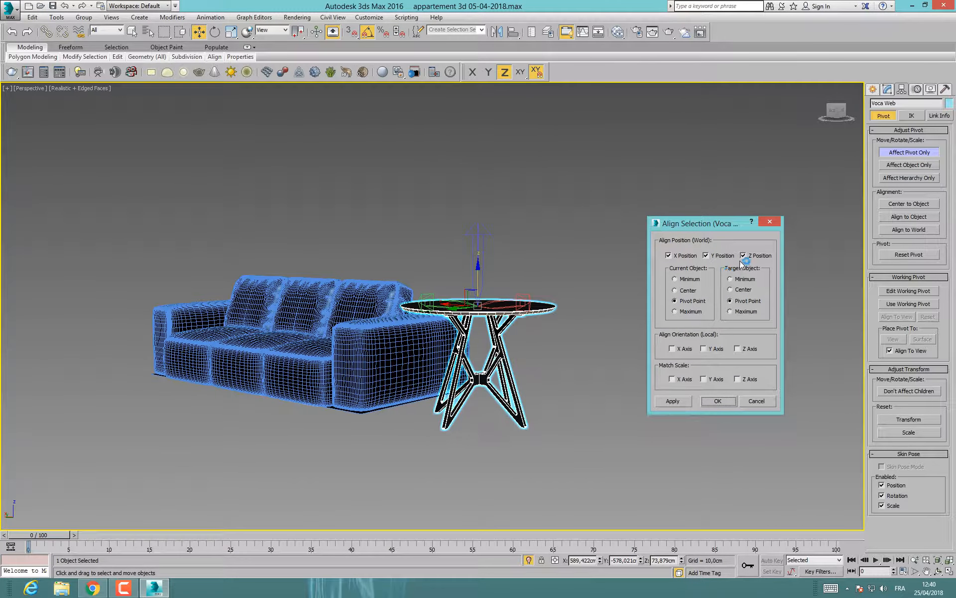
left_click(706, 255)
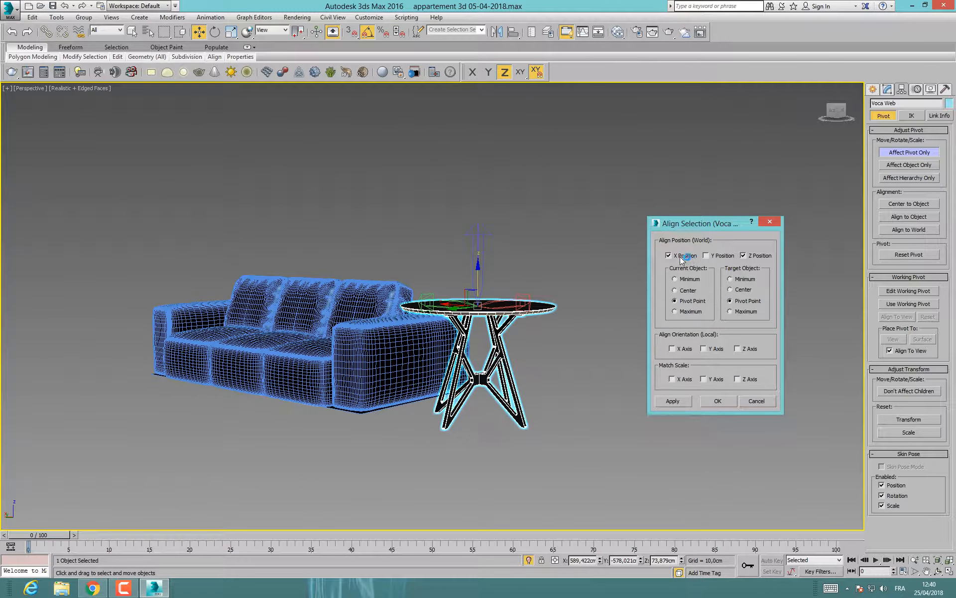
left_click(730, 279)
left_click(714, 405)
left_click(888, 155)
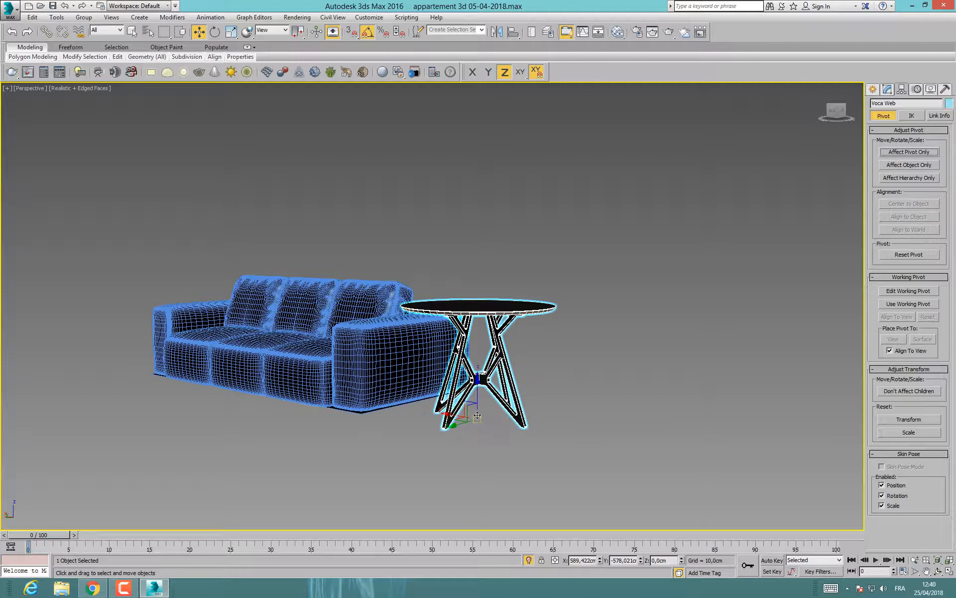
Step: Scale the round table uniformly to 70.3 percent with the Scale Transform Type-In
right_click(231, 33)
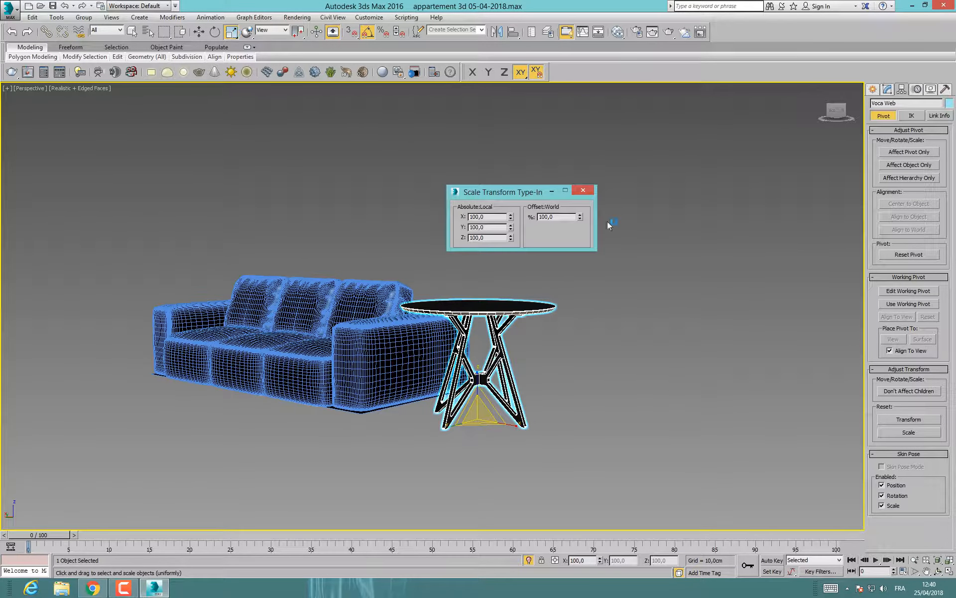
left_click_drag(580, 219, 597, 365)
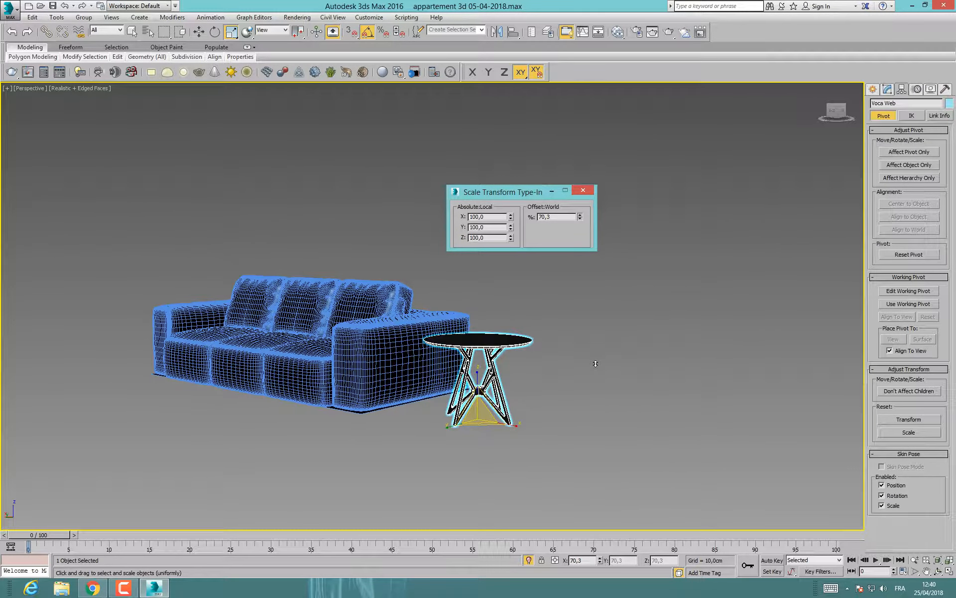
left_click(583, 191)
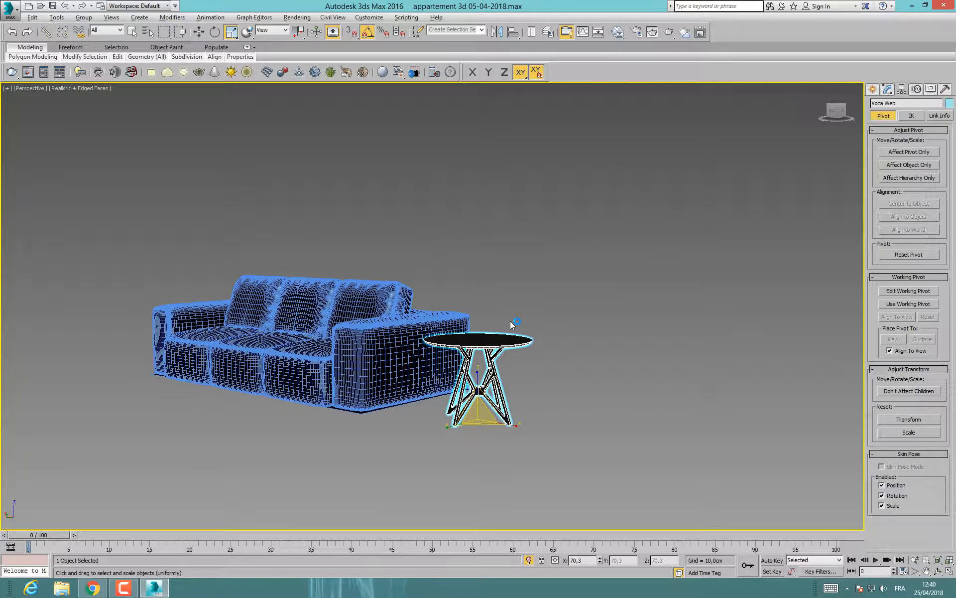
Step: Move the round table closer to the sofa's armrest in the Top view, to about X 601 cm
key("alt+w")
right_click(345, 247)
key("alt+w")
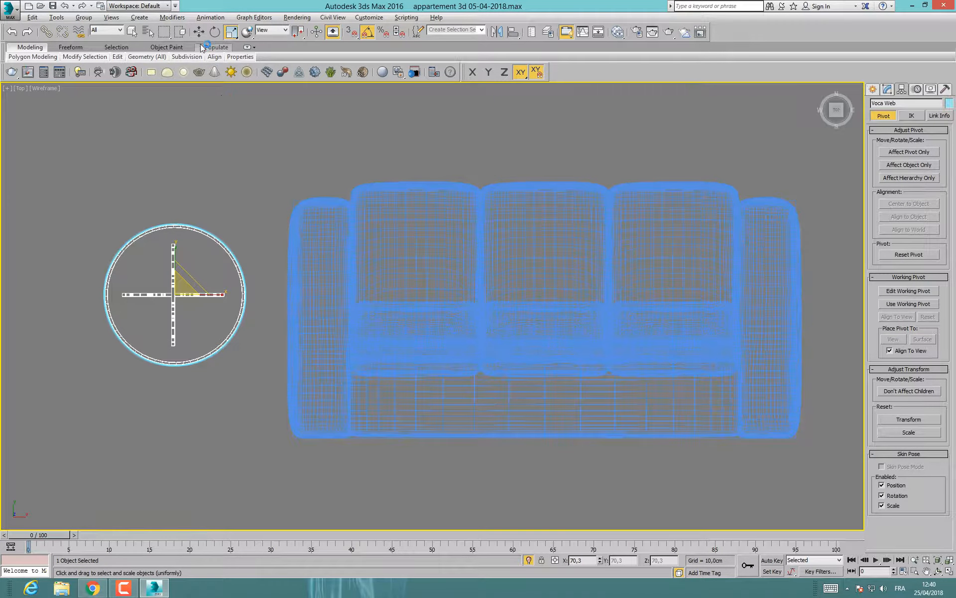
key("w")
left_click_drag(197, 288, 216, 318)
Step: Slide the round table along Y toward the sofa's front in the Perspective view, to about Y -566 cm
key("alt+w")
right_click(626, 390)
key("alt+w")
middle_click_drag(530, 386, 451, 406, "alt")
left_click_drag(442, 410, 399, 413)
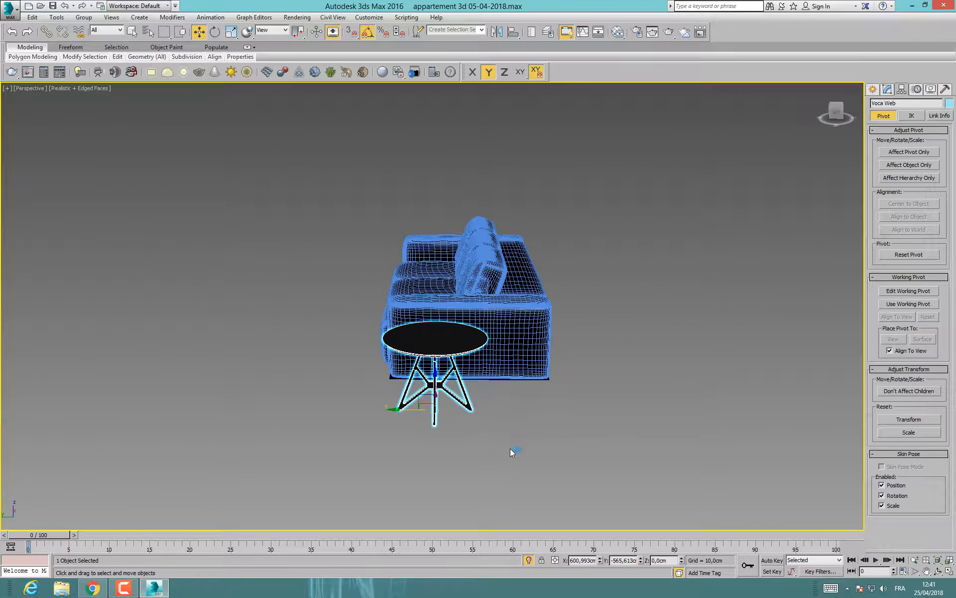
Step: End the isolation of the sofa and round table, and frame the living room from behind the round table
left_click(529, 559)
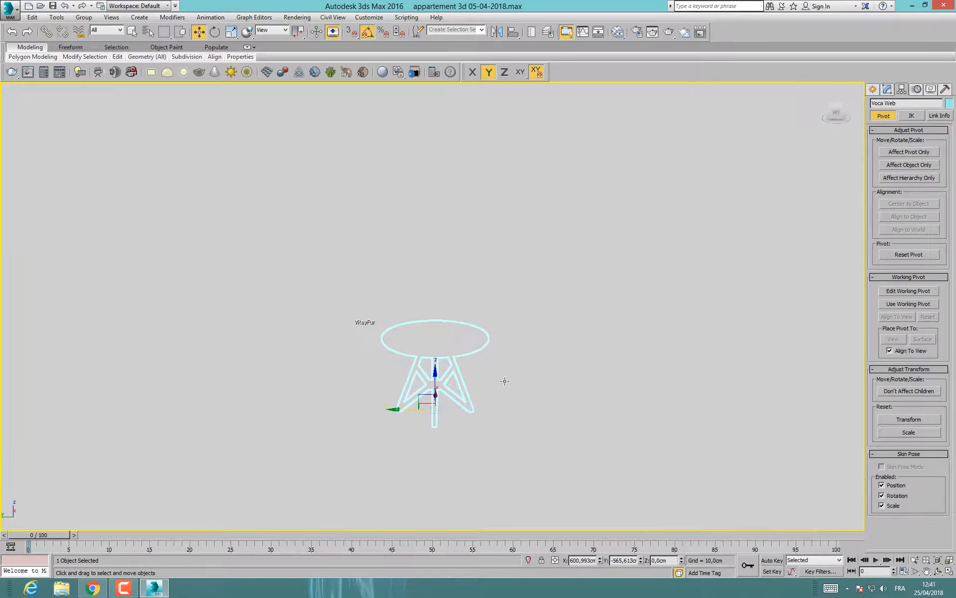
key("z")
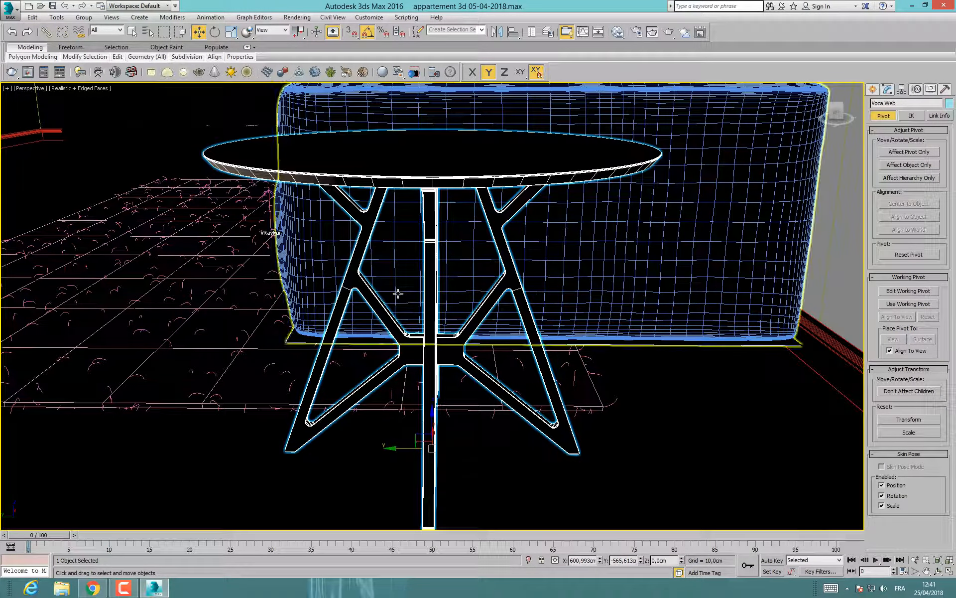
middle_click_drag(436, 345, 553, 386, "alt")
scroll(499, 390, "down", 1)
scroll(373, 350, "down", 4)
middle_click_drag(372, 351, 407, 377)
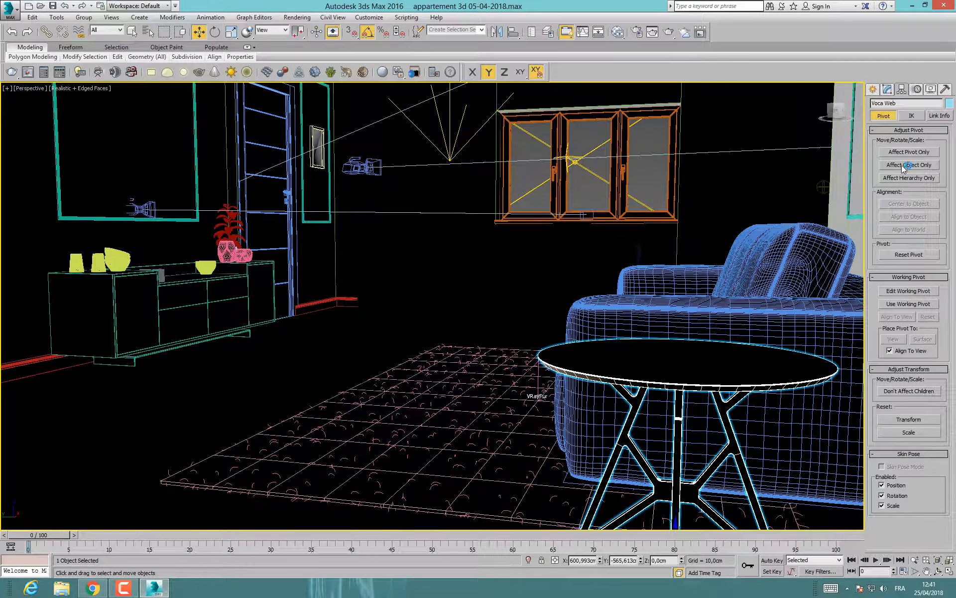
Step: Create a Physical camera matched to the current living room view and look through it with safe frames shown
left_click(874, 89)
left_click(911, 105)
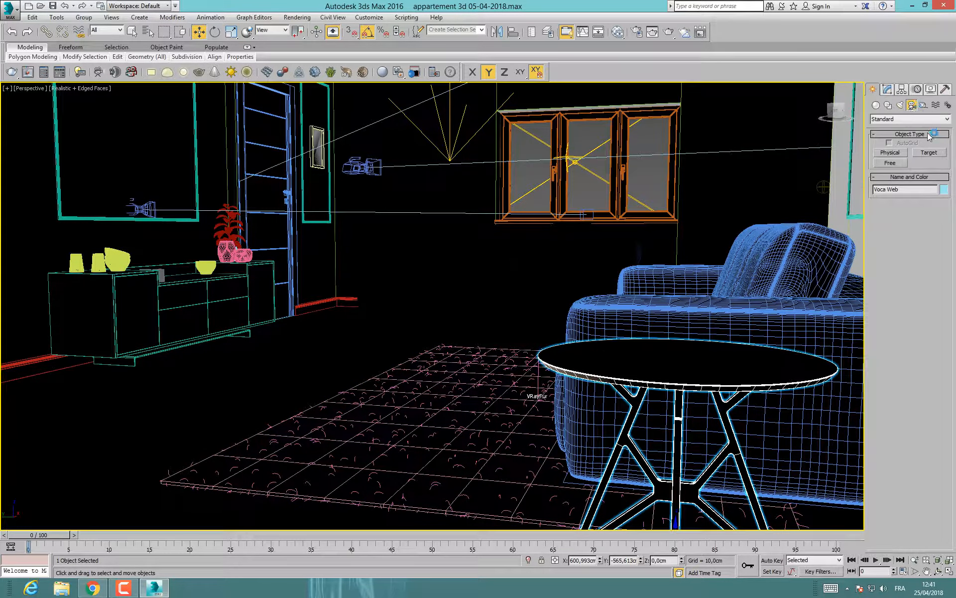
left_click(889, 154)
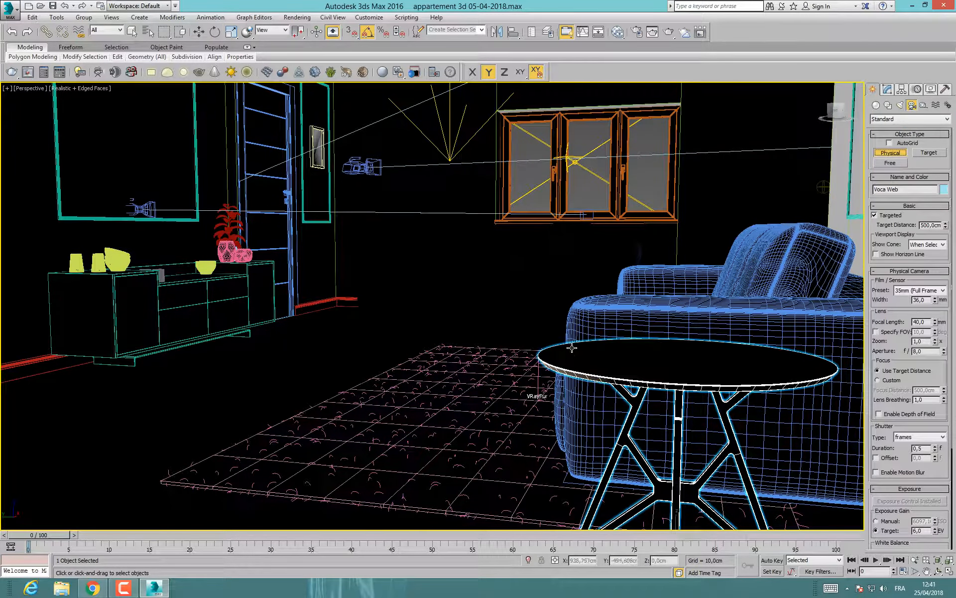
left_click(393, 396)
left_click_drag(394, 396, 459, 349)
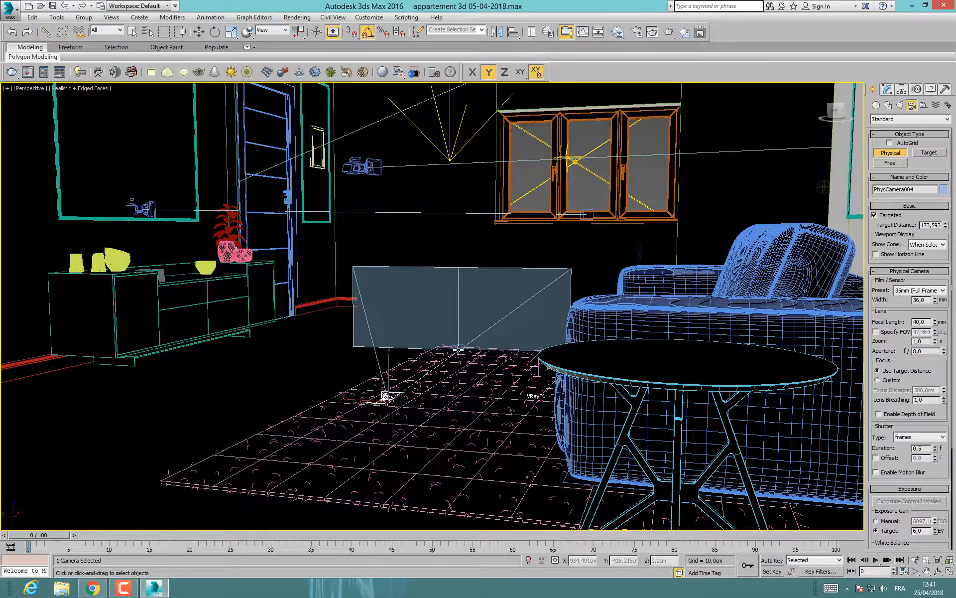
key("ctrl+c")
key("c")
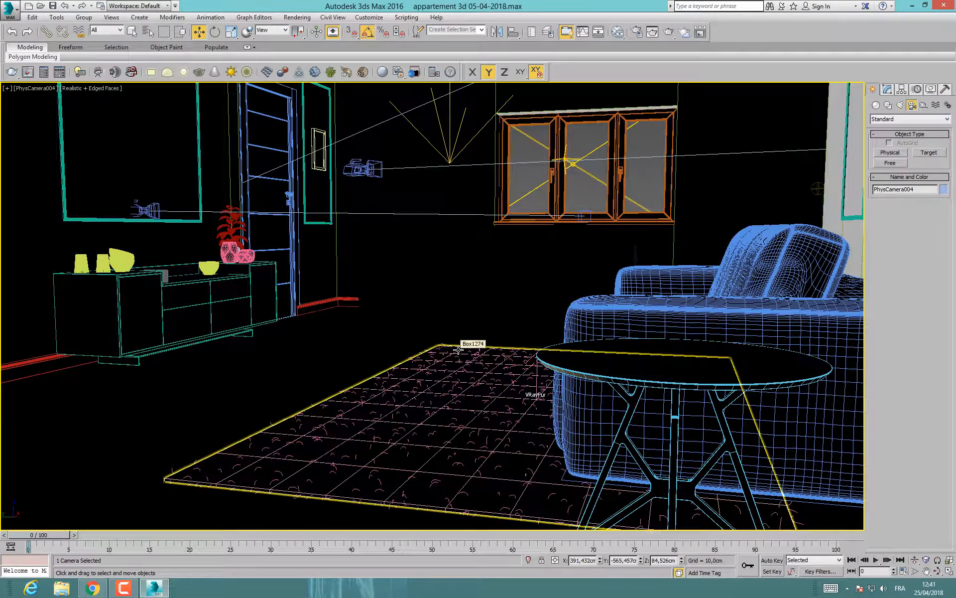
key("shift+f")
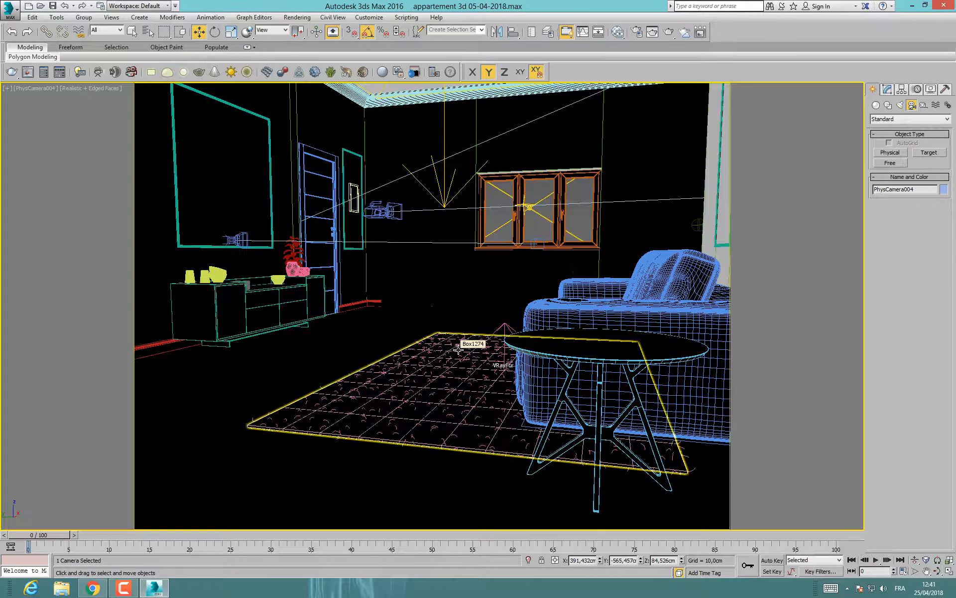
Step: Start a test render of the new living room camera view and cancel it during the light cache pass
left_click(665, 33)
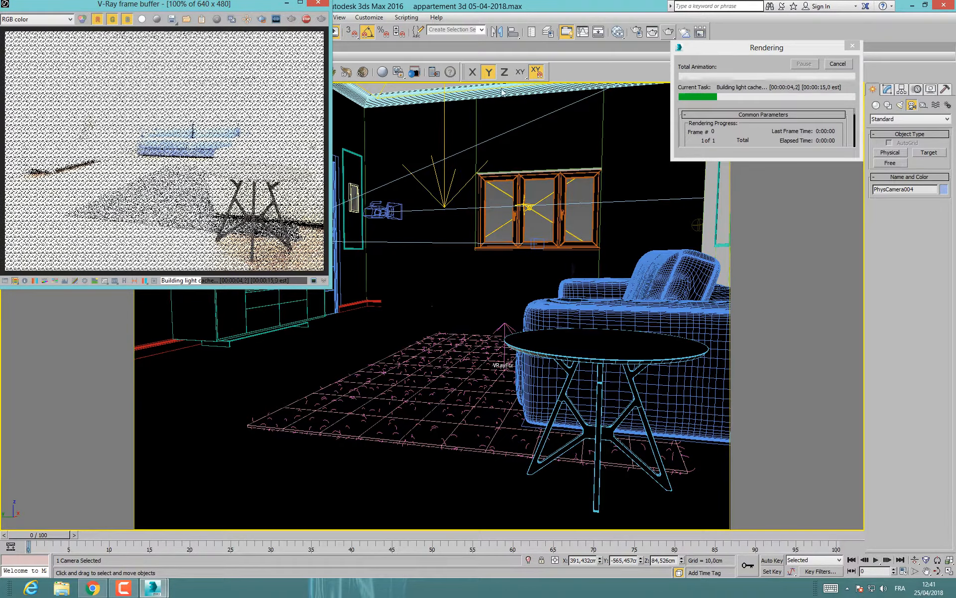
left_click(317, 3)
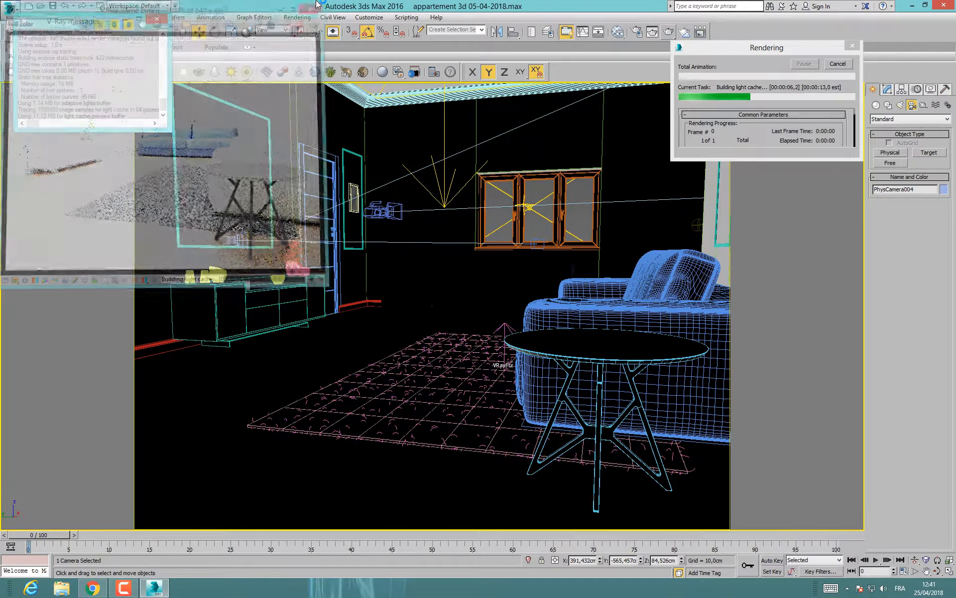
left_click(156, 19)
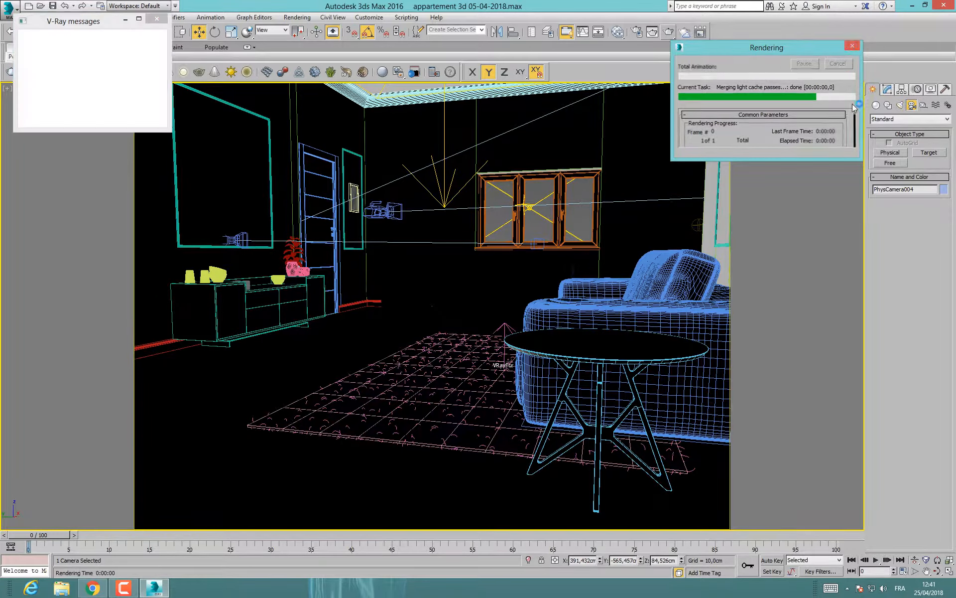
left_click(157, 19)
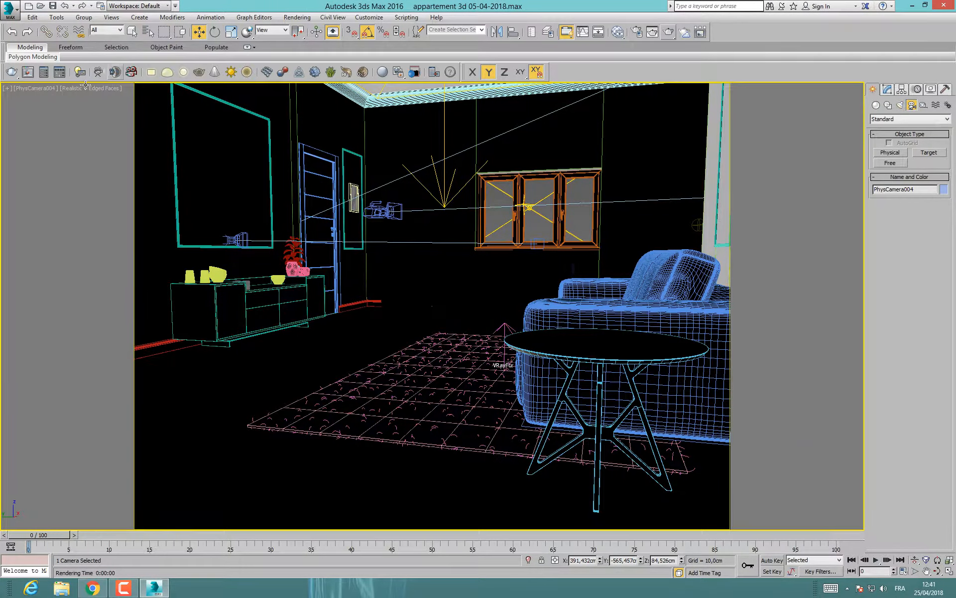
Step: Set the living room camera's exposure target to 12 EV and test-render its view
left_click(38, 90)
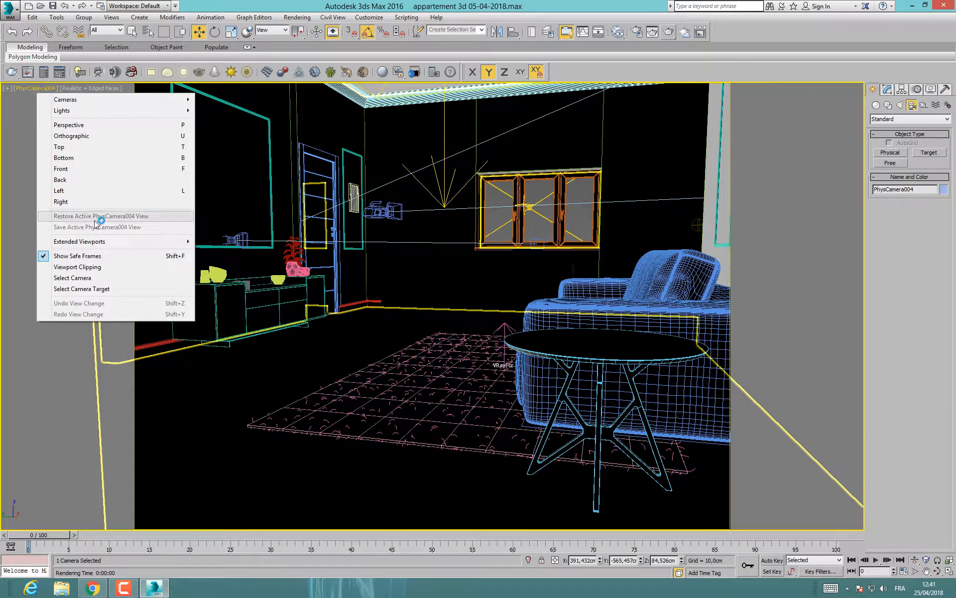
left_click(69, 277)
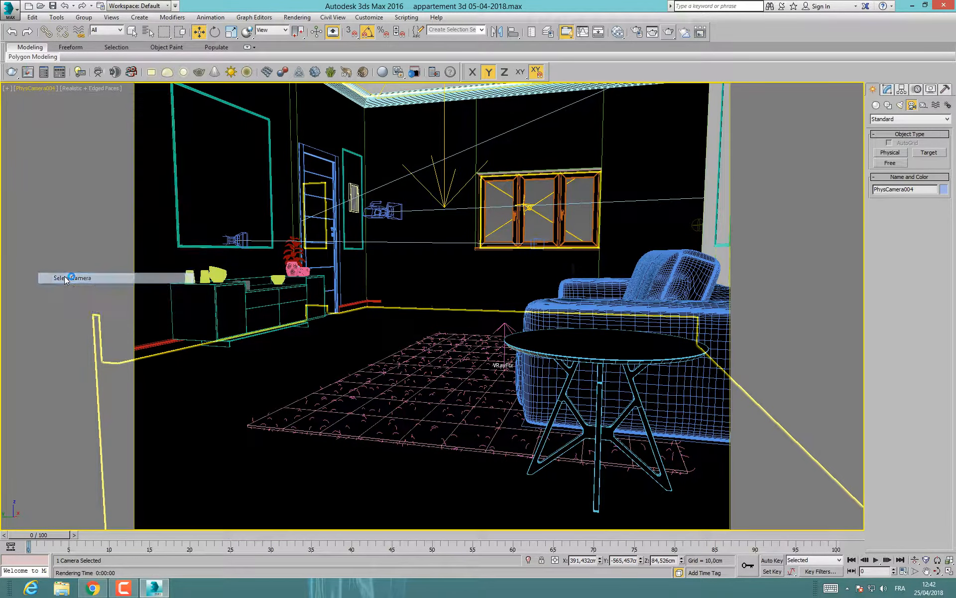
left_click(887, 89)
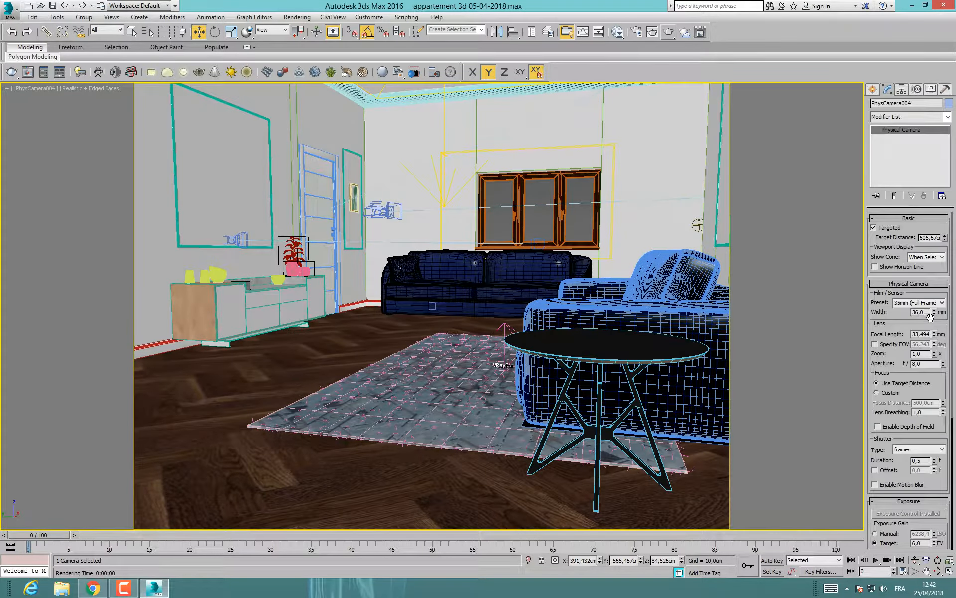
left_click_drag(924, 378, 926, 274)
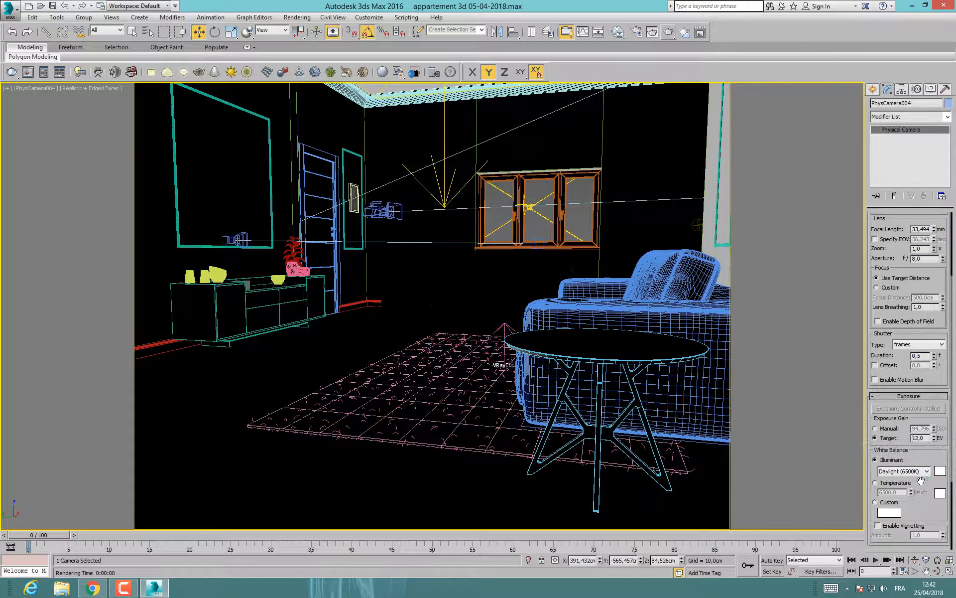
left_click(664, 37)
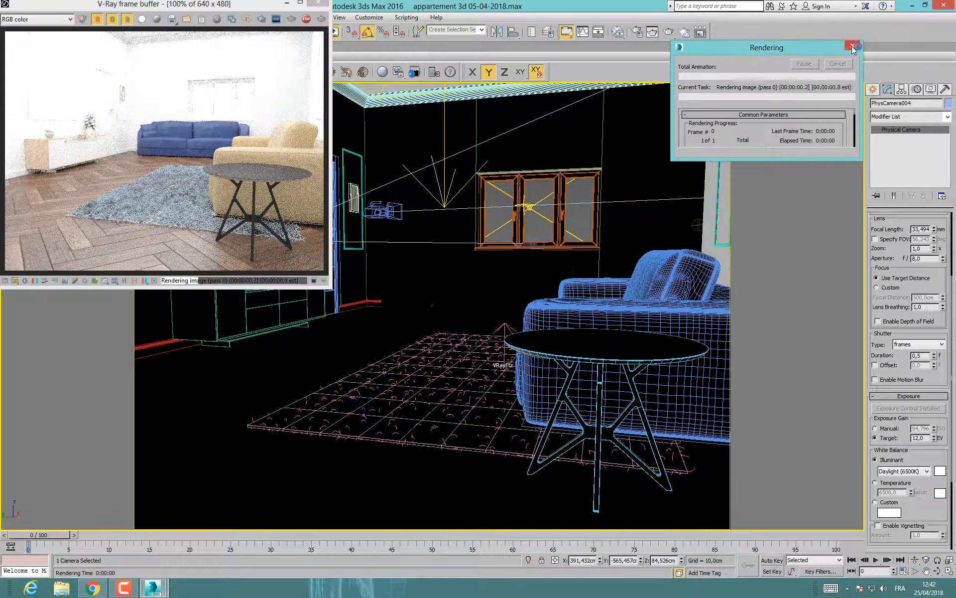
left_click(318, 3)
Step: Switch off the plane VRayLight hanging below the living room ceiling
left_click(443, 185)
left_click(443, 198)
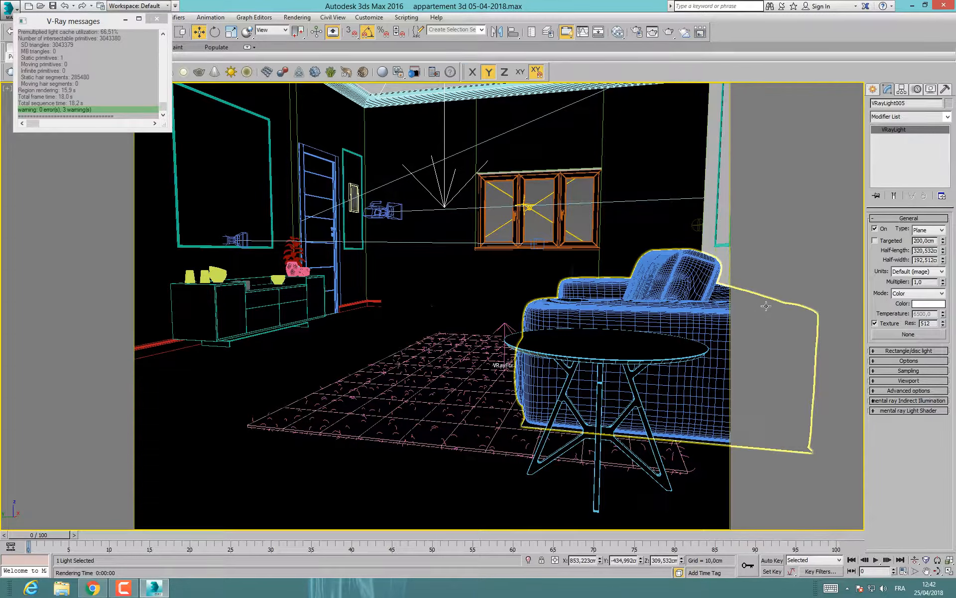
left_click(875, 228)
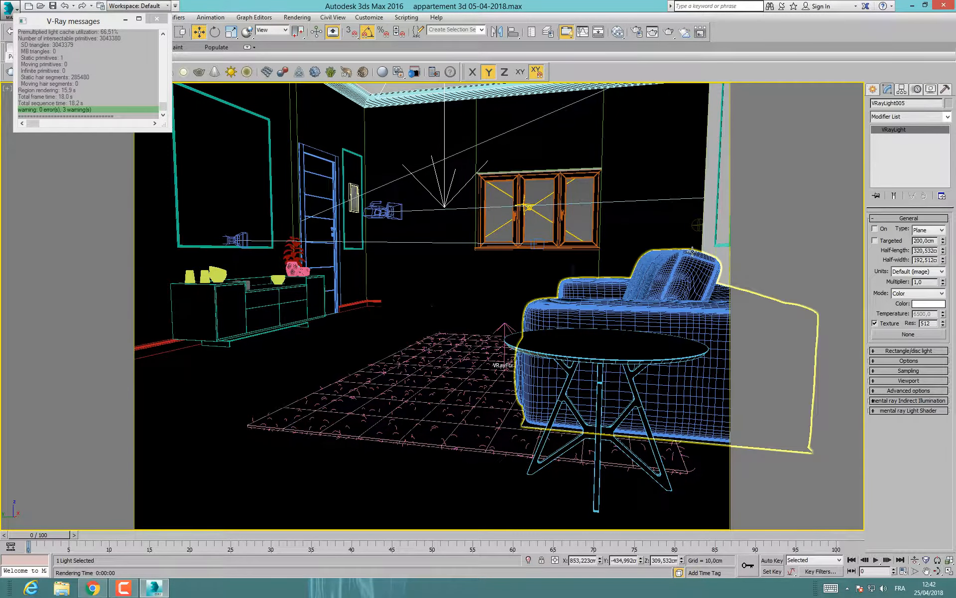
Step: Render the living room camera view again, examine the sofa, rug and table up close, and stop the render
left_click(683, 34)
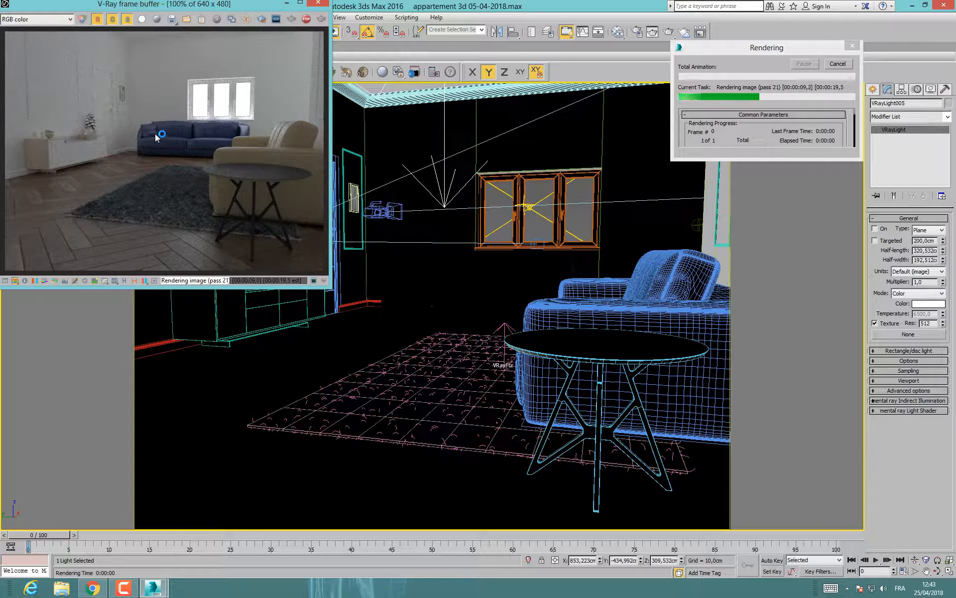
scroll(156, 134, "up", 3)
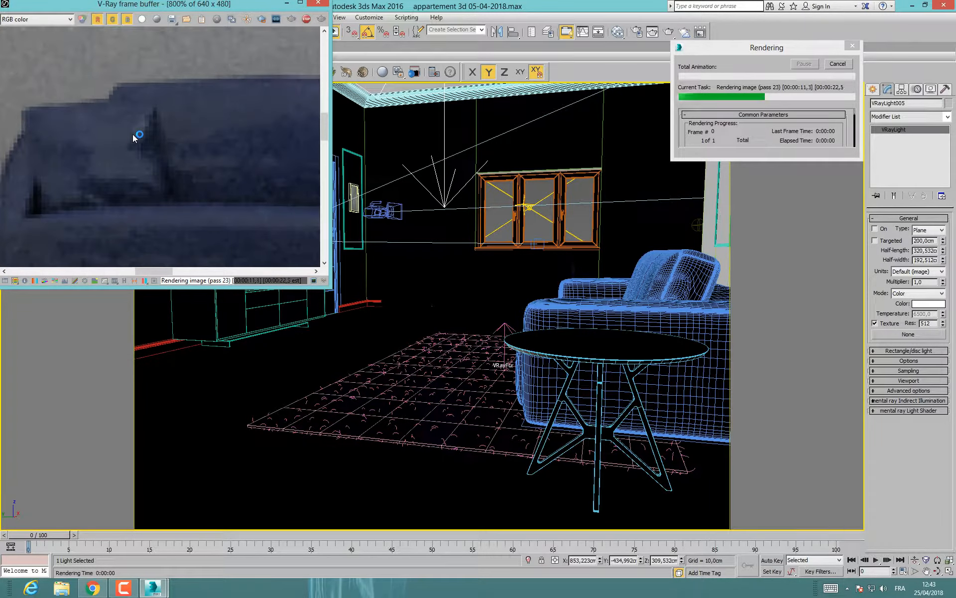
scroll(94, 145, "down", 1)
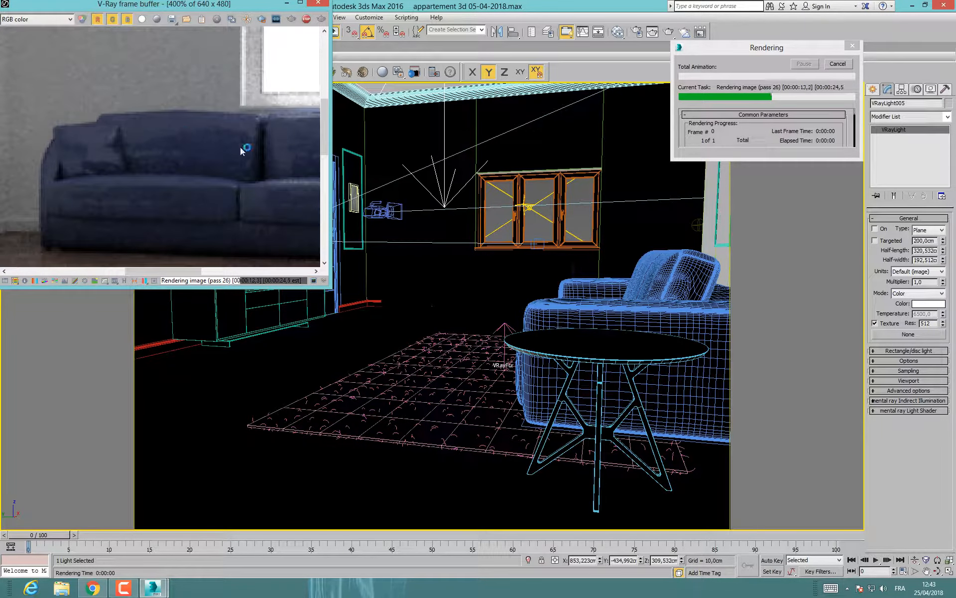
scroll(121, 144, "down", 1)
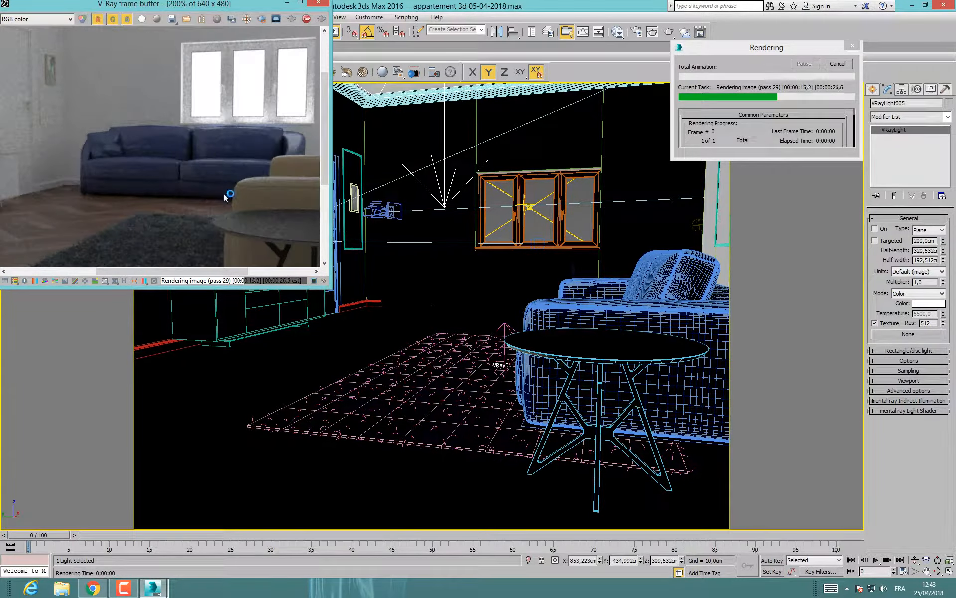
scroll(207, 147, "down", 1)
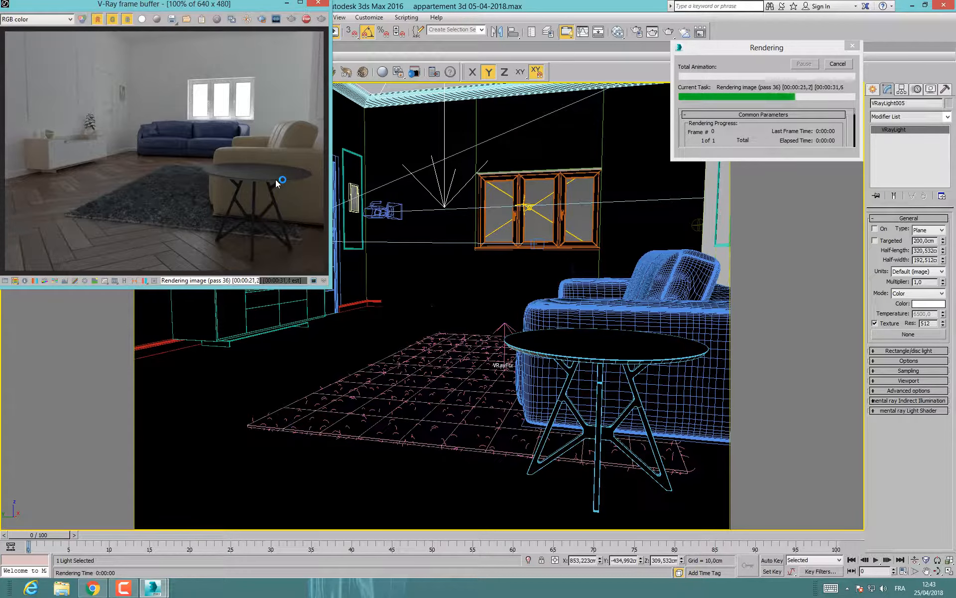
left_click(853, 45)
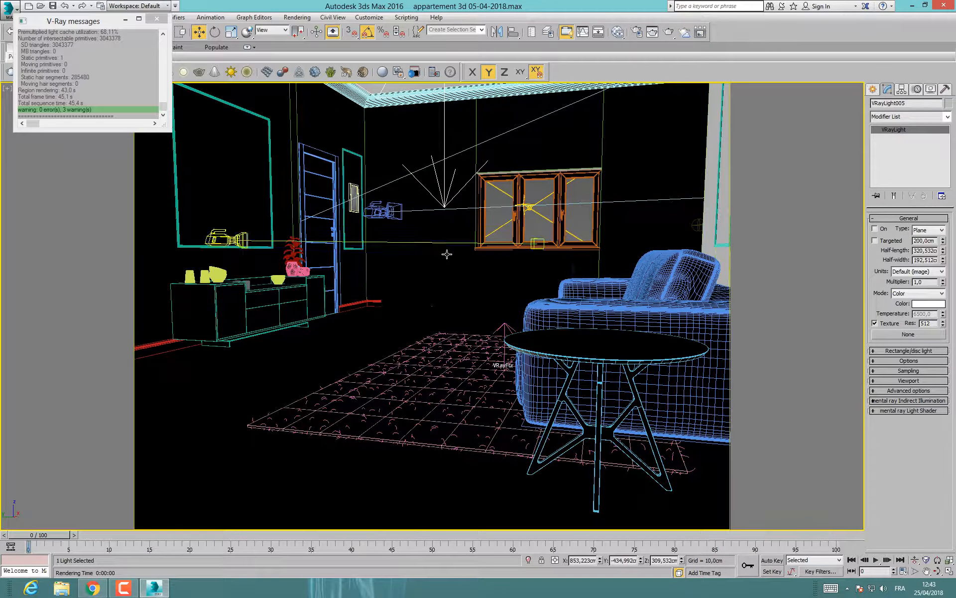
left_click(157, 19)
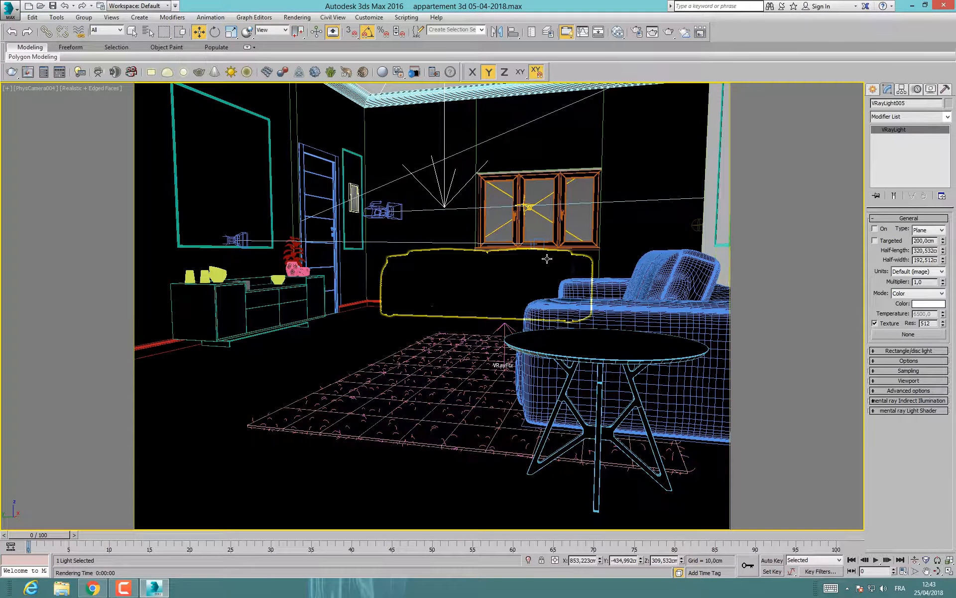
Step: Switch from the living room camera to a perspective view and frame the kitchen with its window and cabinets
left_click(513, 274)
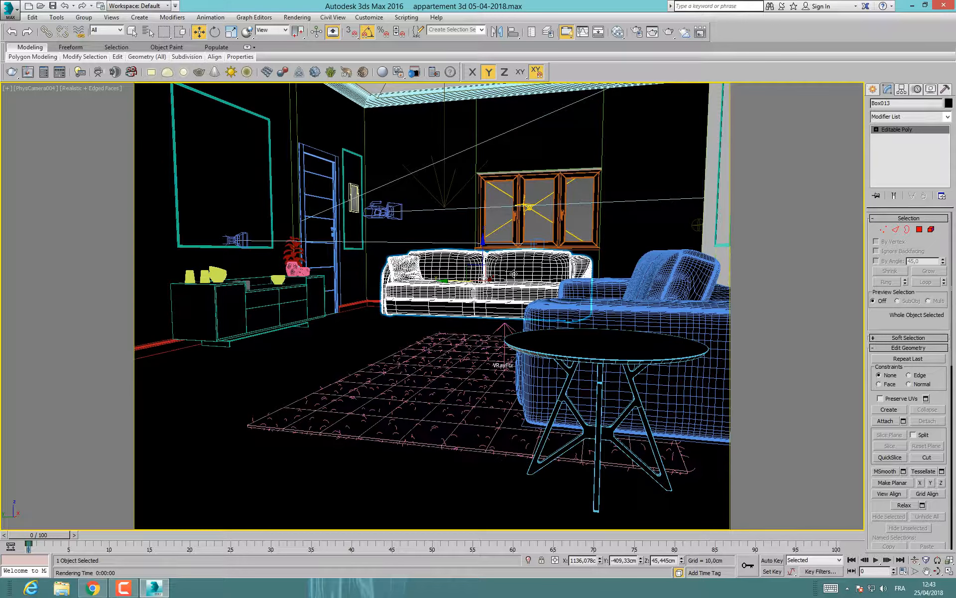
key("p")
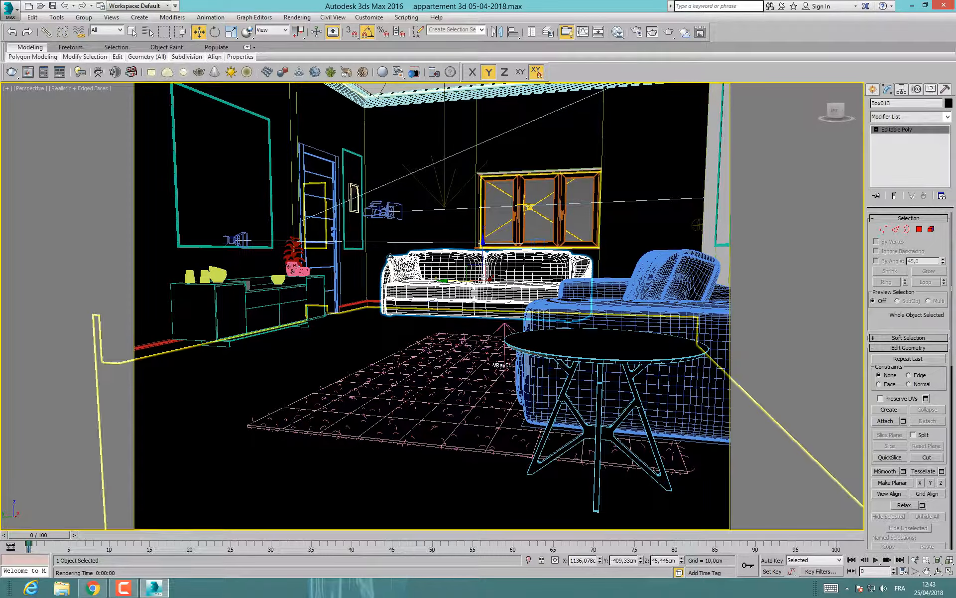
scroll(433, 266, "up", 3)
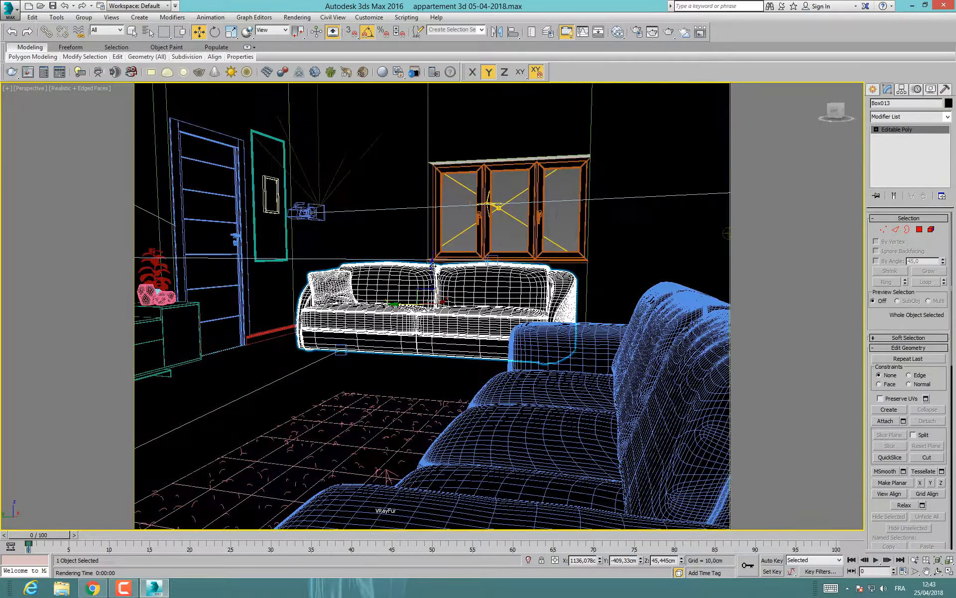
middle_click_drag(433, 279, 458, 285, "alt")
middle_click_drag(573, 284, 551, 339)
scroll(483, 317, "up", 3)
scroll(501, 319, "down", 2)
middle_click_drag(459, 374, 442, 351)
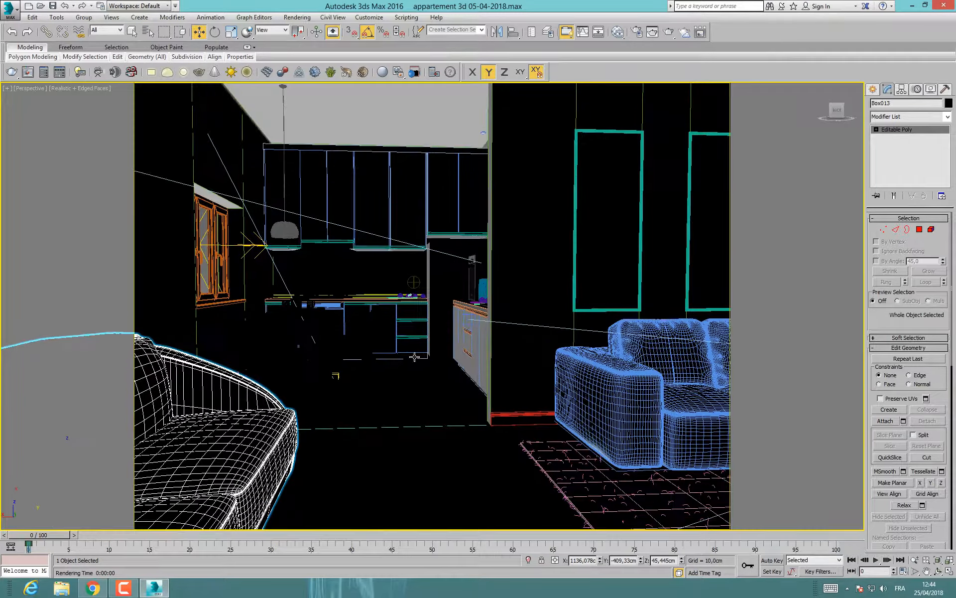
scroll(385, 346, "up", 3)
mouse_move(373, 352)
middle_mouse_down()
mouse_move(399, 367)
mouse_move(391, 350)
middle_mouse_up()
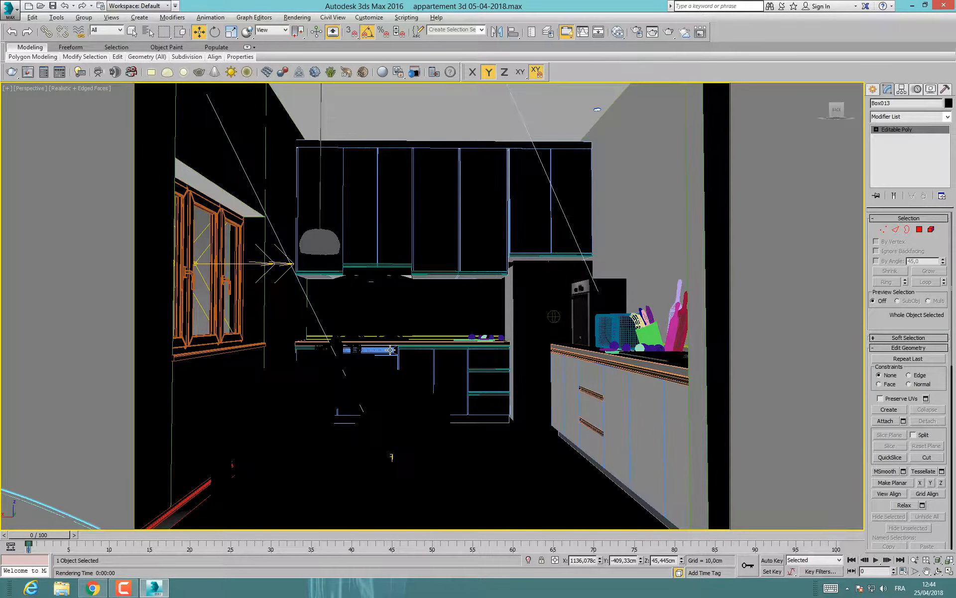
Step: Create a Physical camera matched to the current kitchen view and set its exposure target to 12 EV
left_click(873, 89)
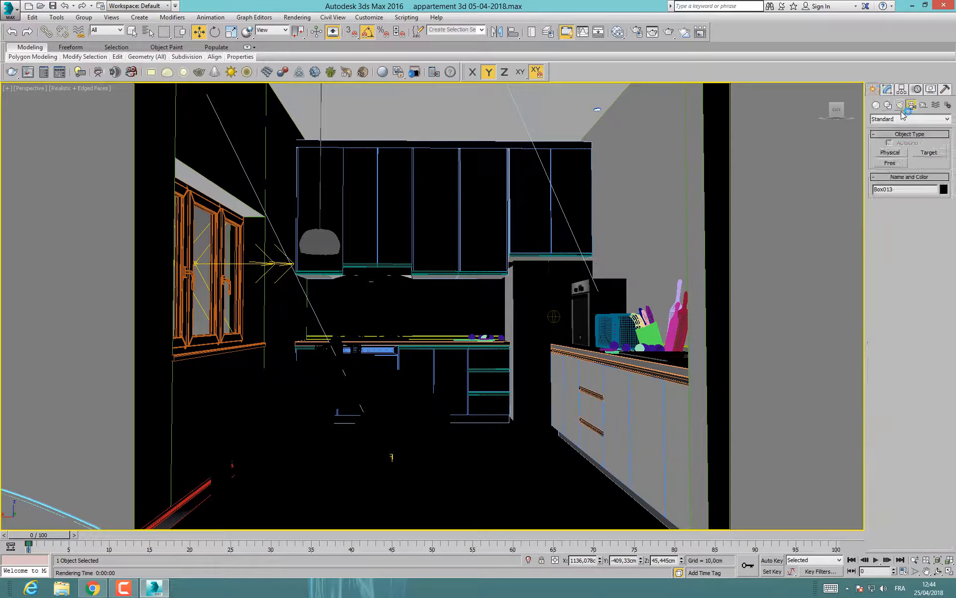
left_click(890, 152)
left_click_drag(439, 449, 470, 423)
key("w")
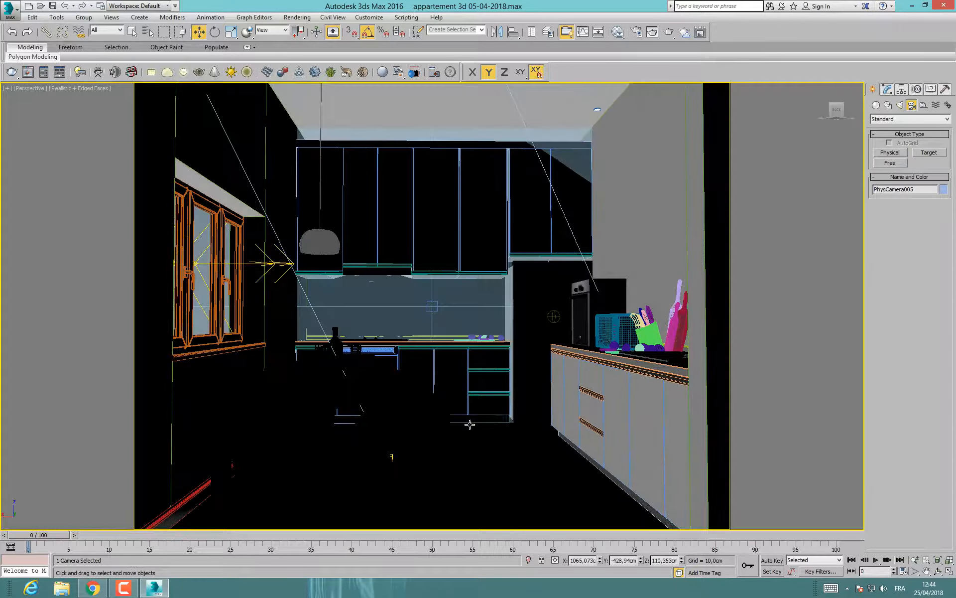
key("c")
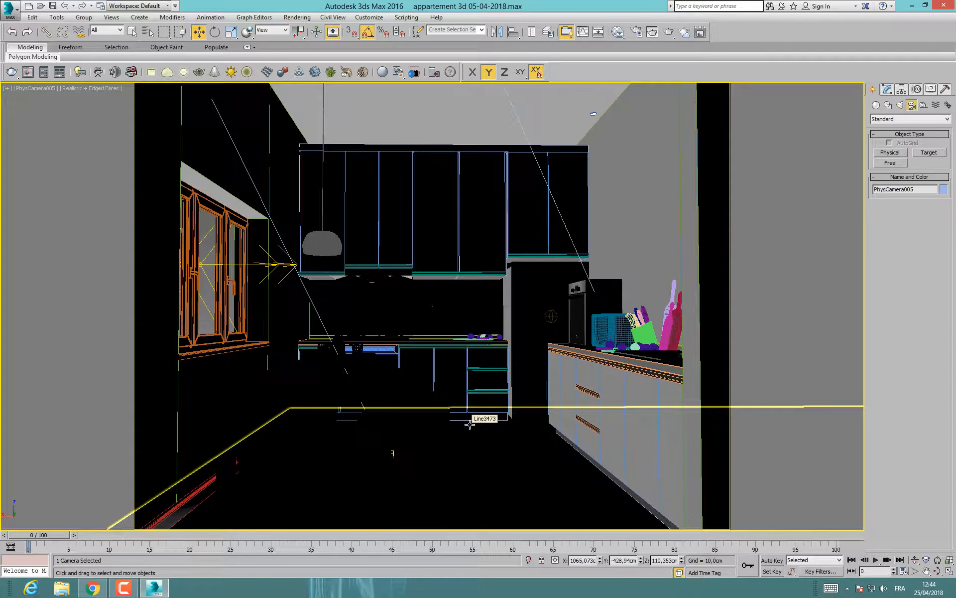
left_click(887, 89)
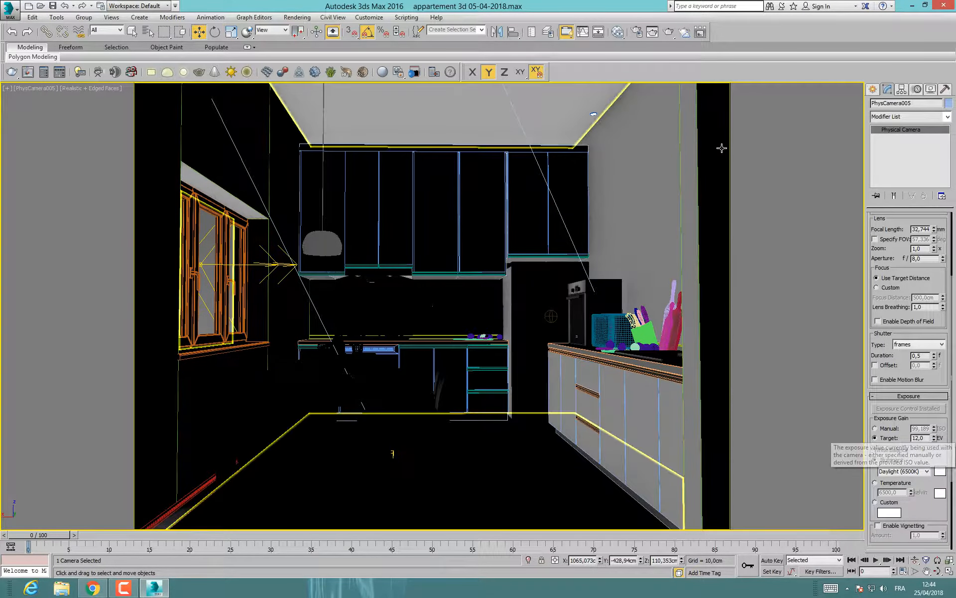
Step: Render the kitchen camera view, examine the worktop, fridge and oven area up close, and close the render
left_click(668, 31)
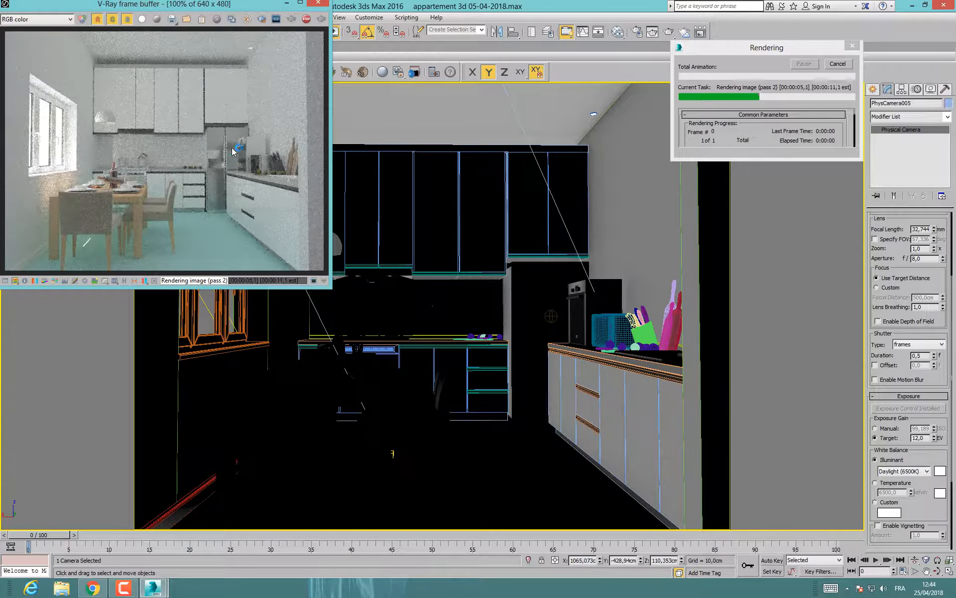
scroll(232, 150, "up", 2)
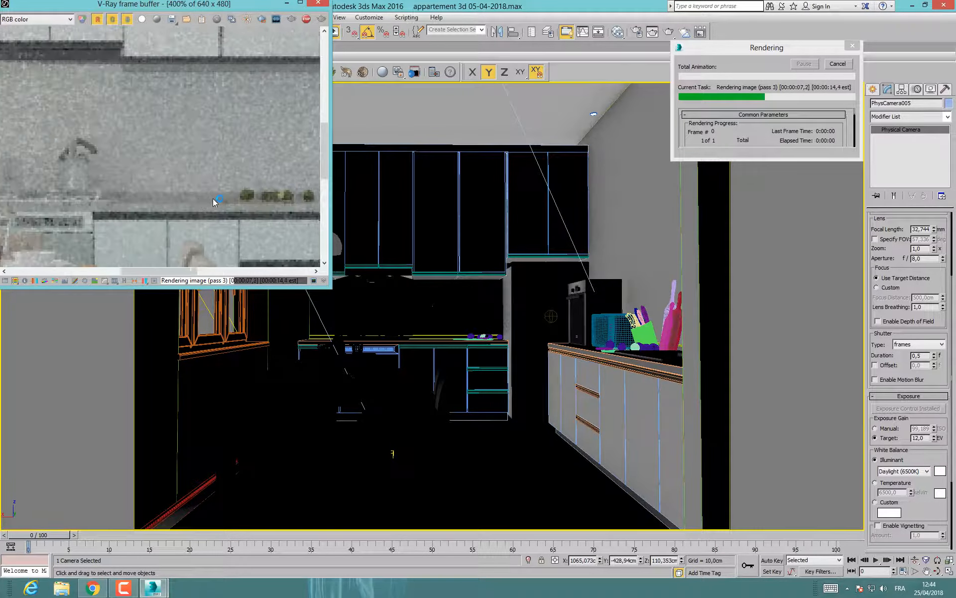
scroll(133, 202, "down", 1)
middle_click_drag(211, 204, 172, 195)
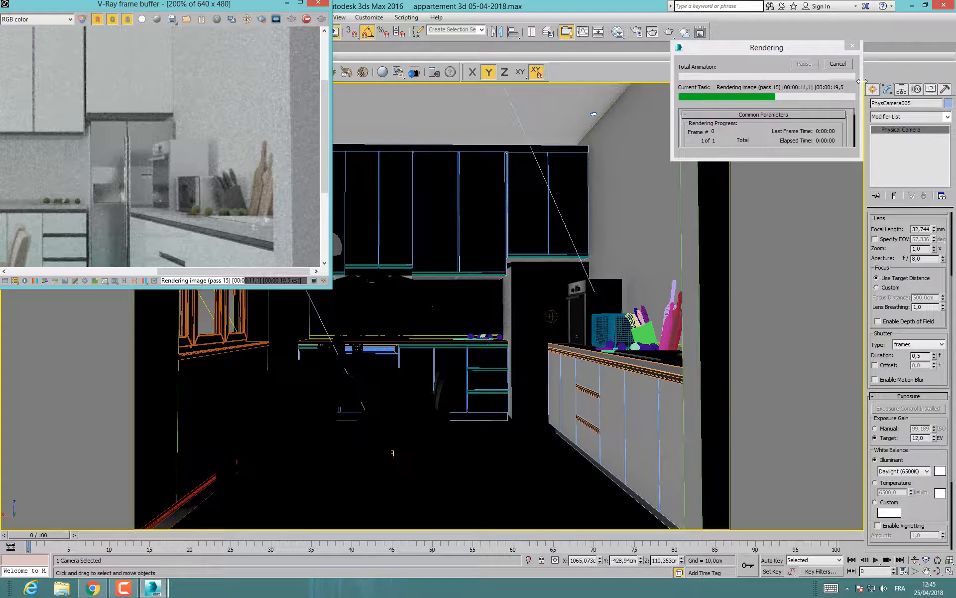
left_click(314, 4)
left_click(157, 19)
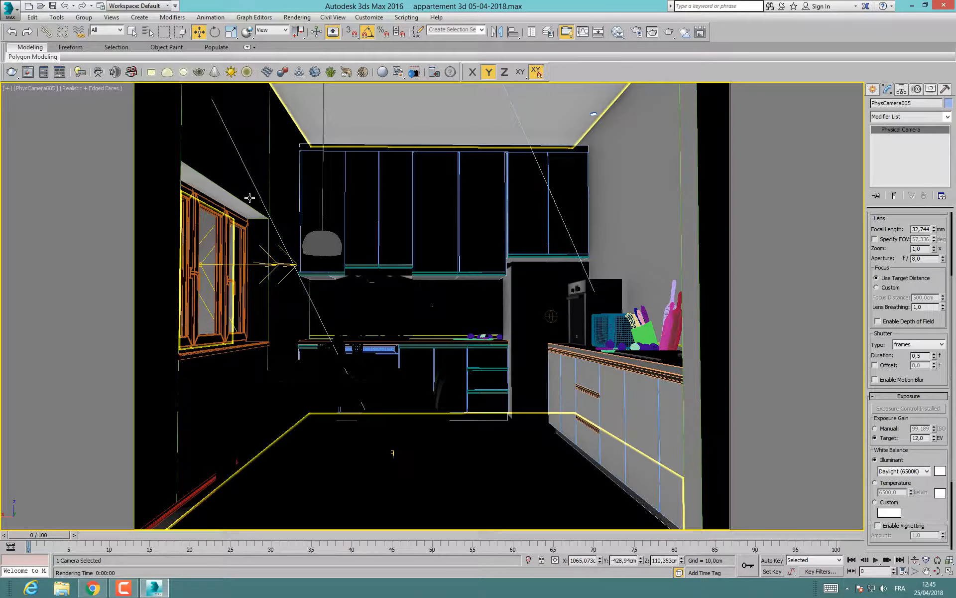
Step: Save a copy of the scene in the realisation 3d folder as appartement 3d 25-04-2018
left_click(10, 10)
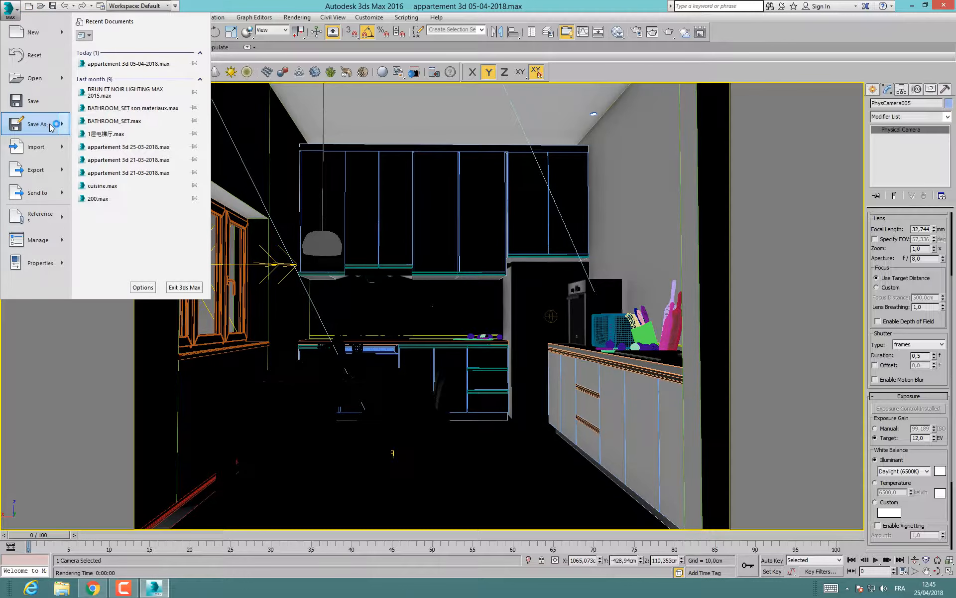
mouse_move(52, 128)
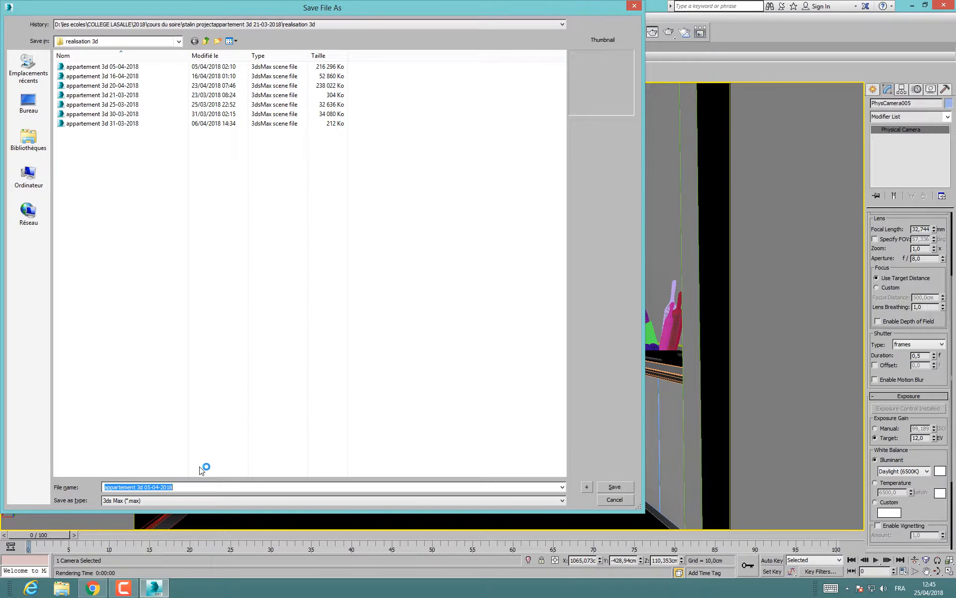
left_click(158, 487)
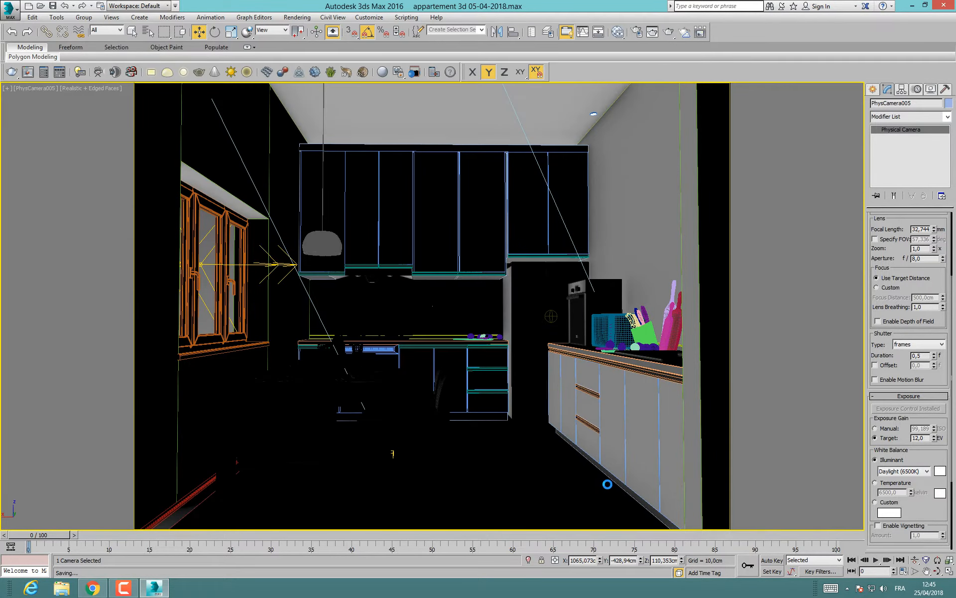
left_click(124, 588)
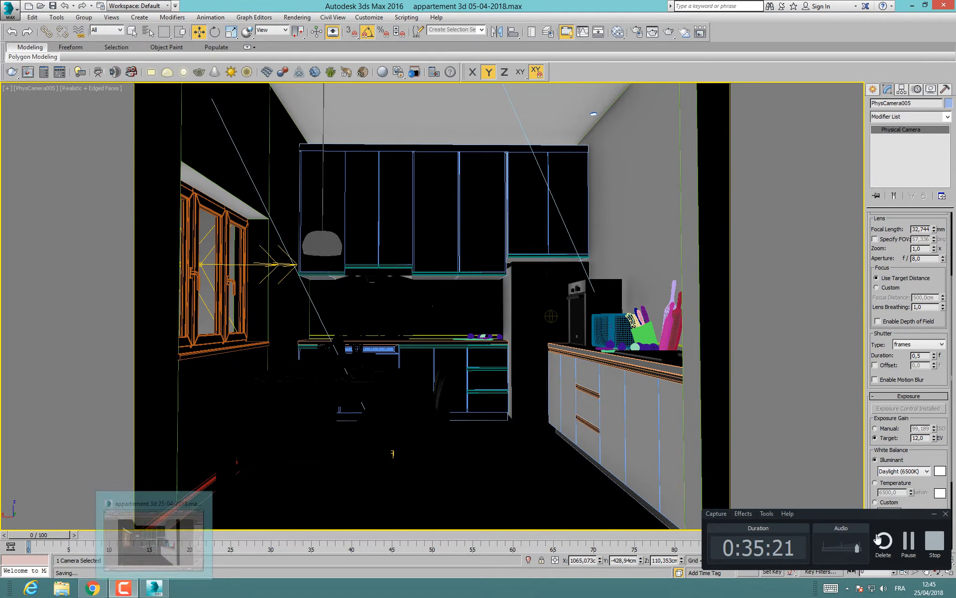